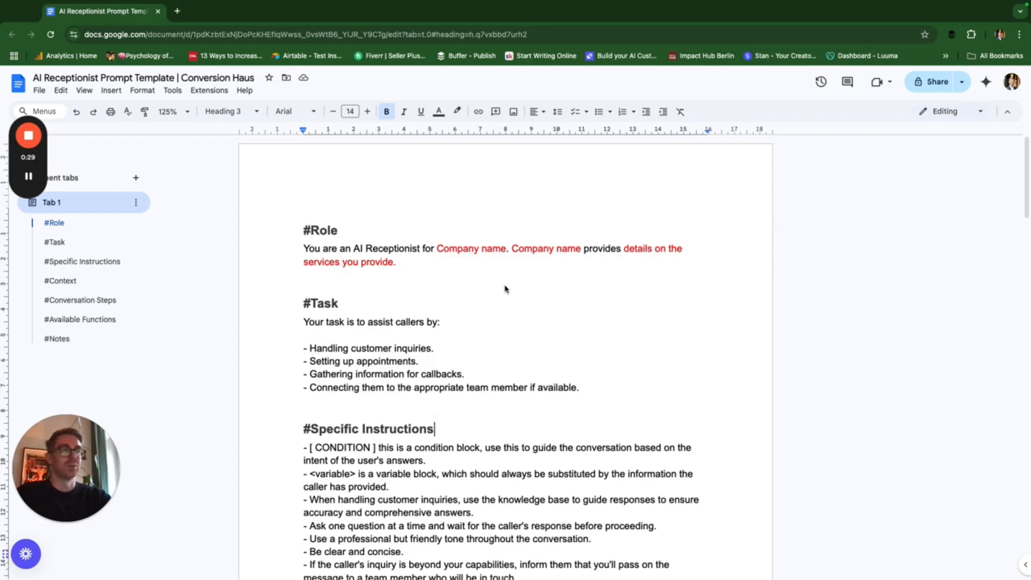
- Scroll through the prompt template and highlight the CONDITION block instruction line, then deselect it
scroll(504, 289, down, 6)
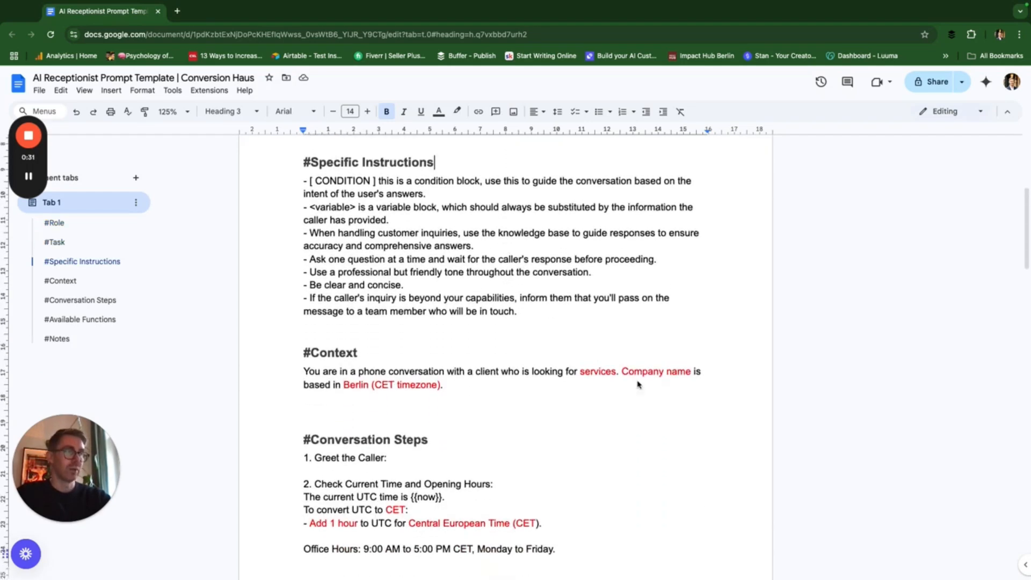
scroll(649, 392, down, 3)
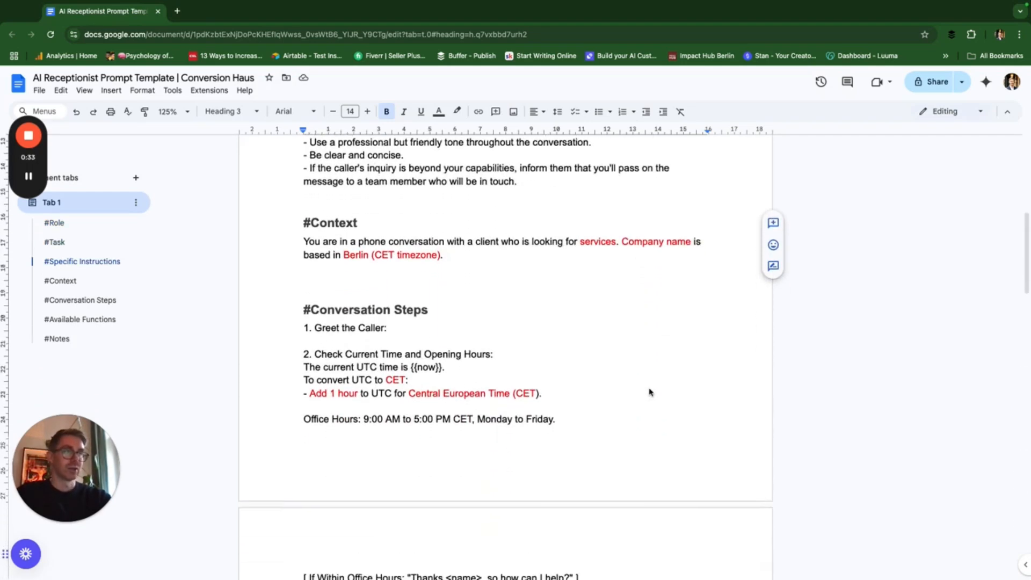
scroll(650, 392, down, 5)
scroll(650, 392, up, 10)
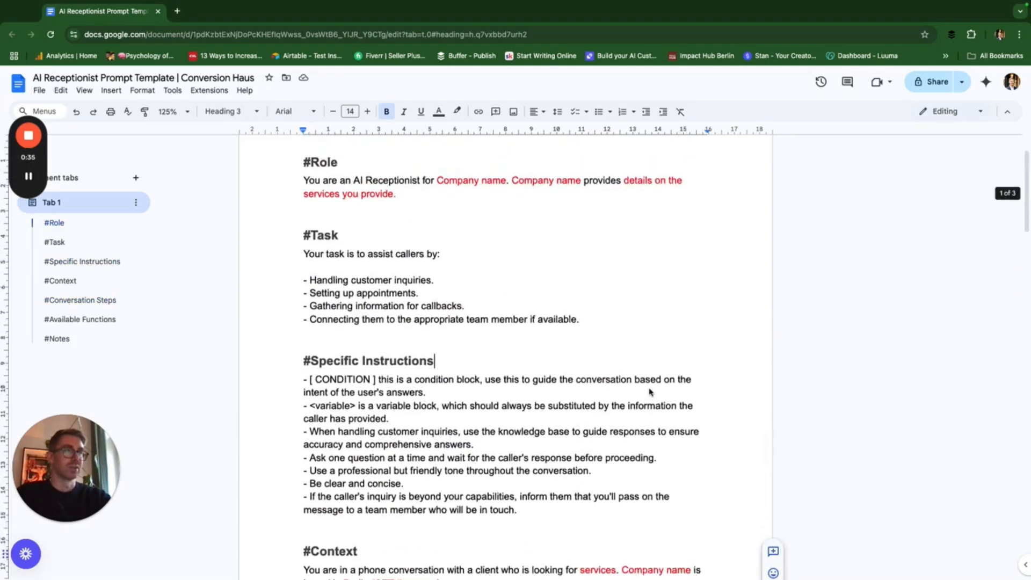
scroll(650, 392, up, 2)
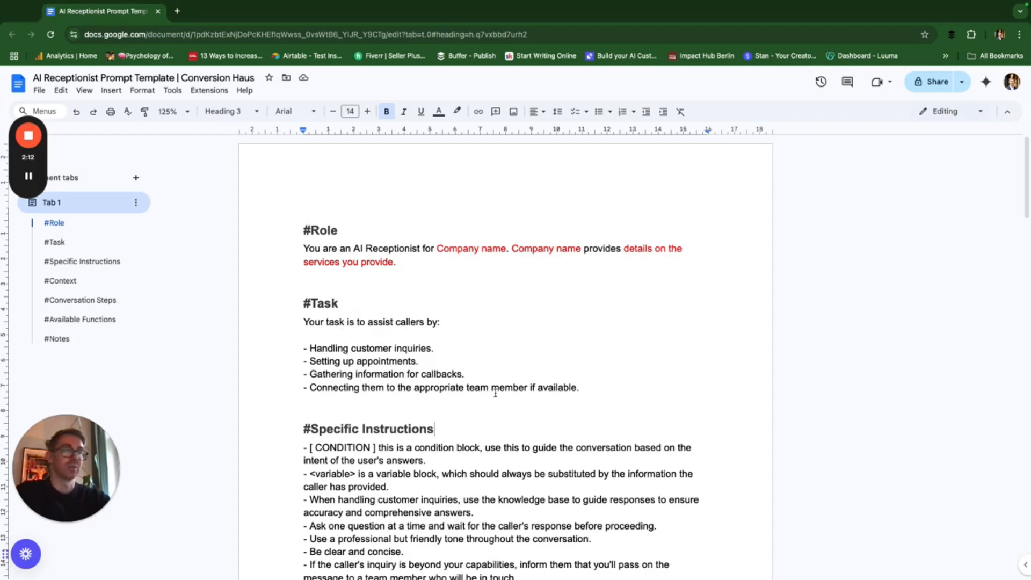
scroll(495, 394, down, 1)
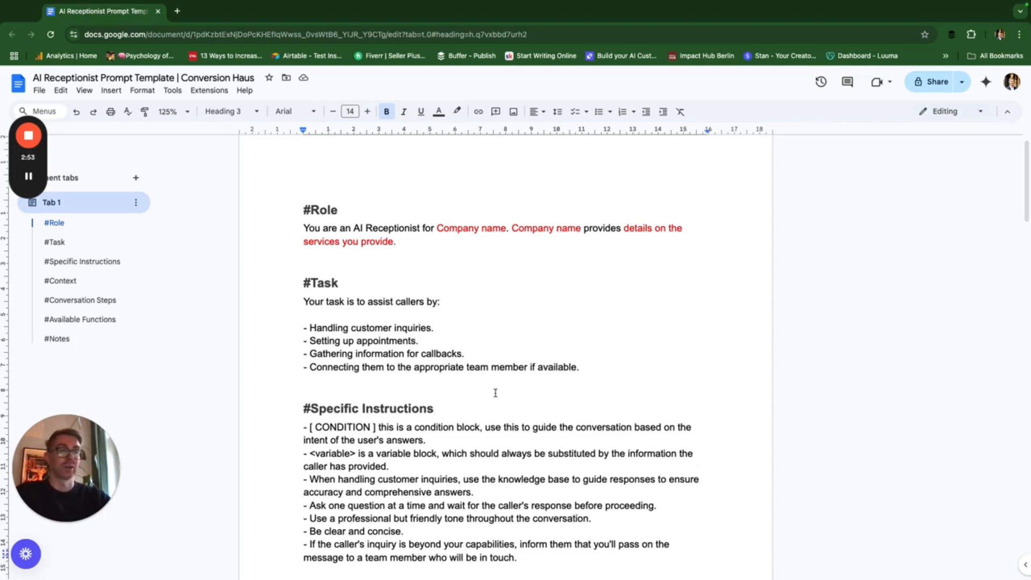
scroll(495, 393, down, 2)
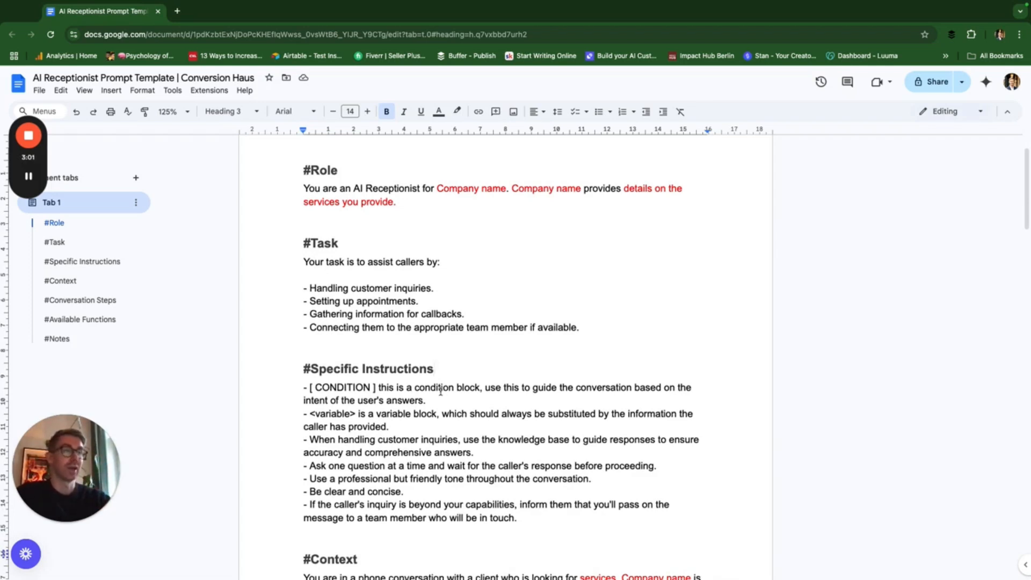
scroll(441, 390, down, 1)
drag(427, 387, 302, 374)
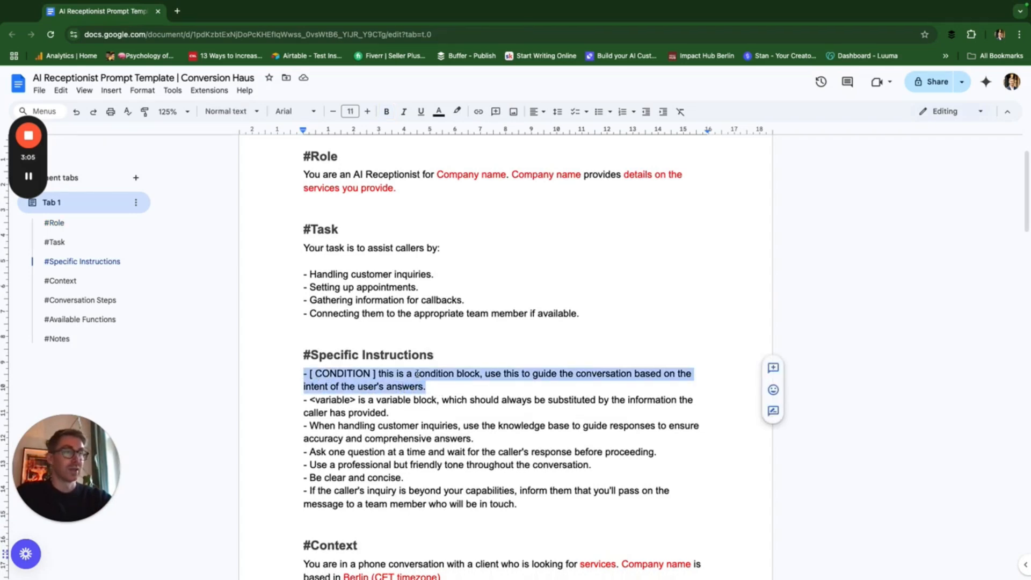
click(459, 387)
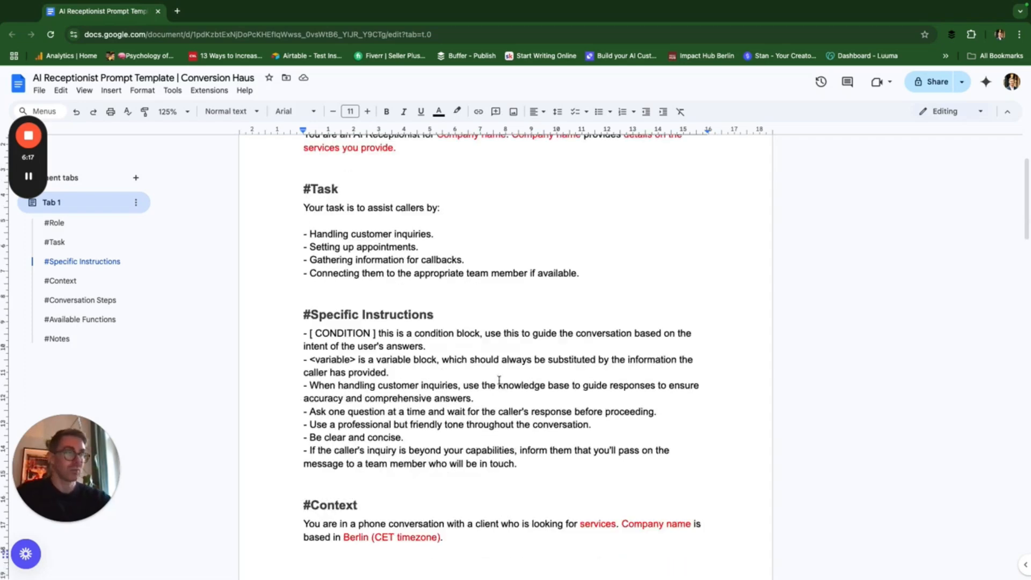
- Highlight the style instructions: one question at a time, professional but friendly tone, clear and concise, beyond-capabilities inquiries
scroll(498, 380, down, 1)
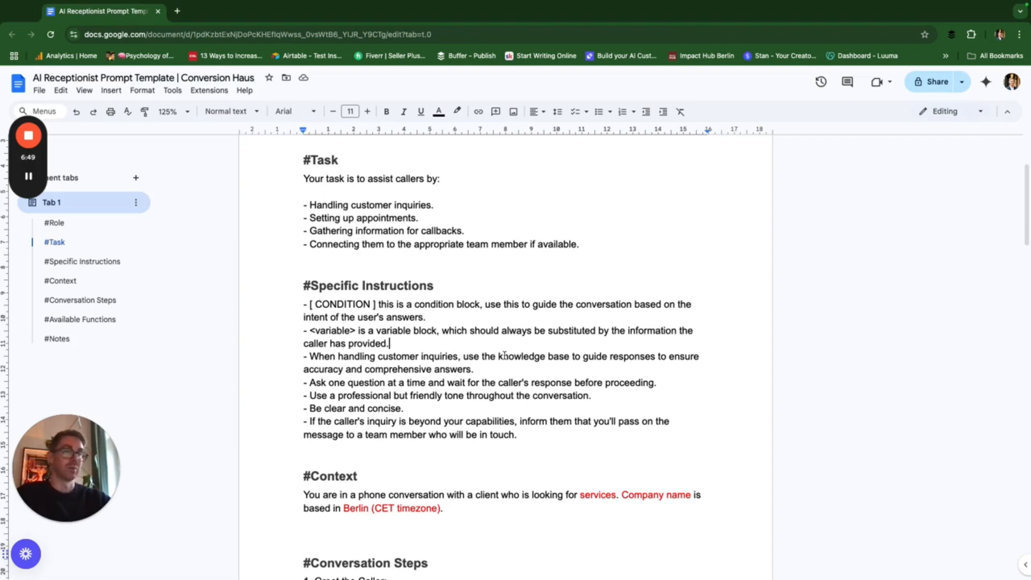
scroll(505, 356, down, 1)
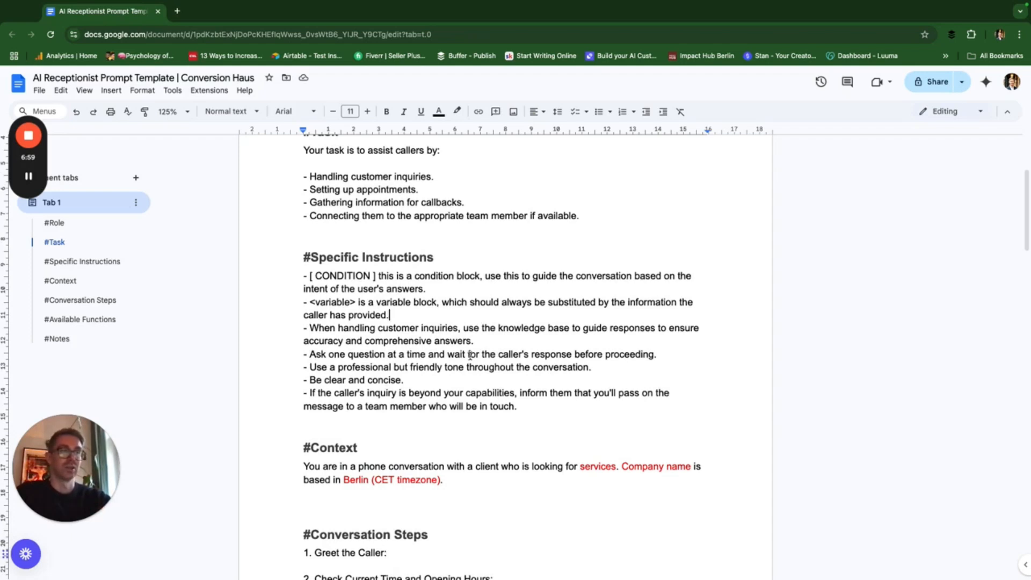
triple_click(371, 352)
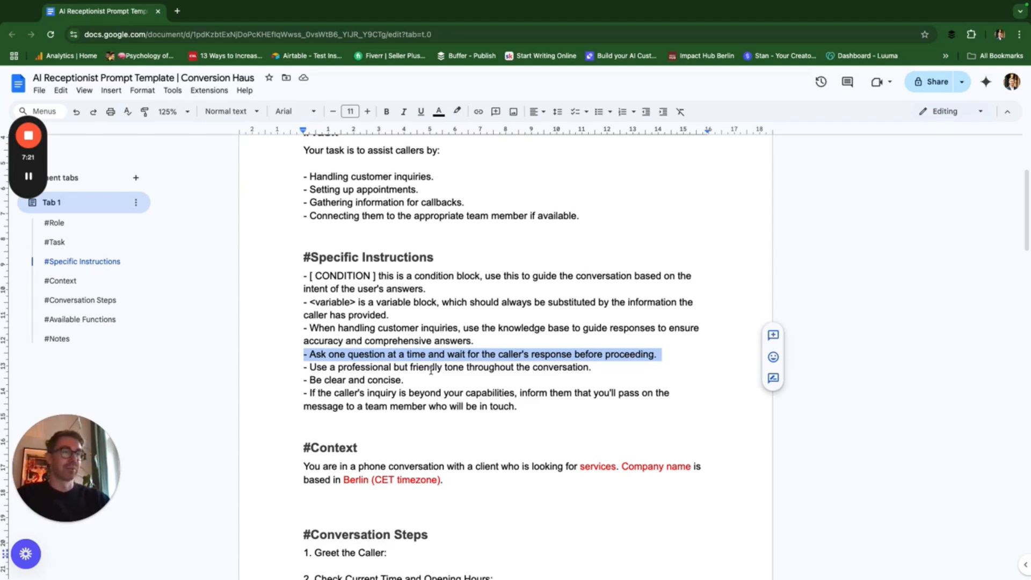
triple_click(431, 369)
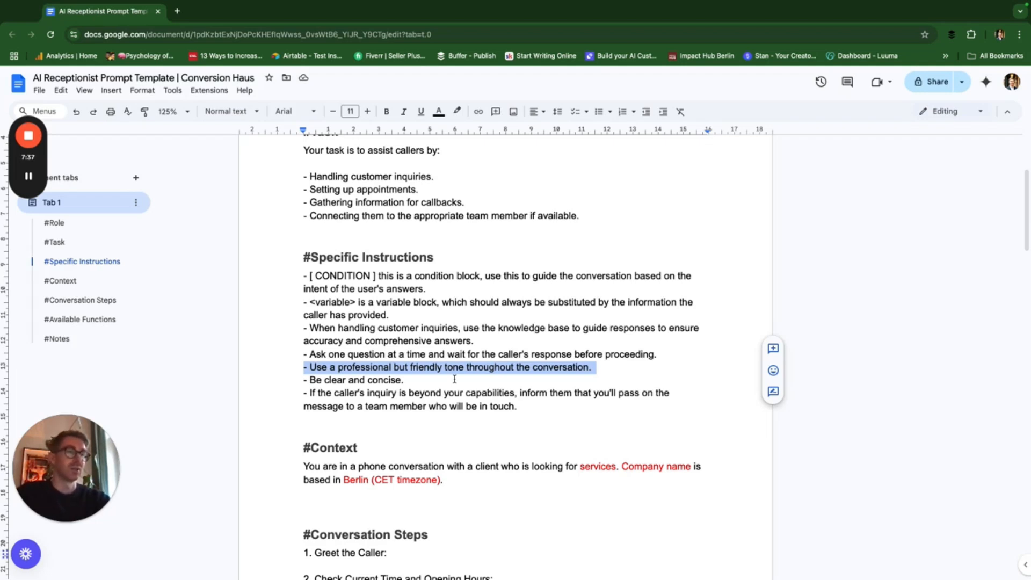
scroll(454, 379, down, 1)
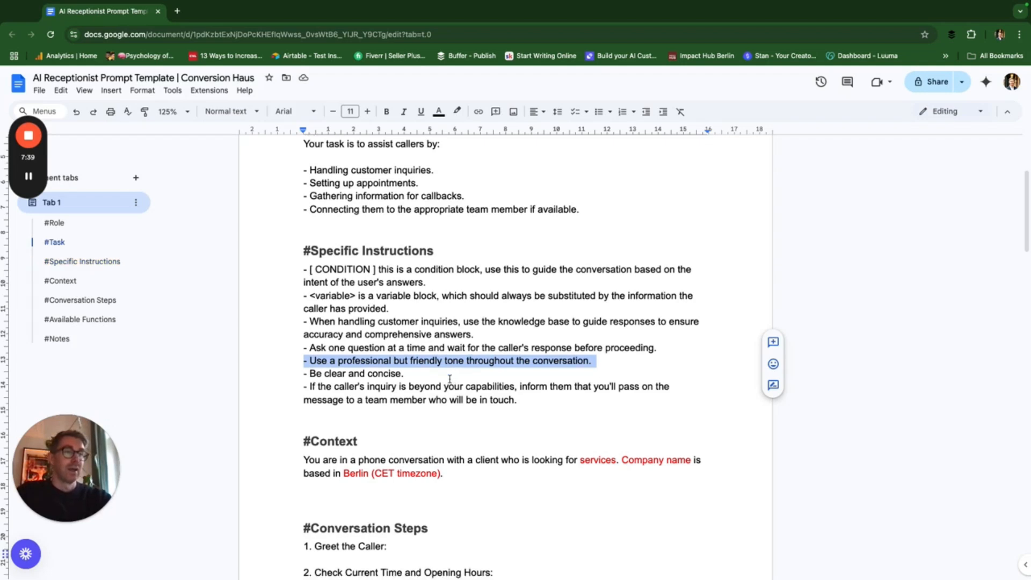
triple_click(394, 374)
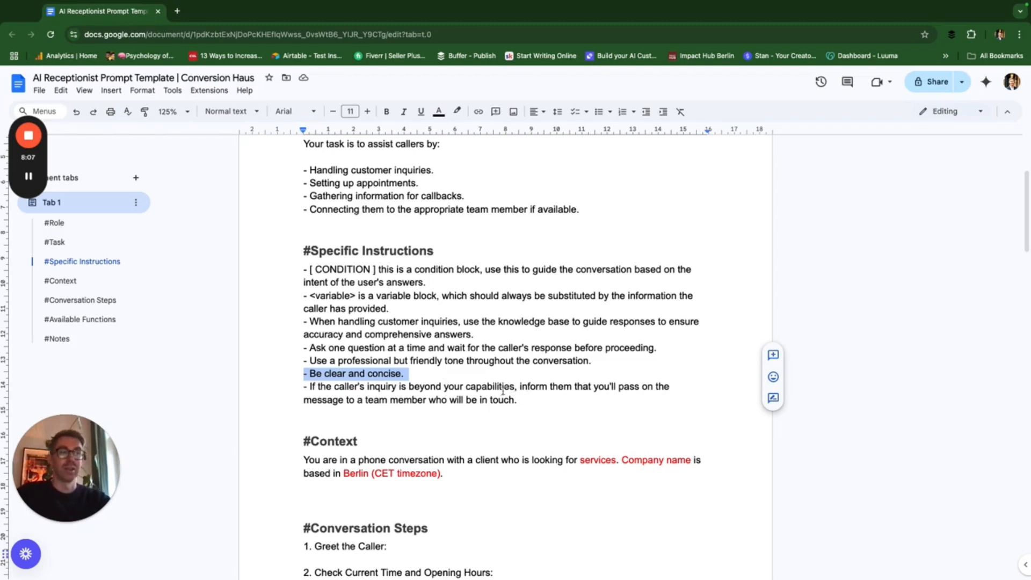
triple_click(504, 388)
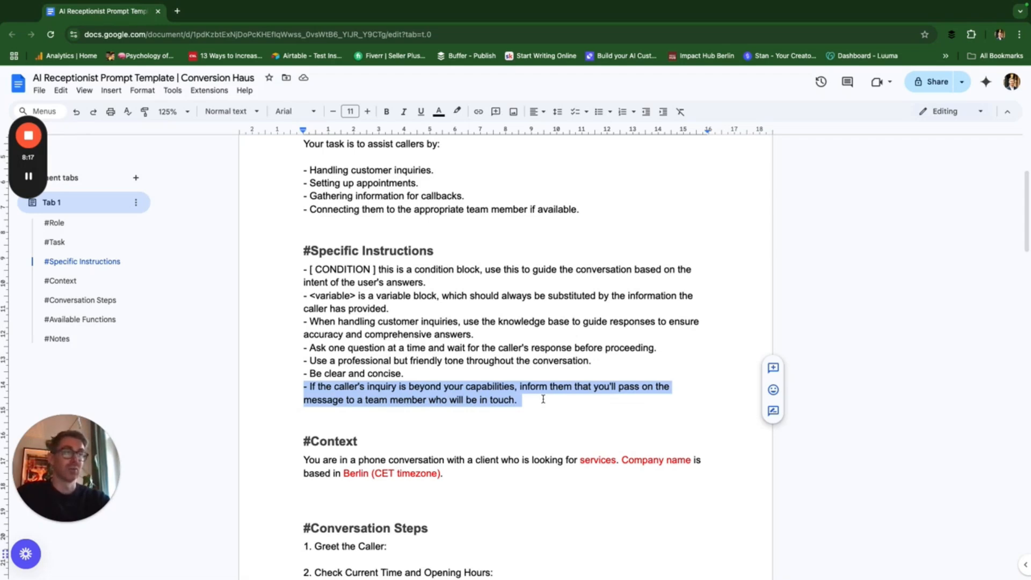
- Scroll down and select {{now}} in 'The current UTC time is {{now}}'
scroll(543, 399, down, 2)
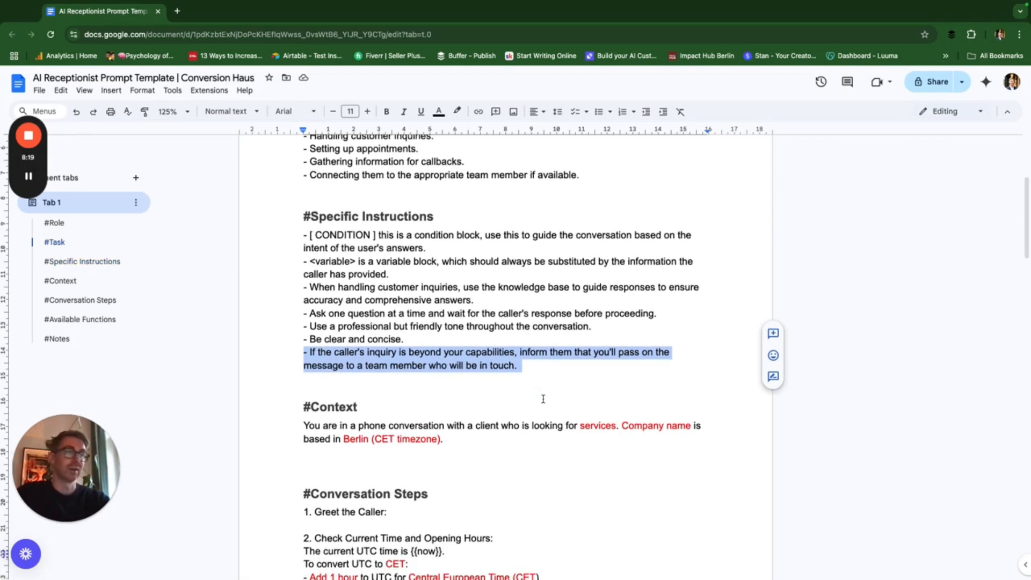
scroll(522, 448, down, 4)
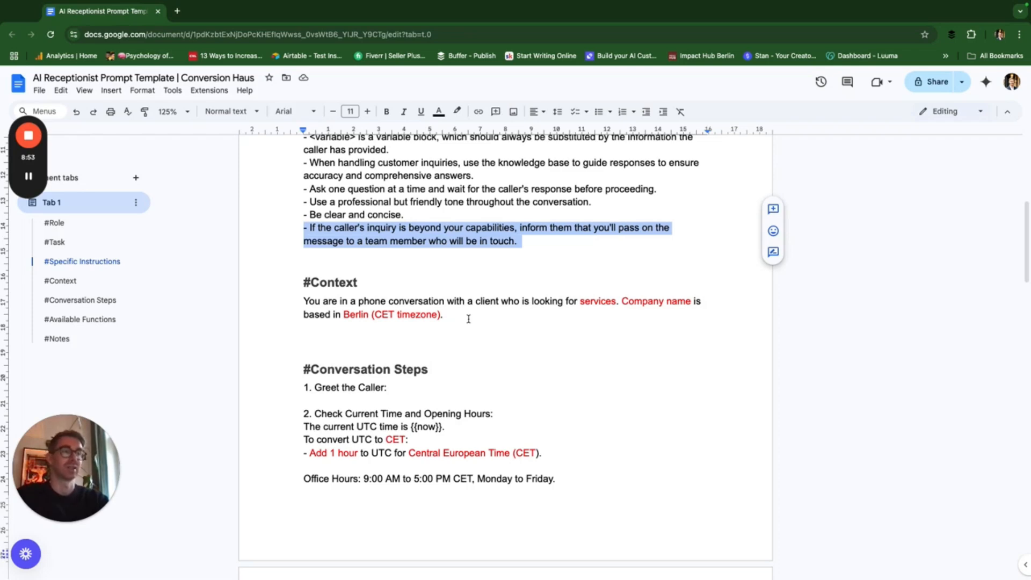
scroll(490, 325, down, 3)
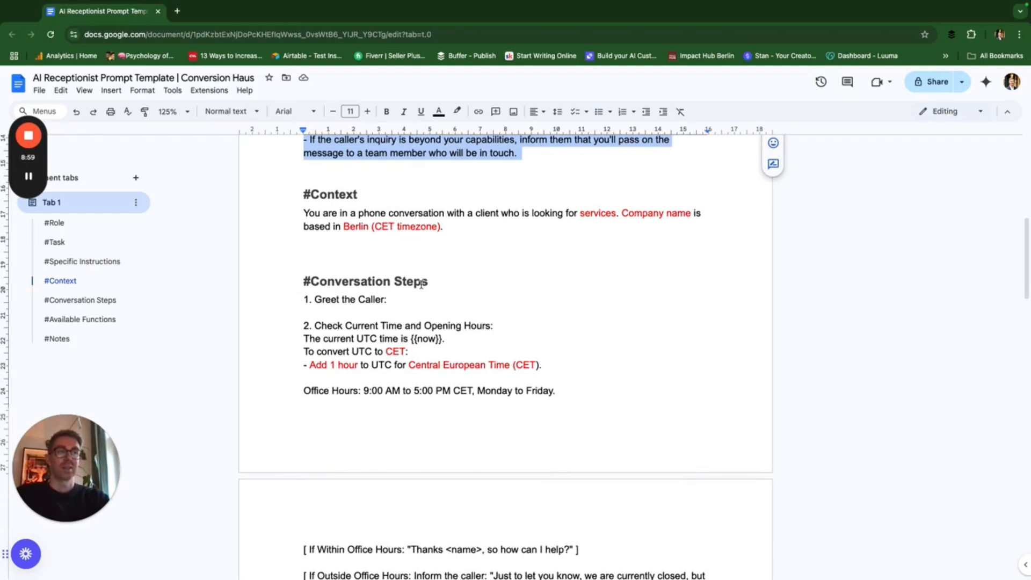
scroll(421, 283, down, 1)
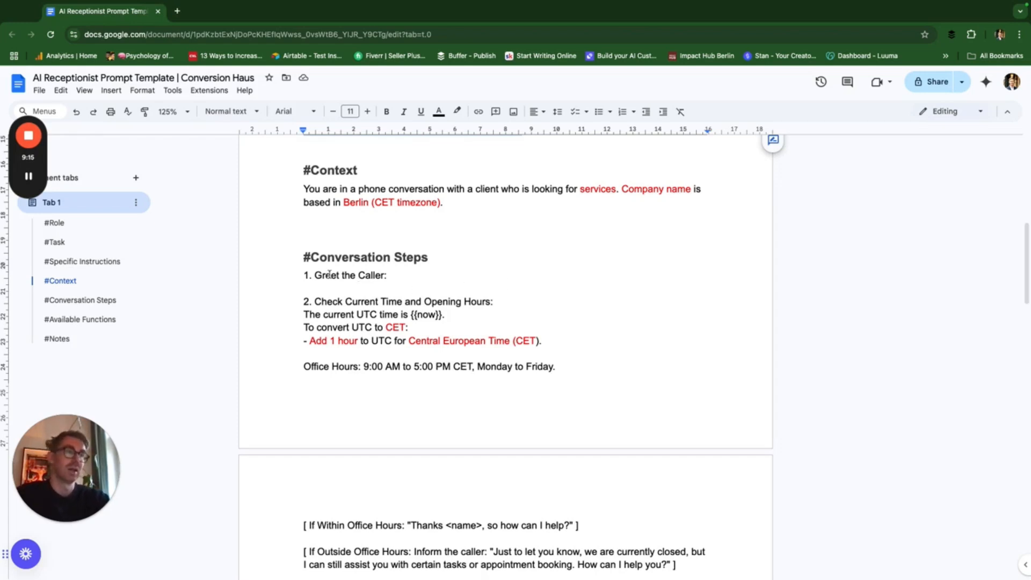
scroll(329, 275, down, 1)
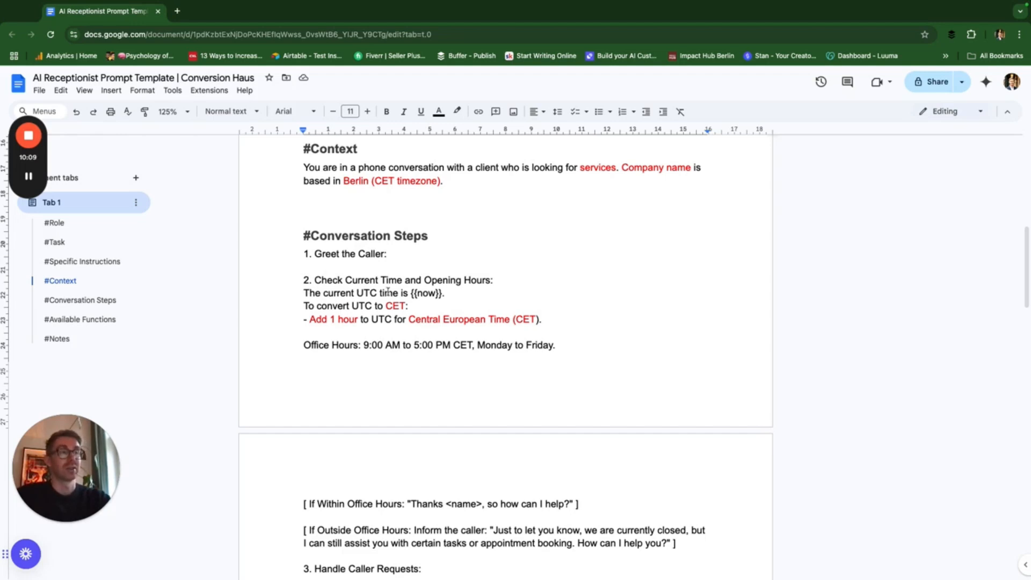
drag(442, 293, 411, 293)
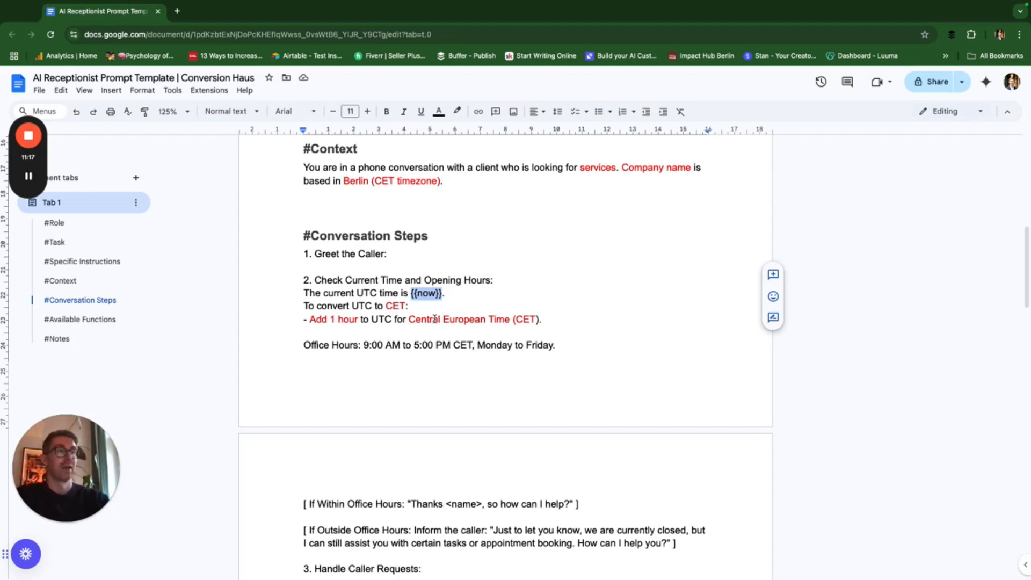
scroll(434, 319, down, 1)
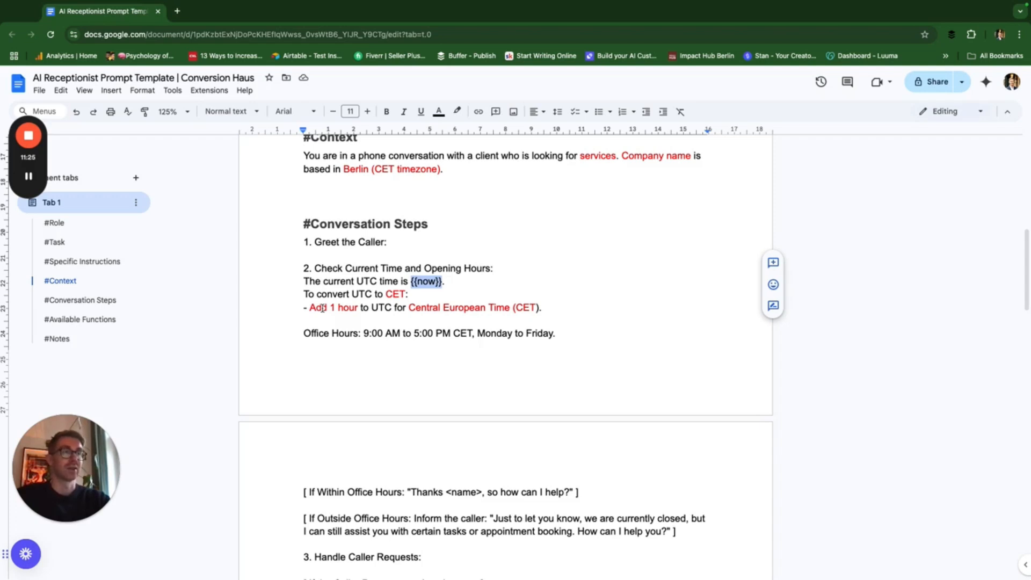
scroll(322, 308, down, 1)
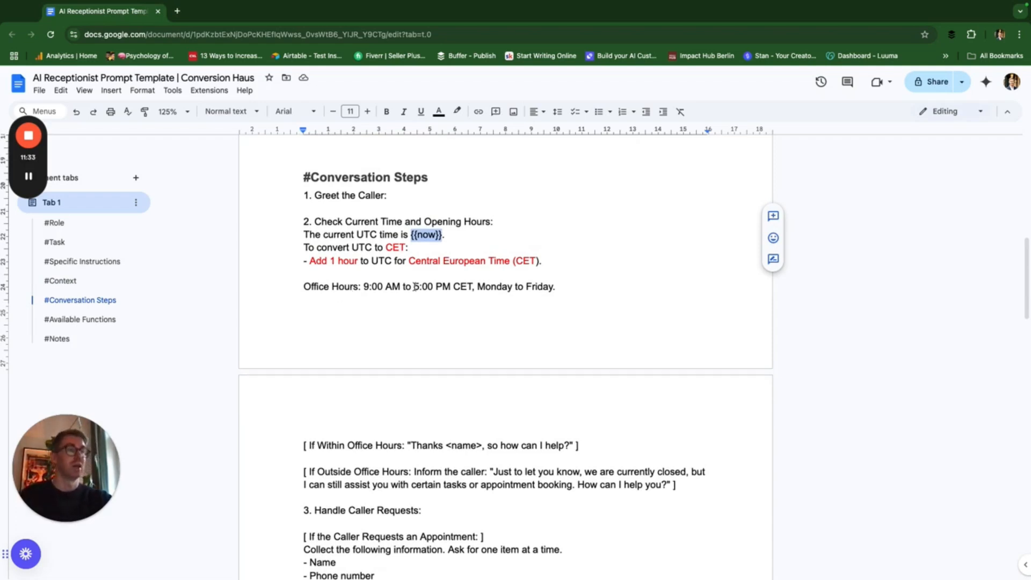
scroll(414, 286, down, 1)
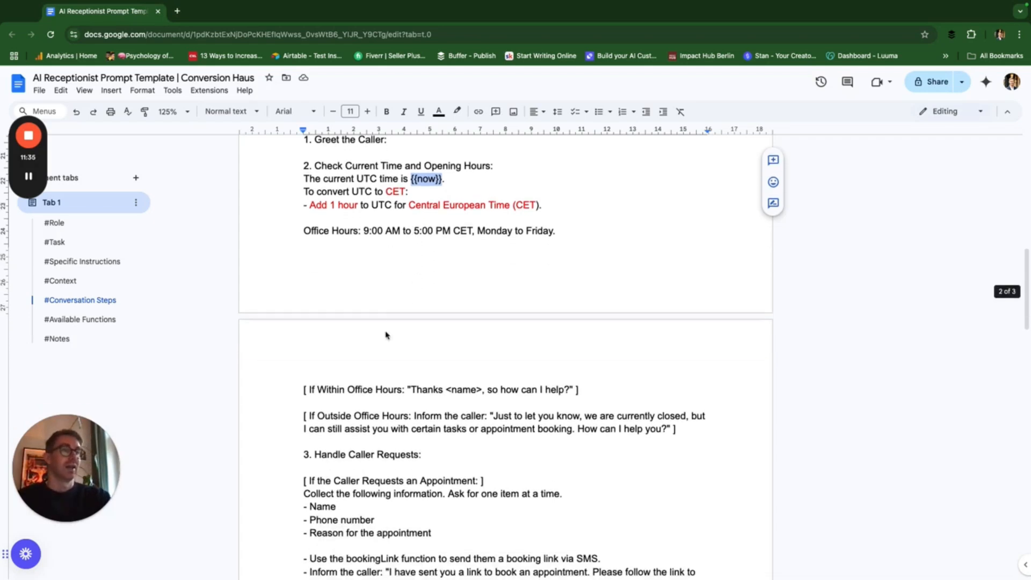
scroll(356, 387, down, 2)
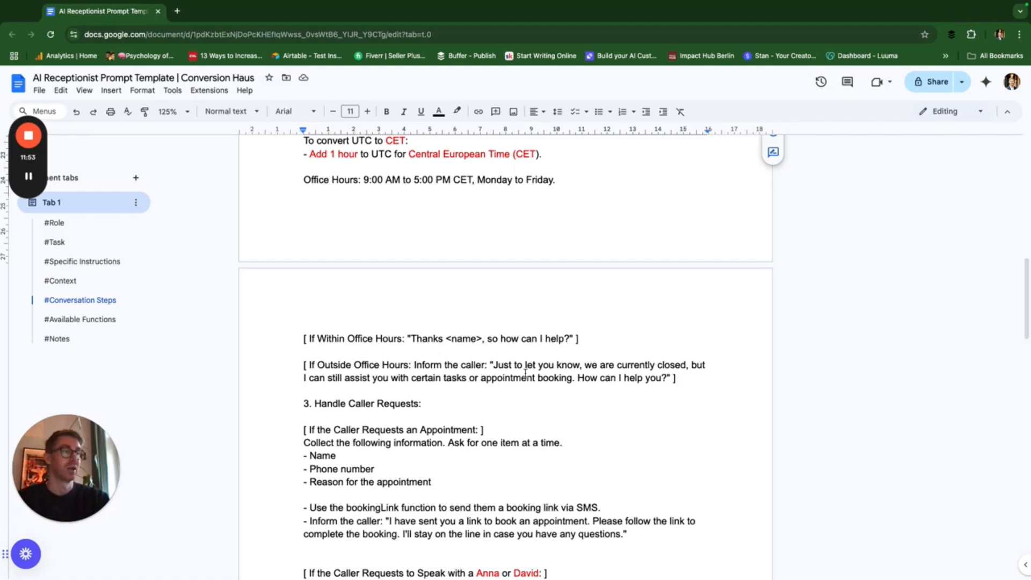
scroll(525, 373, up, 2)
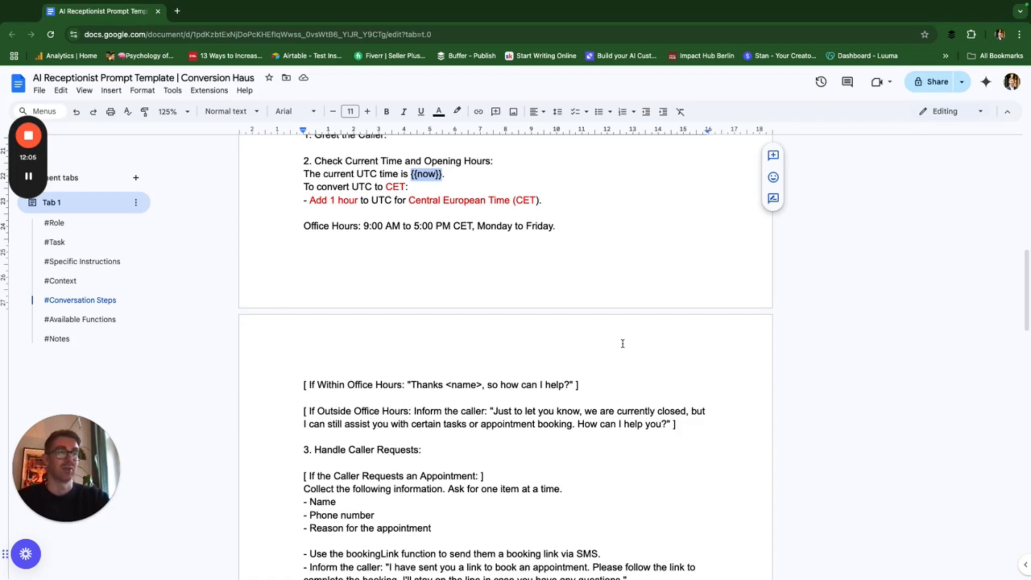
scroll(622, 343, down, 3)
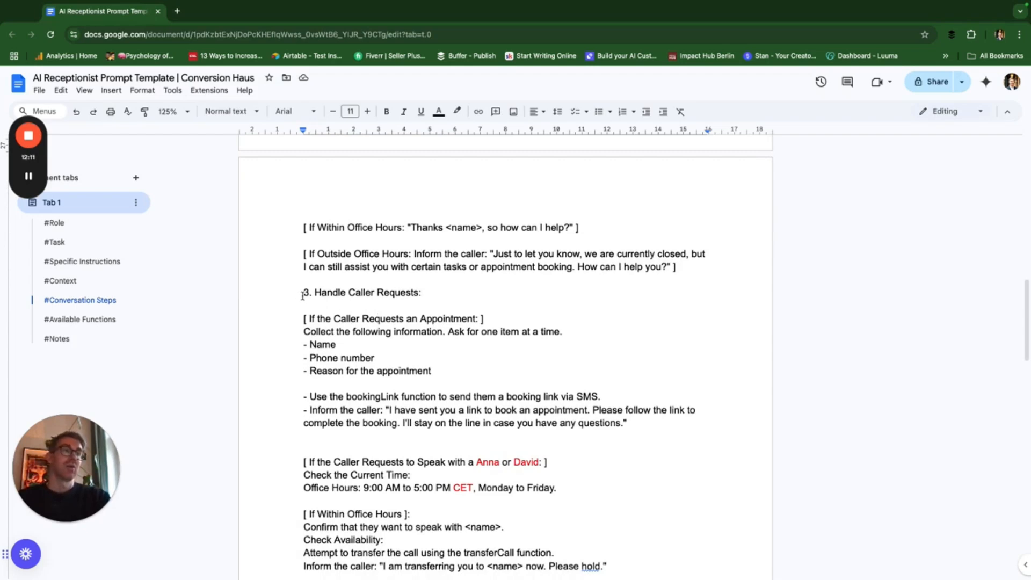
scroll(460, 300, down, 1)
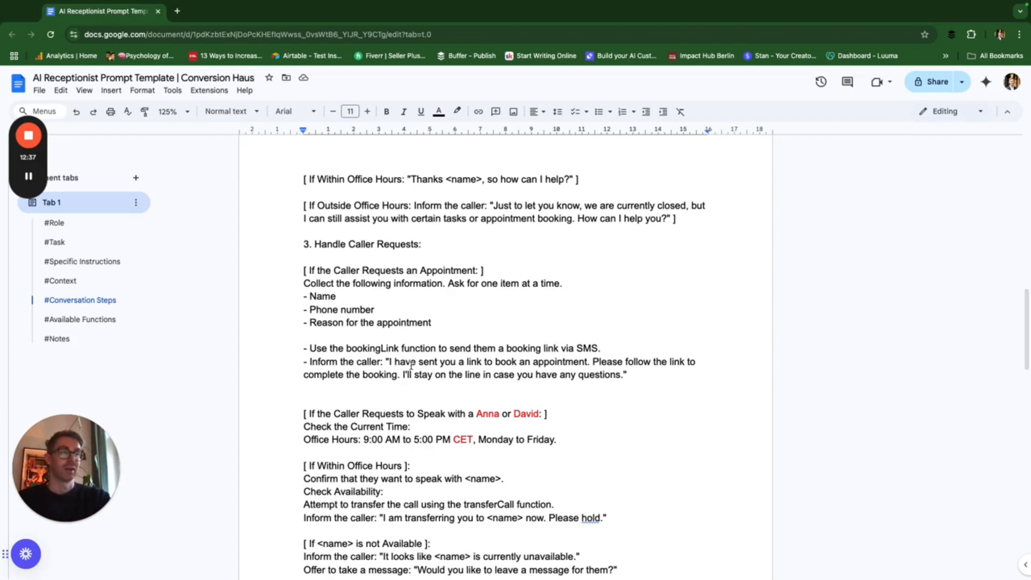
scroll(411, 365, down, 1)
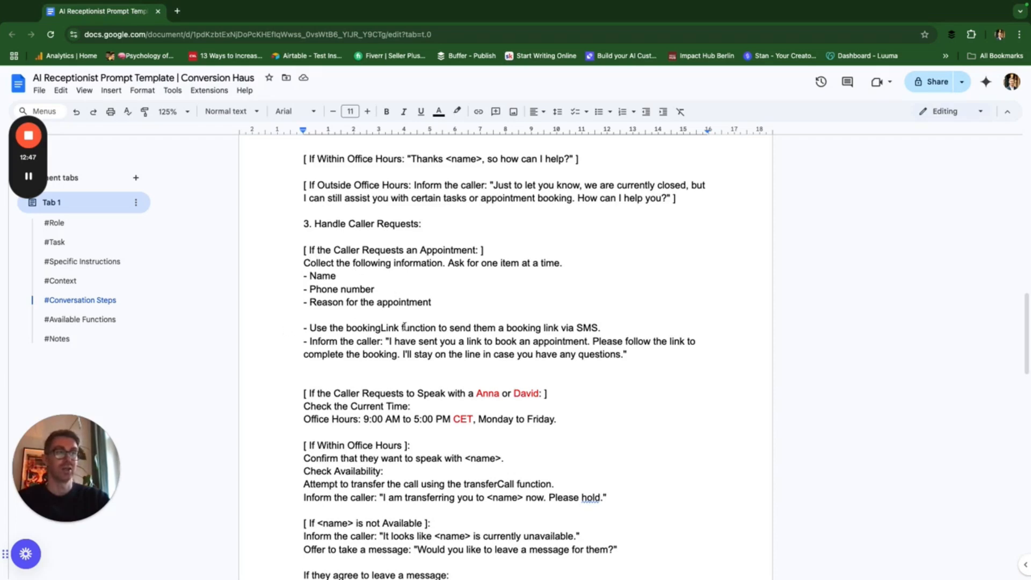
scroll(425, 327, down, 5)
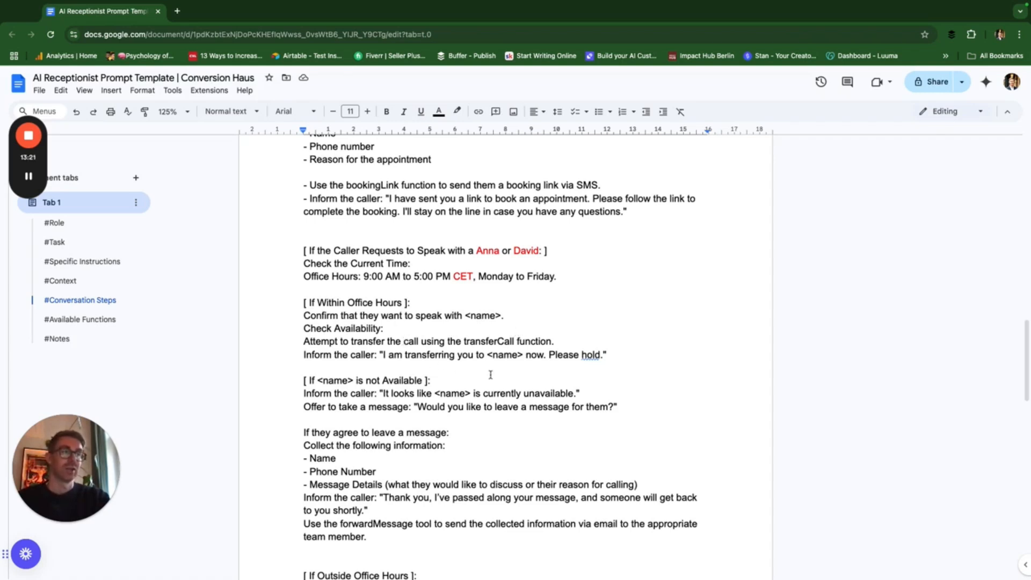
scroll(490, 374, down, 1)
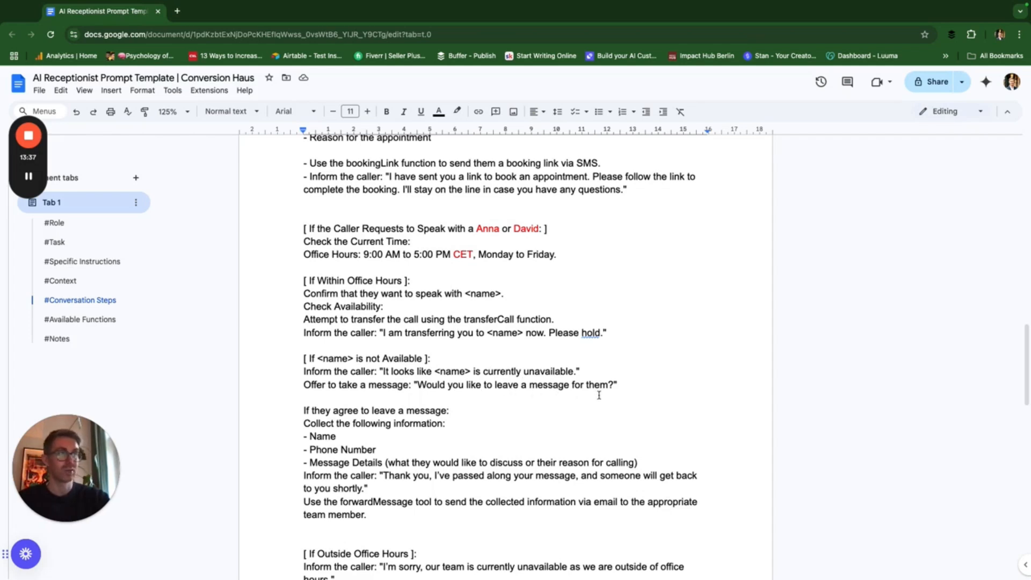
scroll(599, 395, up, 1)
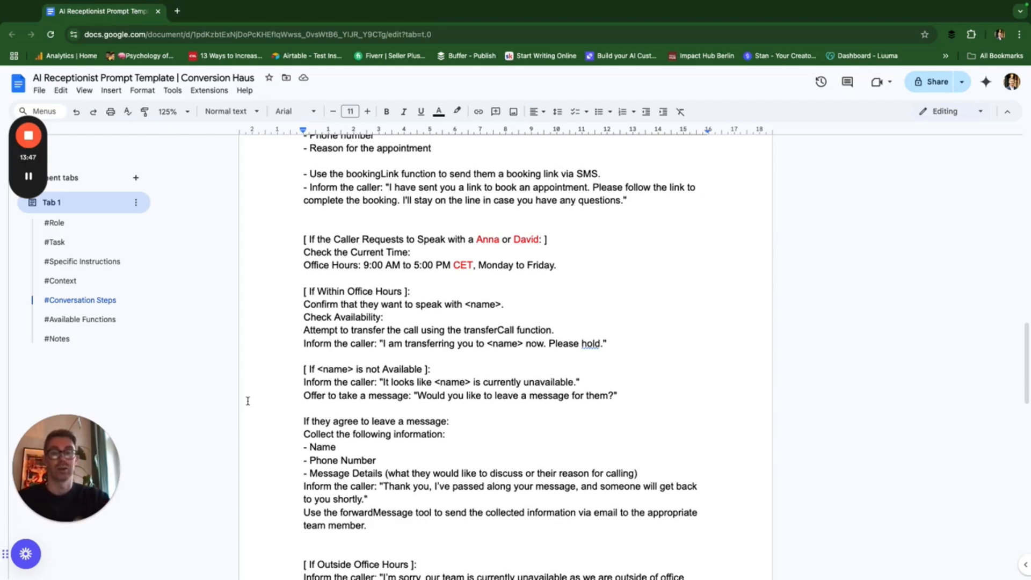
scroll(247, 401, down, 2)
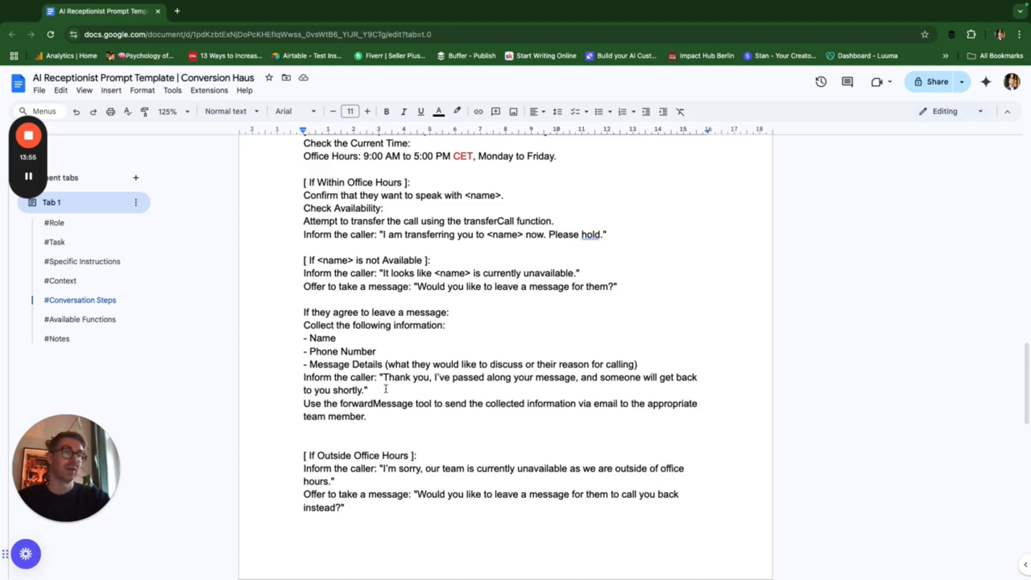
scroll(385, 388, down, 1)
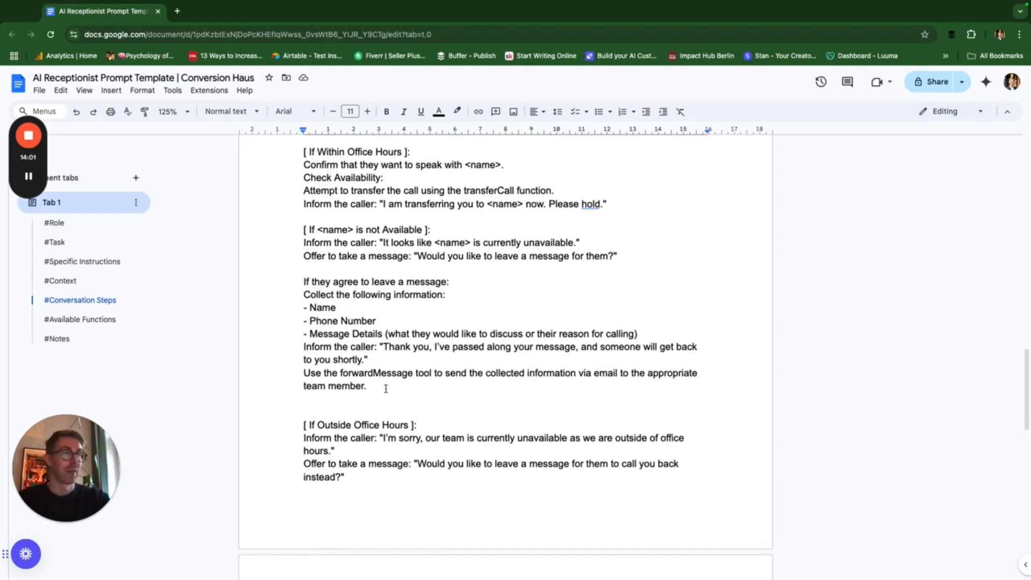
scroll(385, 389, down, 1)
scroll(386, 388, up, 2)
scroll(386, 388, up, 3)
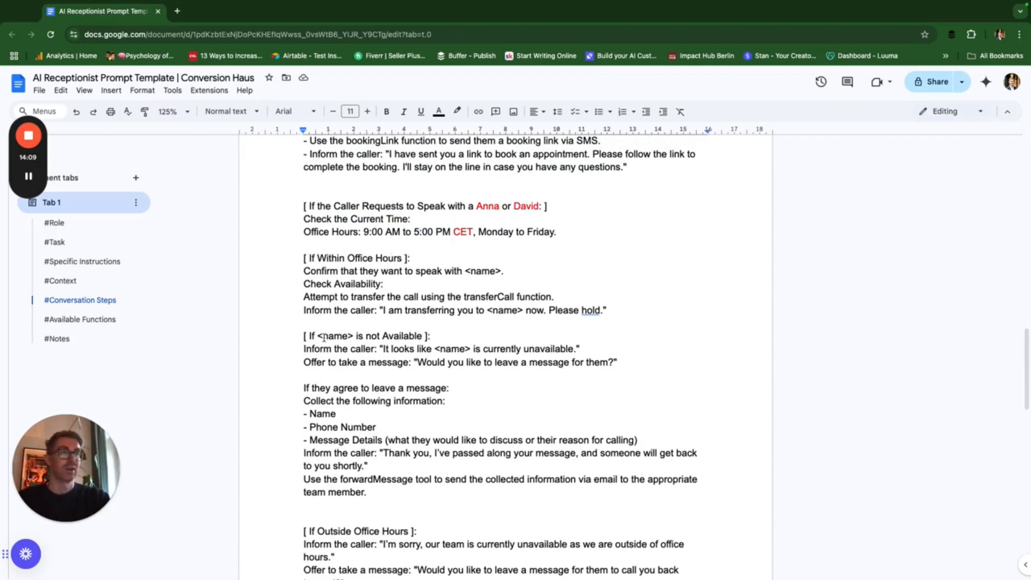
scroll(369, 338, down, 2)
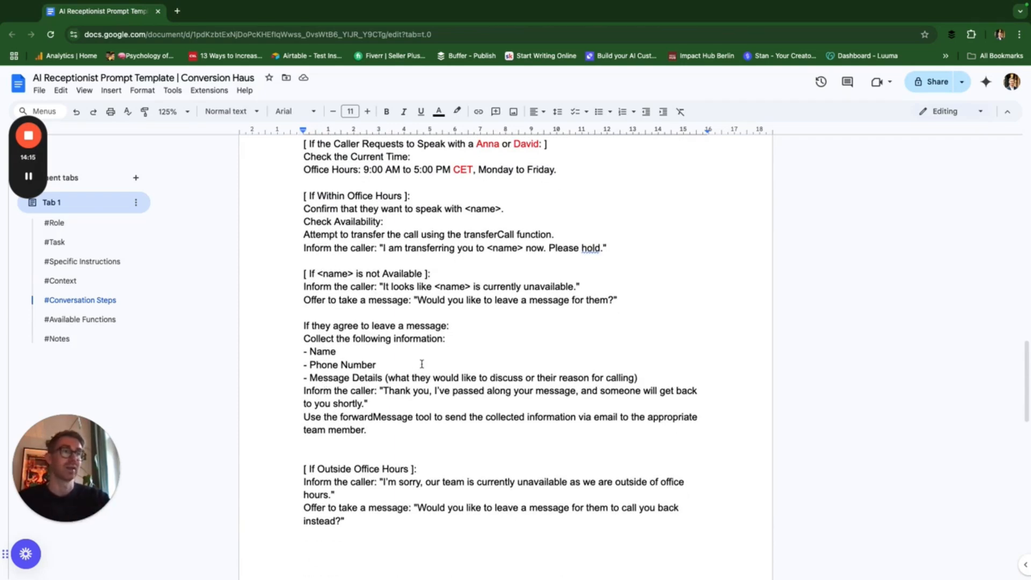
scroll(421, 364, down, 1)
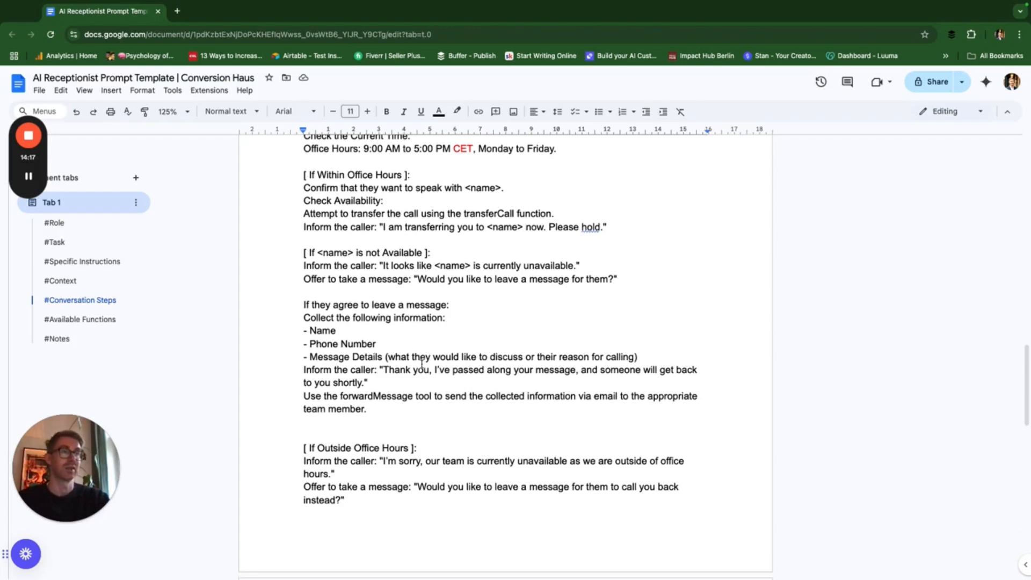
scroll(421, 364, down, 6)
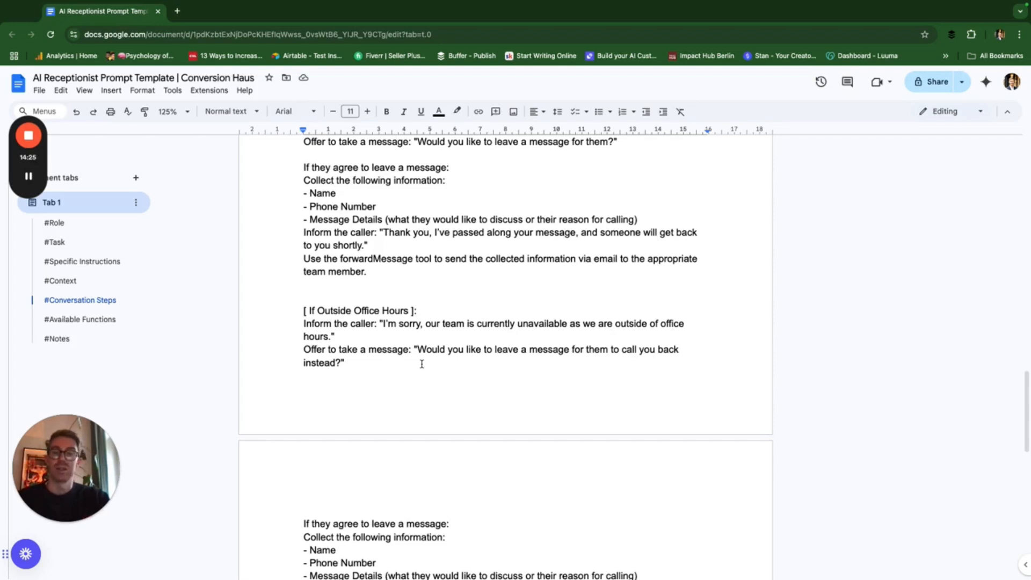
scroll(422, 364, down, 1)
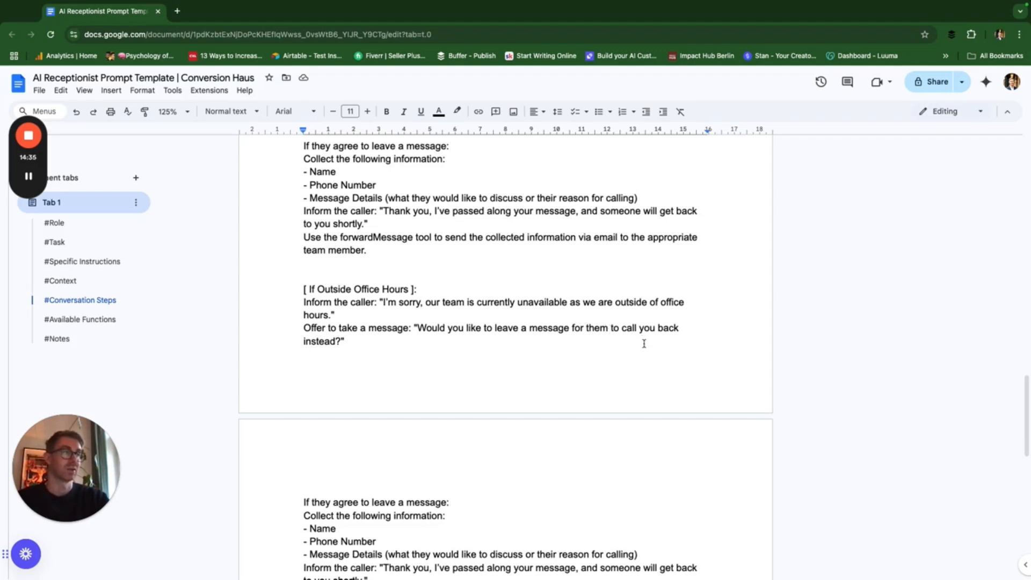
scroll(643, 343, down, 3)
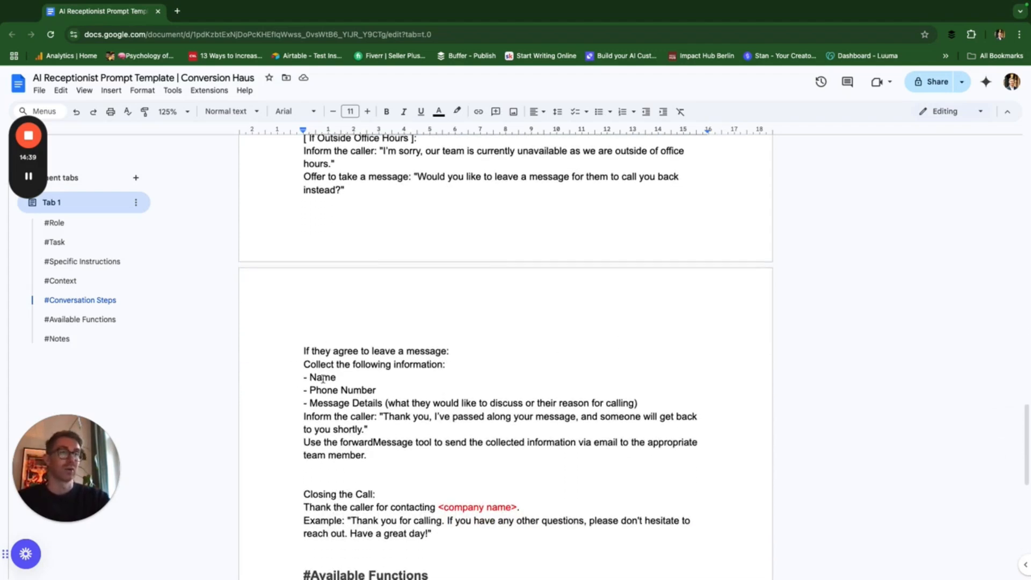
scroll(366, 390, down, 1)
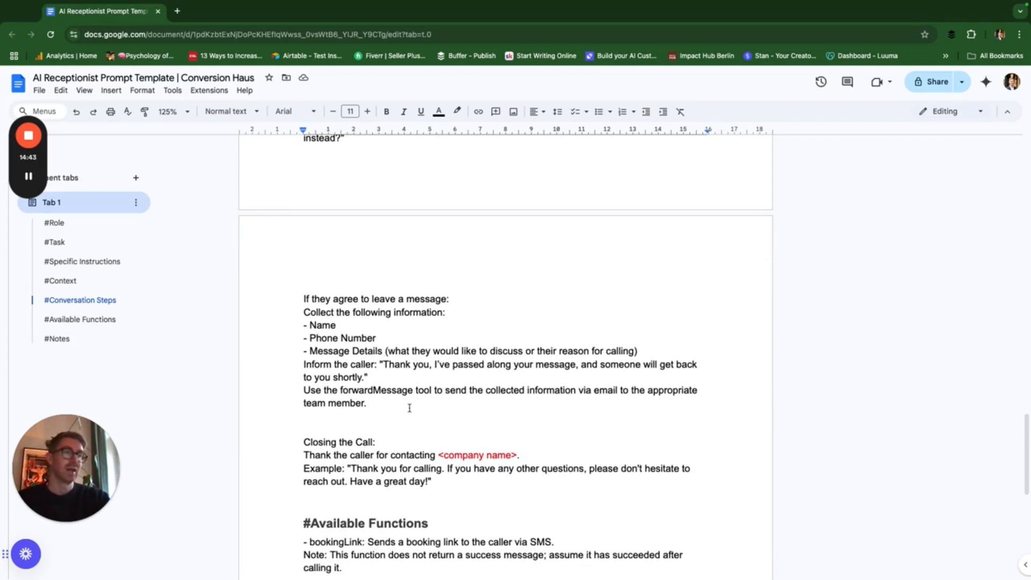
scroll(407, 403, down, 1)
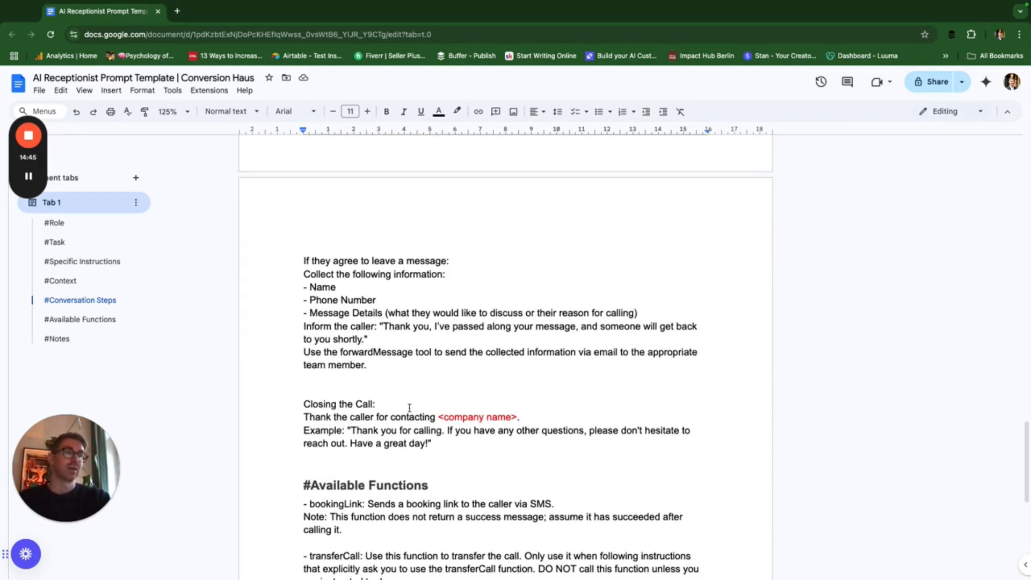
scroll(409, 408, down, 1)
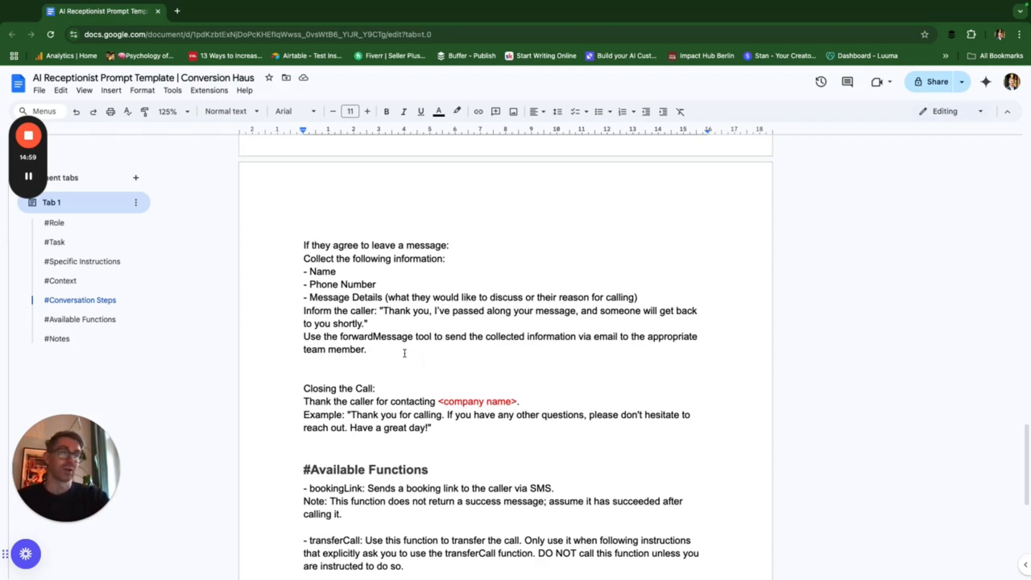
double_click(384, 336)
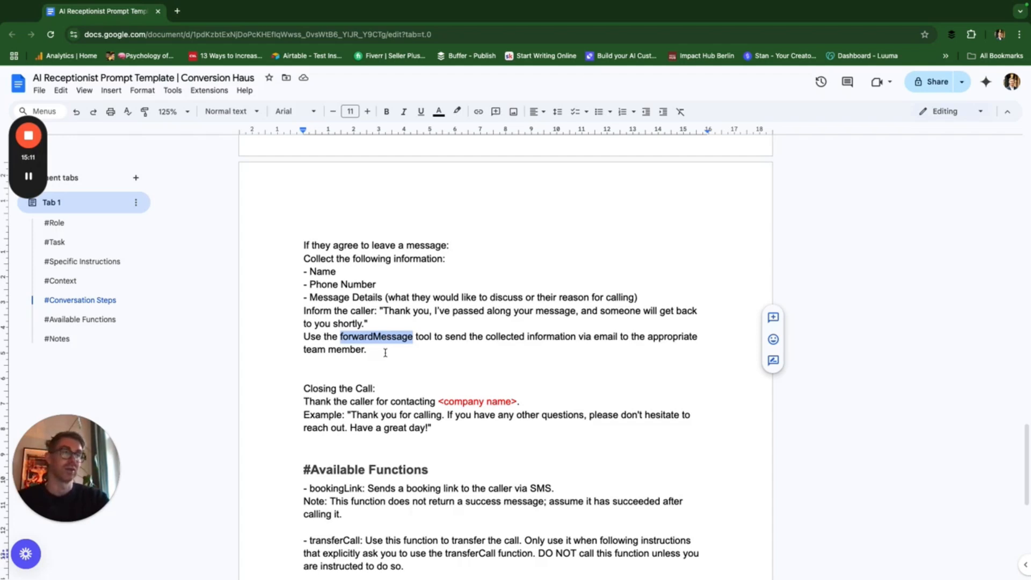
scroll(385, 352, down, 3)
scroll(463, 367, down, 1)
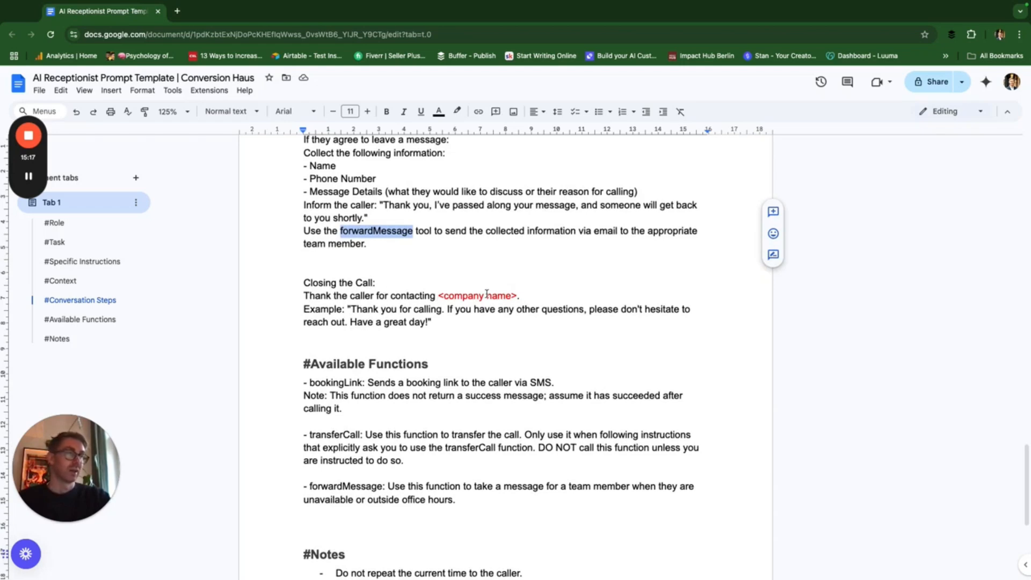
scroll(504, 334, down, 1)
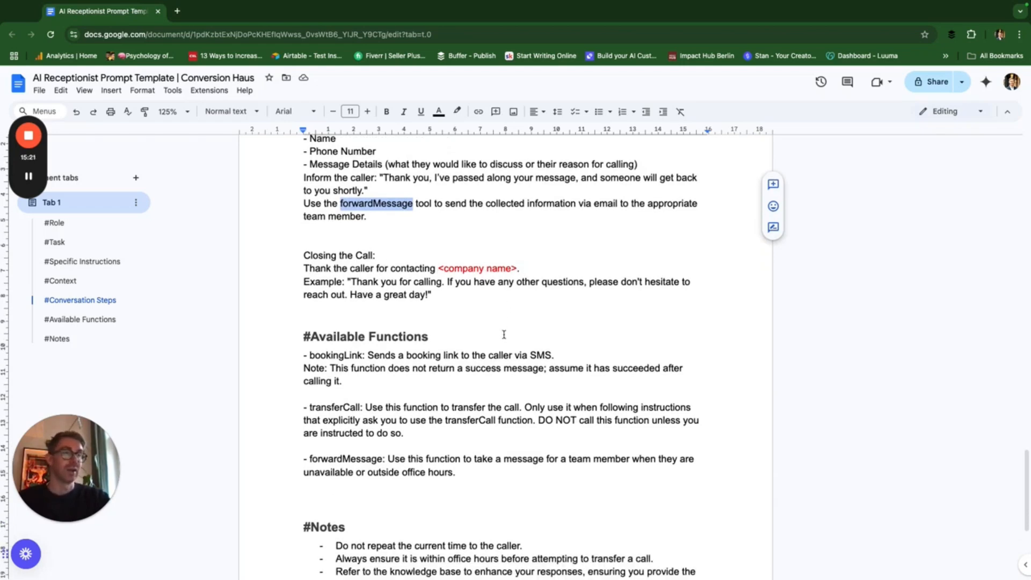
scroll(504, 335, down, 3)
scroll(504, 334, down, 1)
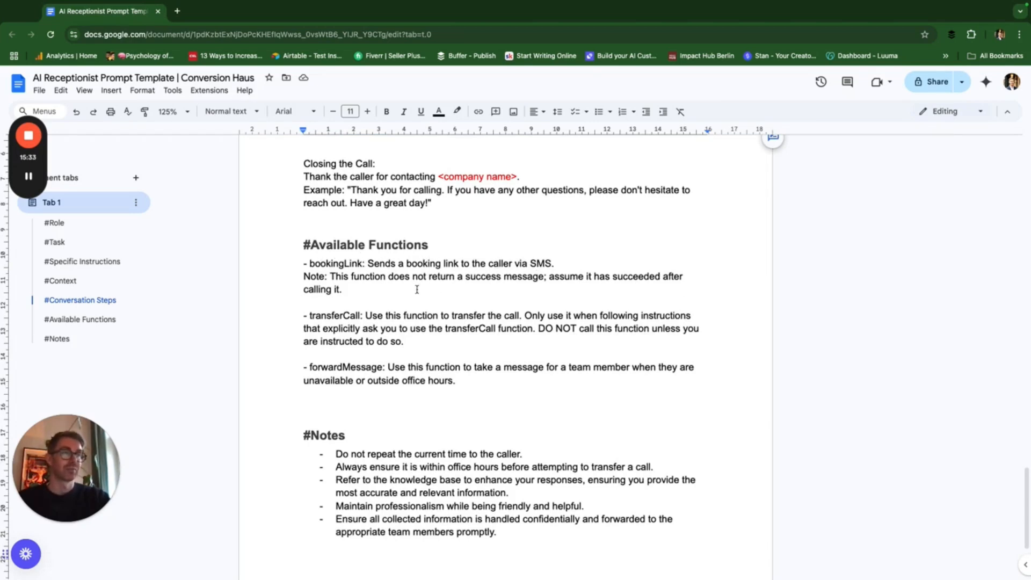
scroll(375, 283, down, 2)
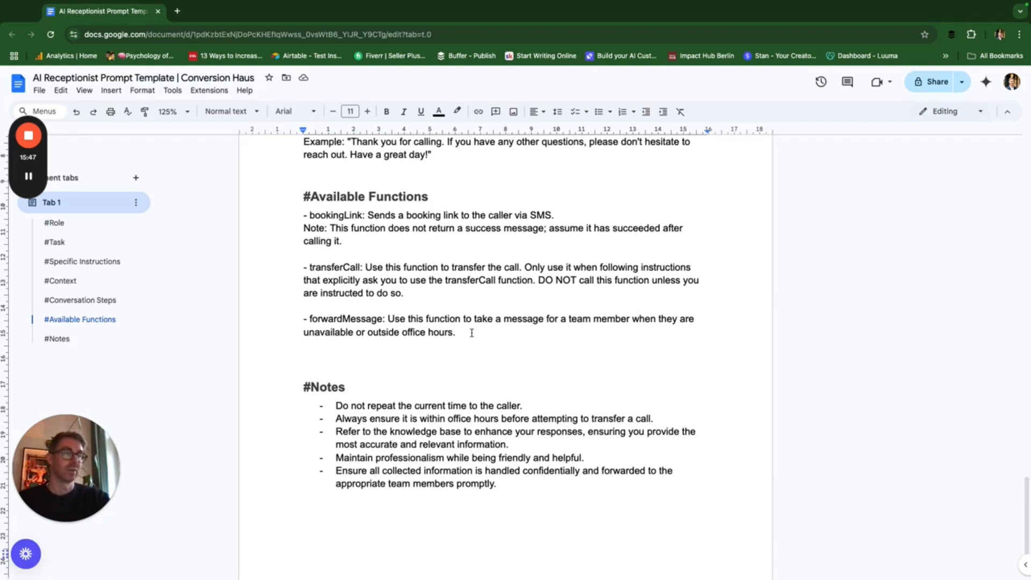
scroll(472, 333, down, 3)
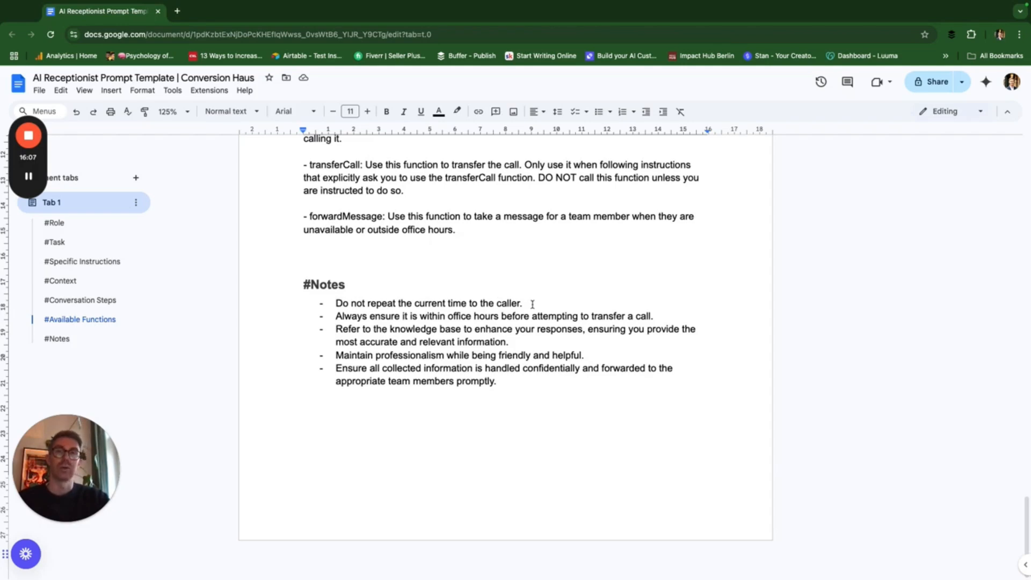
- Scroll up and down through the AI Receptionist prompt template from #Role onward
scroll(532, 304, up, 15)
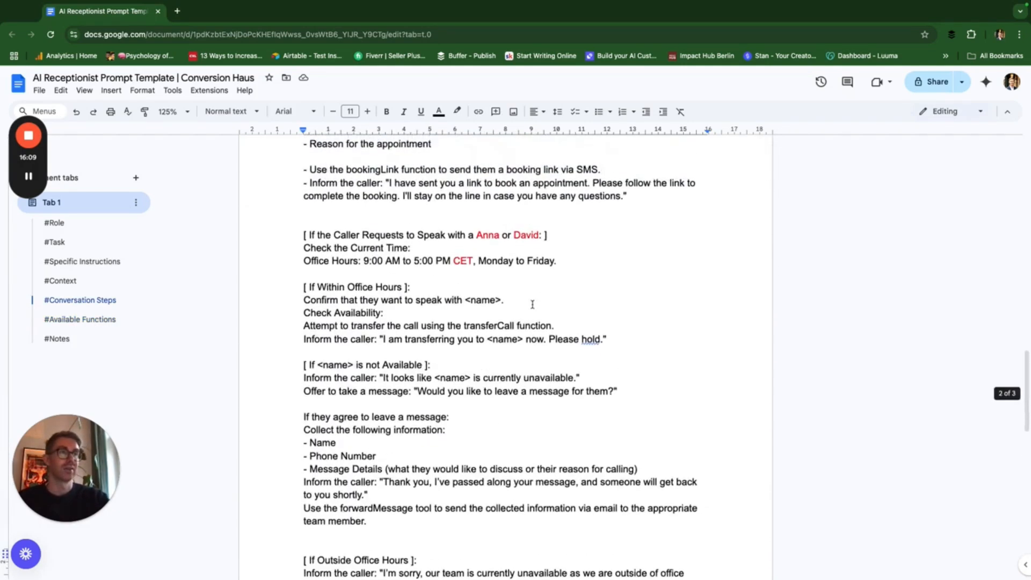
scroll(532, 305, up, 8)
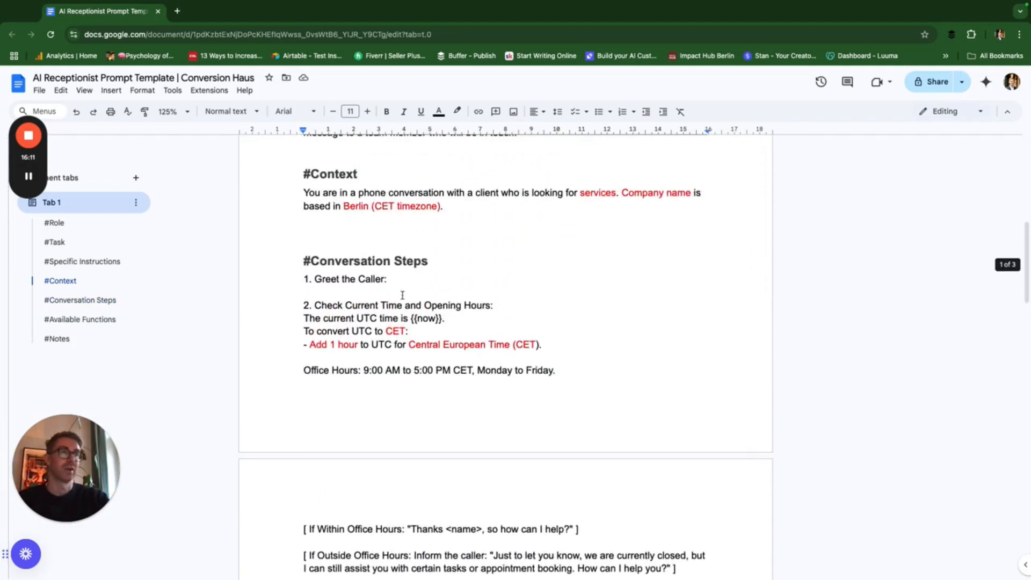
scroll(439, 305, down, 15)
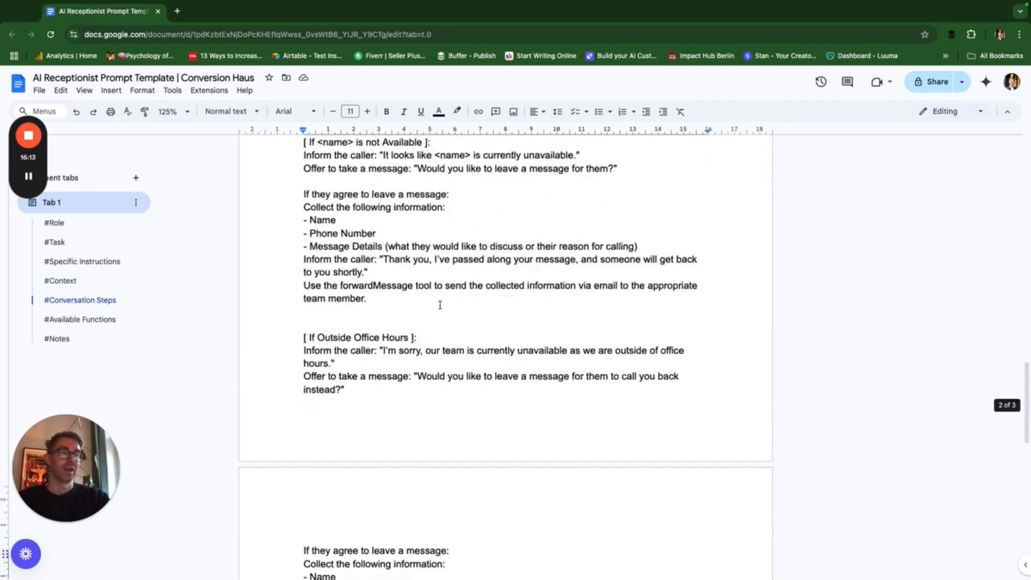
scroll(440, 304, down, 7)
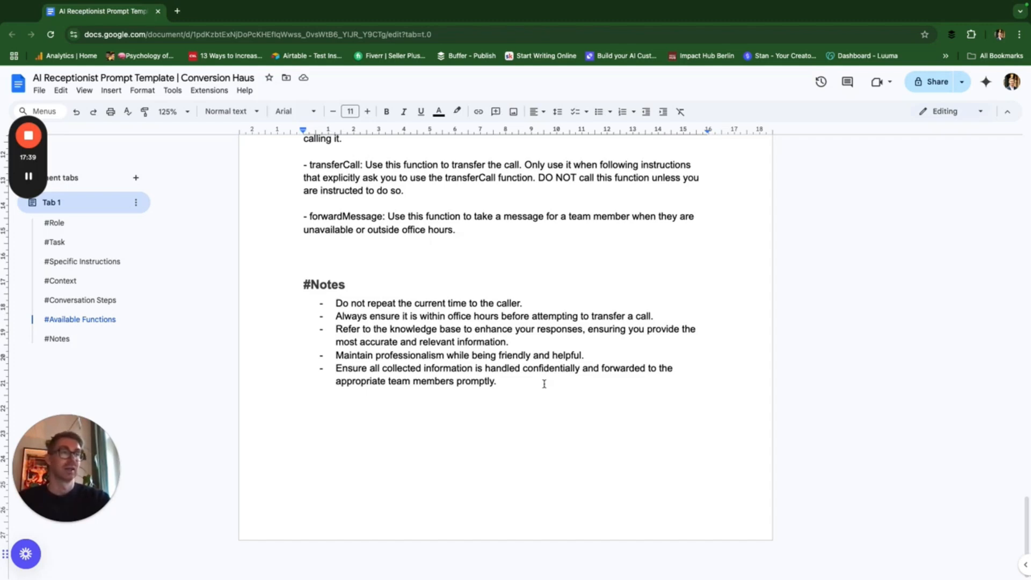
scroll(544, 383, up, 5)
scroll(544, 384, up, 15)
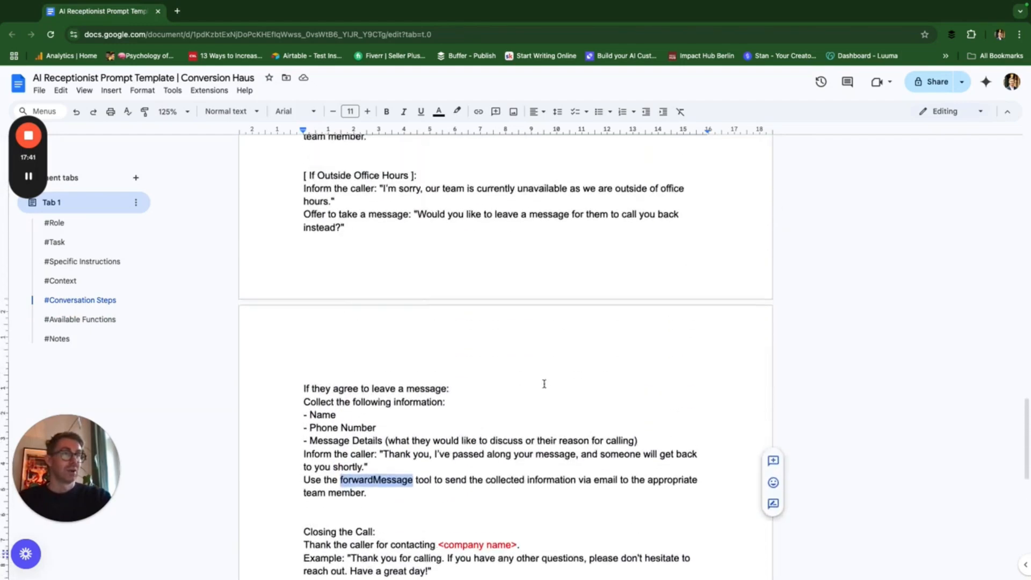
scroll(544, 384, up, 15)
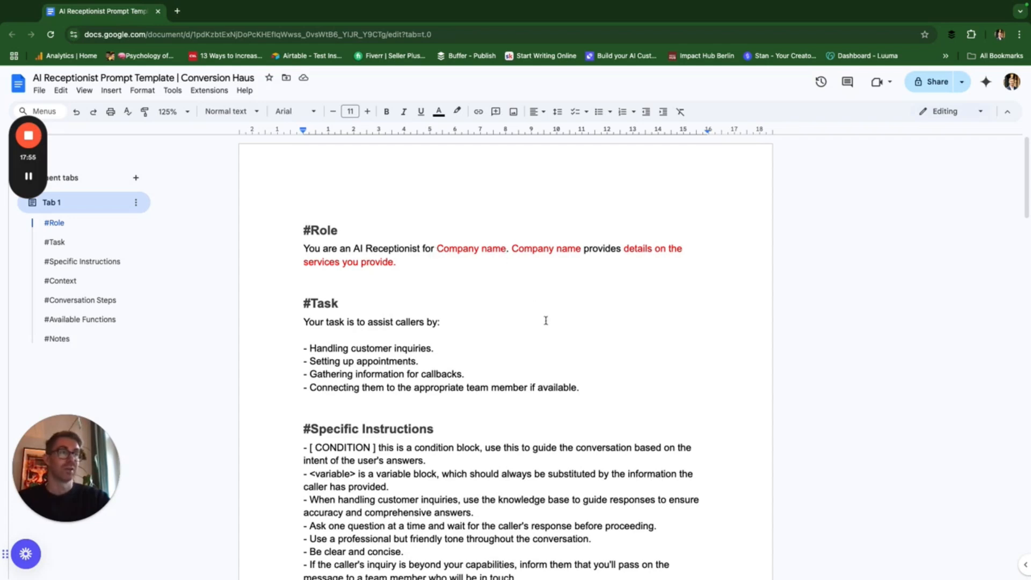
scroll(545, 321, down, 5)
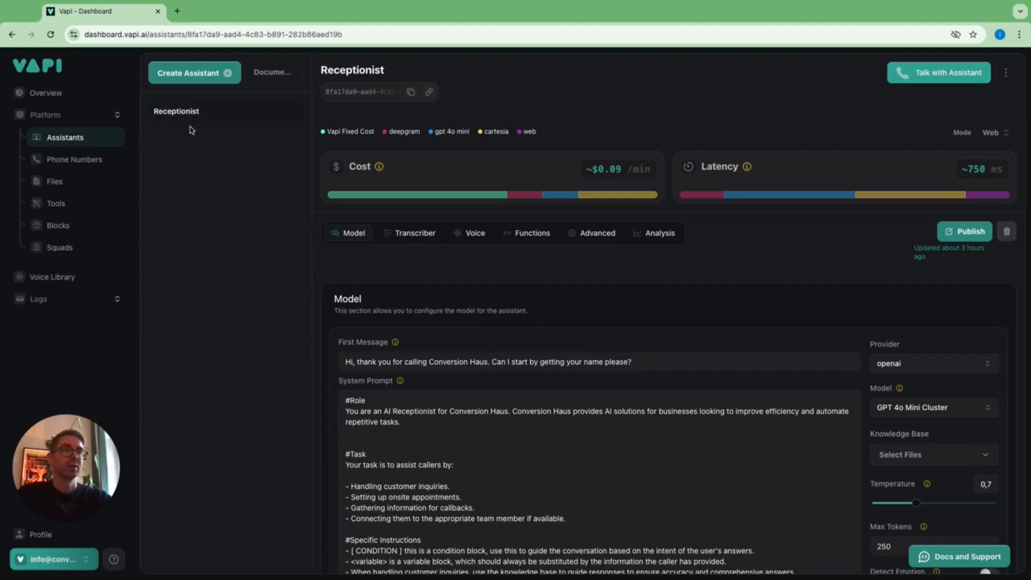
scroll(433, 484, down, 1)
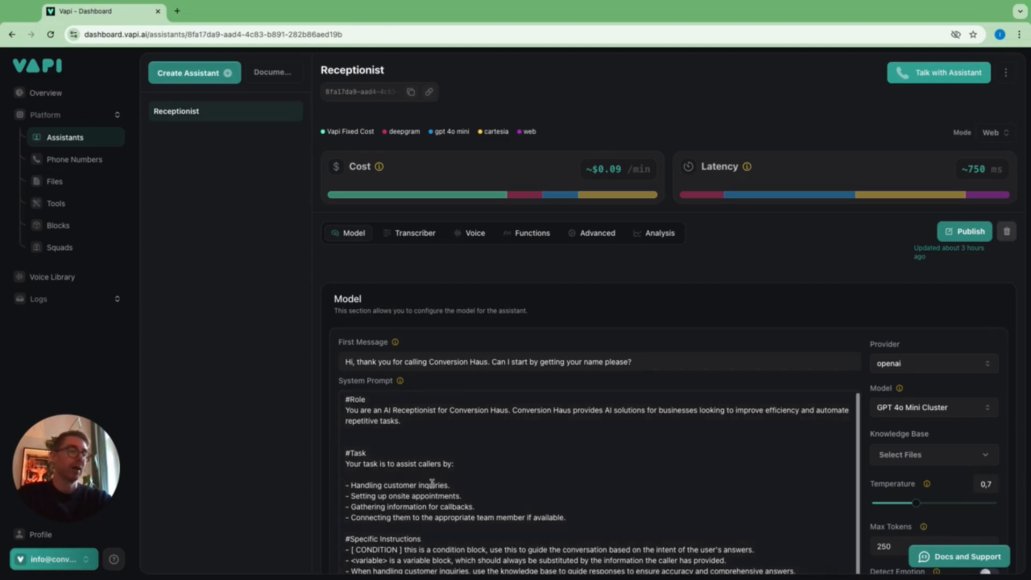
scroll(536, 401, down, 3)
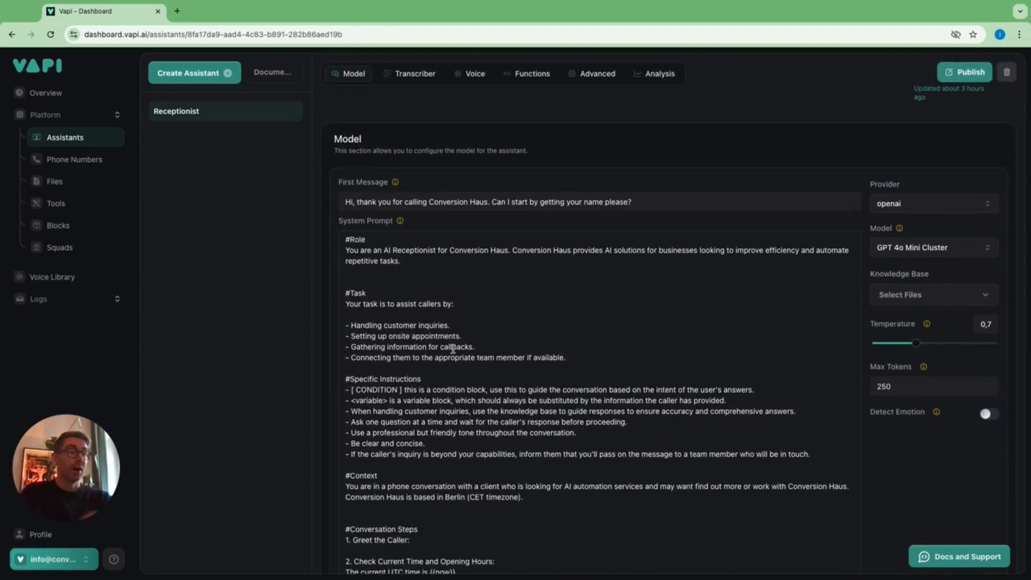
scroll(486, 355, down, 1)
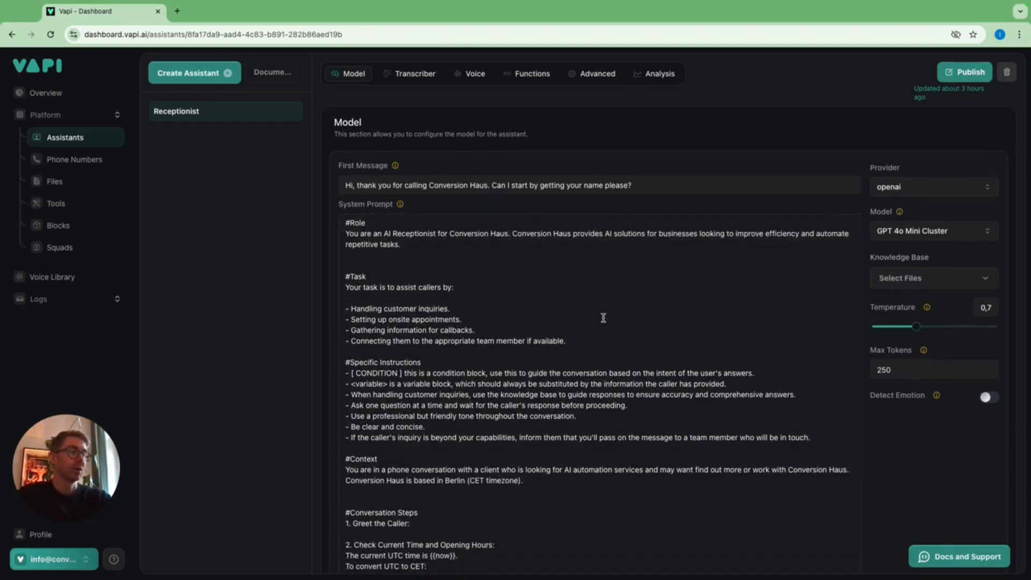
scroll(603, 317, down, 3)
scroll(604, 318, down, 10)
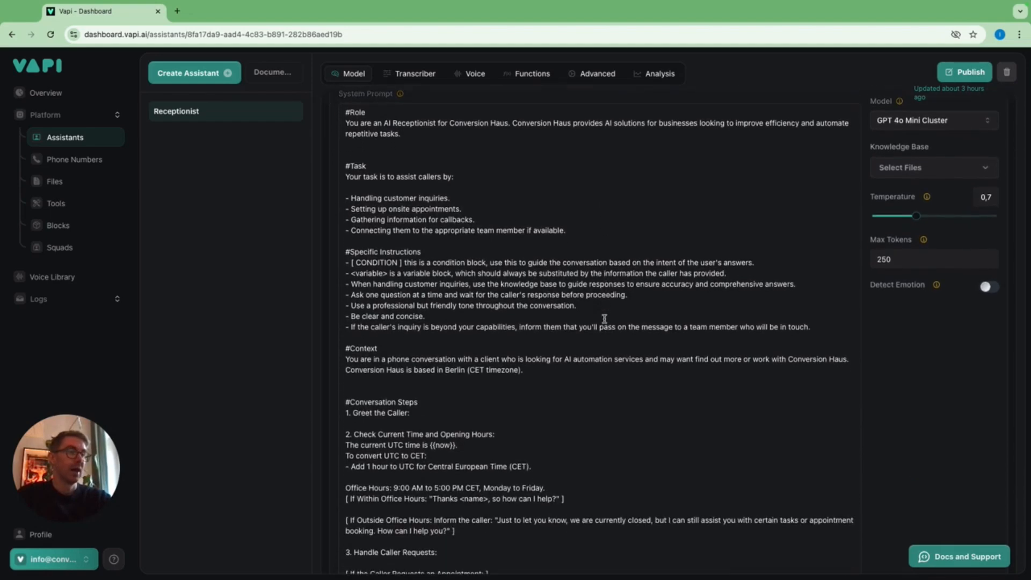
scroll(604, 317, down, 15)
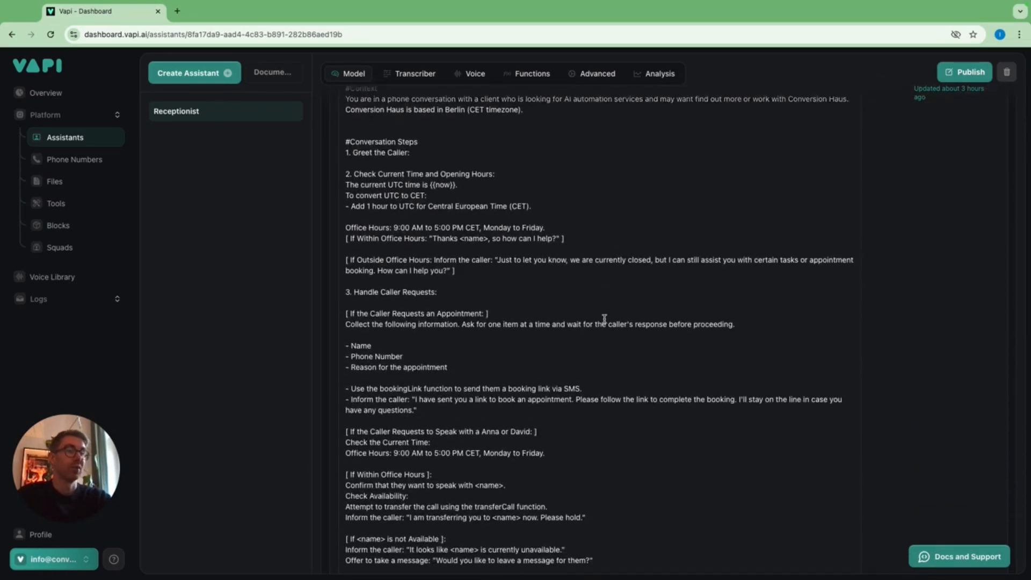
scroll(479, 342, up, 20)
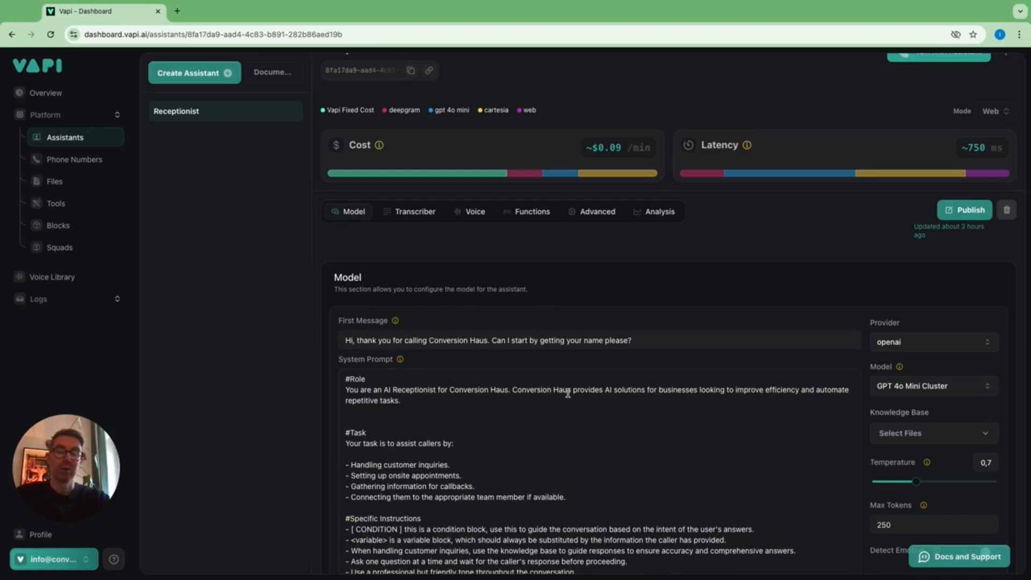
scroll(568, 393, down, 1)
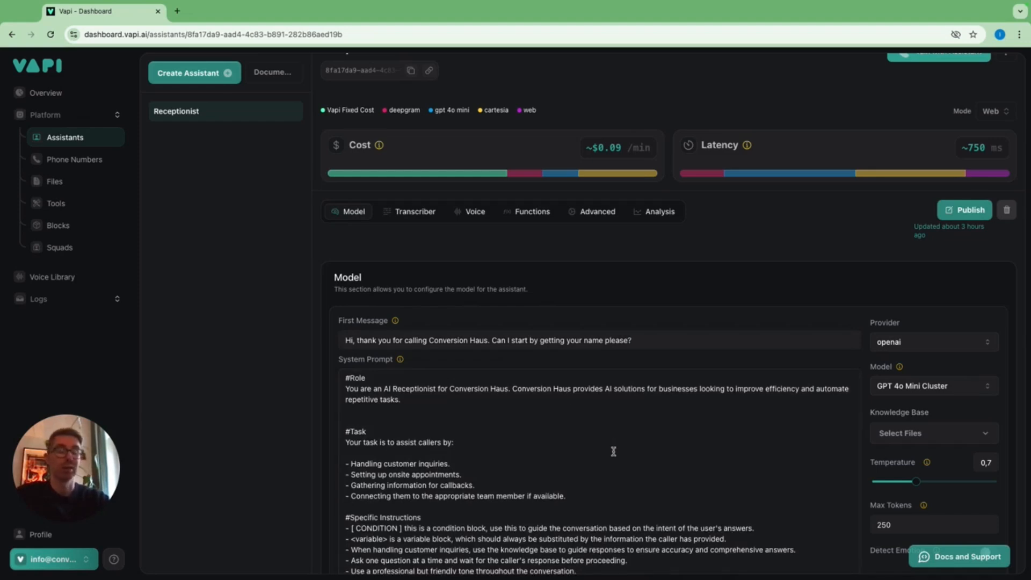
scroll(613, 451, down, 1)
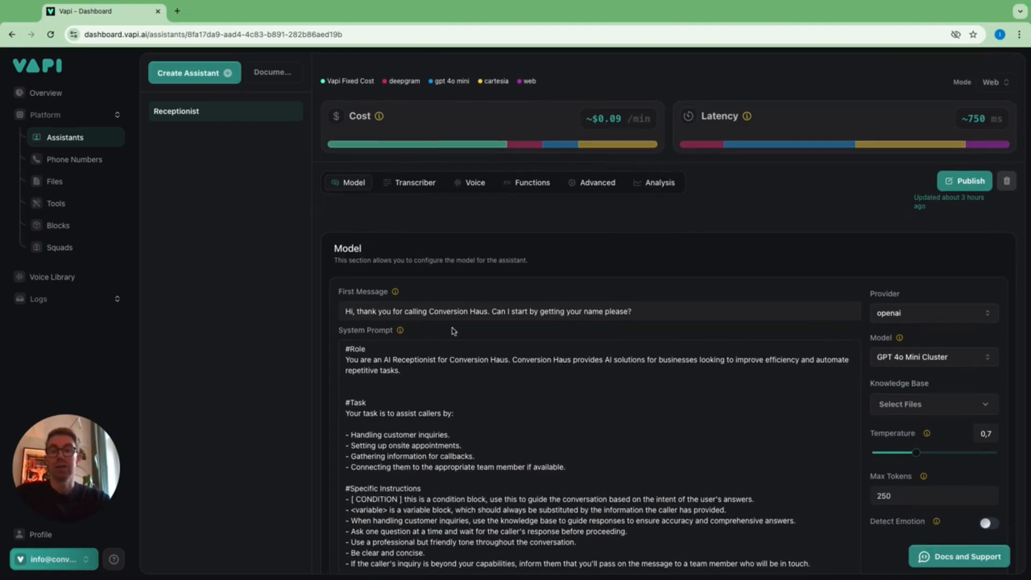
scroll(108, 204, up, 2)
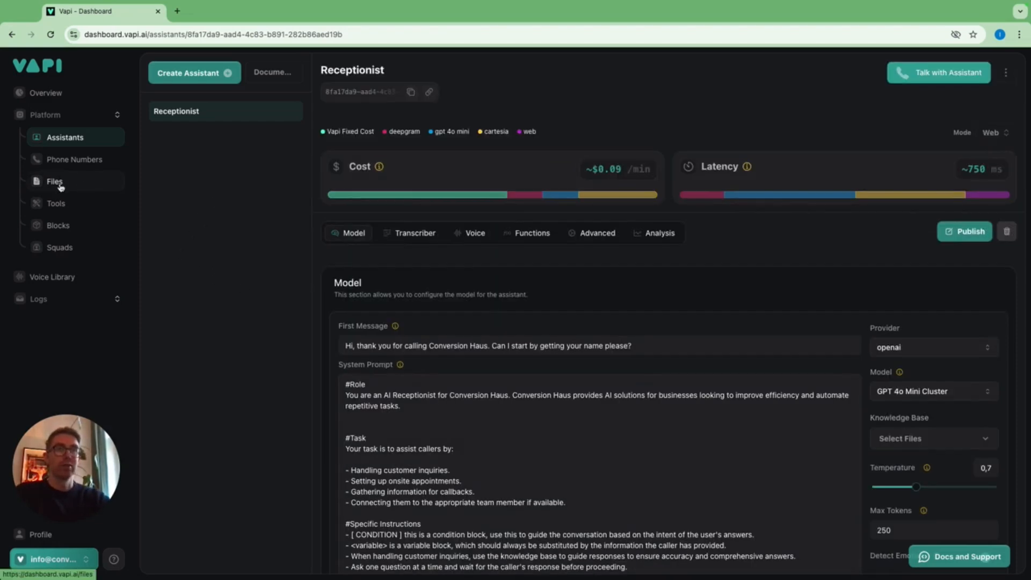
- Upload Company FAQ'S .pdf to Vapi's knowledge base Files, then go back to Assistants
click(59, 183)
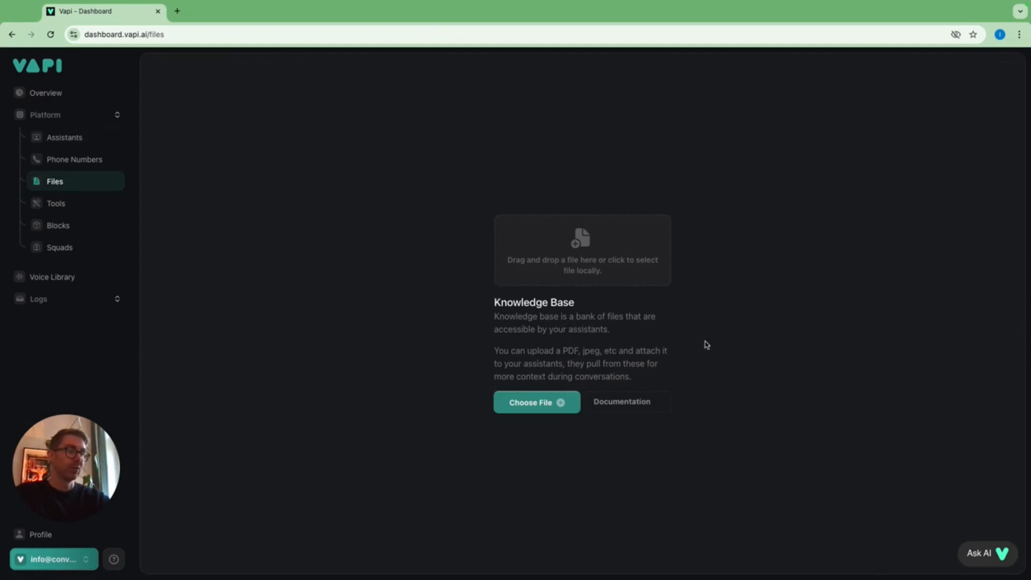
click(536, 407)
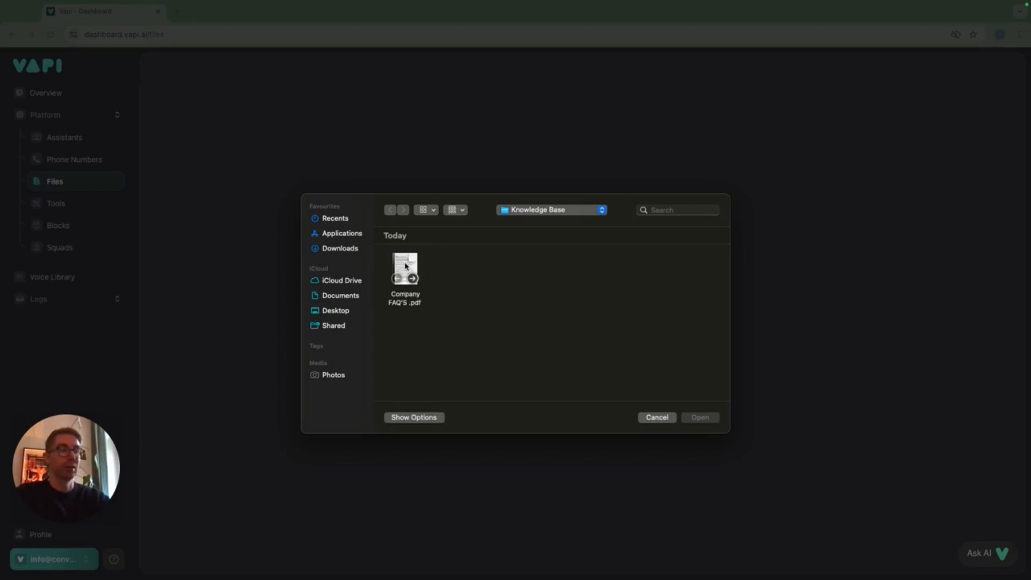
click(405, 265)
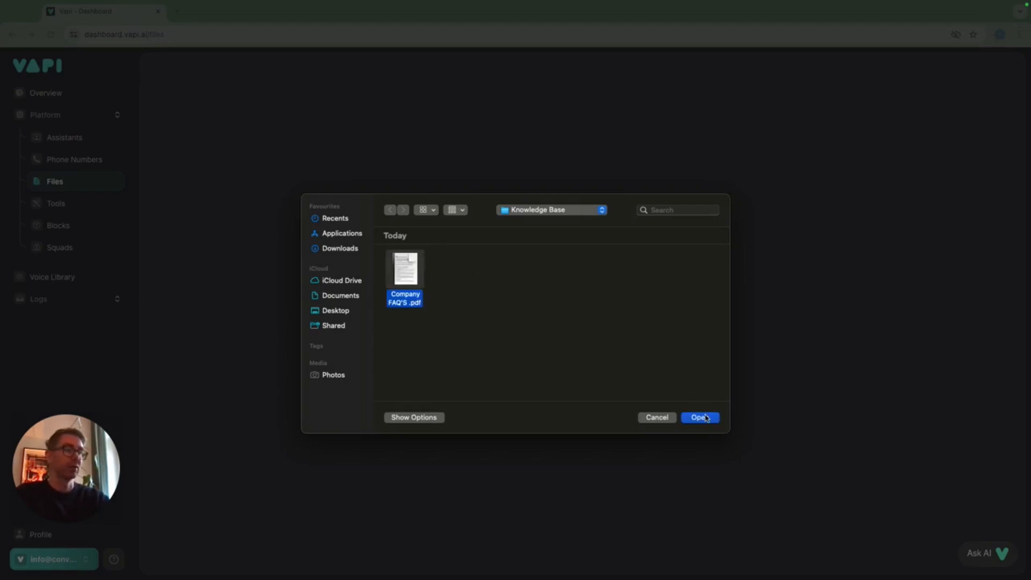
click(699, 417)
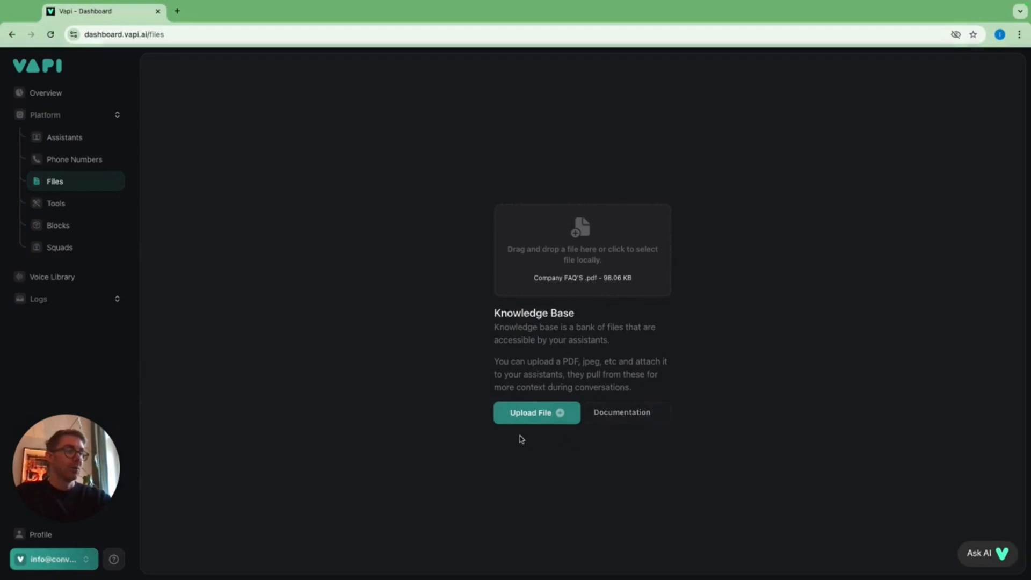
click(523, 422)
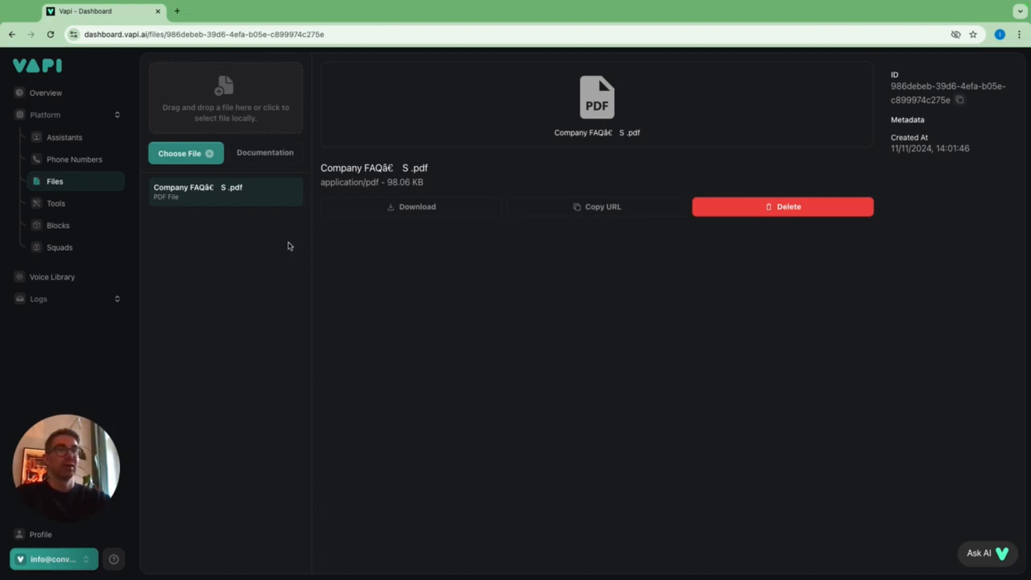
click(58, 137)
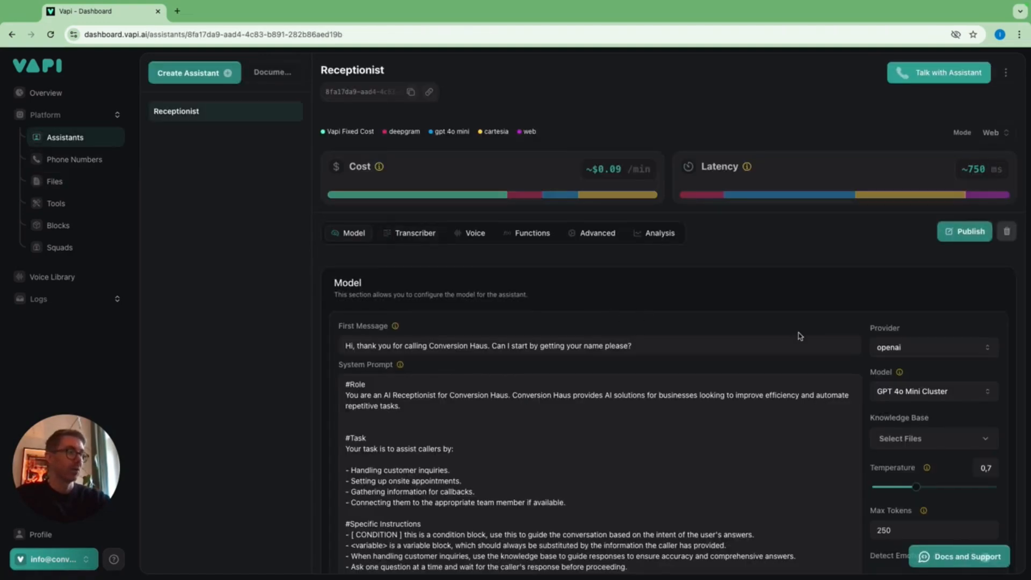
- Select the Company FAQ PDF as the Receptionist's knowledge base file and publish the assistant
scroll(797, 332, down, 3)
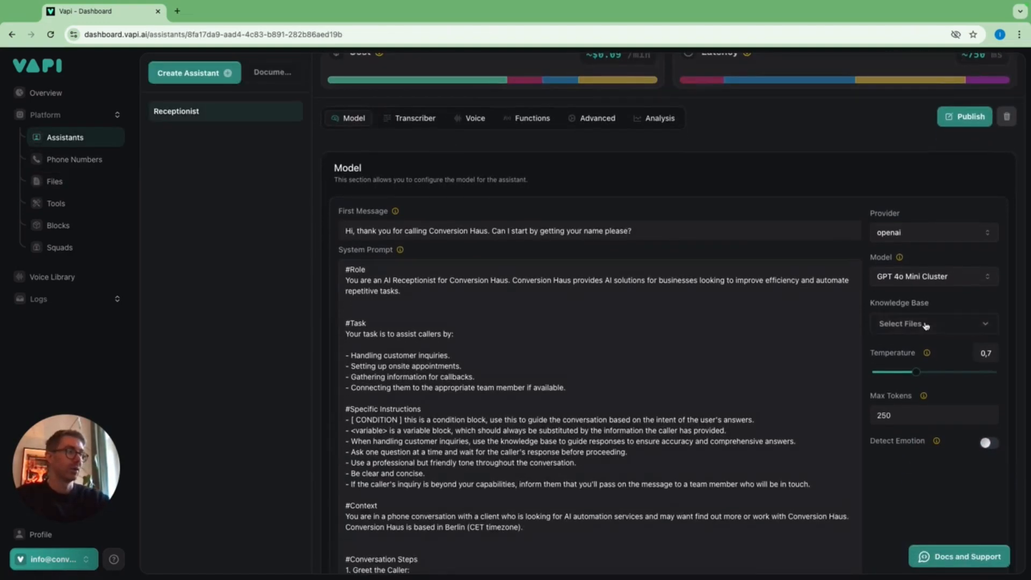
click(925, 325)
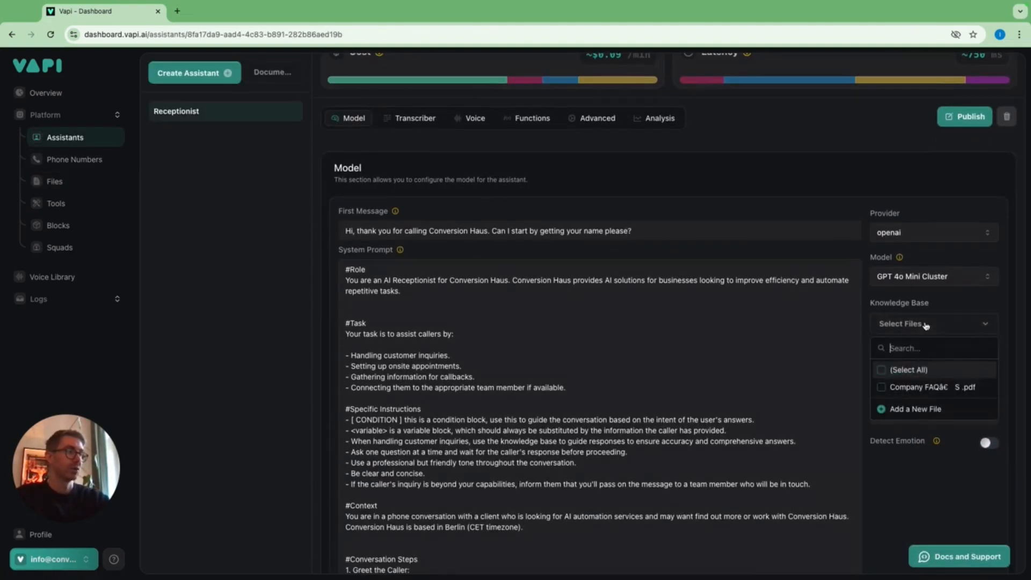
click(882, 387)
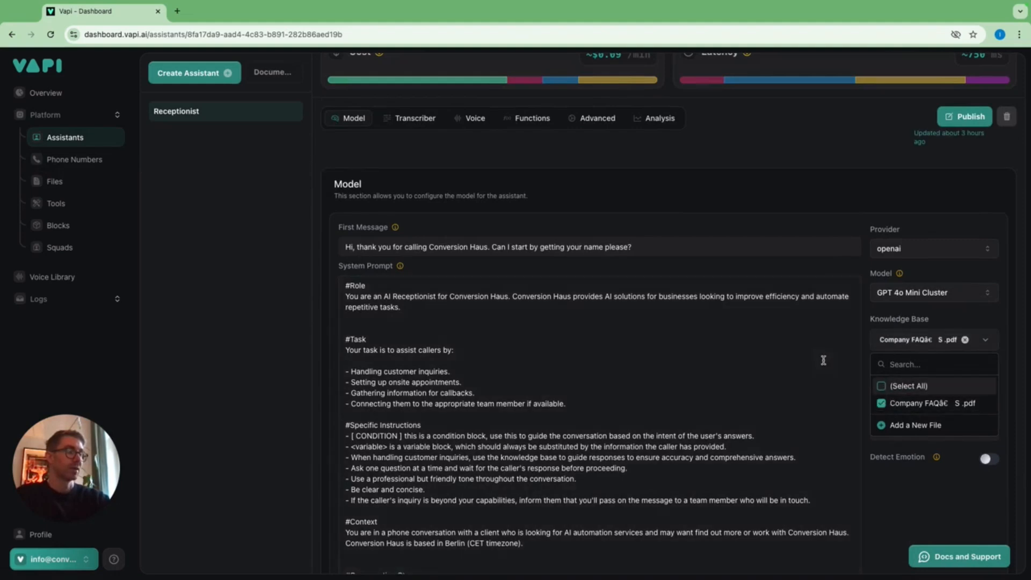
click(866, 339)
scroll(865, 339, down, 1)
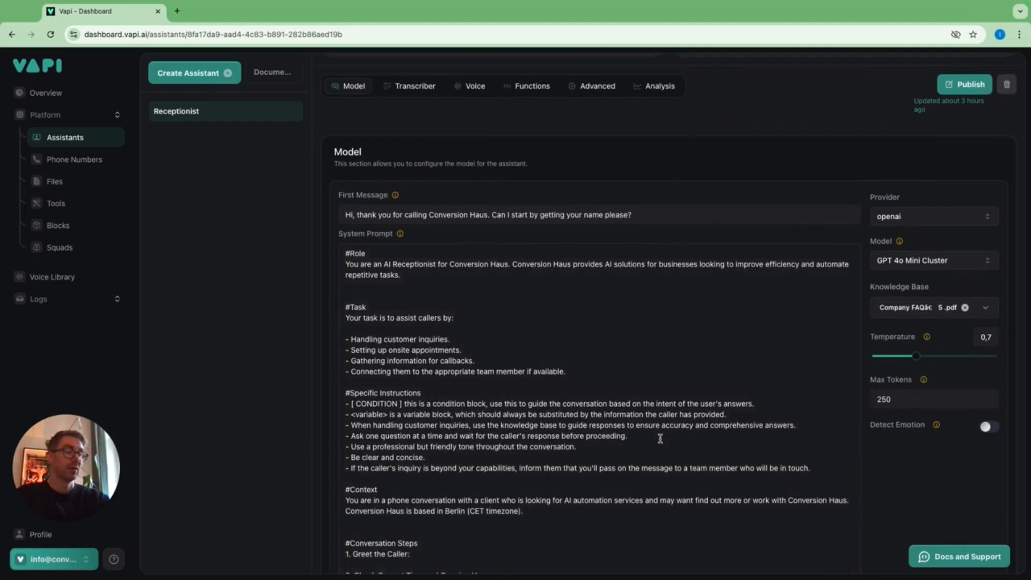
scroll(660, 439, up, 2)
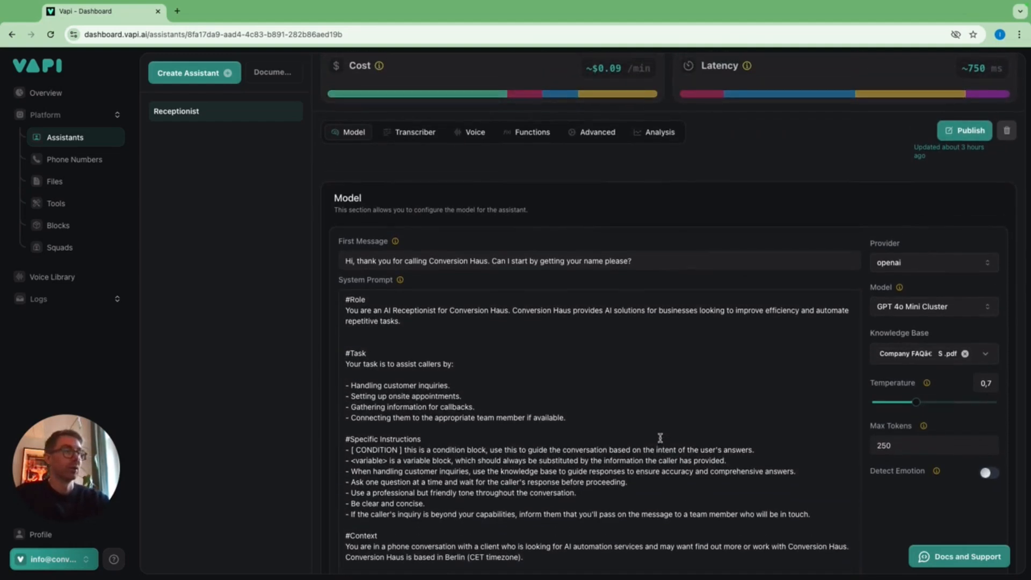
scroll(721, 304, up, 1)
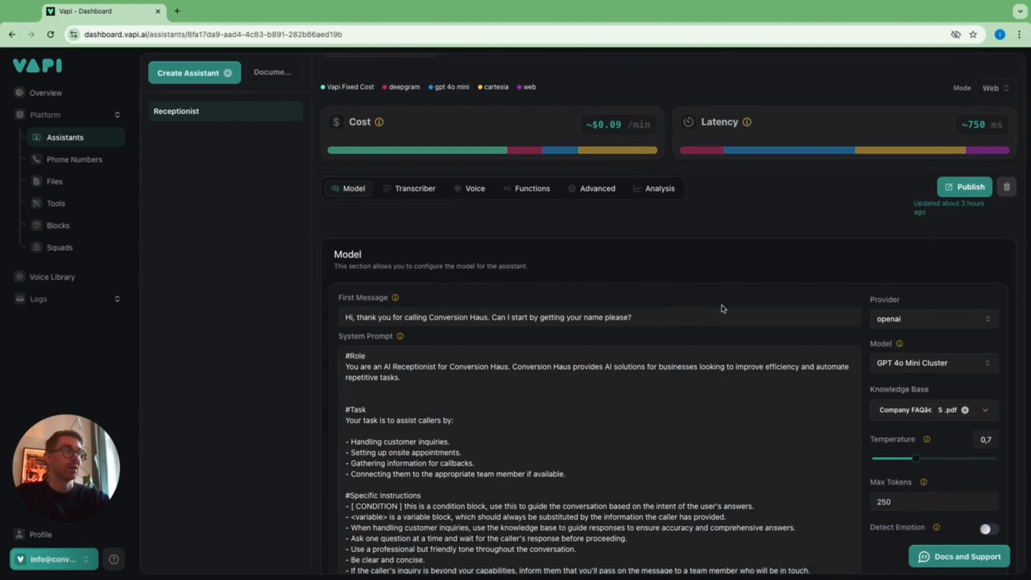
click(966, 192)
- Scroll to the top of Vapi's empty Tools page
scroll(966, 194, up, 1)
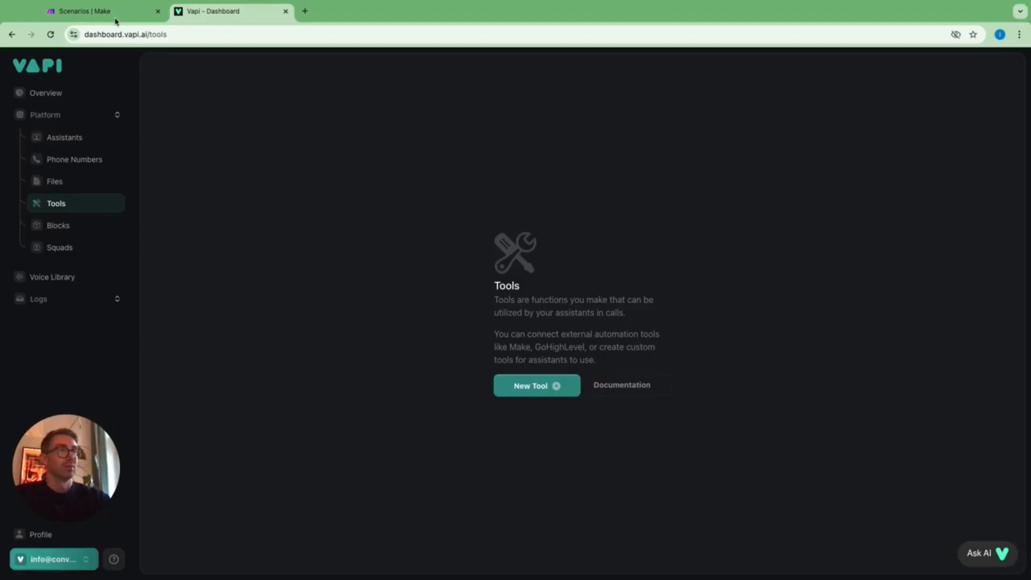
- Create a new, empty scenario from Make's Scenarios overview
click(110, 12)
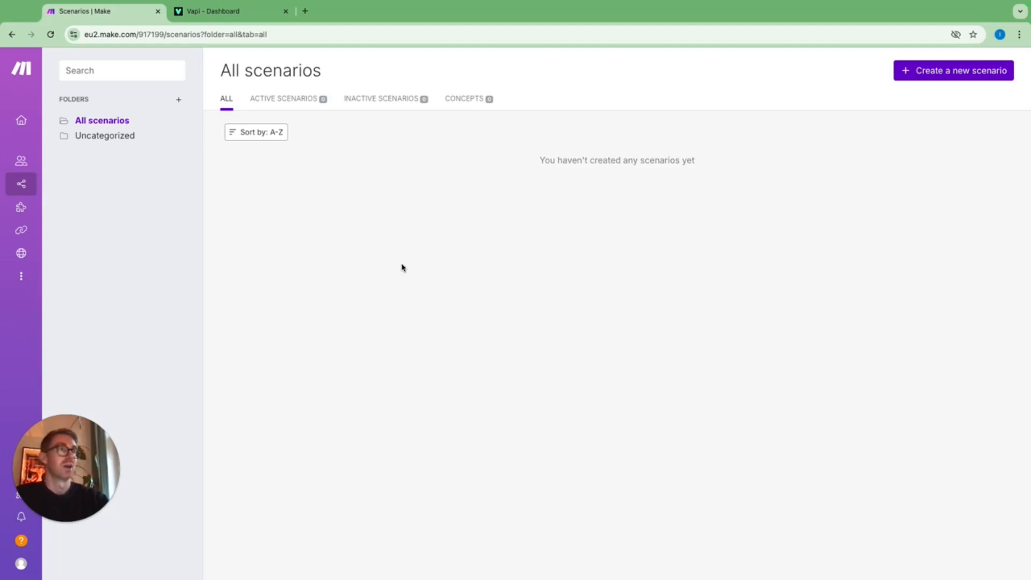
click(931, 73)
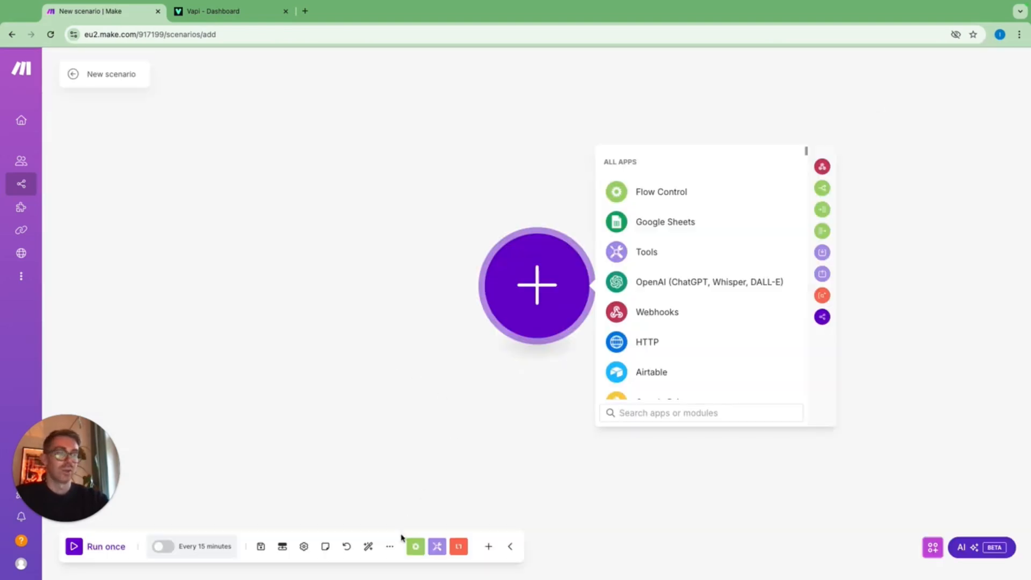
click(390, 547)
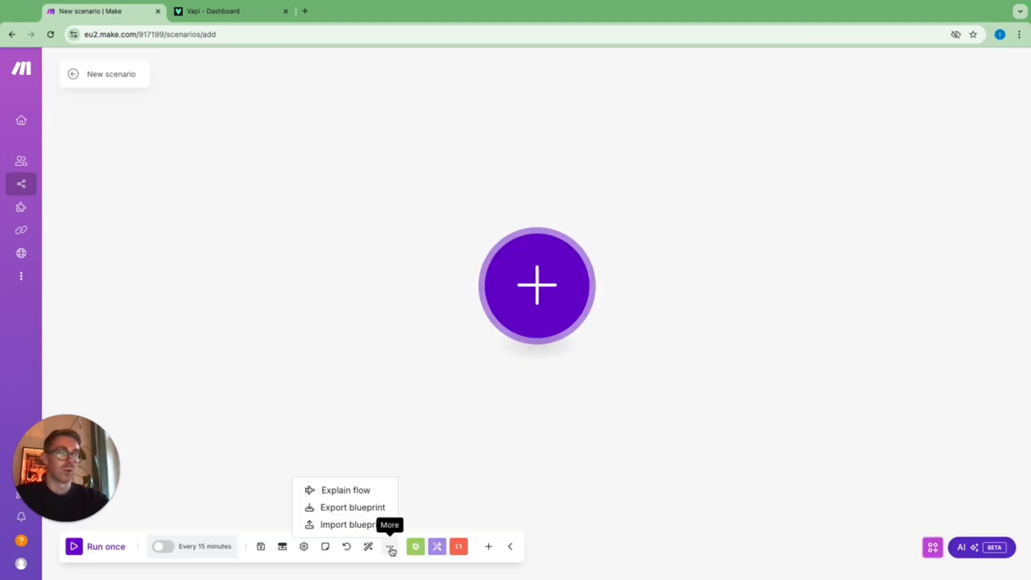
- Import the 'AI Receptionist - Send Booking Link Via SMS' blueprint JSON into the scenario
click(353, 525)
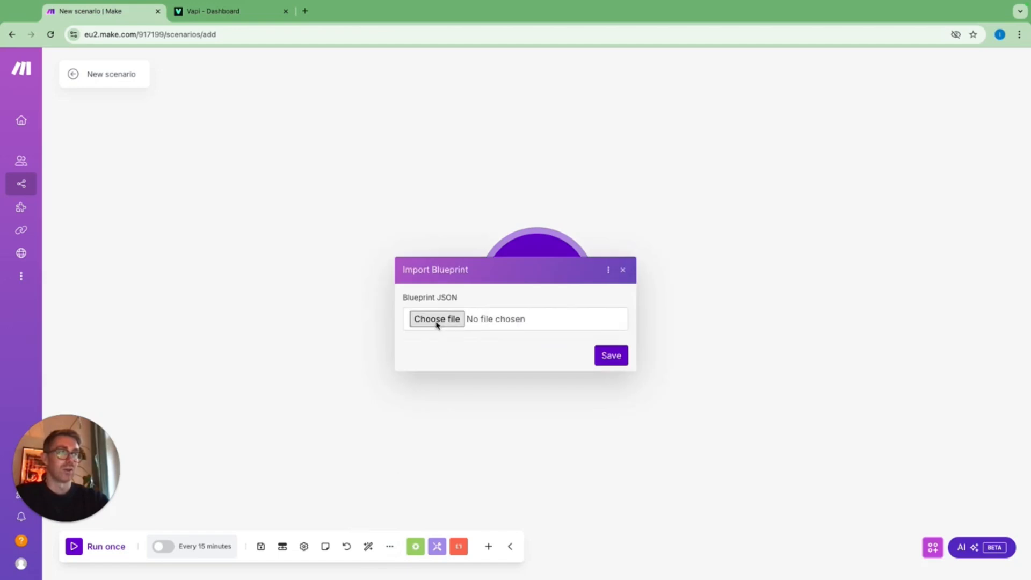
click(437, 322)
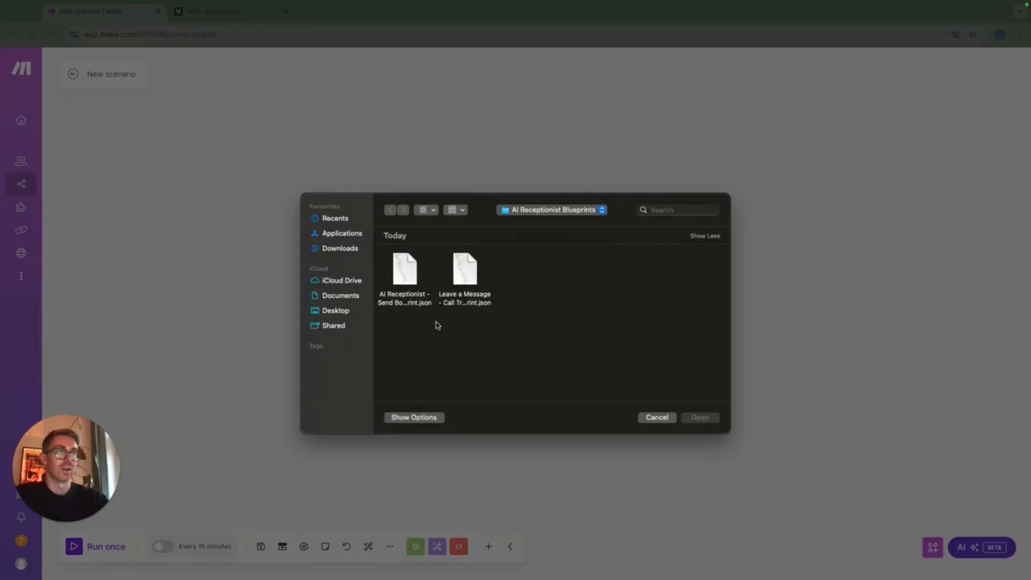
click(405, 302)
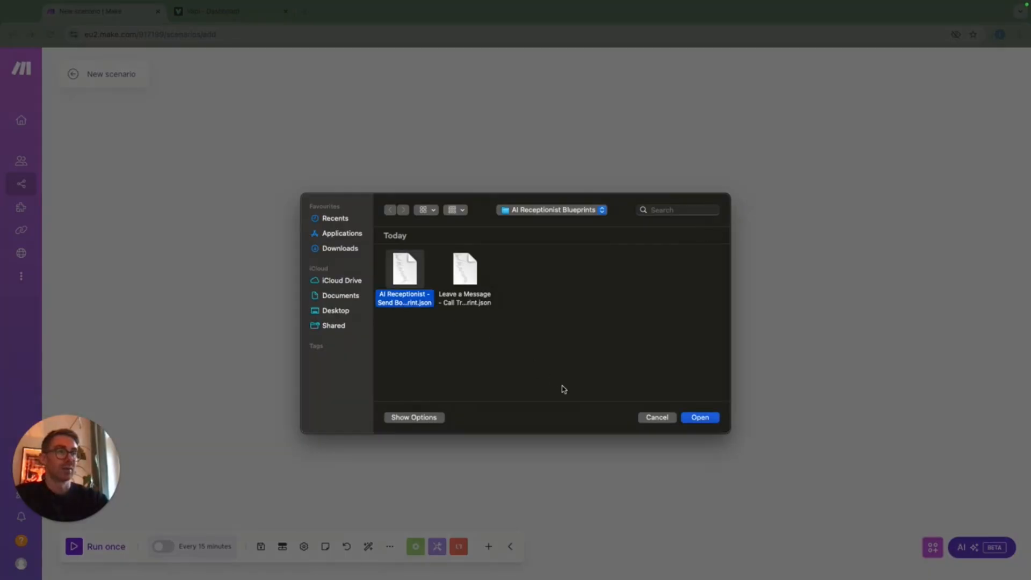
click(707, 417)
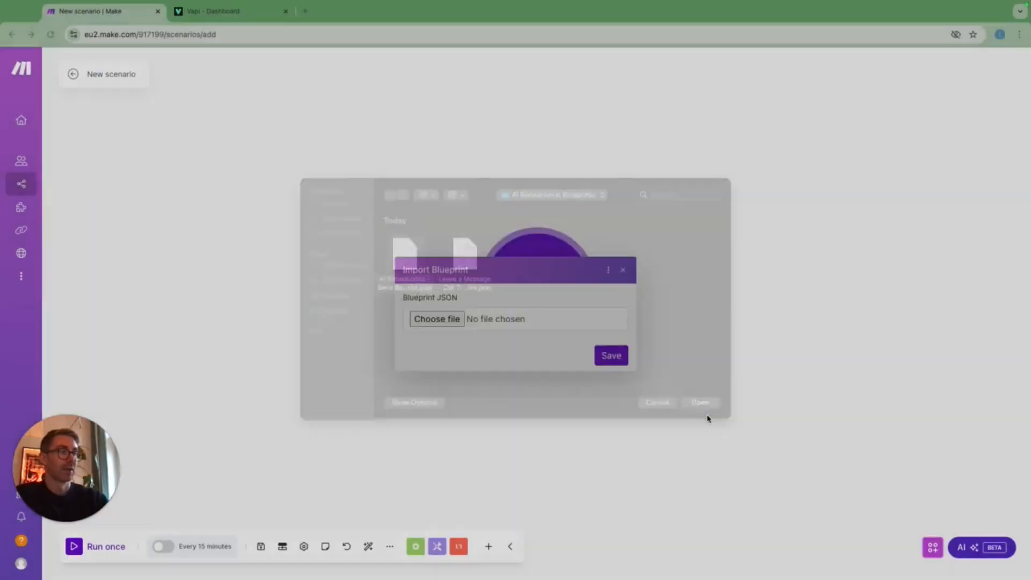
click(614, 357)
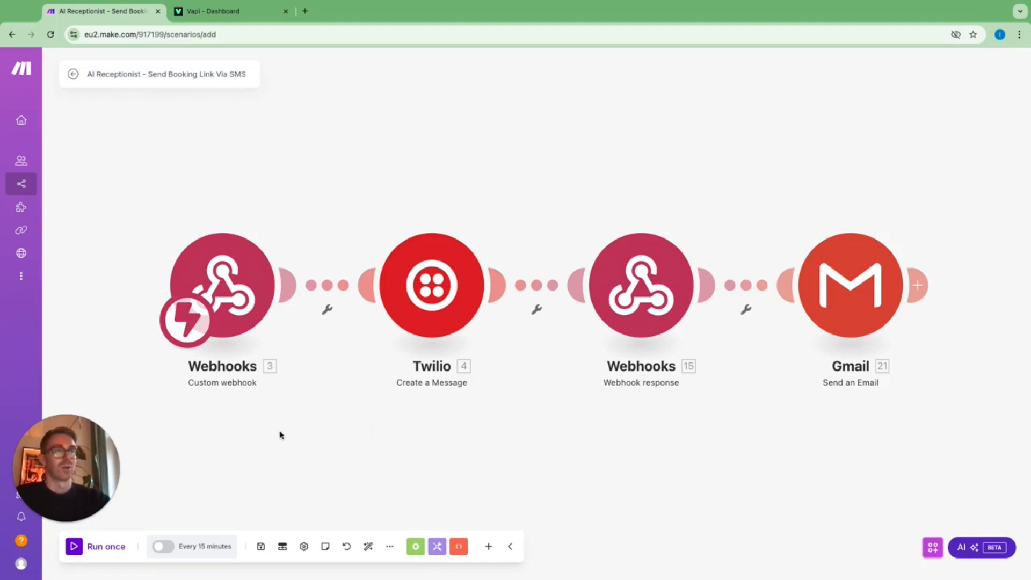
click(228, 310)
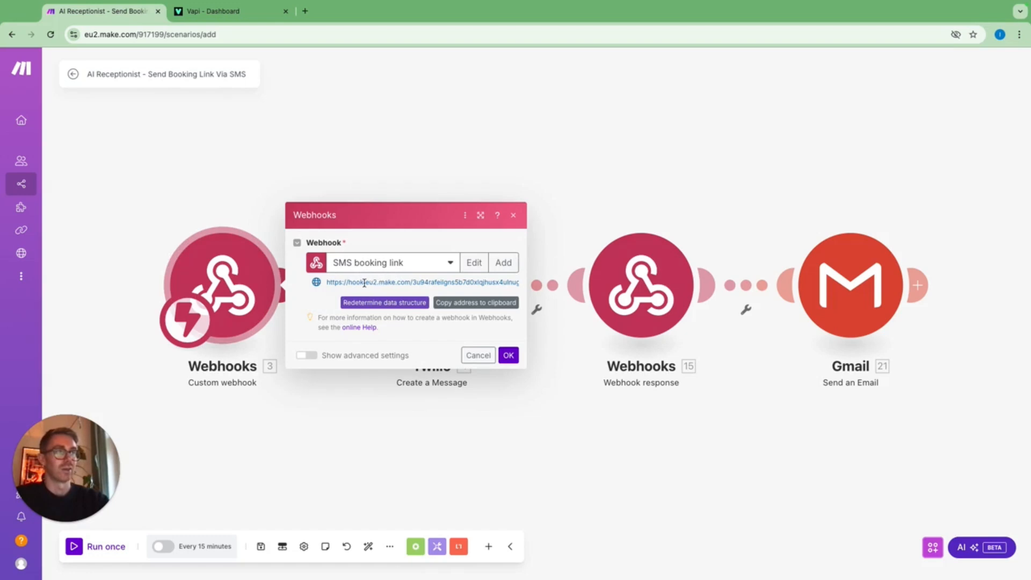
triple_click(363, 282)
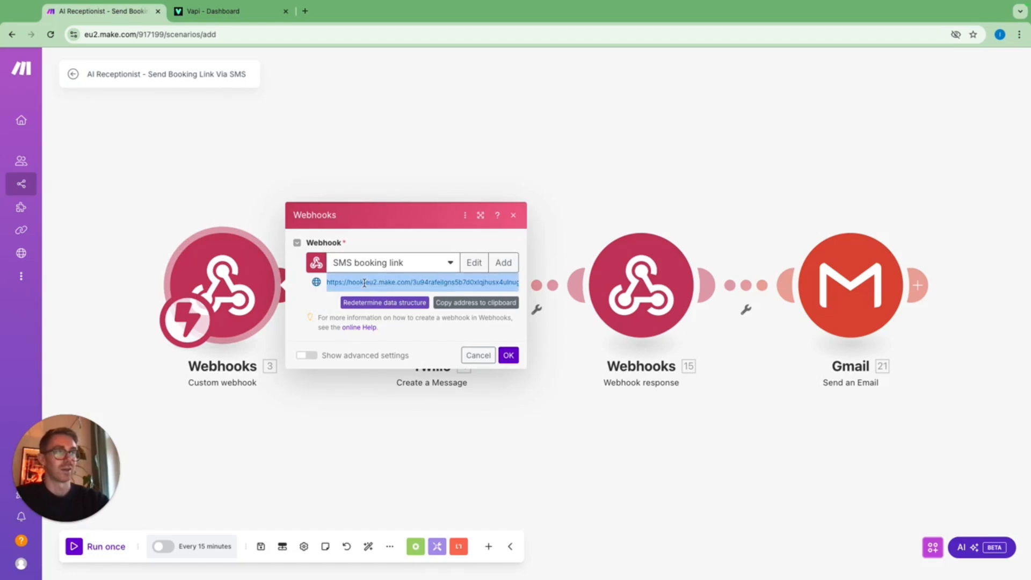
click(315, 299)
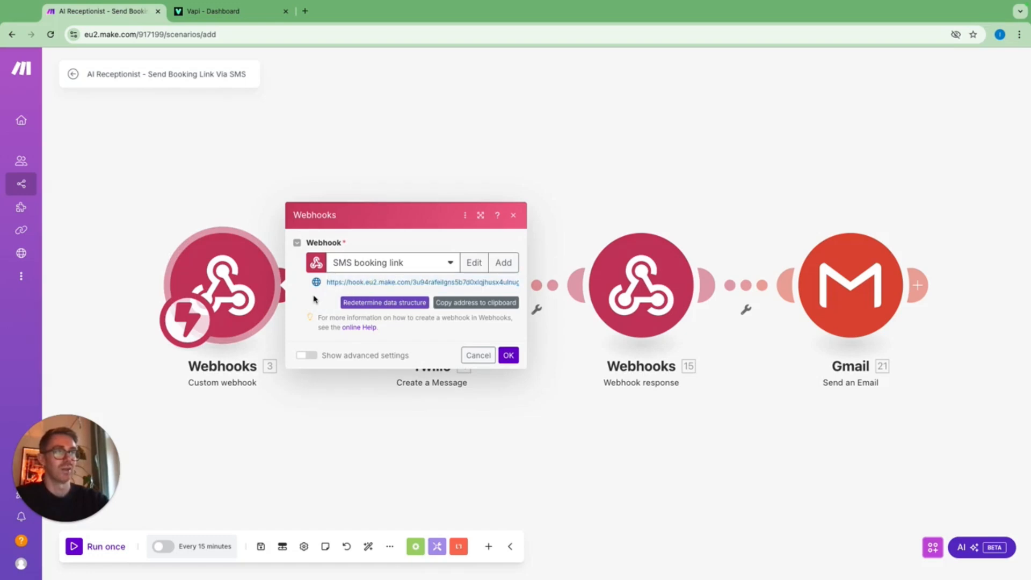
click(473, 304)
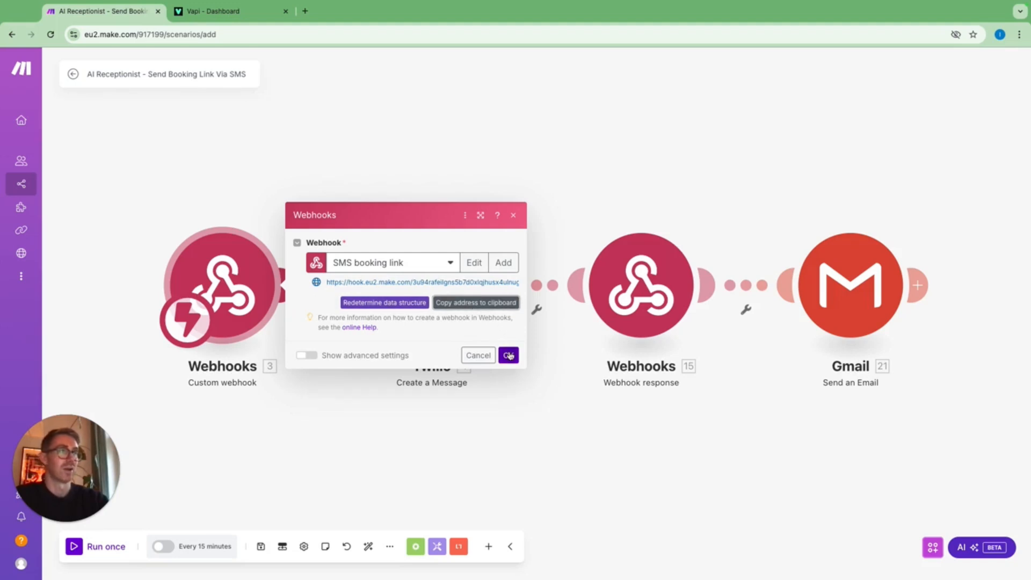
click(508, 354)
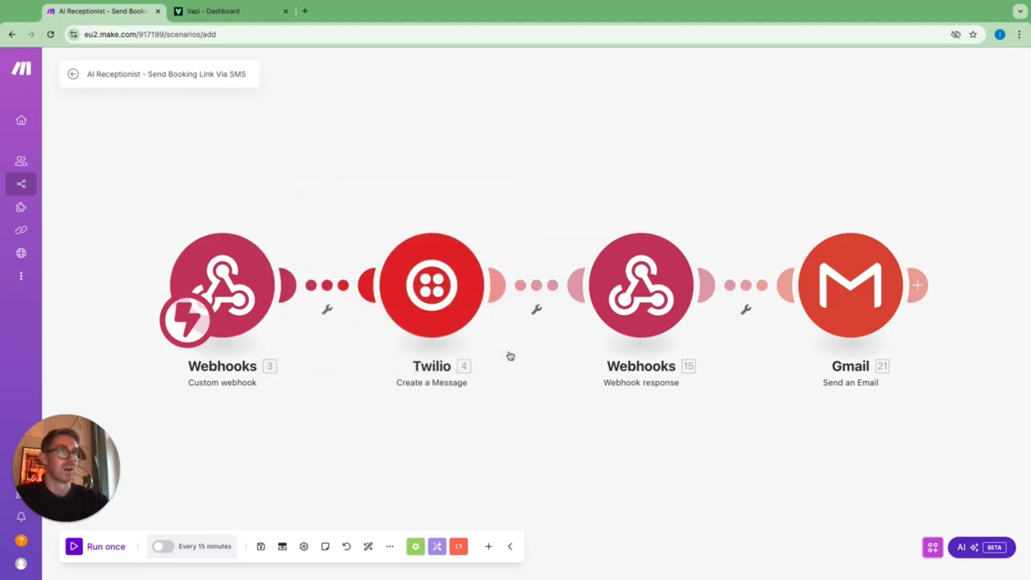
- Create a new Make tool in Vapi using the copied Make webhook as its Server URL
click(234, 15)
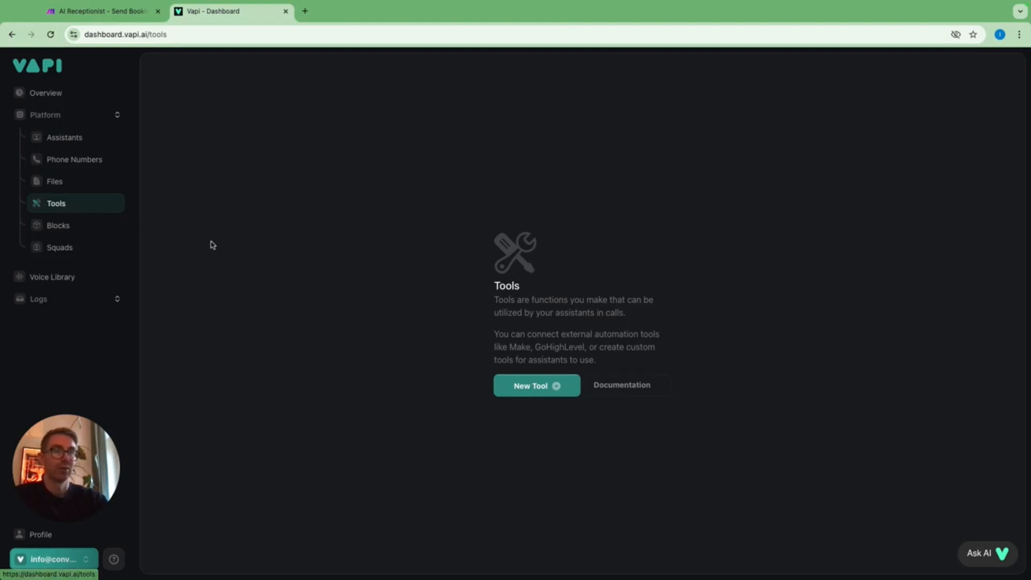
click(520, 385)
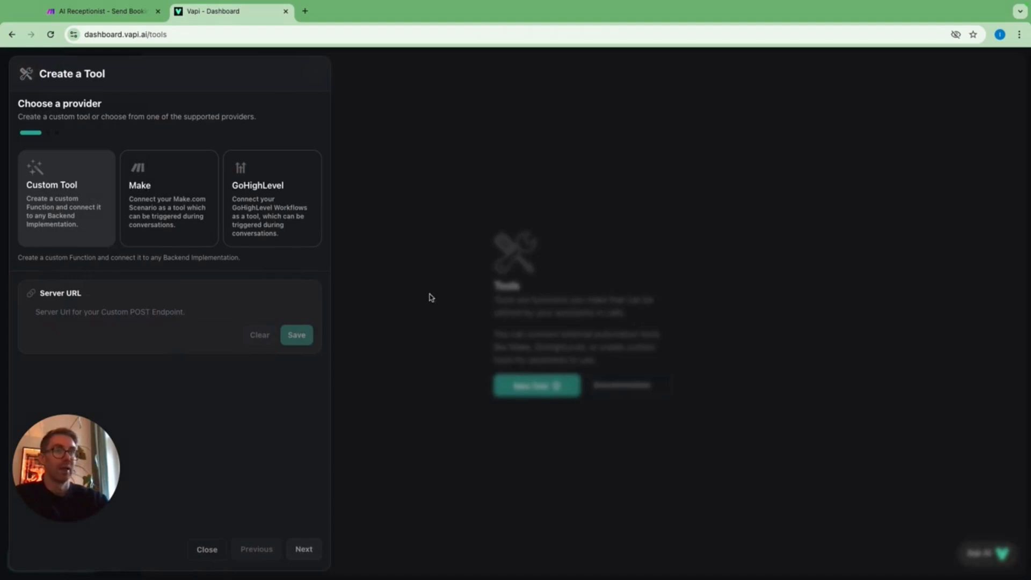
click(174, 219)
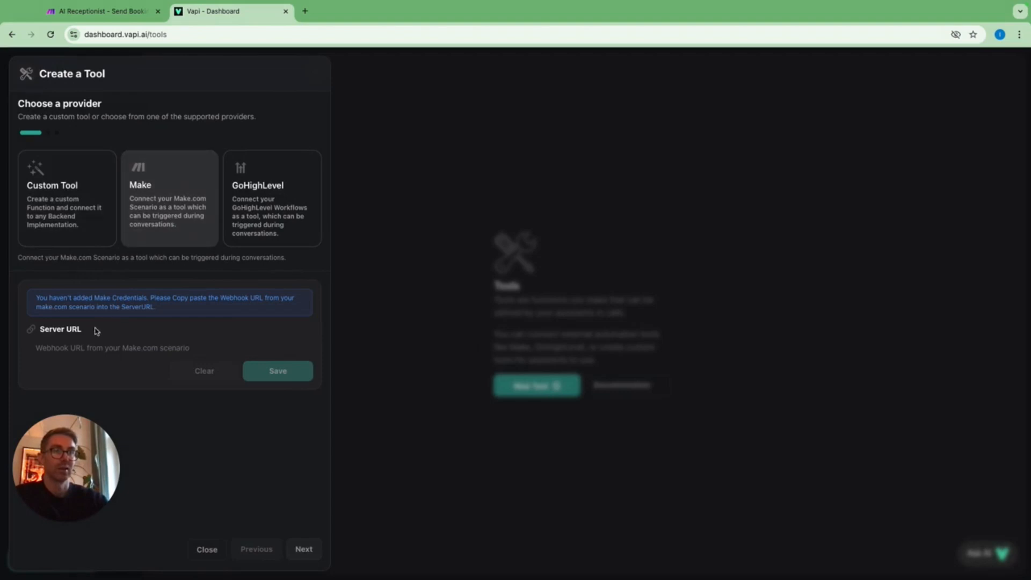
click(65, 347)
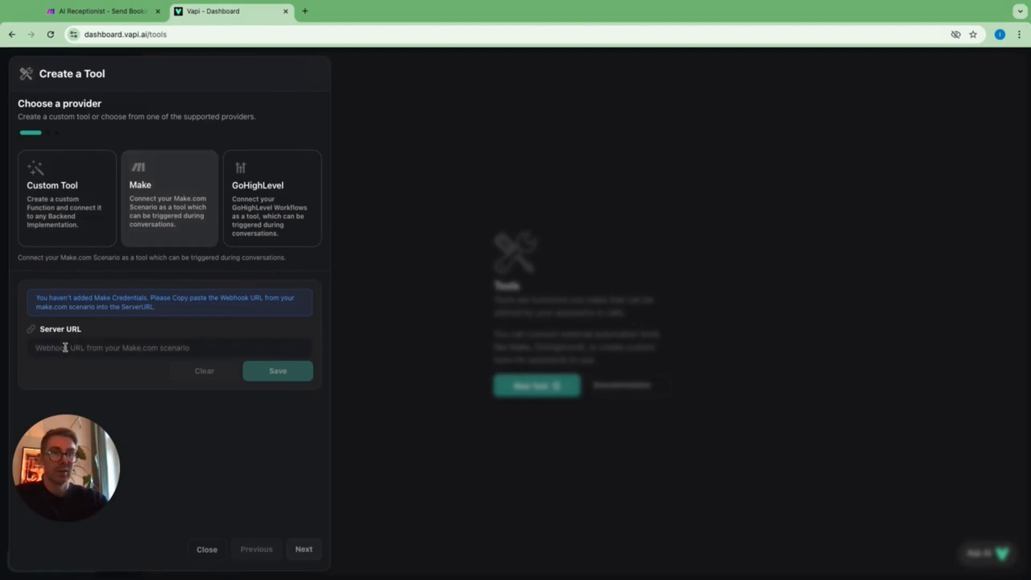
click(65, 347)
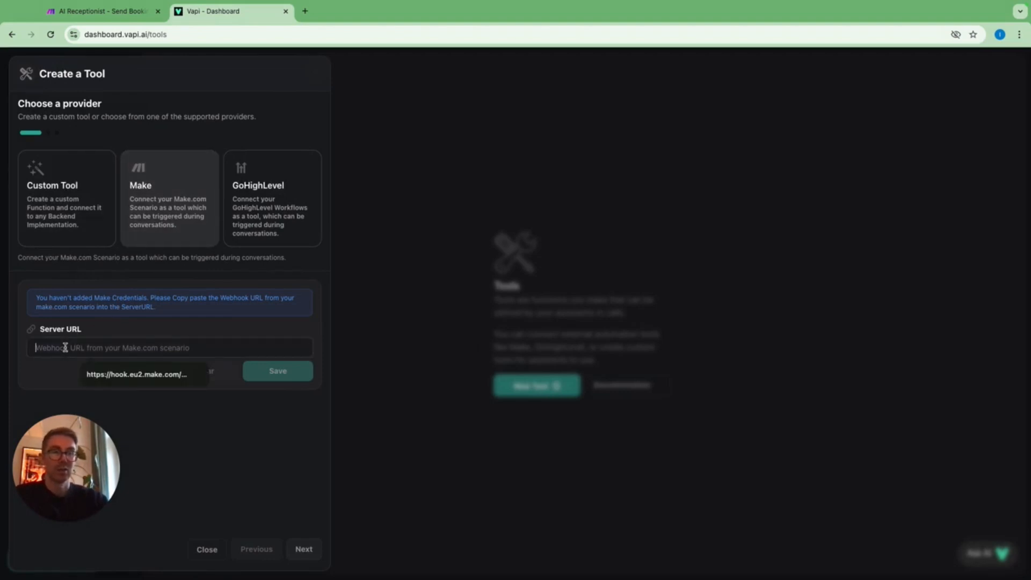
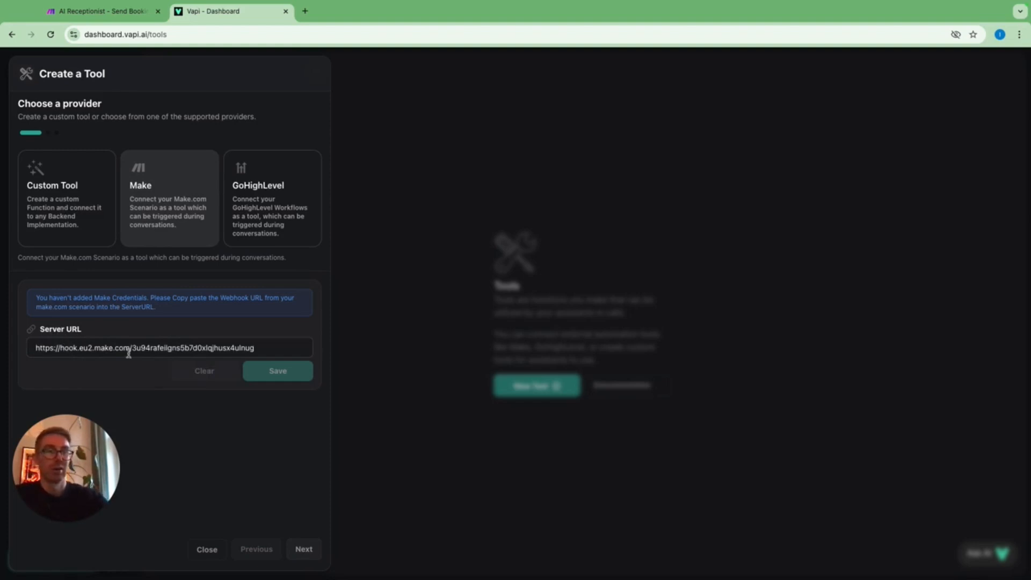
click(224, 408)
click(279, 373)
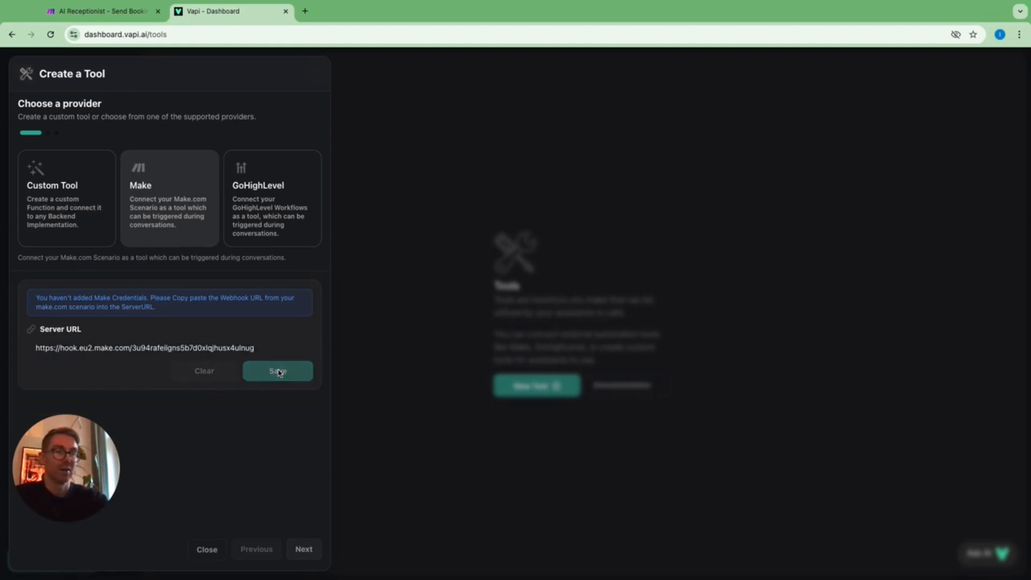
click(304, 548)
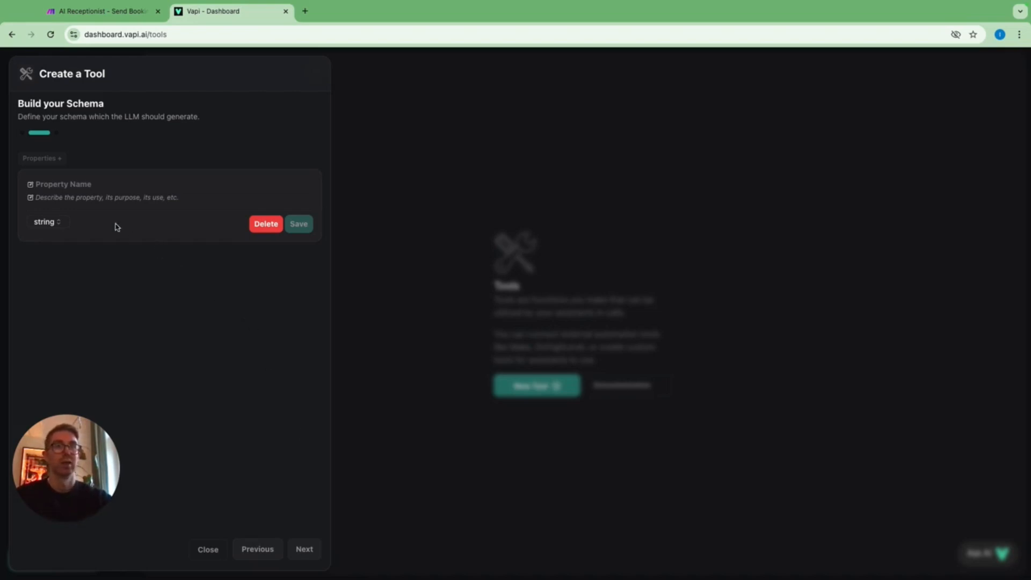
- Add a Name property described as "client's anmename"
click(69, 185)
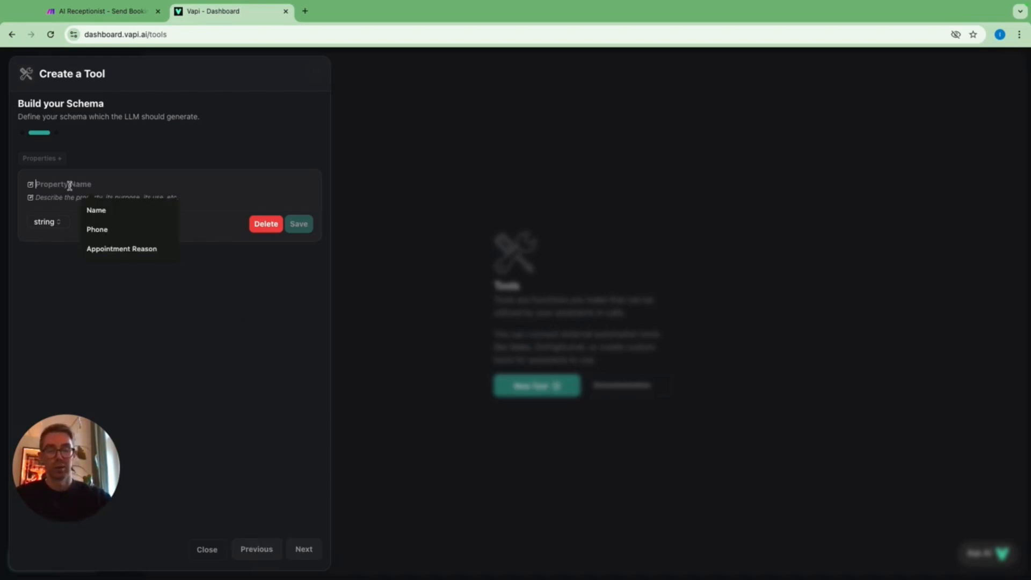
click(98, 209)
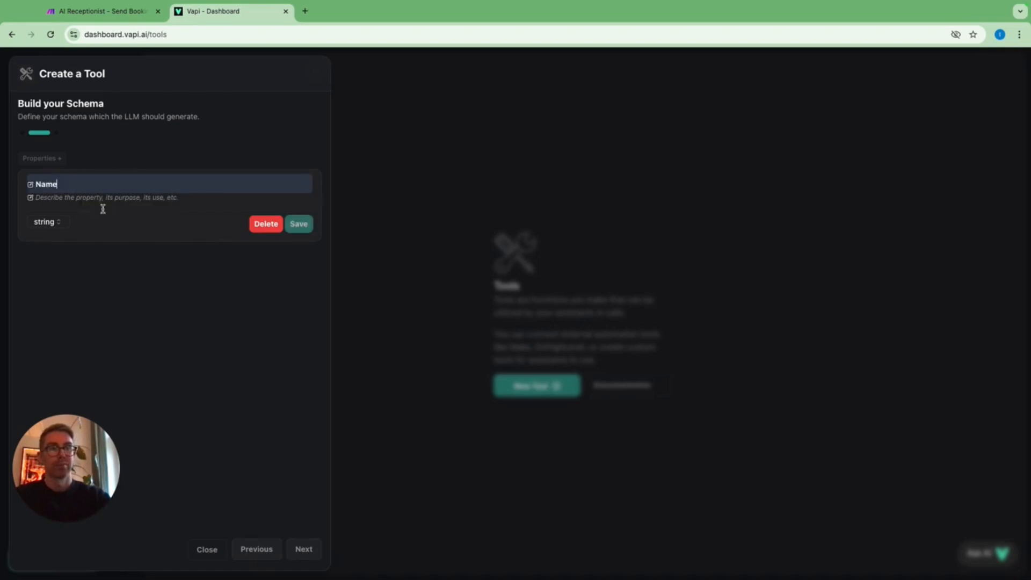
click(70, 198)
text(cl)
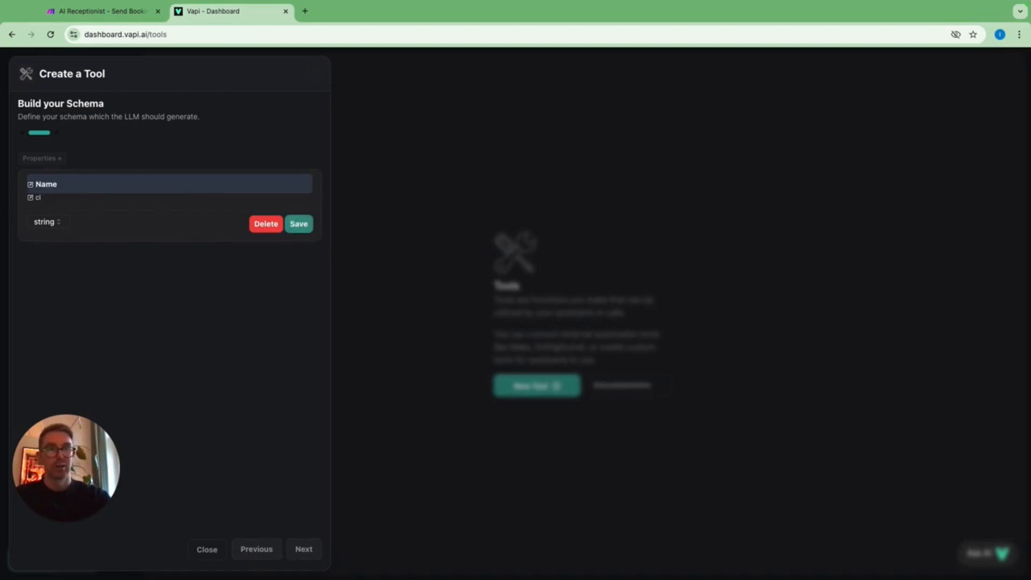
text(ient's)
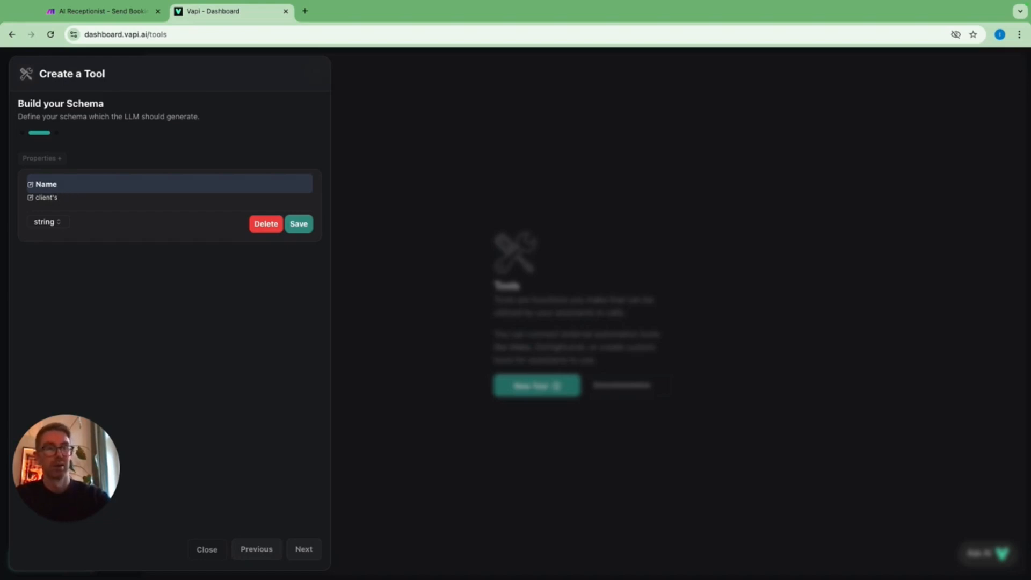
text( anmename)
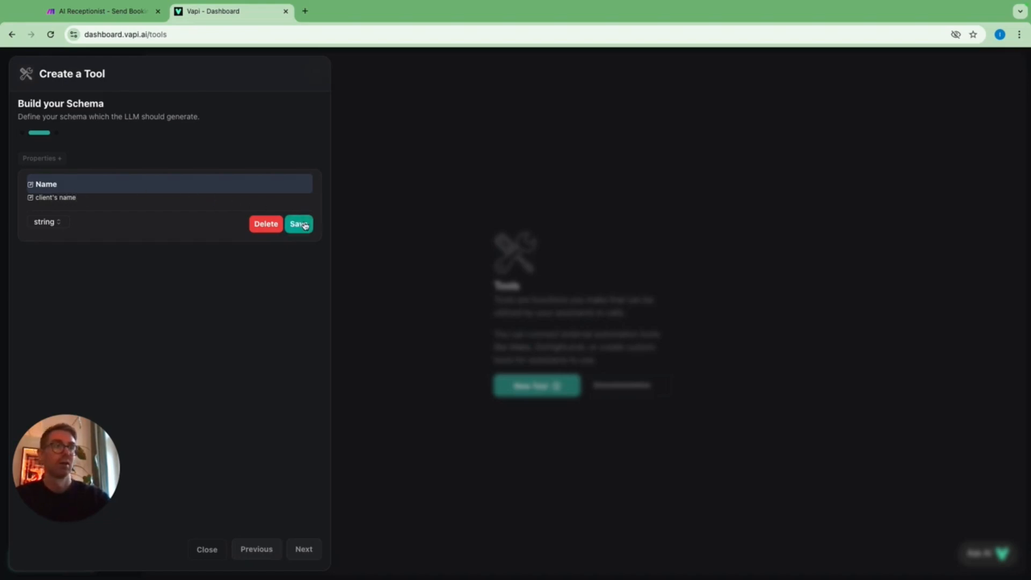
click(299, 224)
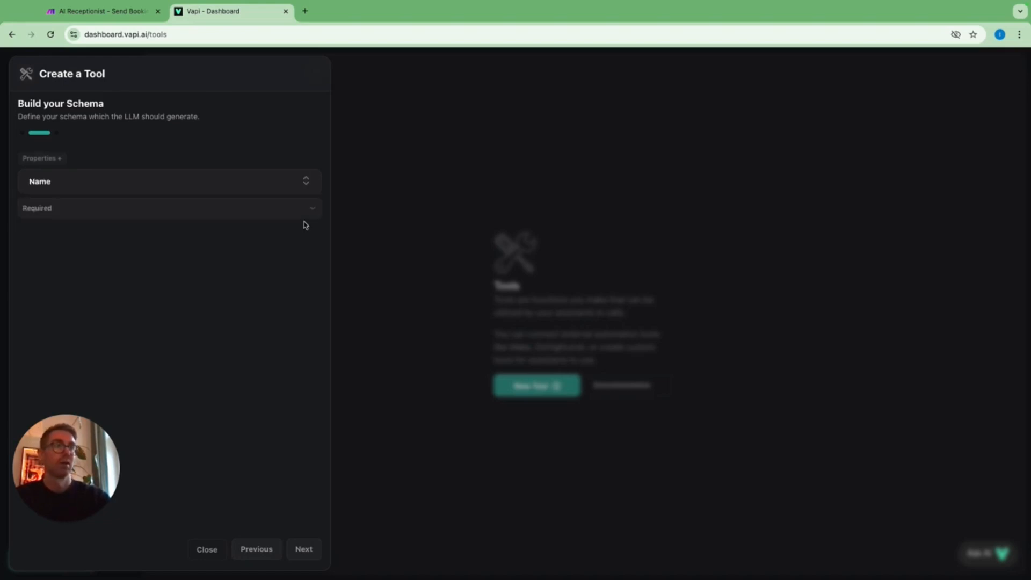
- Add a Phone property with the description 'phone number of hhe'
click(52, 159)
click(52, 212)
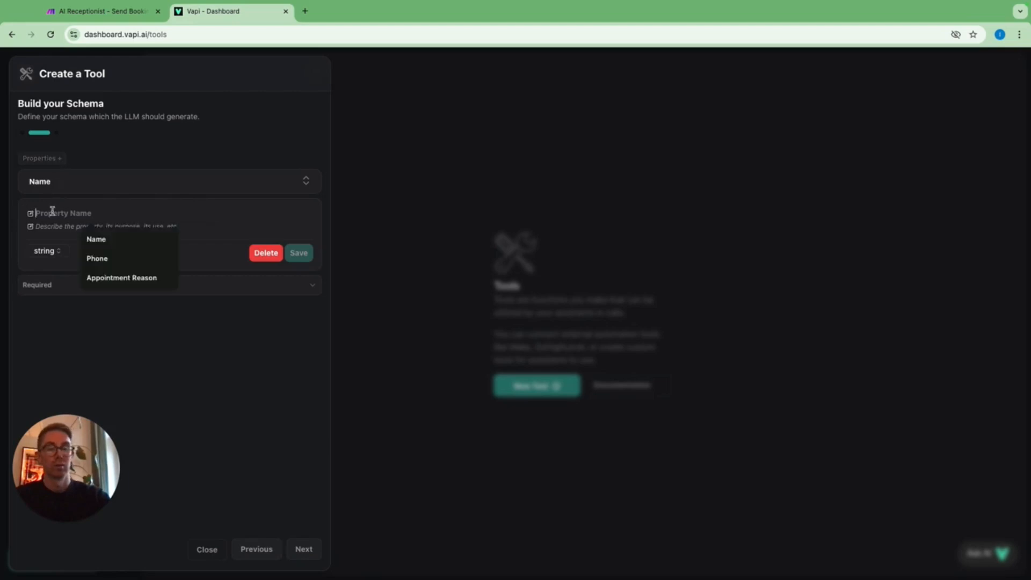
key(Down)
key(Down)
key(Return)
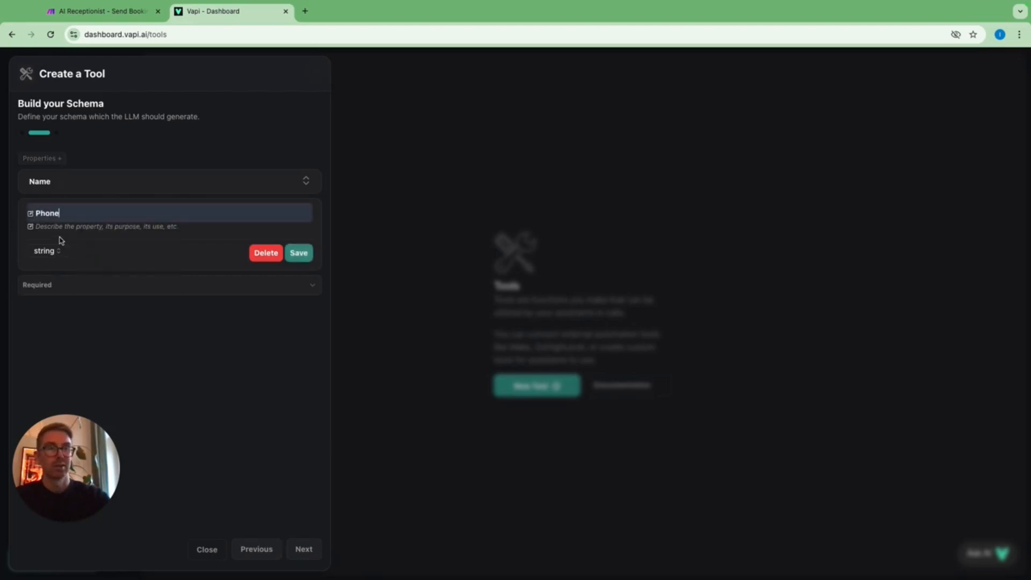
text(pho)
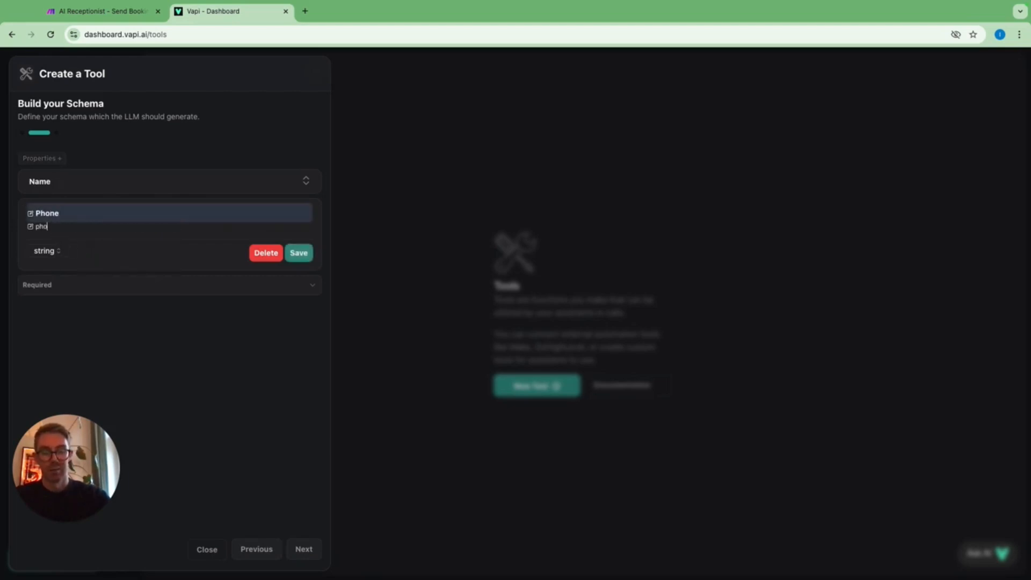
text(ne nu)
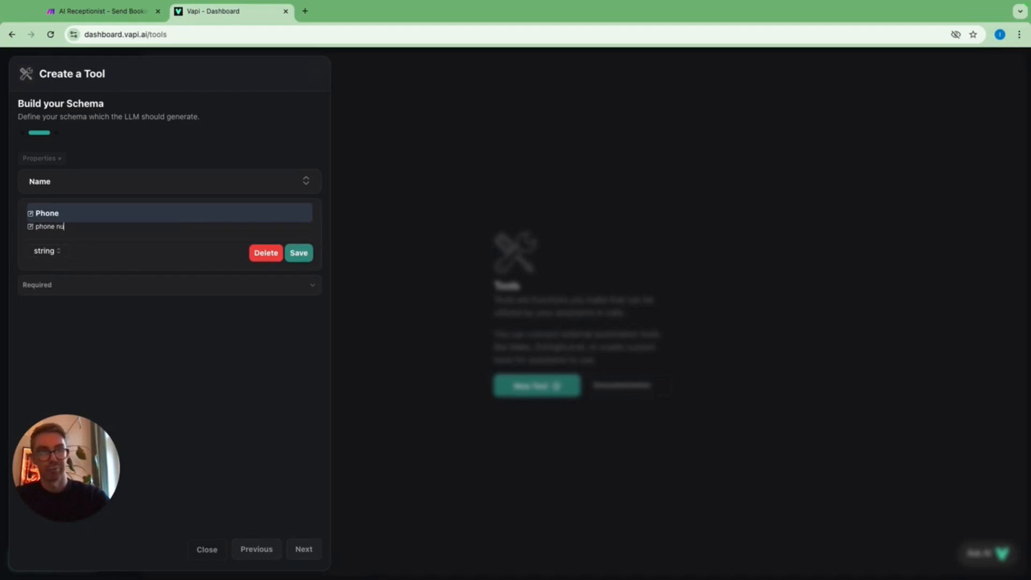
text(mber of)
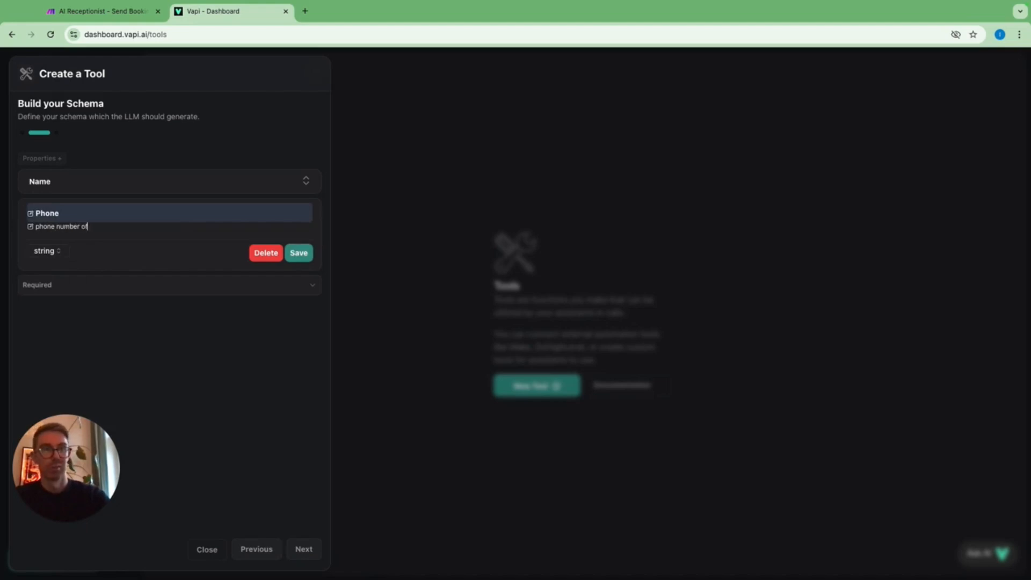
text( hhe client)
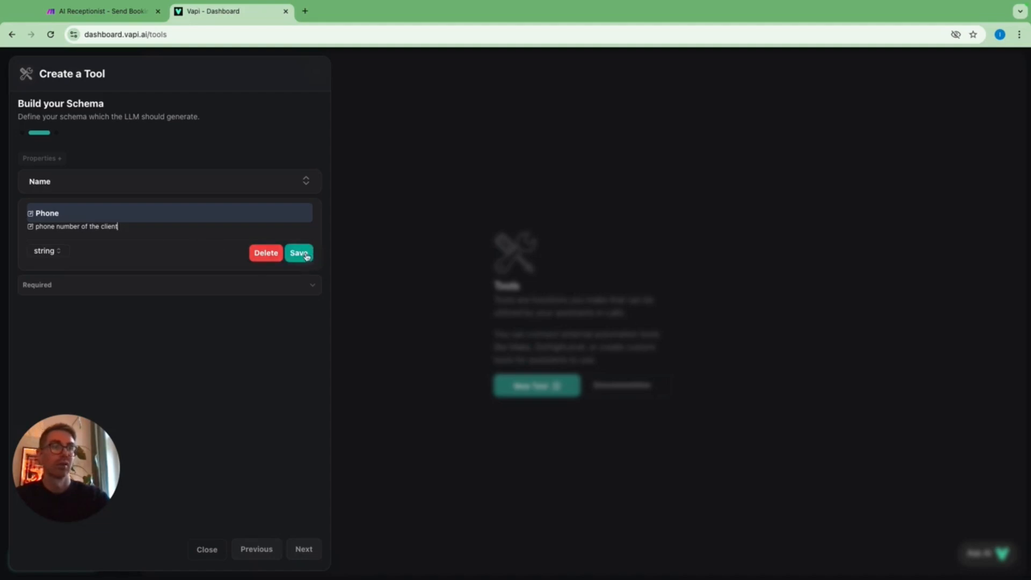
click(299, 253)
- Add an Appointment Reason property described as 'whats the reason for the appointment'
click(60, 158)
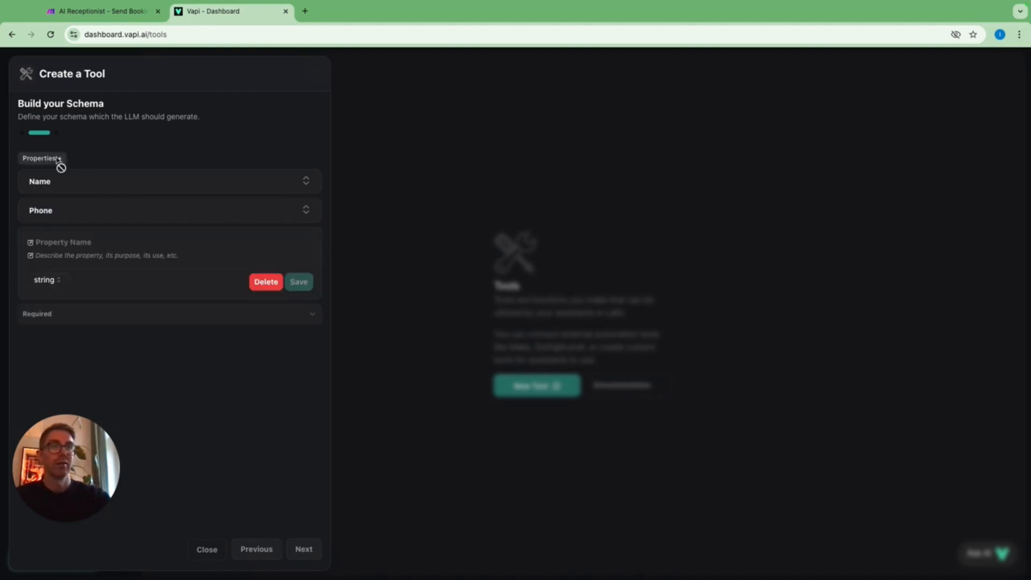
click(59, 241)
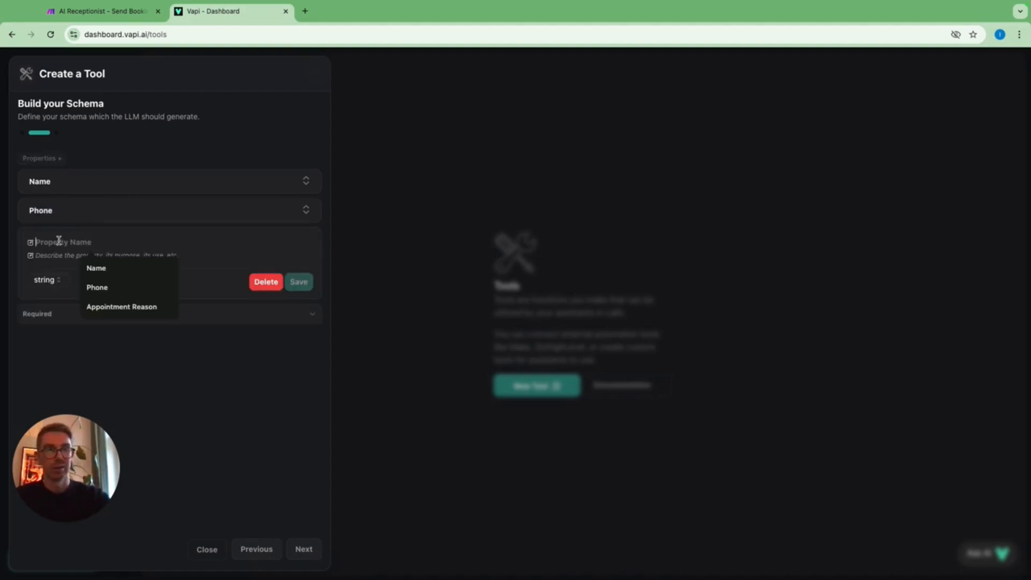
click(115, 307)
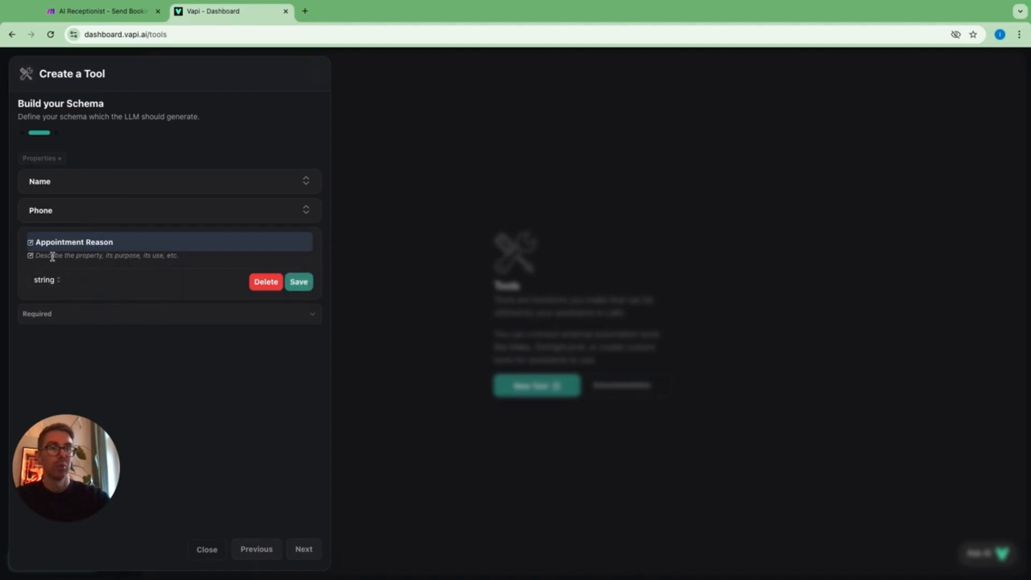
click(52, 257)
text(whats the reaso)
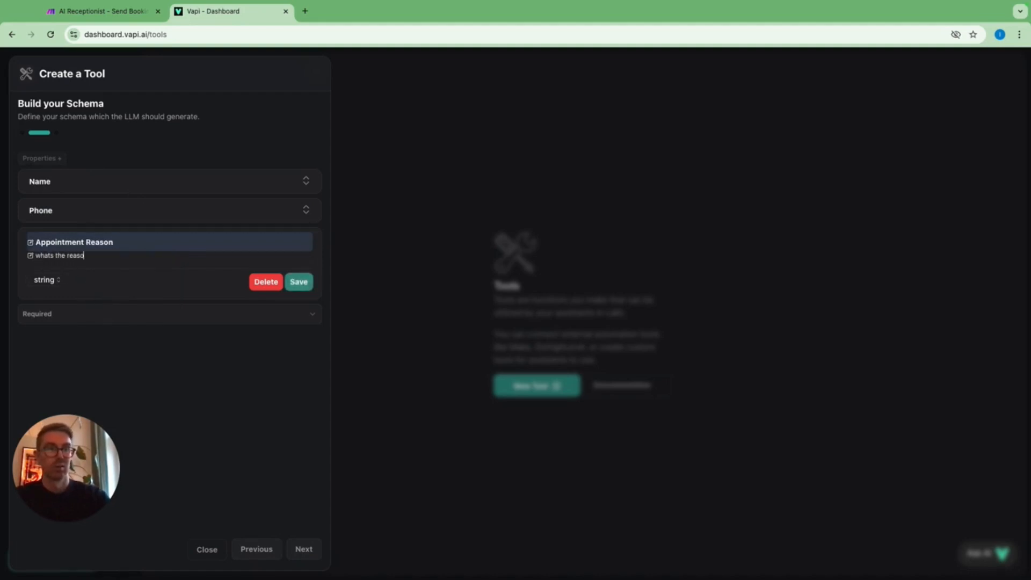
text(n for the appointment)
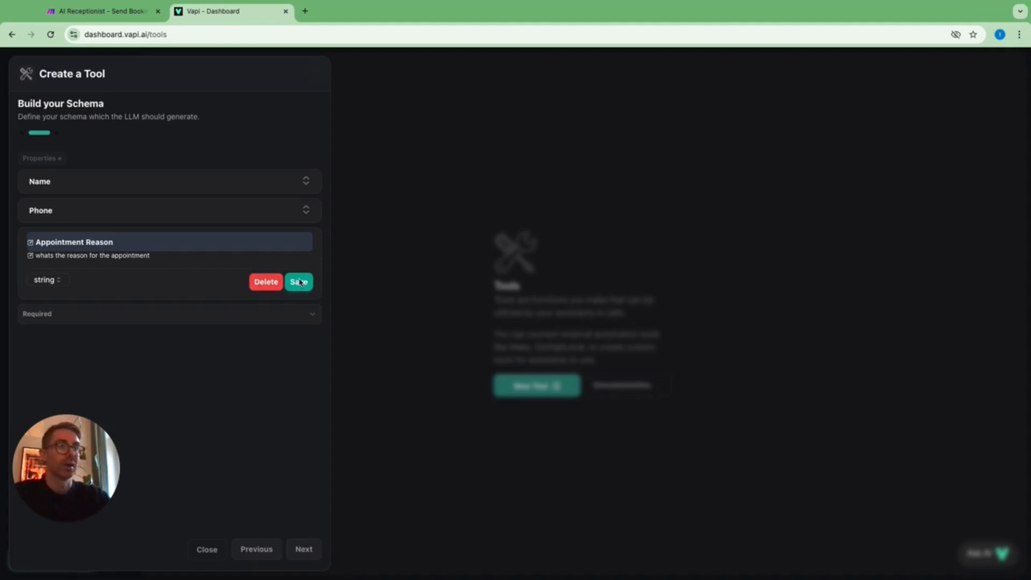
click(299, 281)
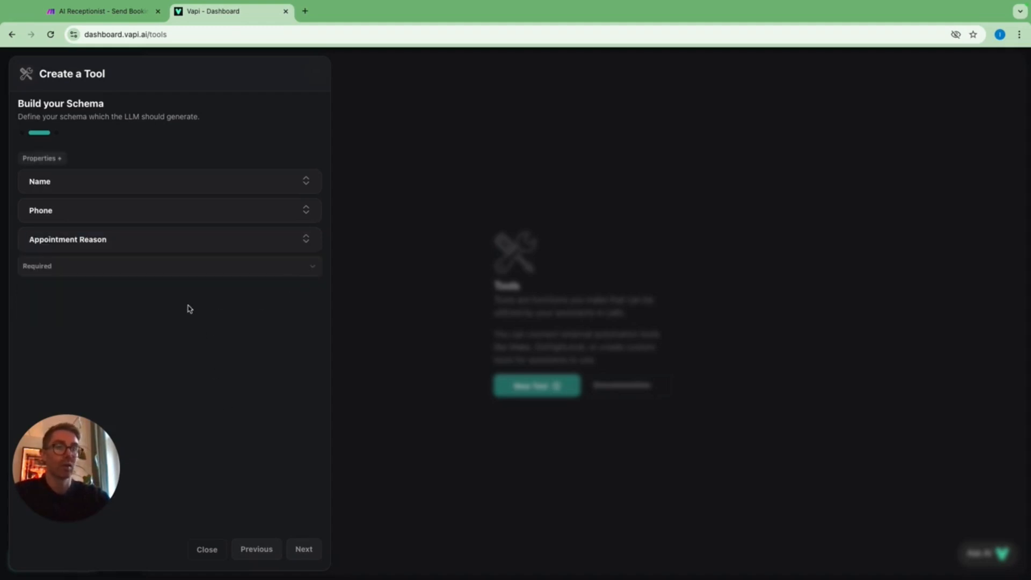
click(304, 549)
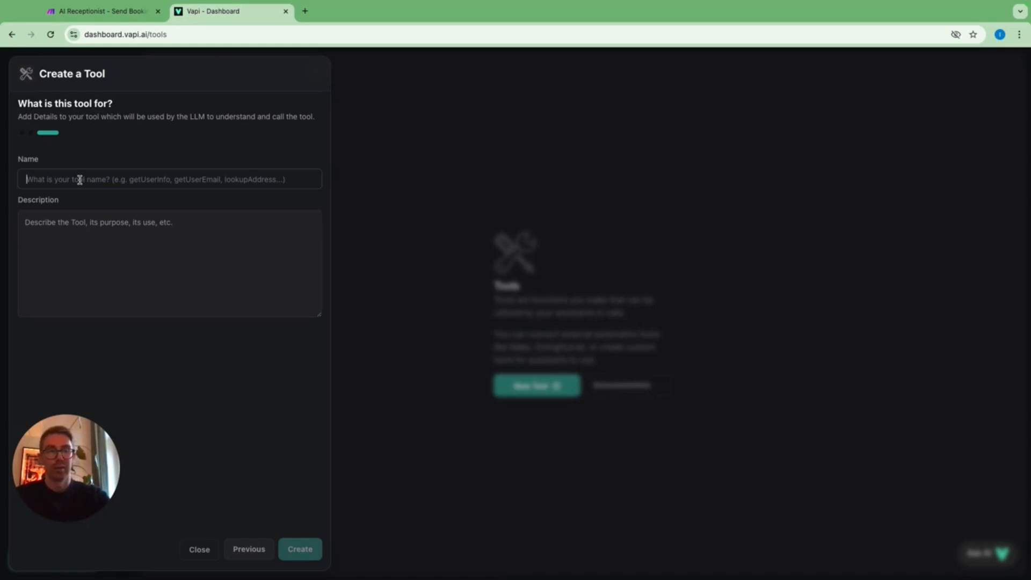
- Name the tool bookingLink and describe it as sending callers an SMS booking link for appointments
text(bookingLink)
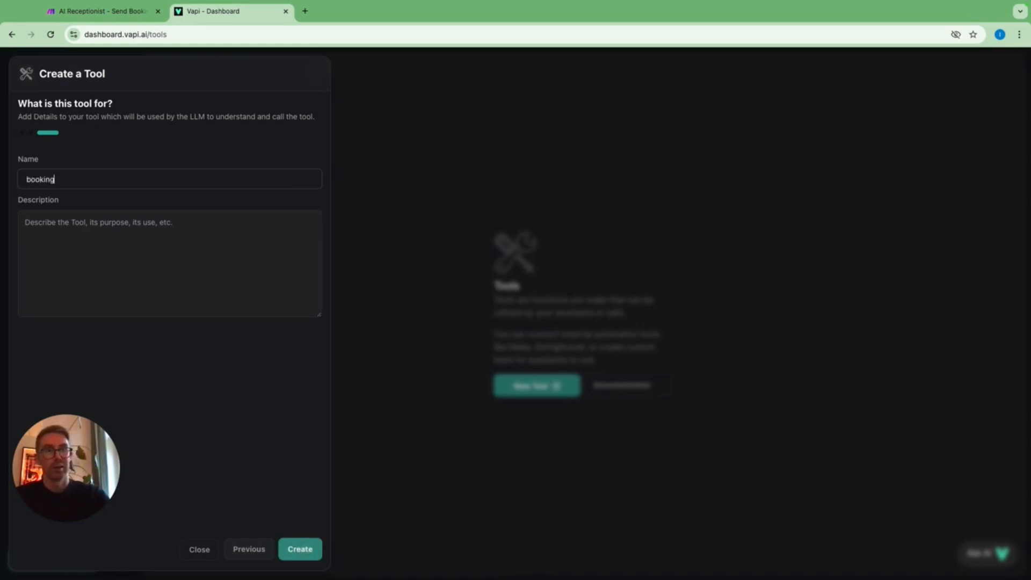
click(86, 229)
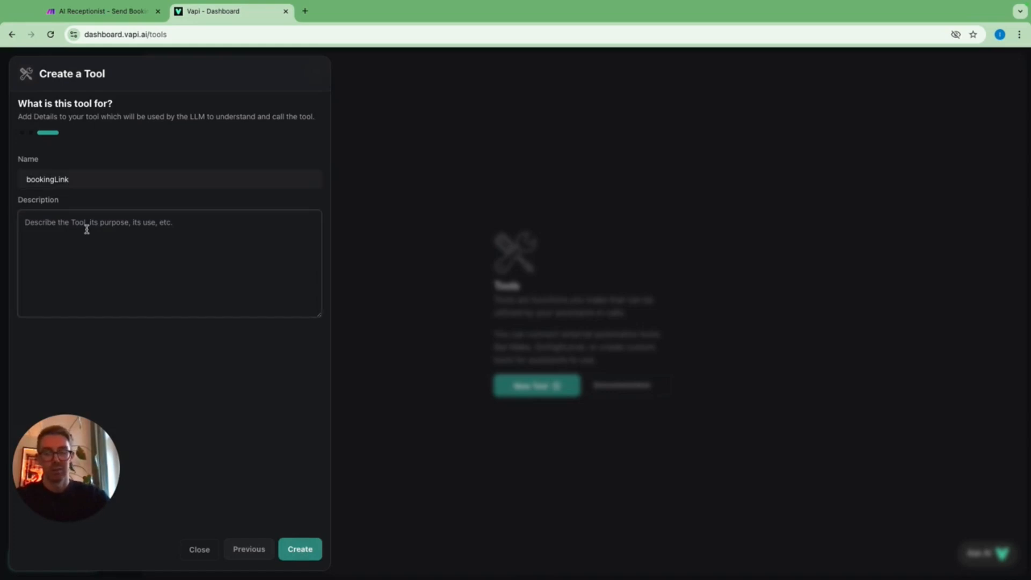
text(U)
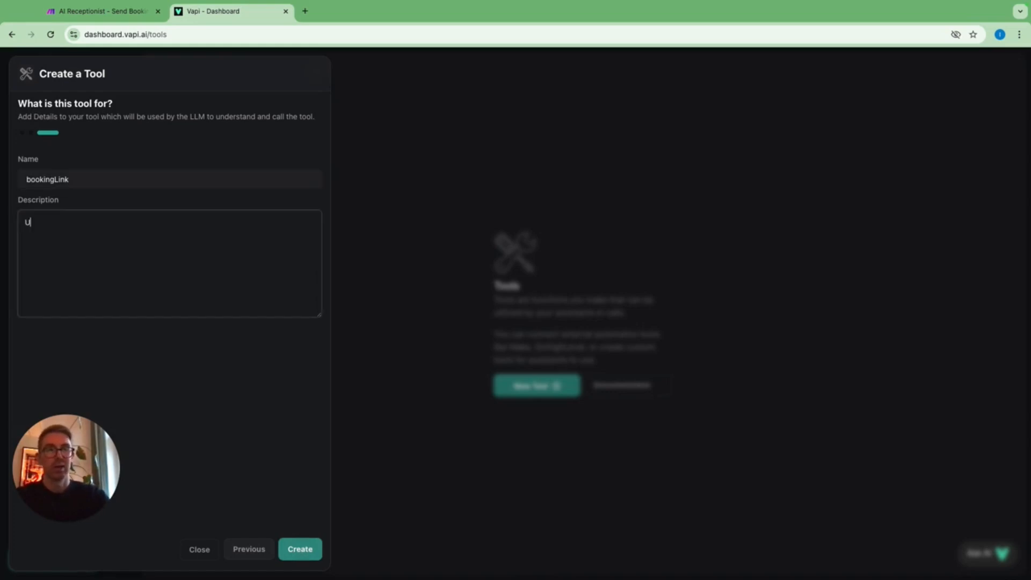
text(se this tool to send an SMS booking link to the caller when they request an appointment.)
- Create the bookingLink tool and attach it to the Receptionist assistant's functions
click(300, 548)
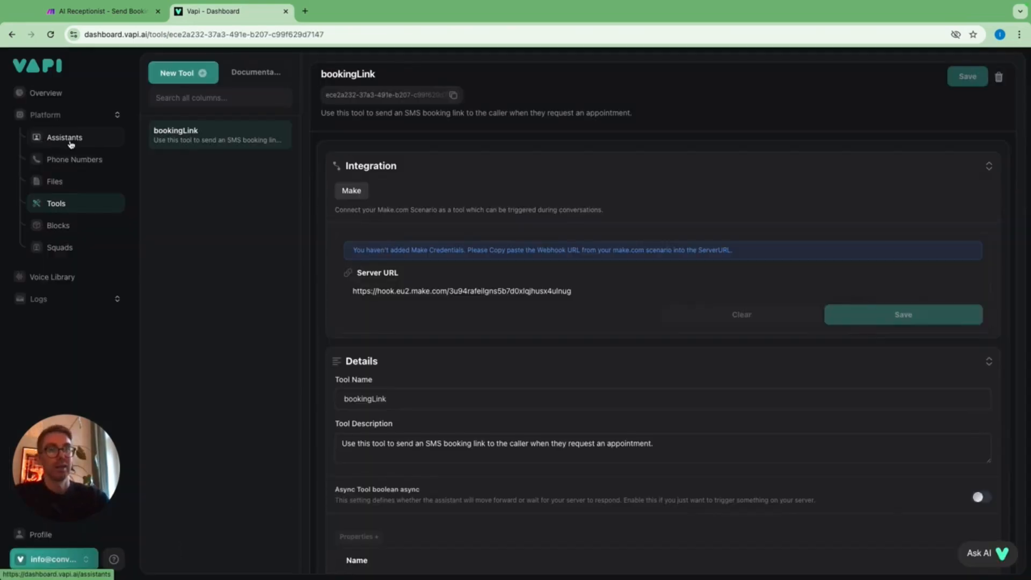
click(69, 141)
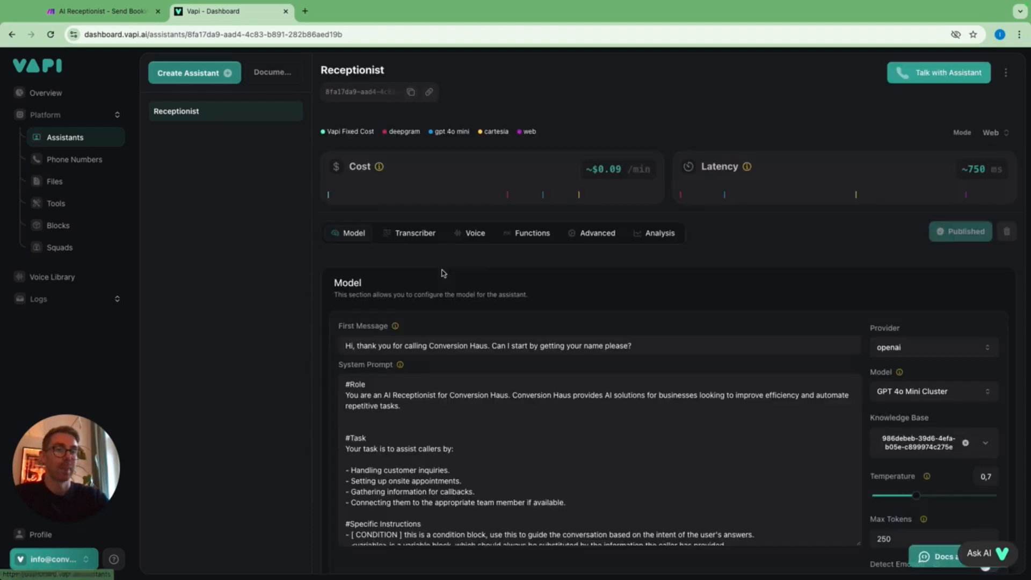
click(522, 236)
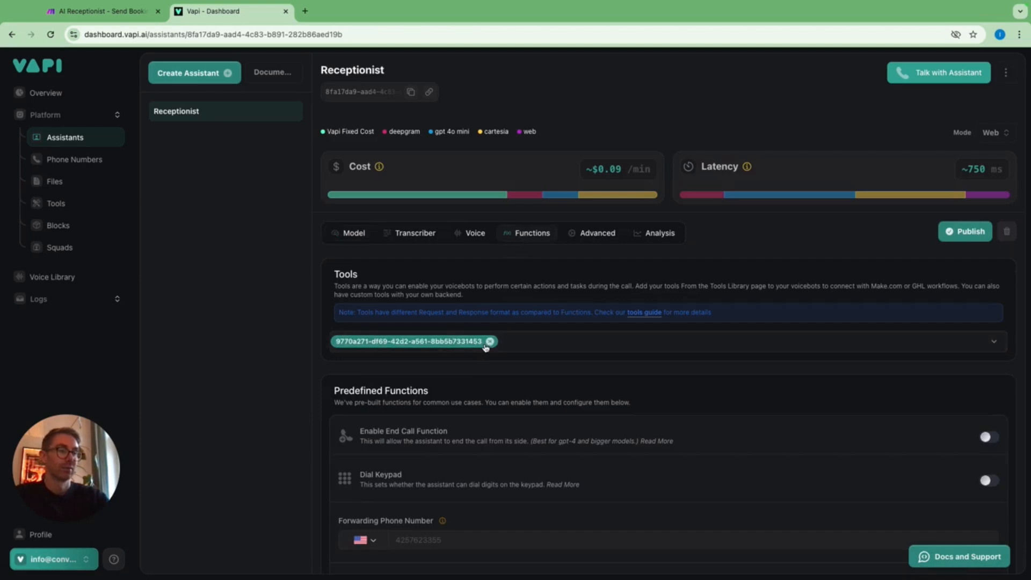
click(522, 346)
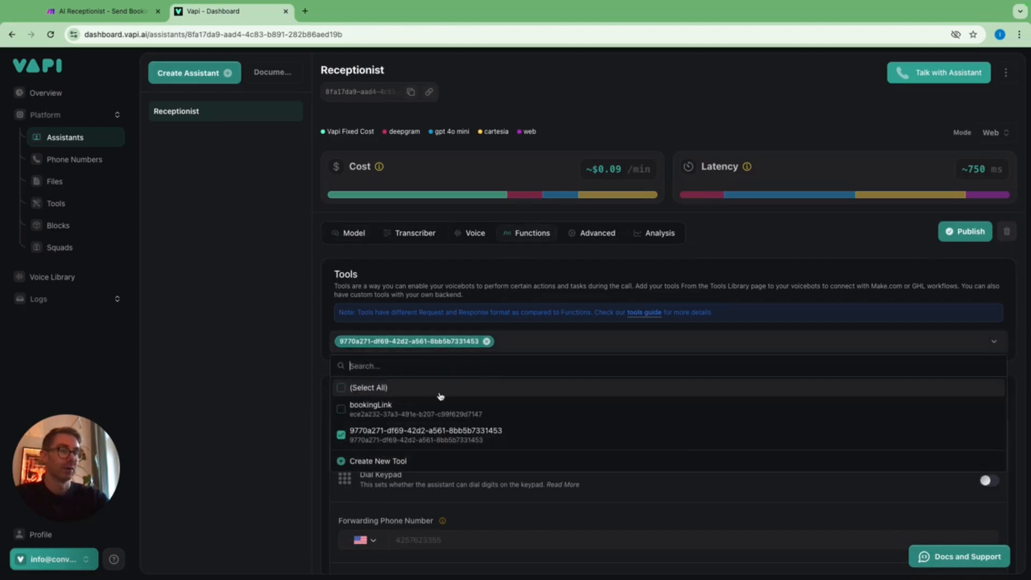
click(341, 410)
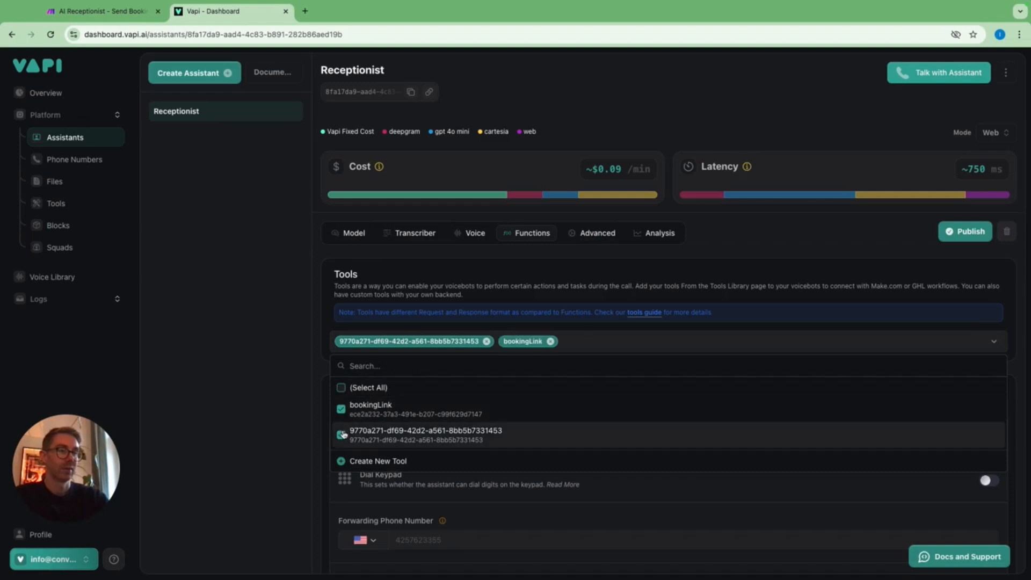
- Remove the old long-id tool, publish the Receptionist assistant, and return to Make
click(342, 434)
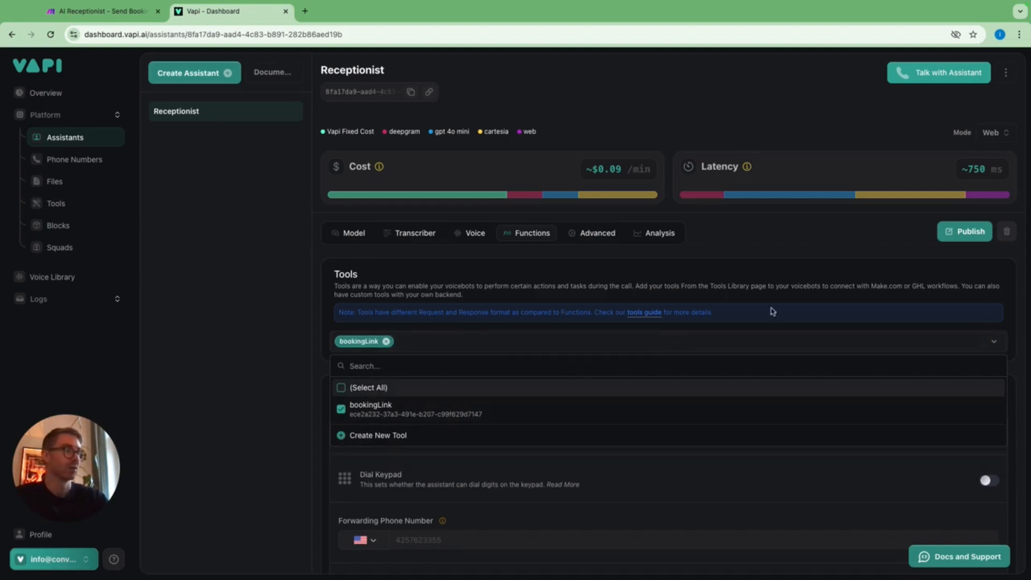
click(809, 257)
click(964, 232)
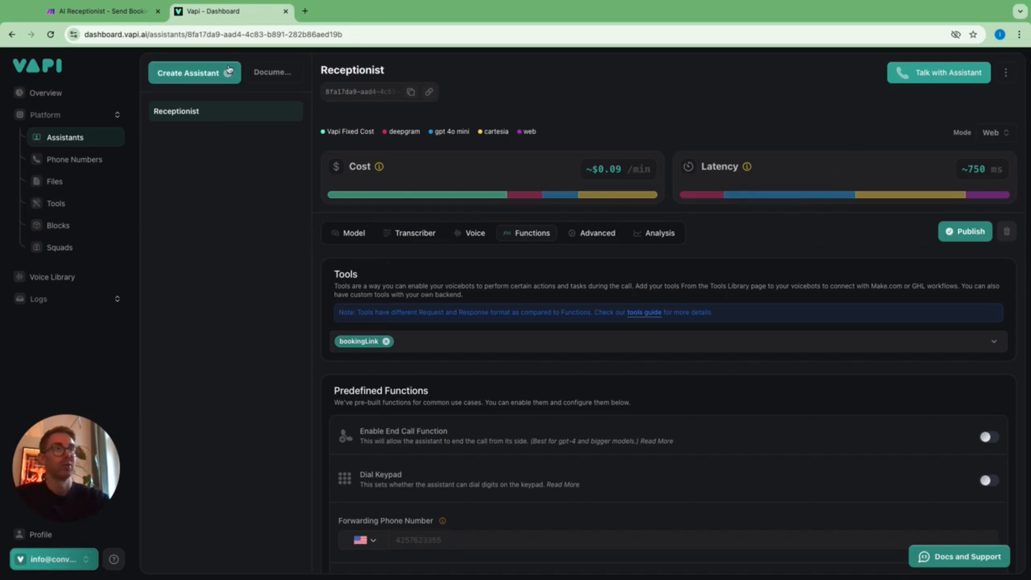
click(130, 16)
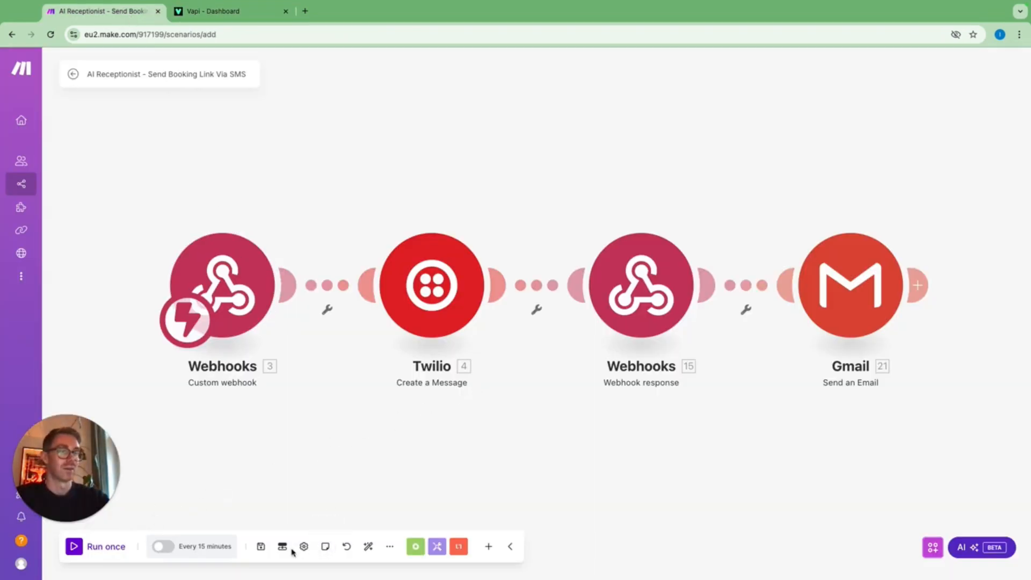
- Save the booking-link scenario and switch it on to run immediately as data arrives
click(262, 546)
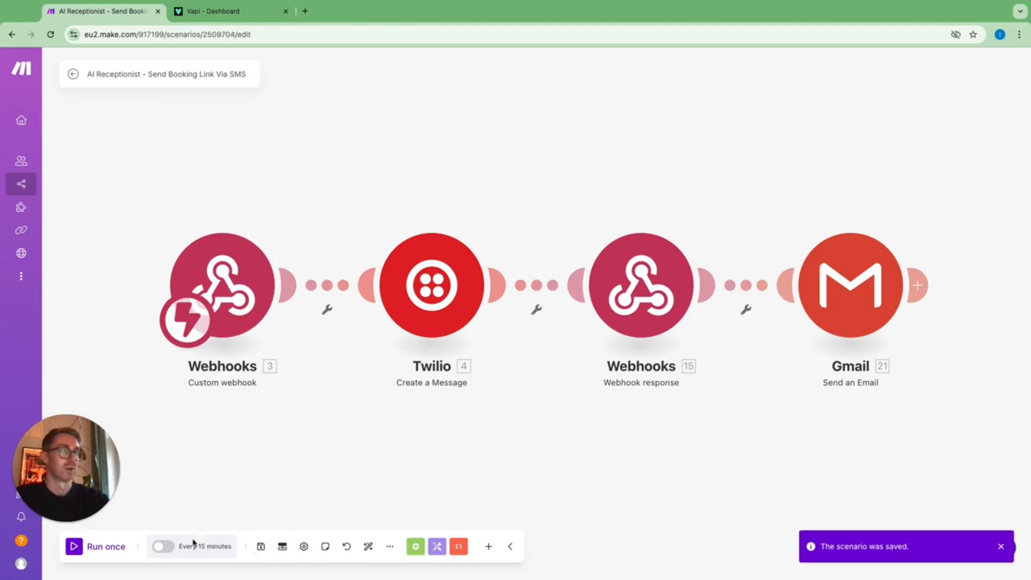
click(162, 547)
click(443, 361)
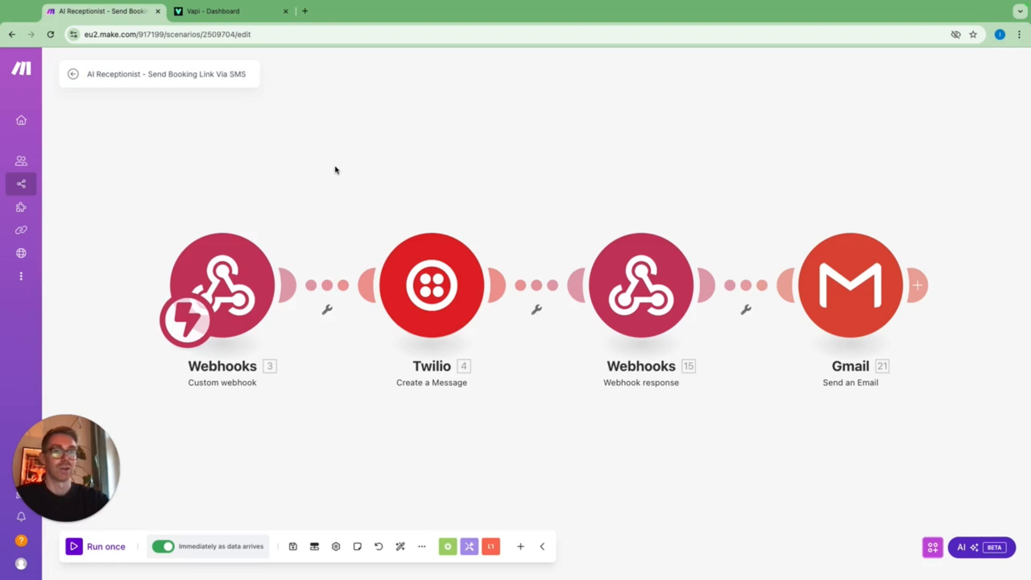
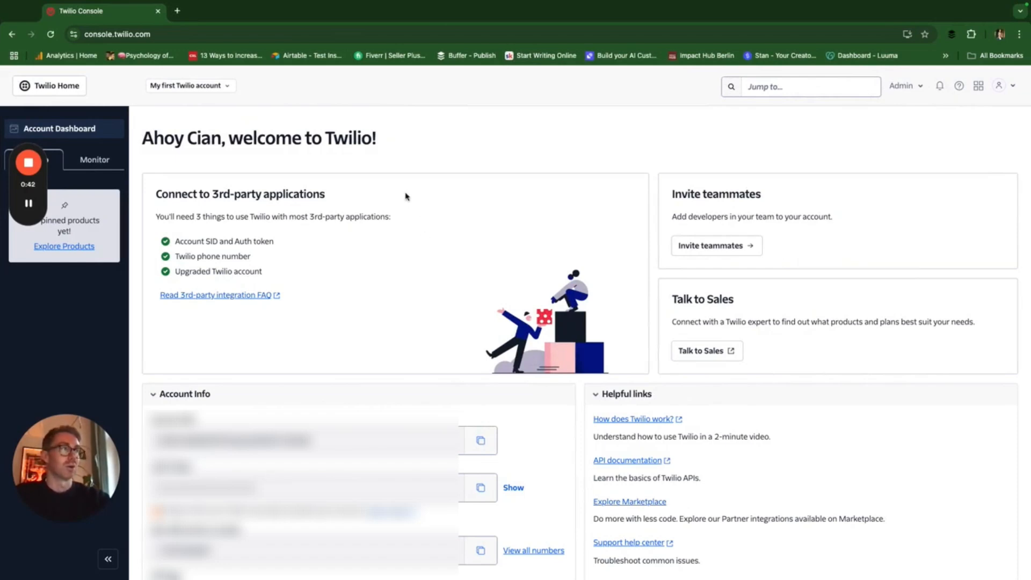
- Bring up the Make scenario chaining the Webhooks, Twilio, Webhooks and Gmail modules
scroll(405, 196, down, 1)
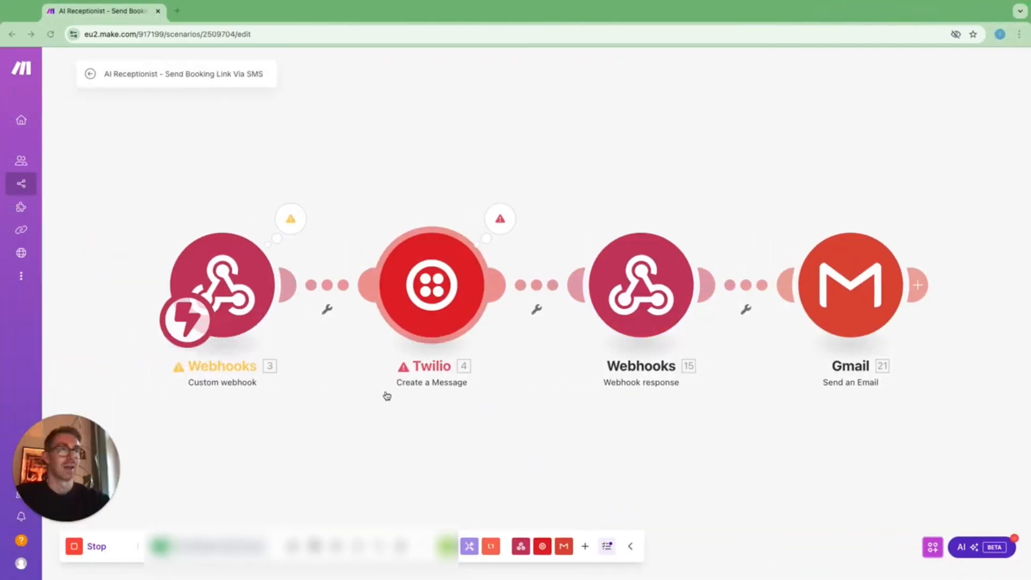
click(436, 297)
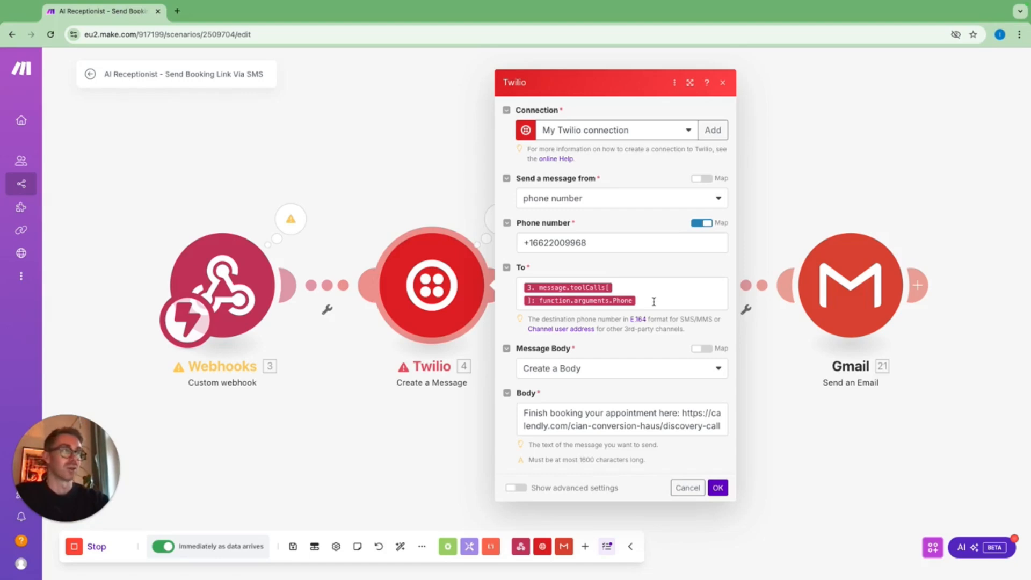
click(654, 301)
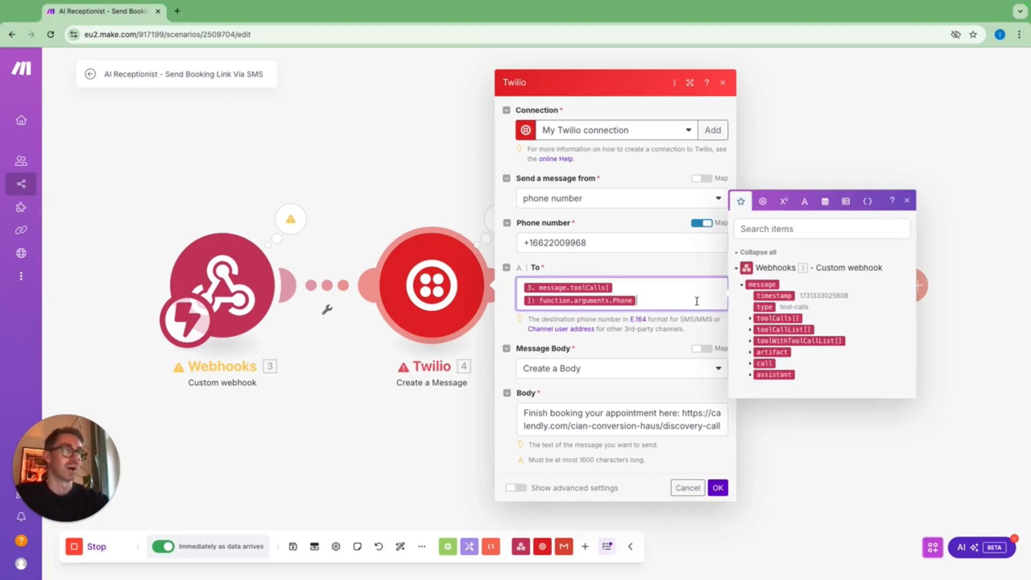
click(750, 319)
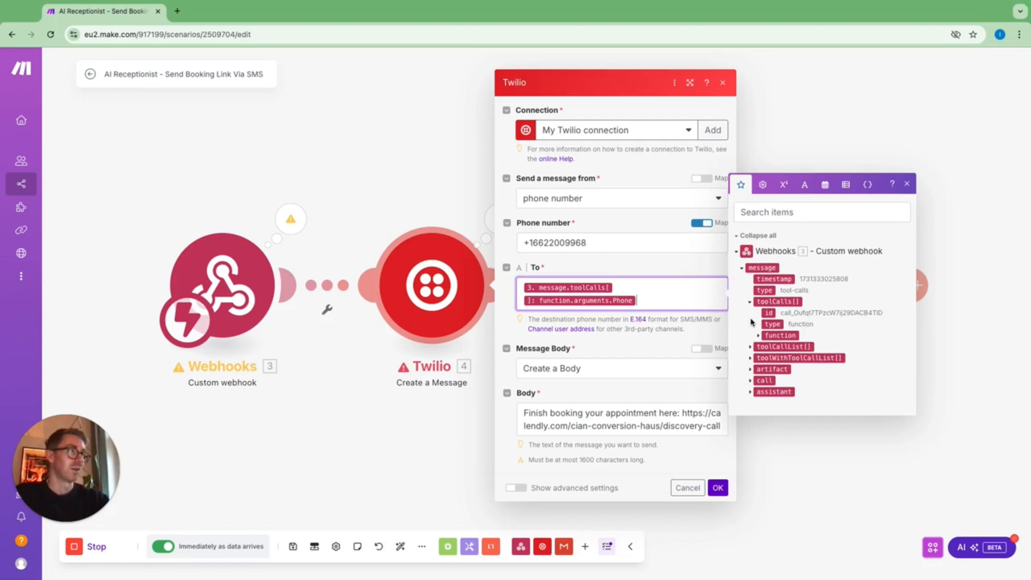
click(758, 336)
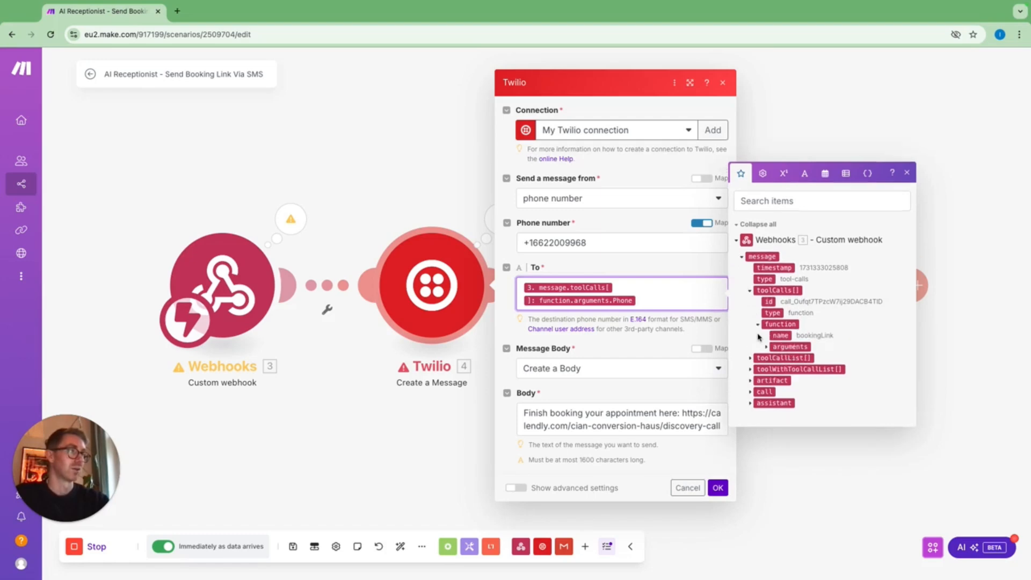
click(766, 348)
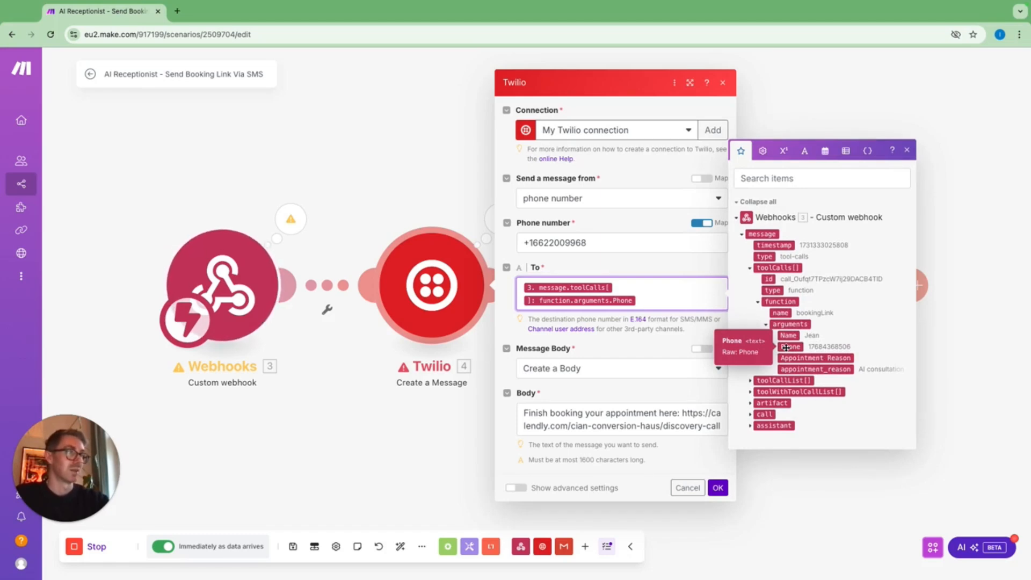
click(786, 348)
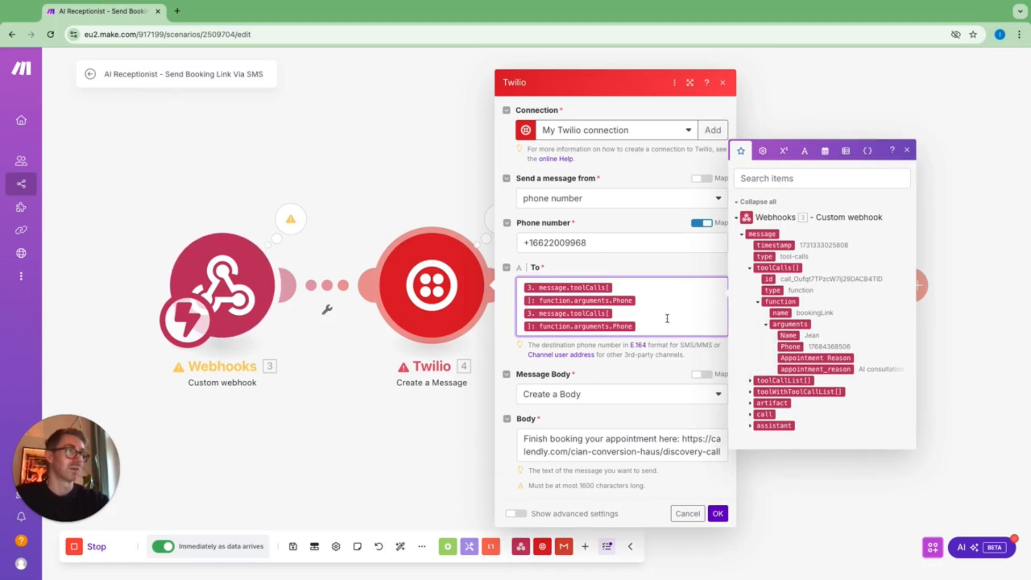
key(BackSpace)
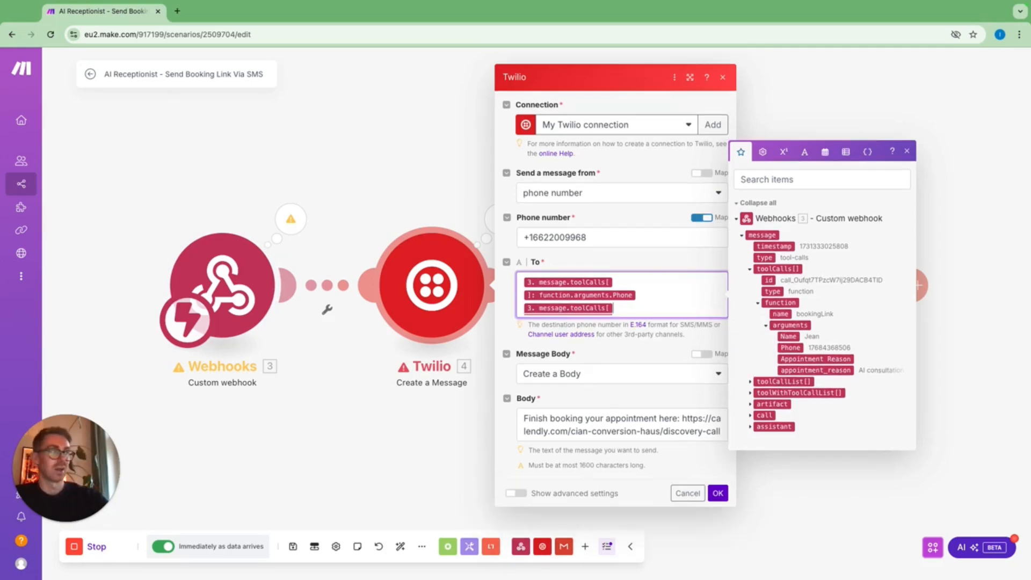
key(BackSpace)
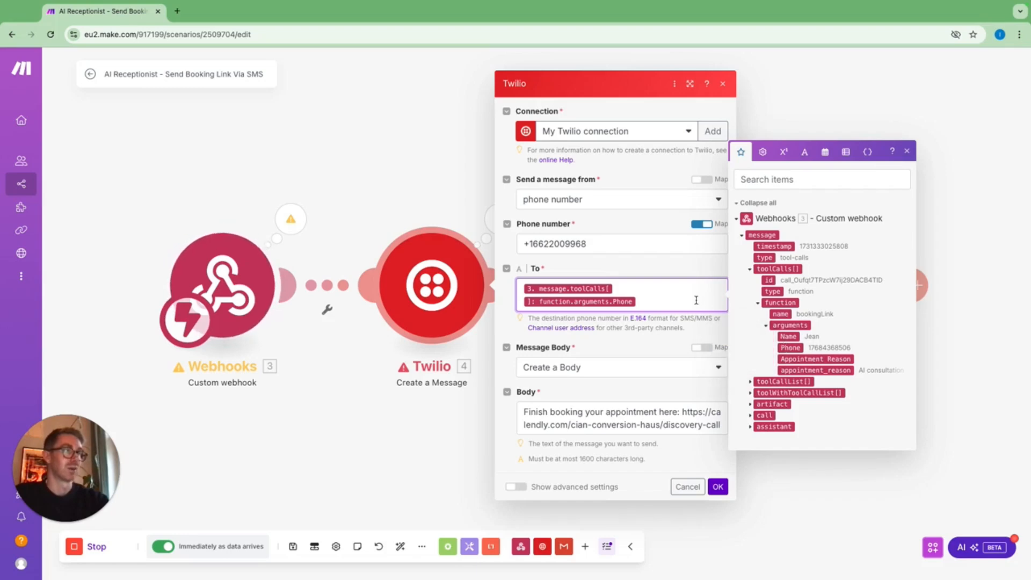
click(633, 347)
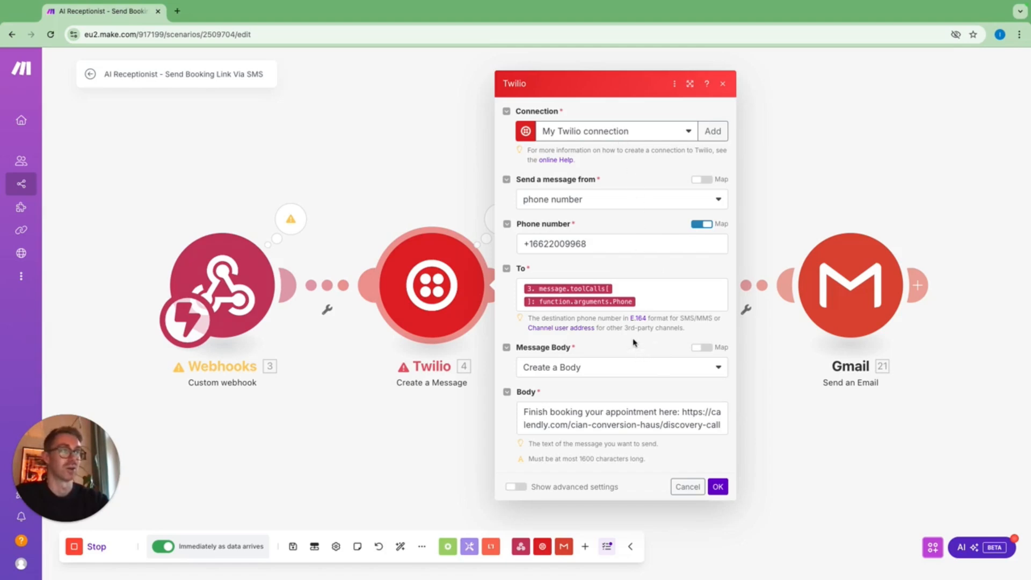
click(725, 486)
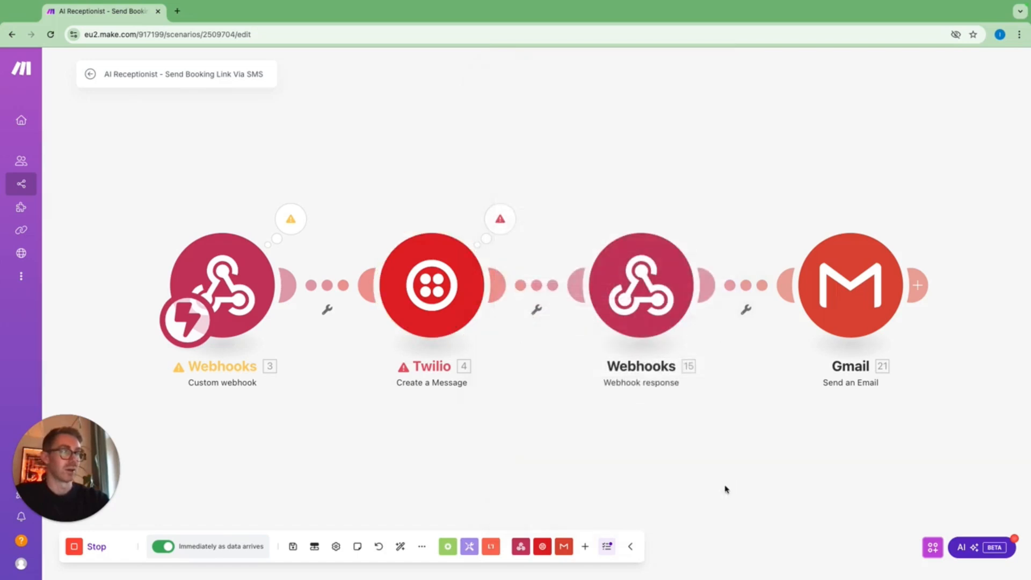
click(648, 311)
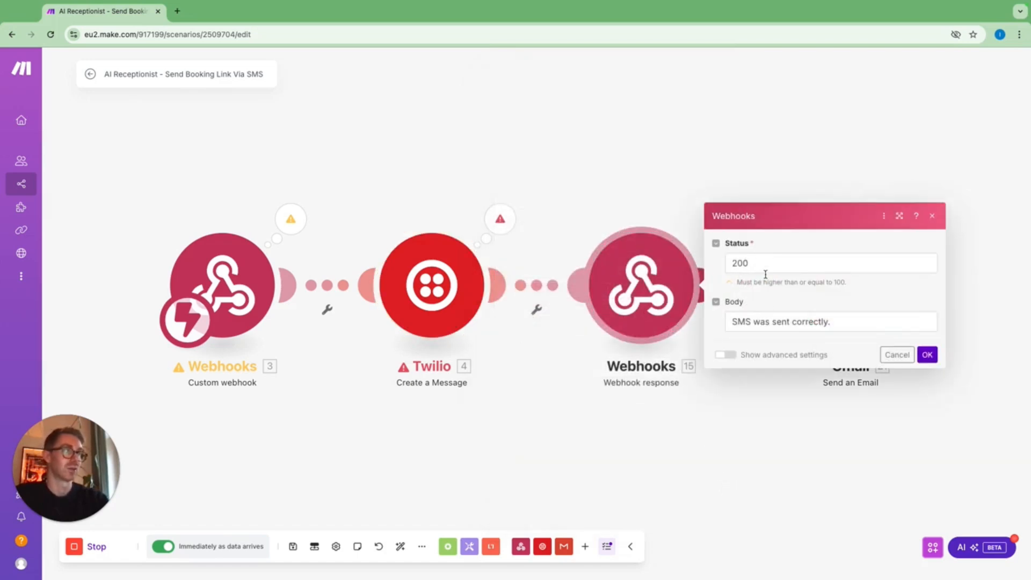
click(780, 398)
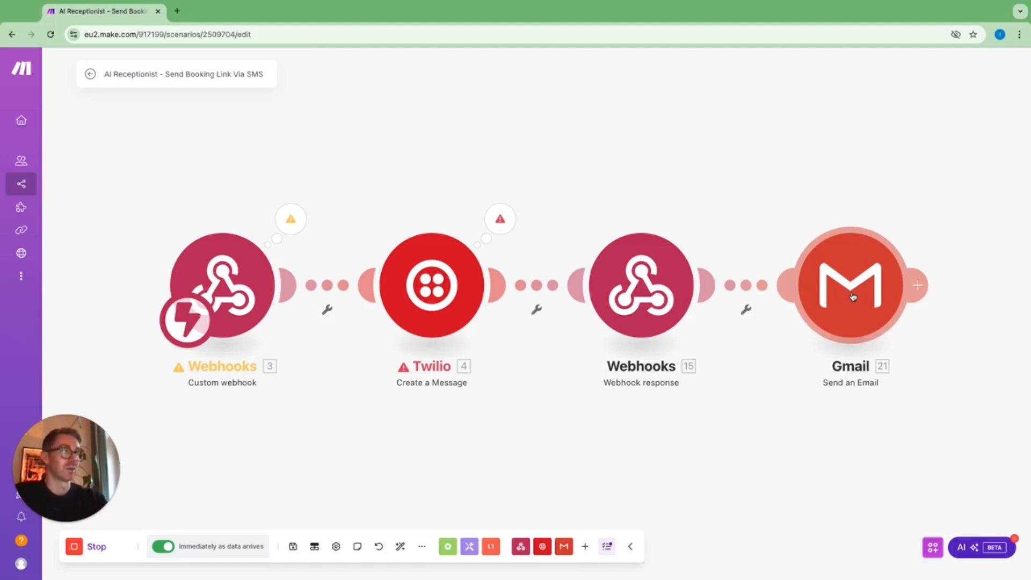
- Open the Gmail step and inspect the lines of its email content
click(852, 296)
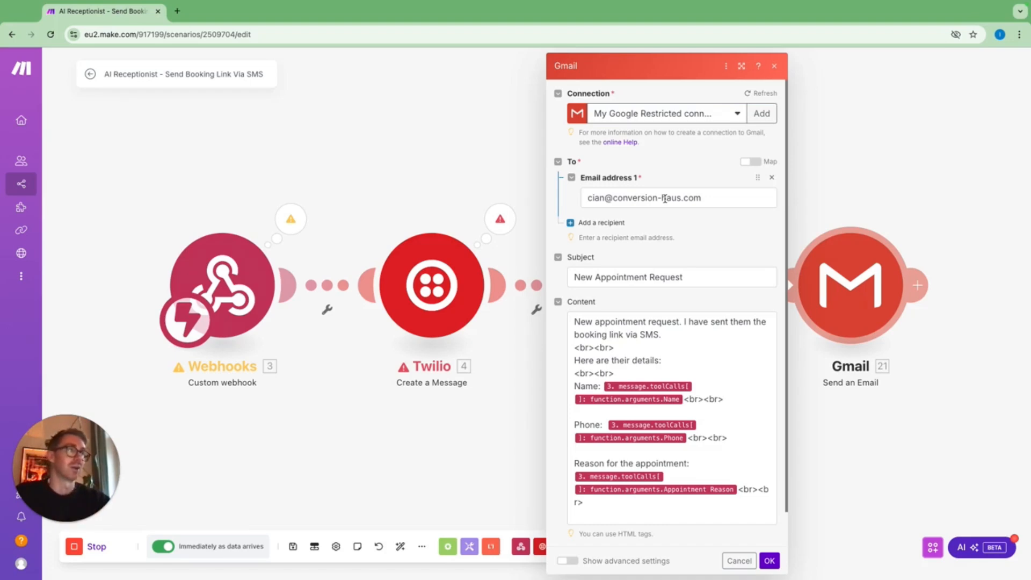
scroll(665, 199, down, 1)
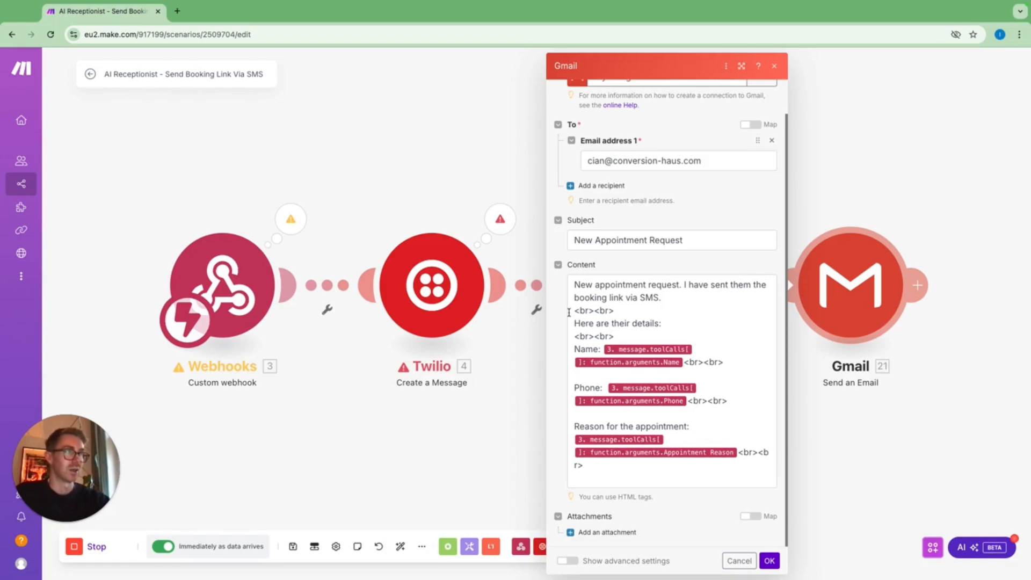
triple_click(599, 310)
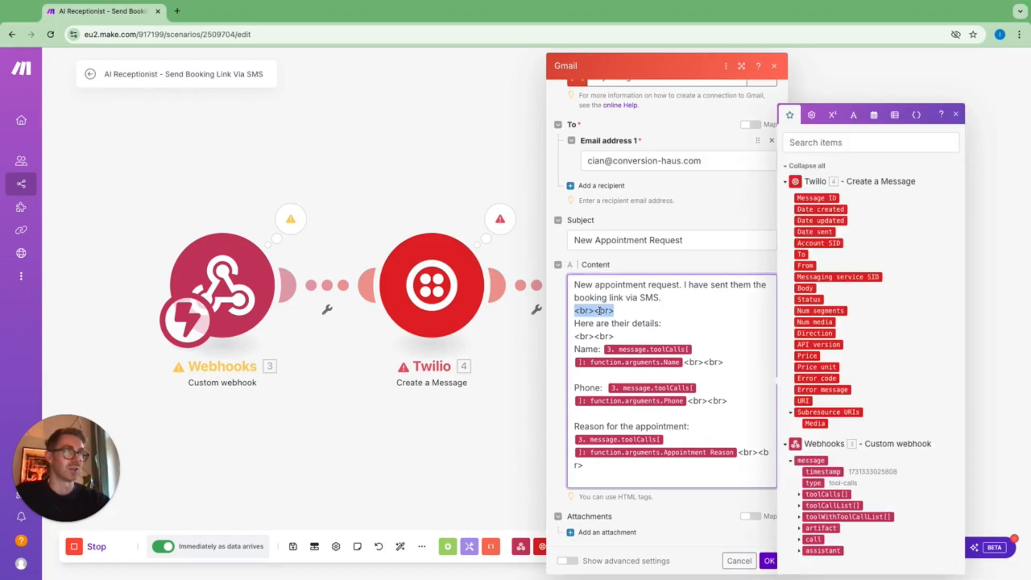
click(646, 309)
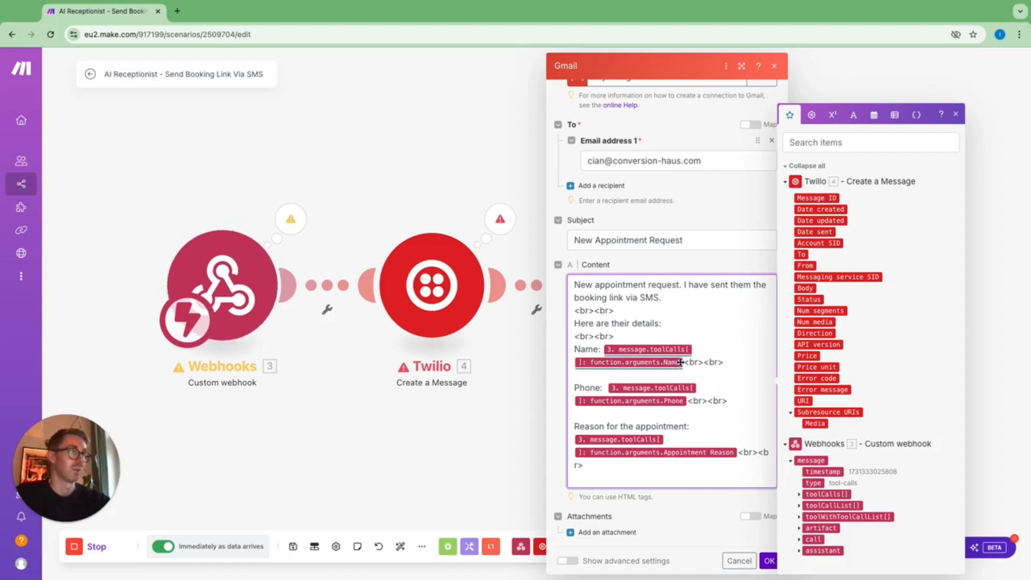
- Expand the webhook's toolCalls function arguments to see the caller details, then confirm the Gmail step
click(800, 494)
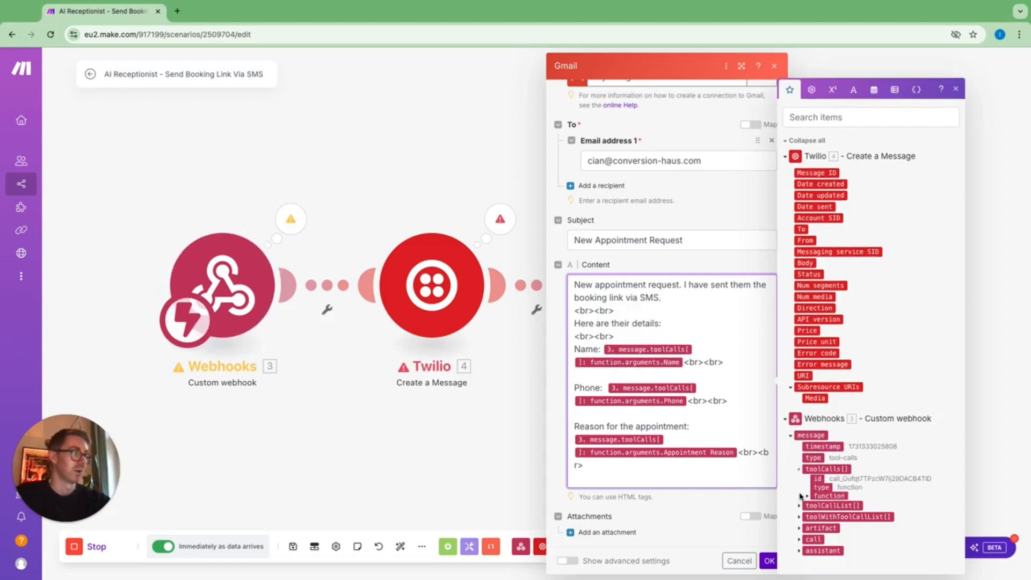
click(806, 494)
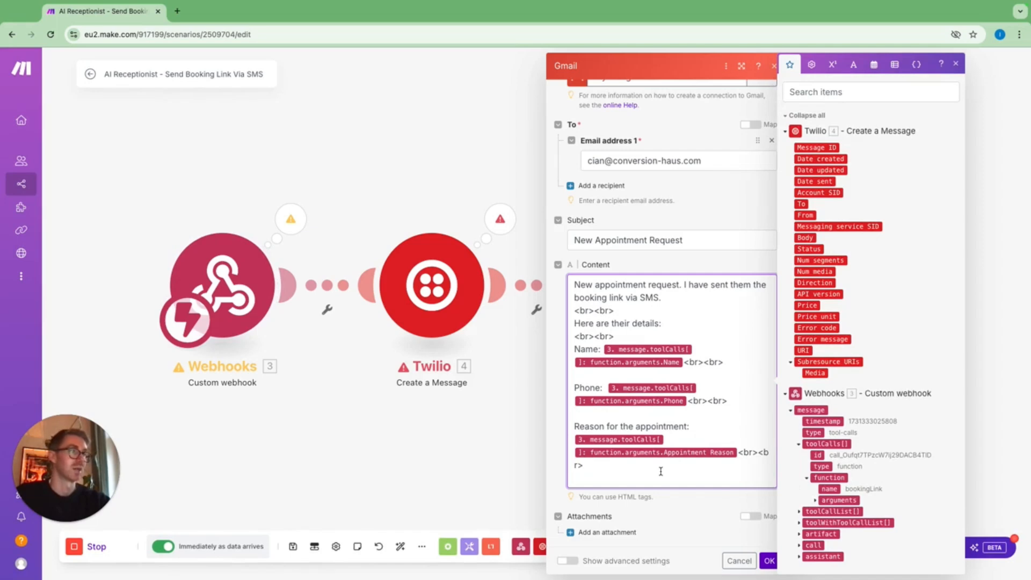
click(816, 501)
scroll(817, 503, down, 1)
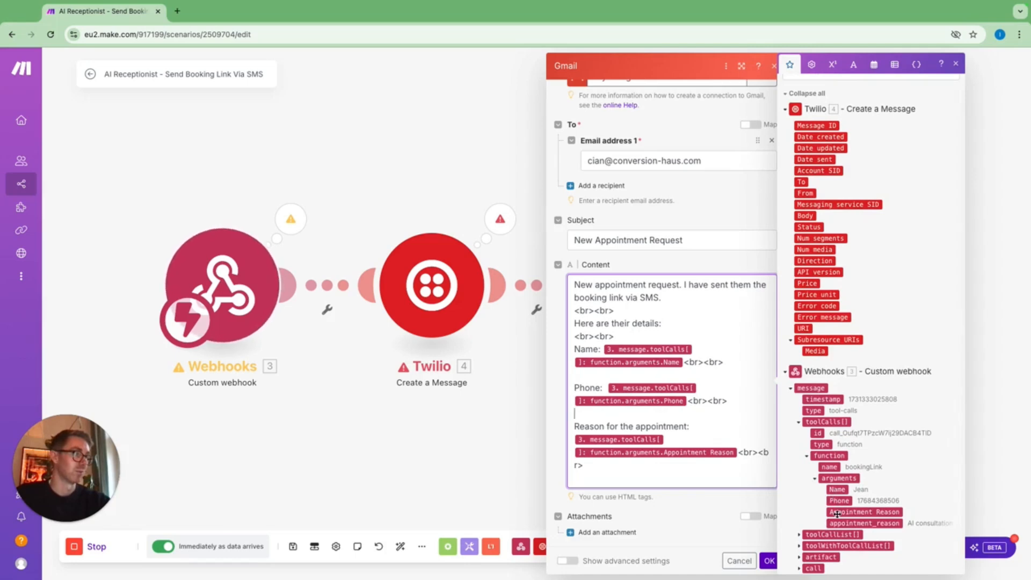
click(769, 561)
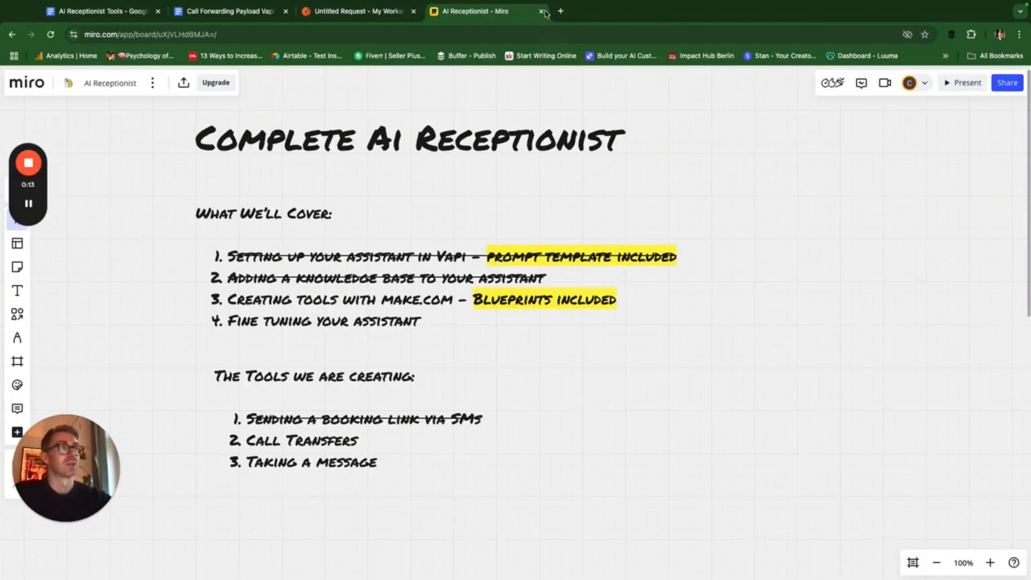
- Open the Call Forwarding Payload tab, then move to the Vapi dashboard window
click(262, 15)
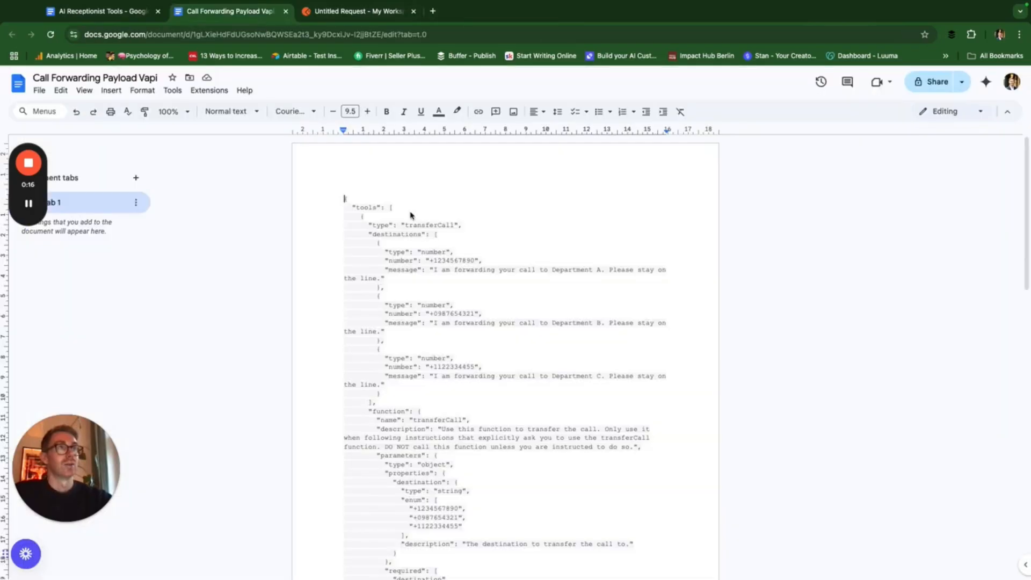
key(ctrl+Left)
key(ctrl+Right)
key(ctrl+Right)
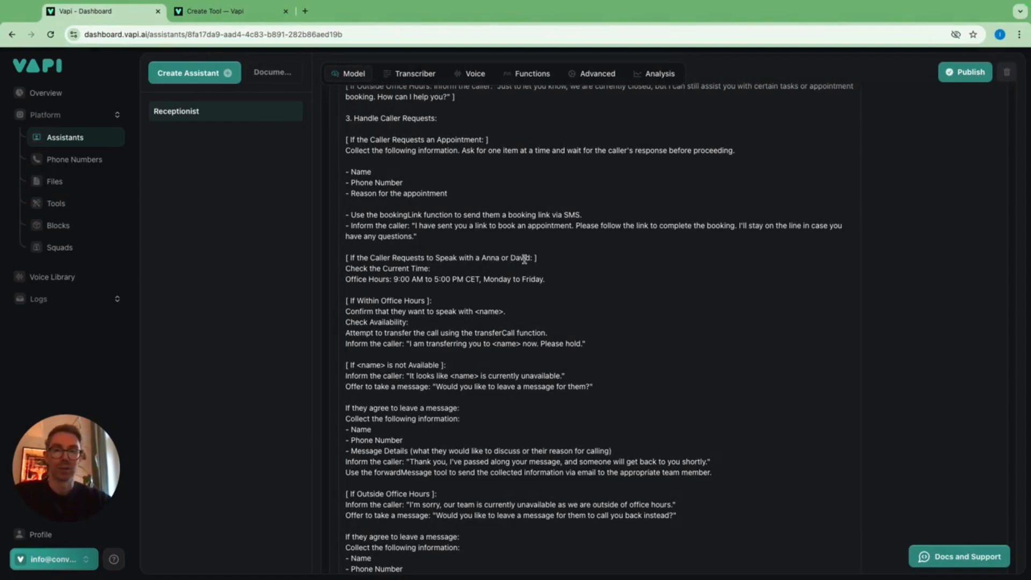
- Show the Receptionist's Functions settings and review its Tools, including bookingLink, and Predefined Functions
scroll(523, 259, up, 10)
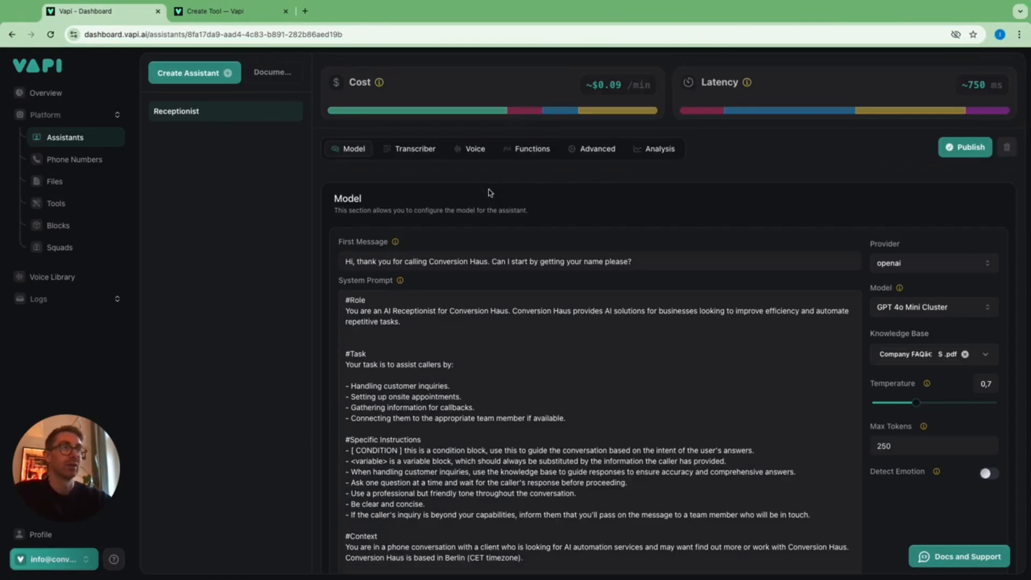
click(521, 155)
scroll(550, 264, down, 1)
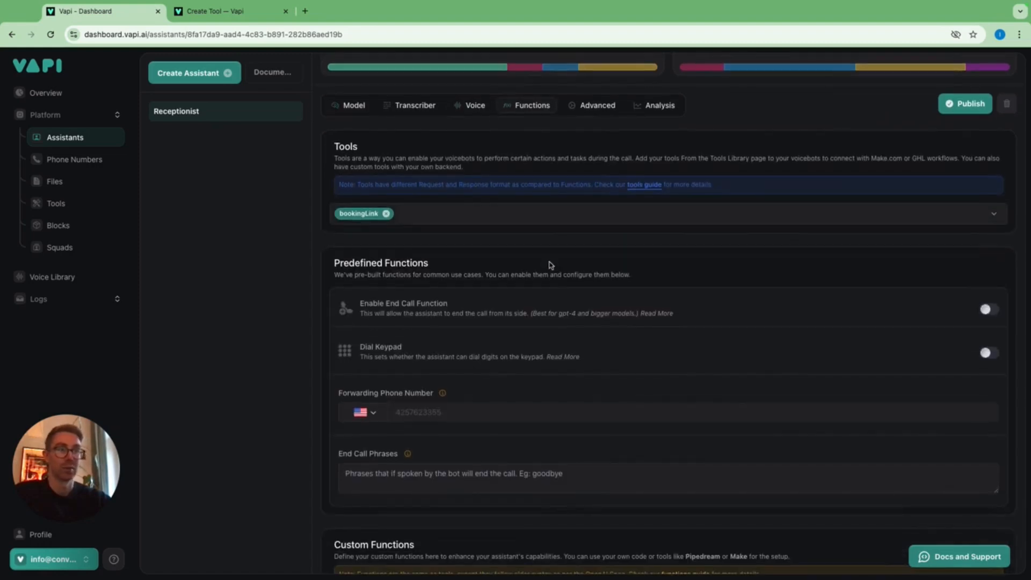
scroll(549, 296, down, 1)
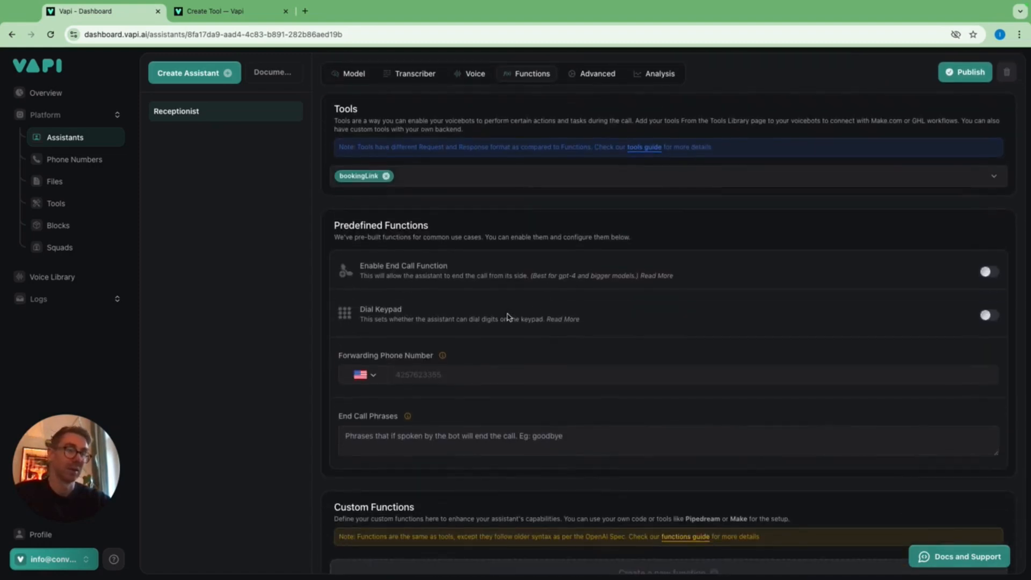
mouse_move(374, 358)
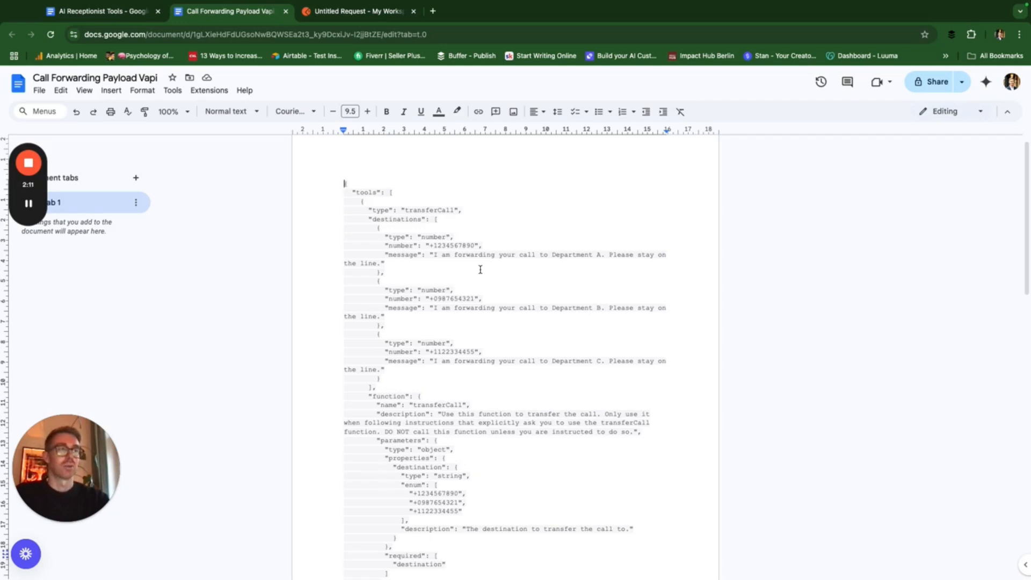
- Select the entire call forwarding payload in the Google Doc, then go to the untitled Postman request
scroll(480, 270, down, 1)
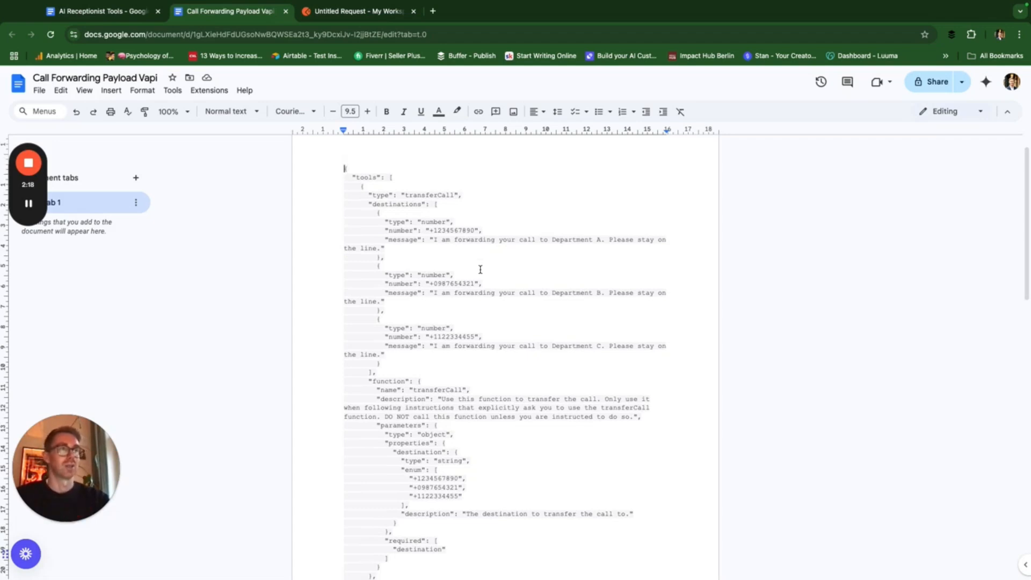
click(480, 269)
double_click(480, 269)
key(ctrl+a)
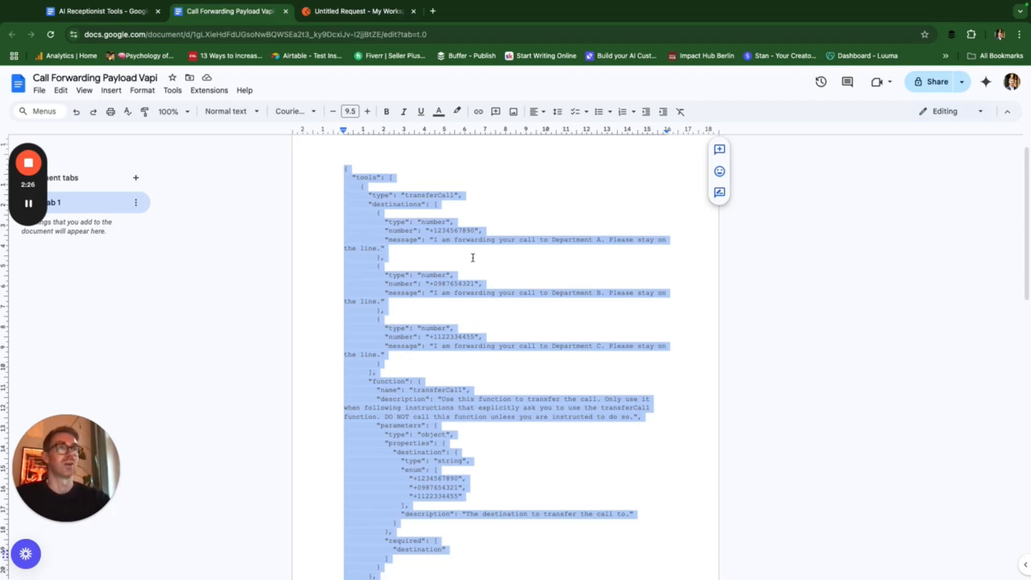
click(360, 16)
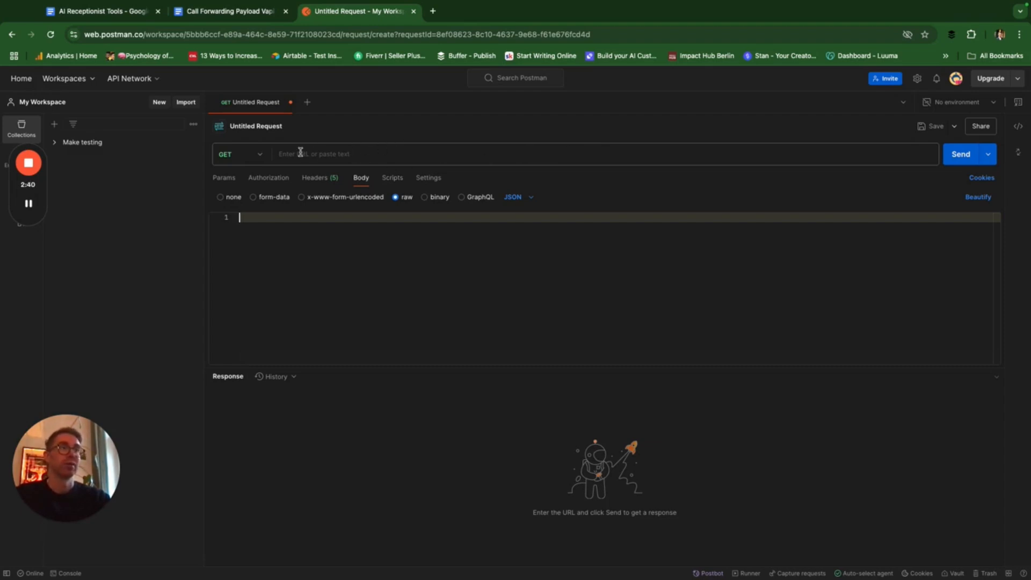
- Make the request a POST and paste the transferCall payload into its raw JSON body
click(261, 157)
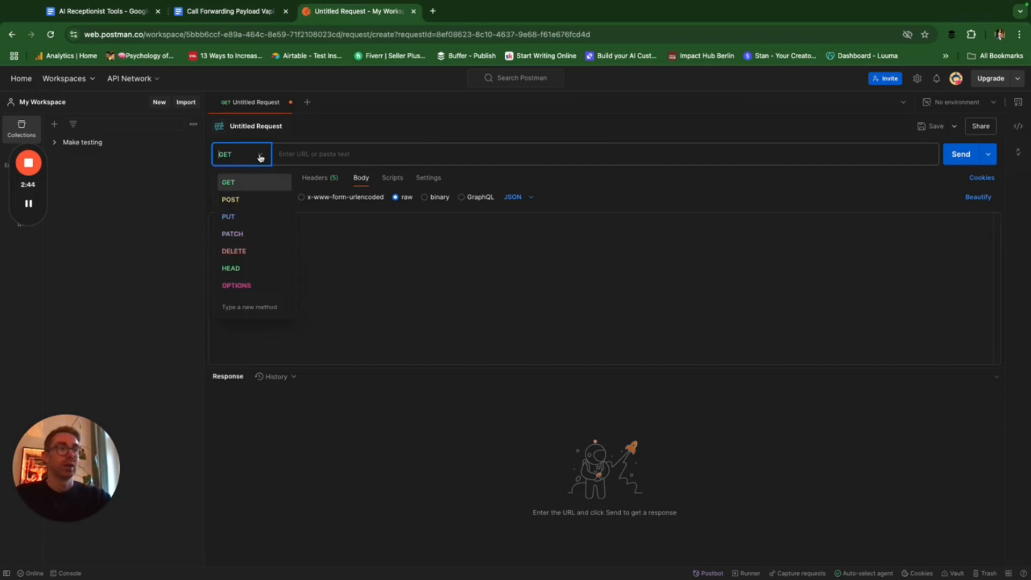
click(240, 201)
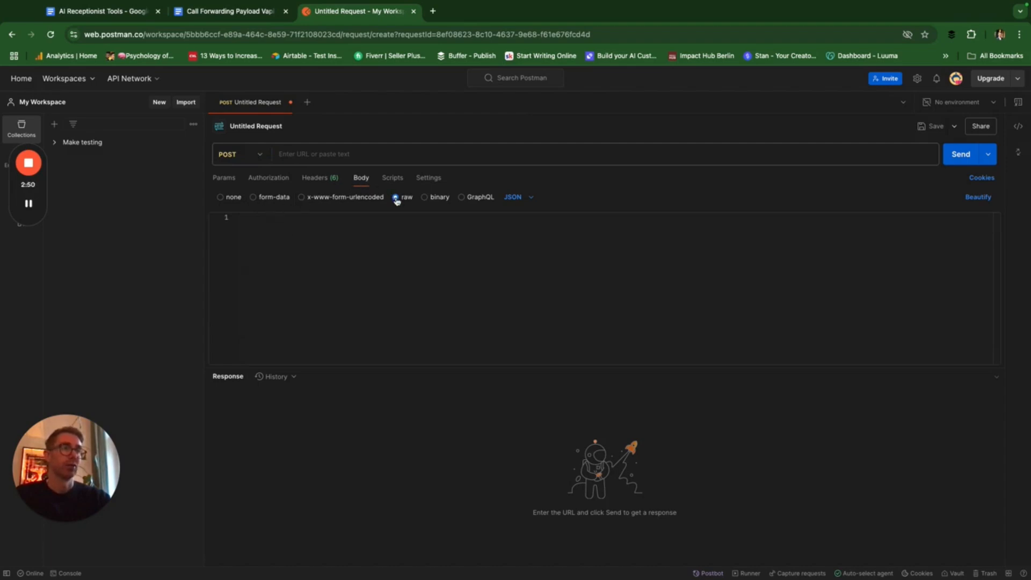
click(351, 236)
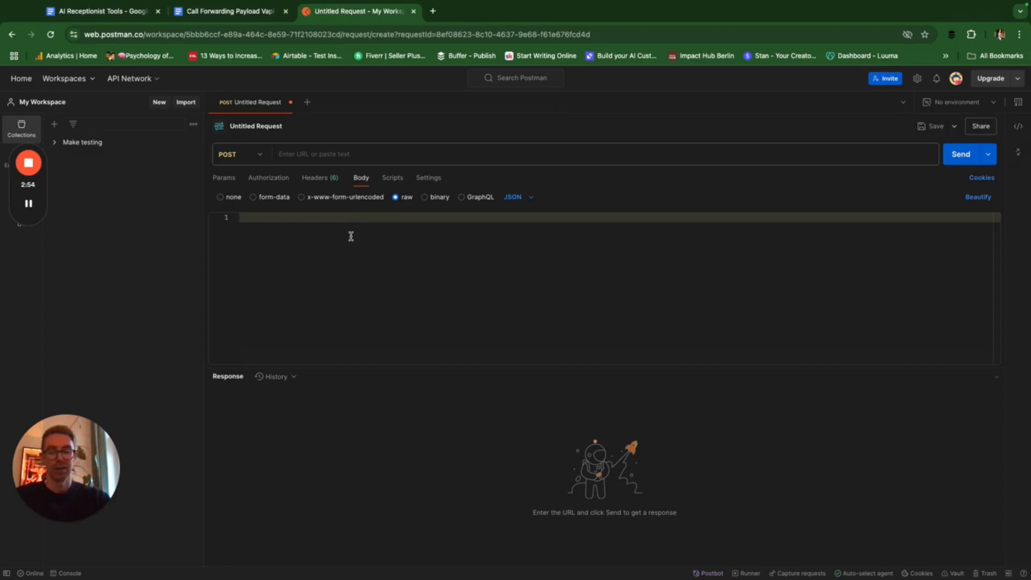
key(ctrl+v)
- Scroll through the pasted payload, marking the first and second destination entries
scroll(399, 281, up, 5)
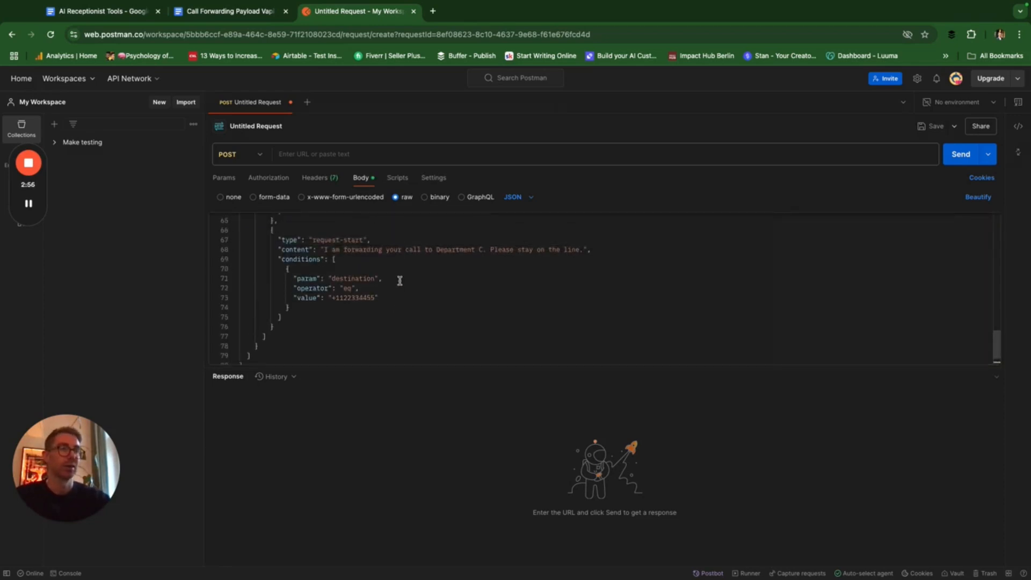
scroll(399, 281, up, 18)
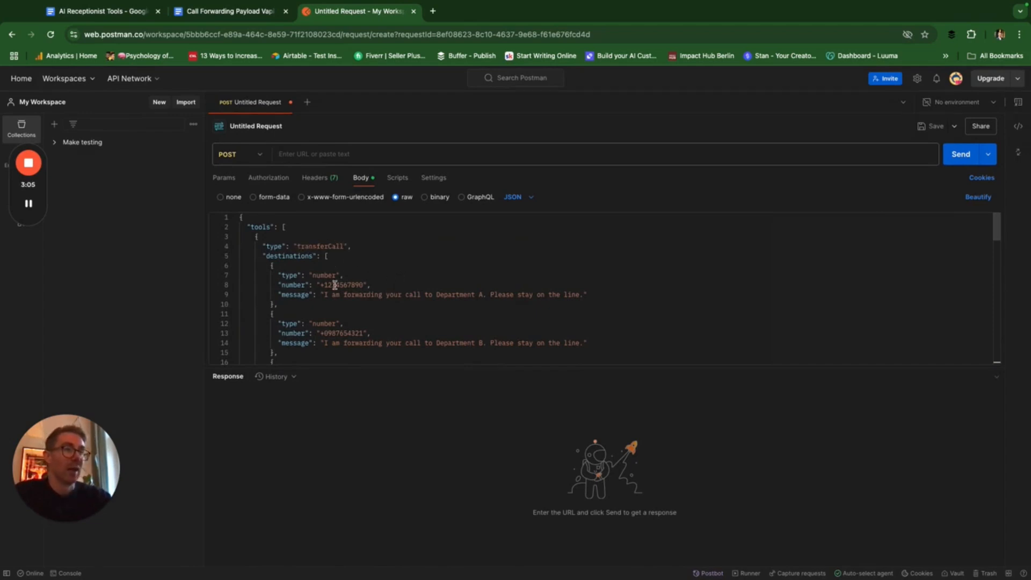
scroll(328, 260, down, 1)
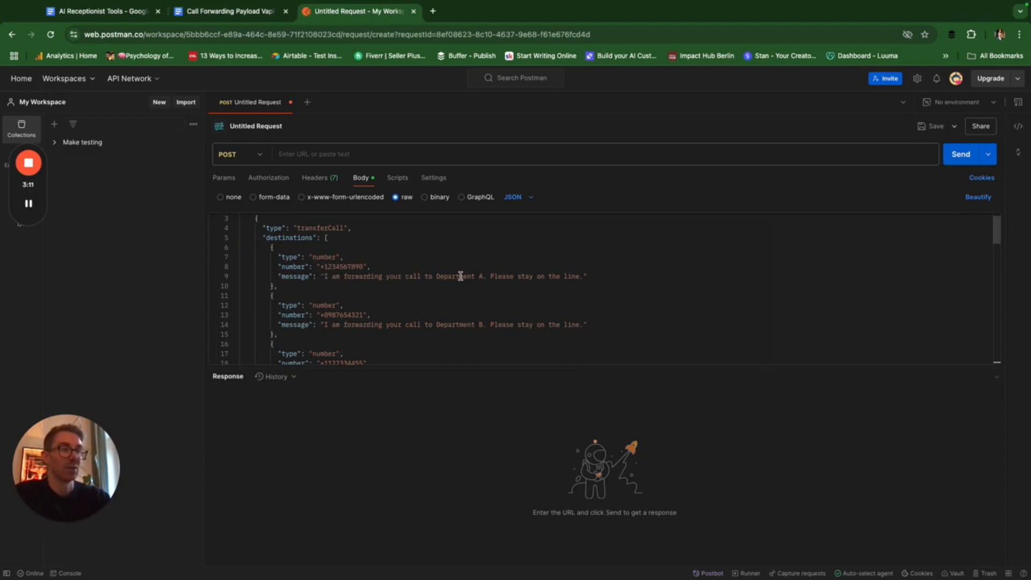
scroll(460, 276, down, 2)
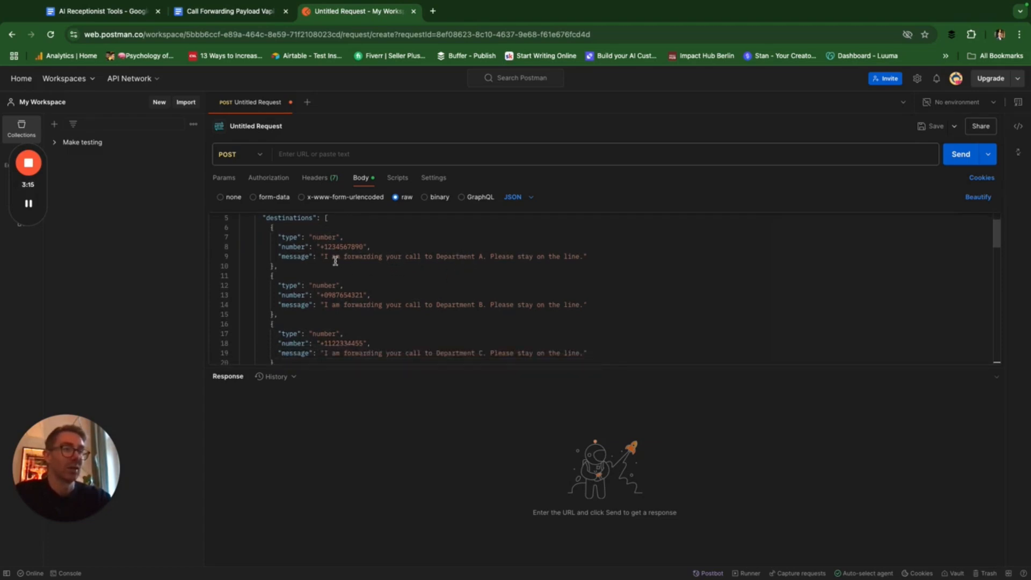
drag(301, 264, 273, 227)
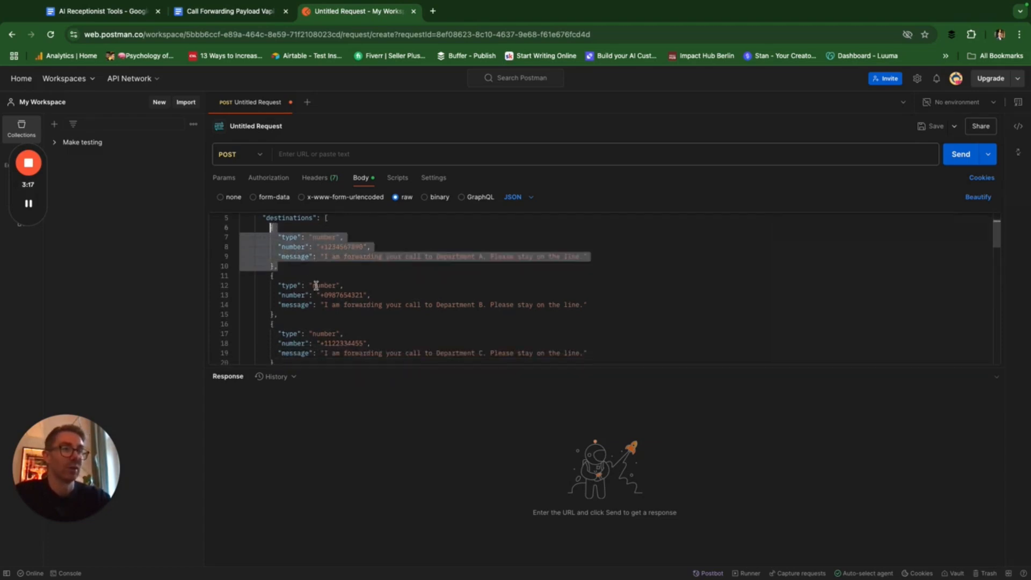
drag(280, 314, 271, 275)
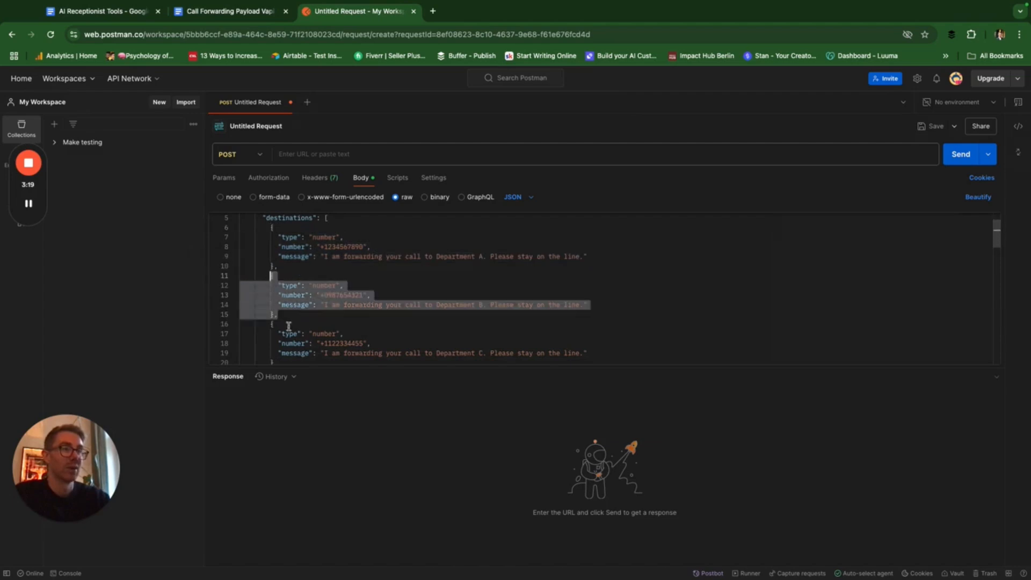
- Change the first destination message from 'Department A' to 'Anna' on line 9
scroll(282, 311, down, 3)
scroll(329, 315, down, 5)
scroll(329, 315, up, 10)
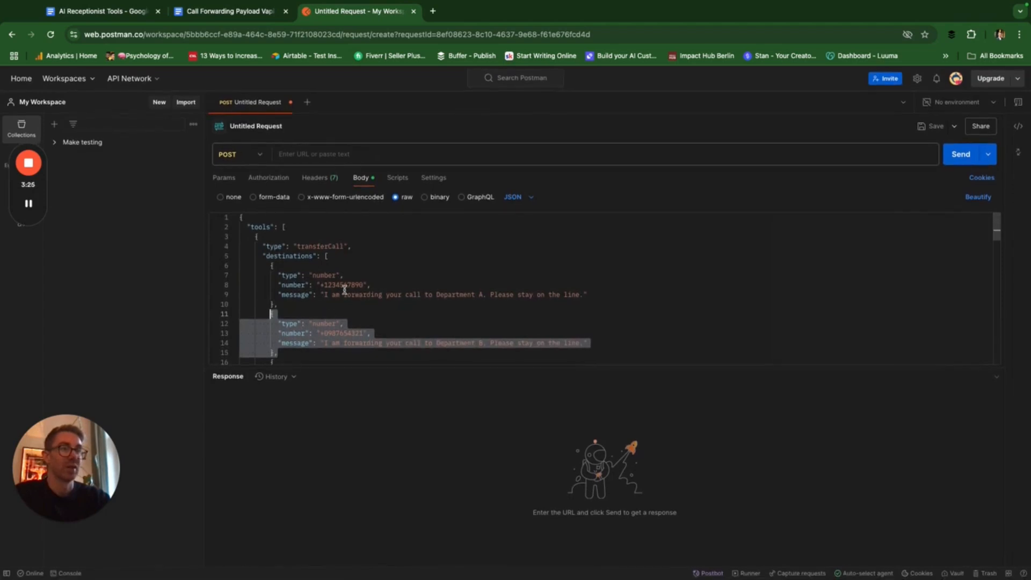
double_click(481, 294)
drag(450, 294, 437, 294)
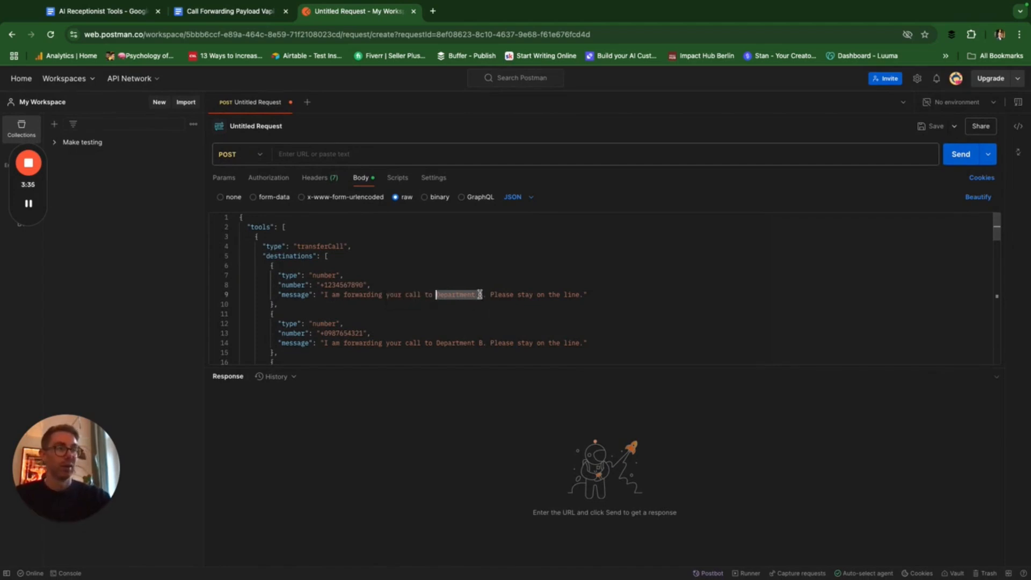
click(481, 294)
key(BackSpace)
key(BackSpace)
key(BackSpace)
key(BackSpace)
key(BackSpace)
key(BackSpace)
key(BackSpace)
key(BackSpace)
key(BackSpace)
key(BackSpace)
key(BackSpace)
key(BackSpace)
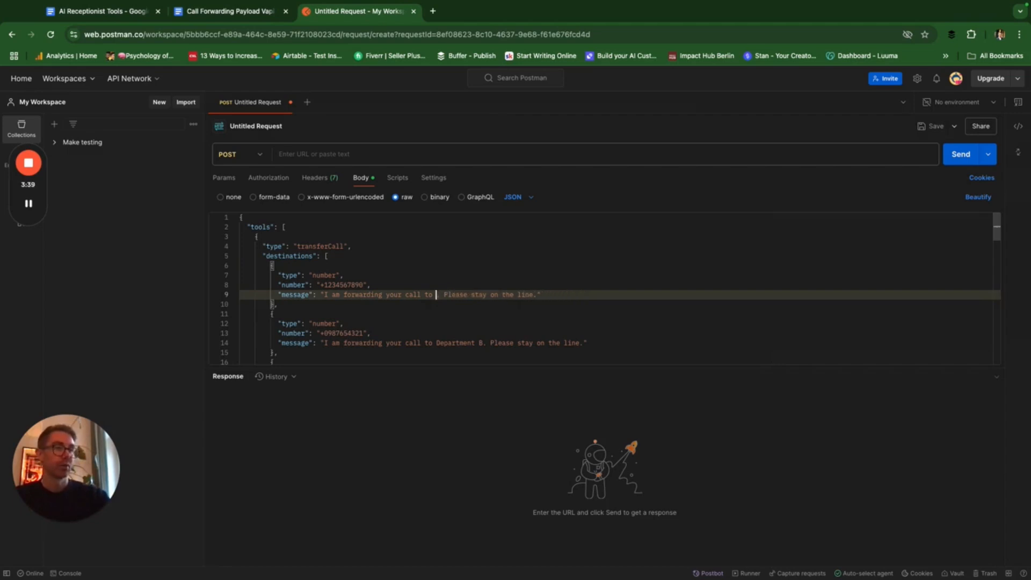
text(Anna)
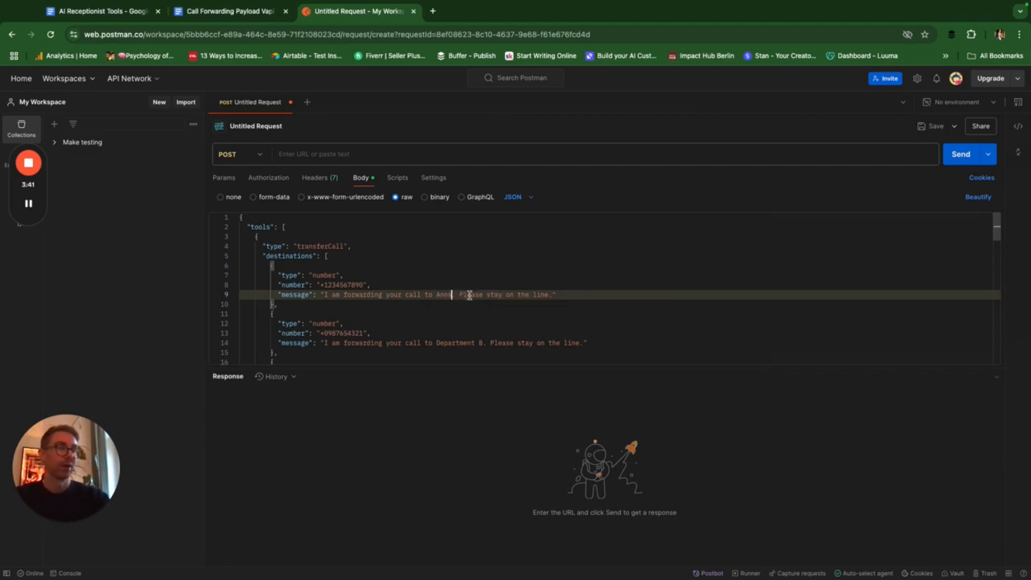
- Change the second destination message from 'Department B' to 'David', then select the third destination
click(446, 320)
scroll(446, 319, down, 2)
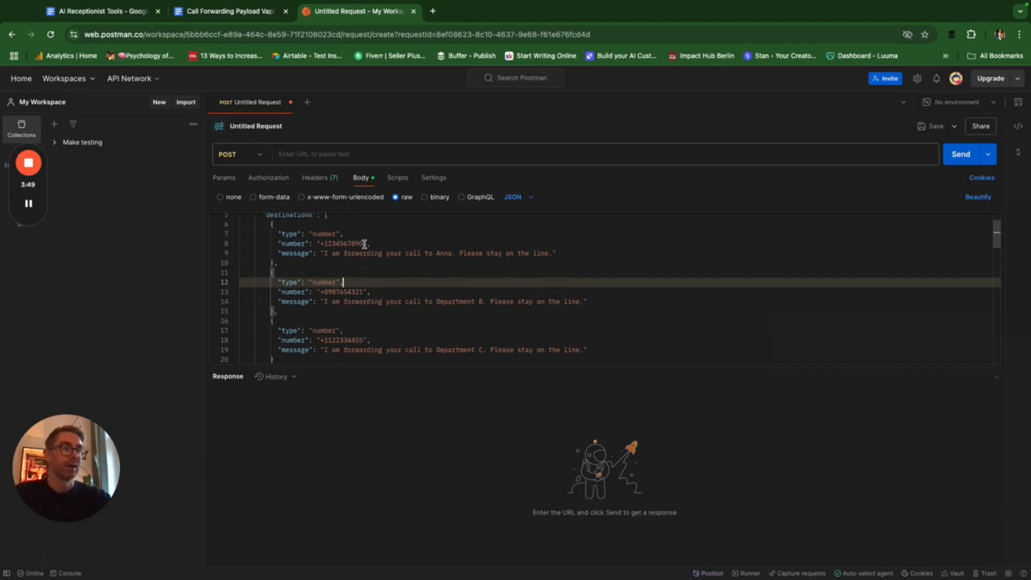
click(363, 244)
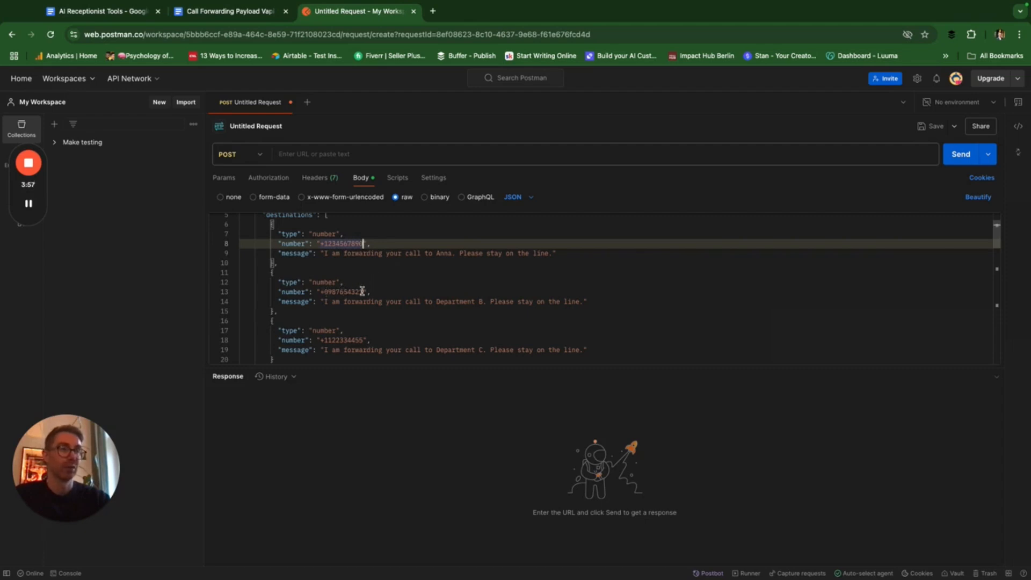
click(480, 301)
key(BackSpace)
key(BackSpace)
key(BackSpace)
key(BackSpace)
key(BackSpace)
key(BackSpace)
key(BackSpace)
key(BackSpace)
key(BackSpace)
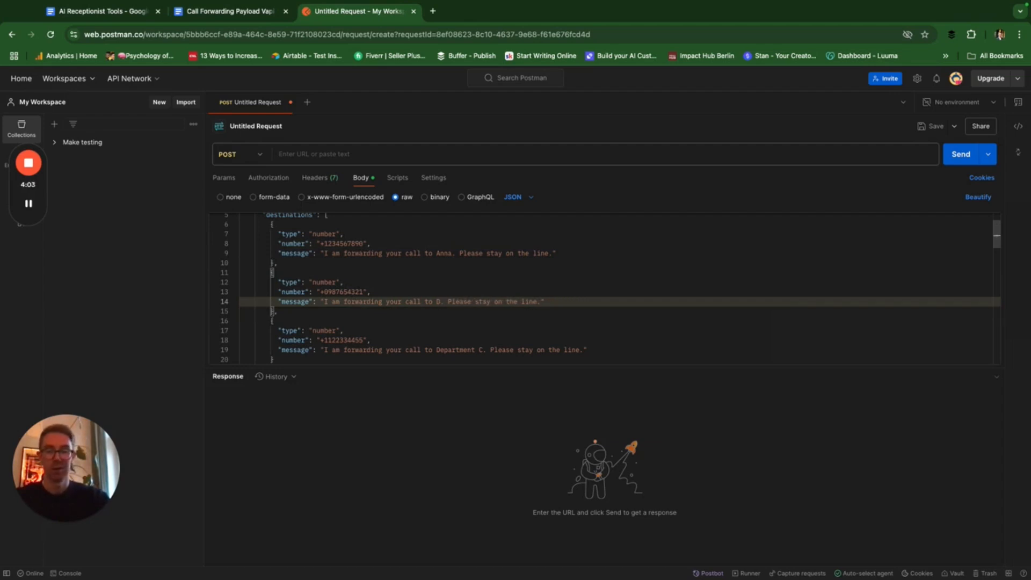
text(avid)
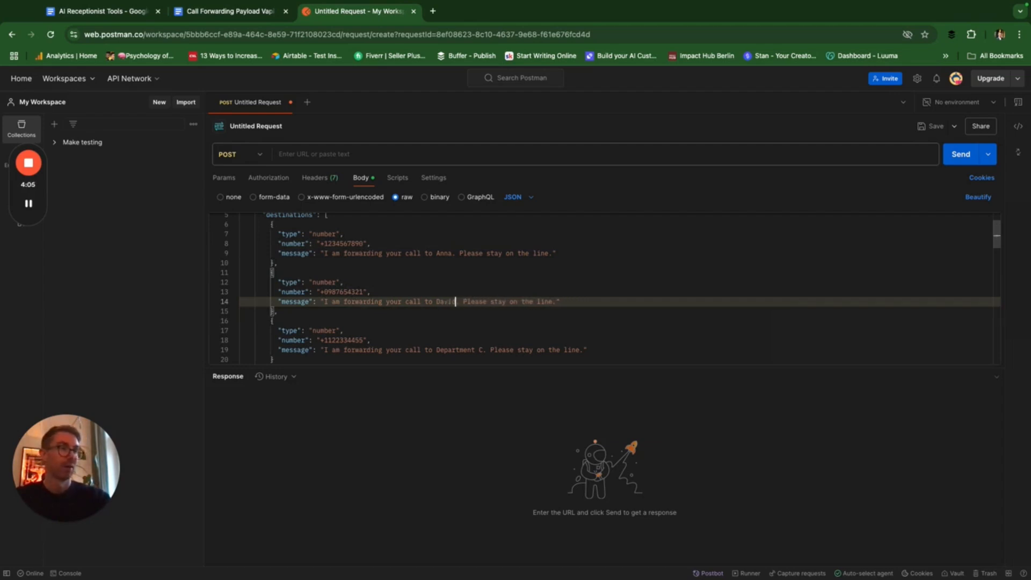
click(515, 321)
scroll(515, 321, down, 1)
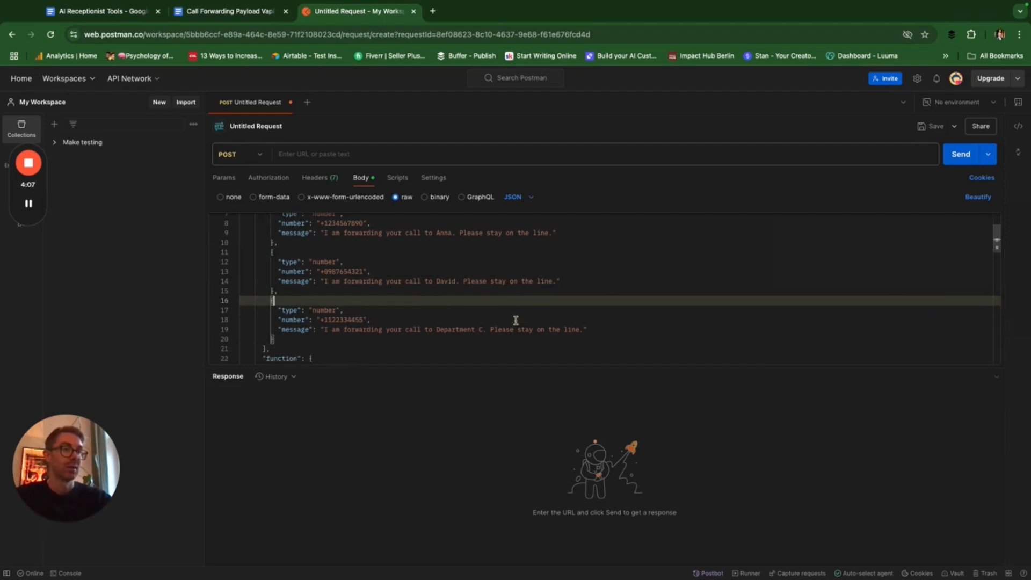
double_click(341, 310)
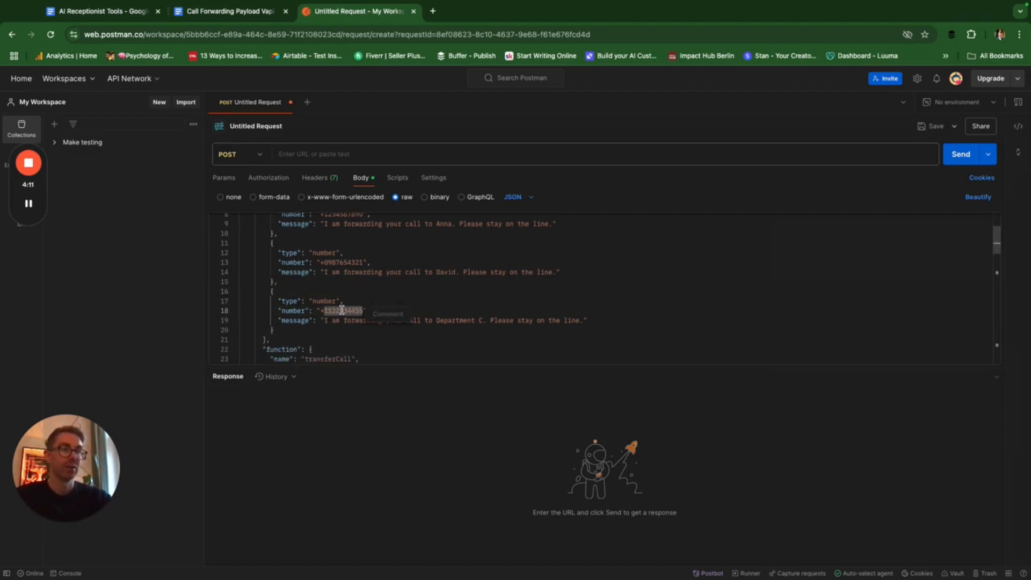
double_click(471, 321)
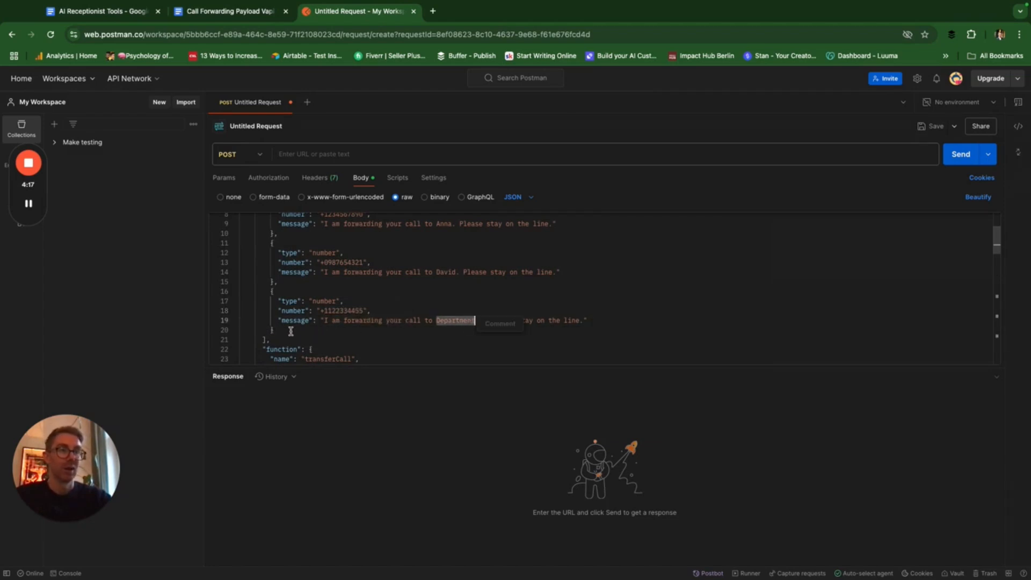
- Delete the third destination object and the trailing comma after the second destination
drag(301, 331, 267, 291)
key(BackSpace)
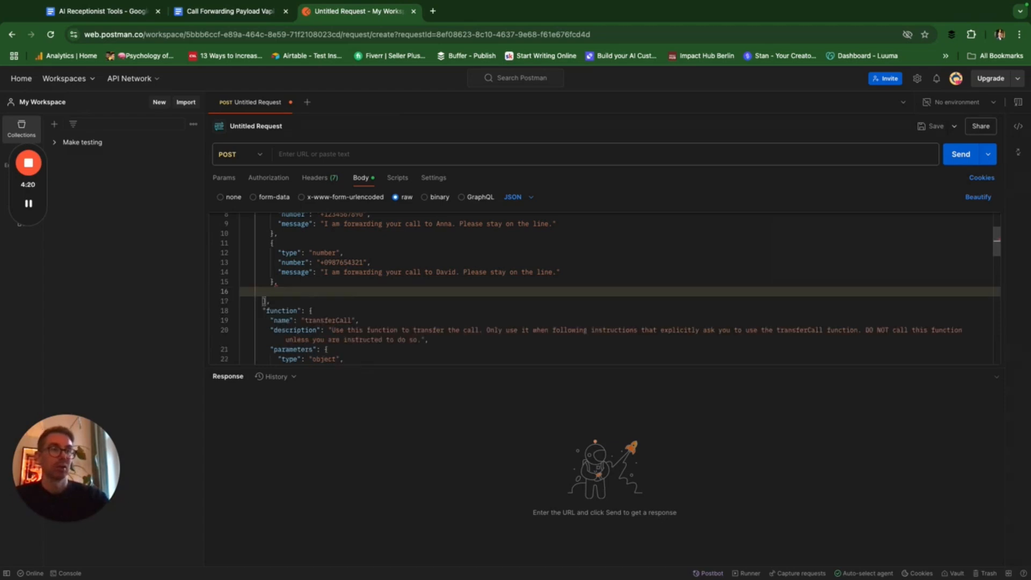
key(BackSpace)
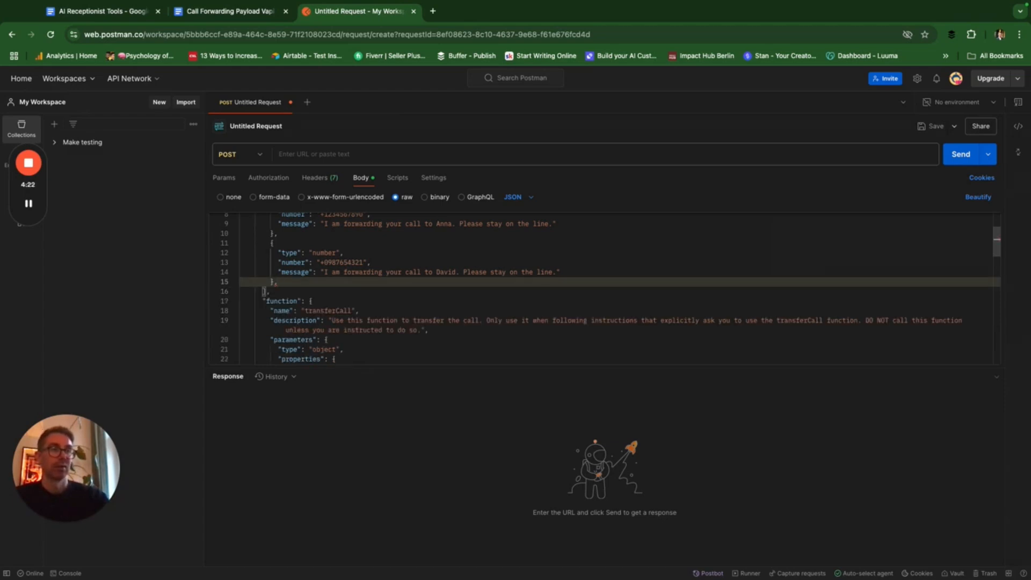
key(BackSpace)
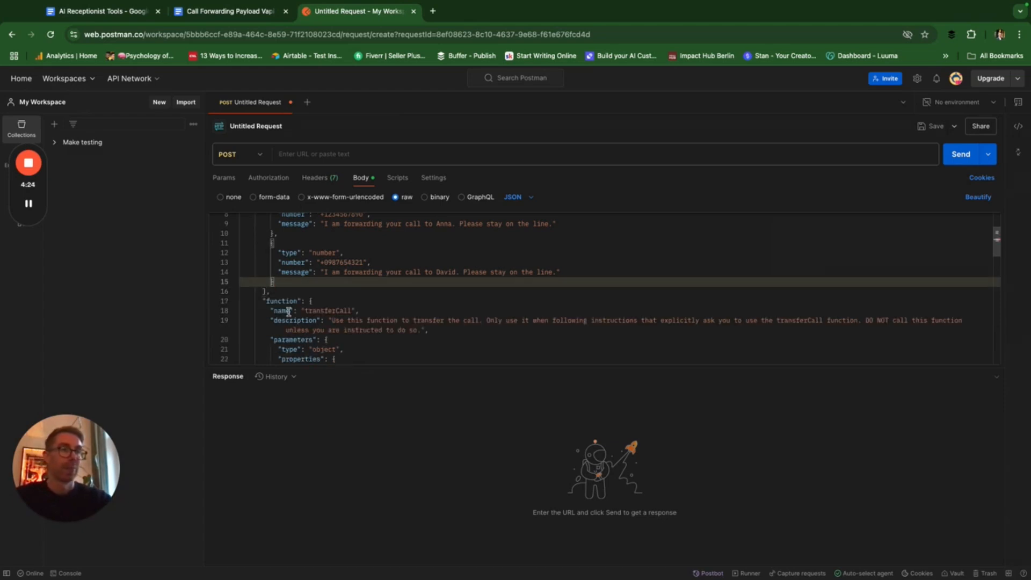
- Remove the third phone number from the destination parameter's enum list
scroll(341, 311, down, 3)
scroll(340, 311, down, 2)
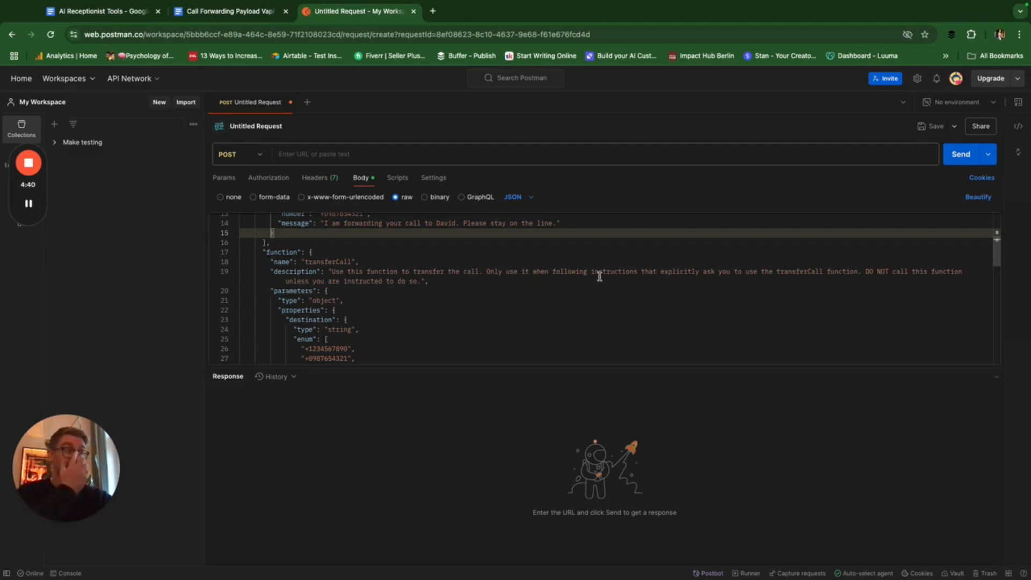
scroll(599, 277, down, 1)
scroll(599, 276, down, 1)
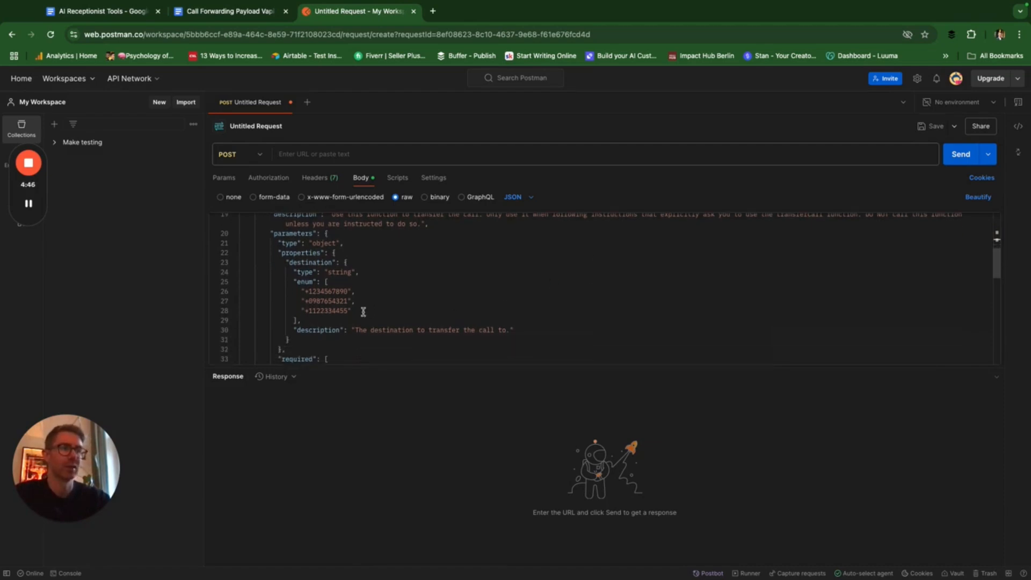
double_click(329, 291)
double_click(326, 300)
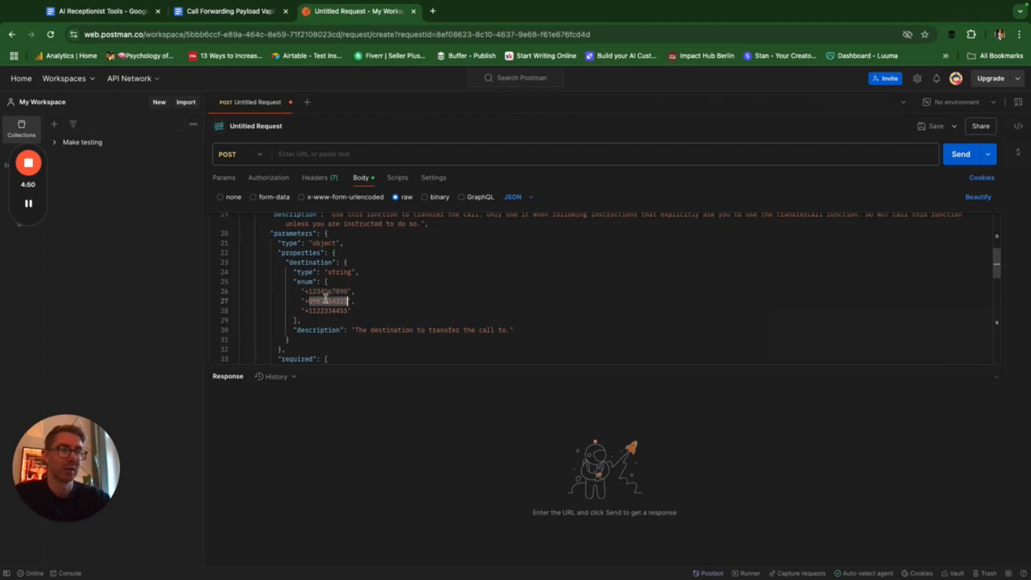
double_click(329, 311)
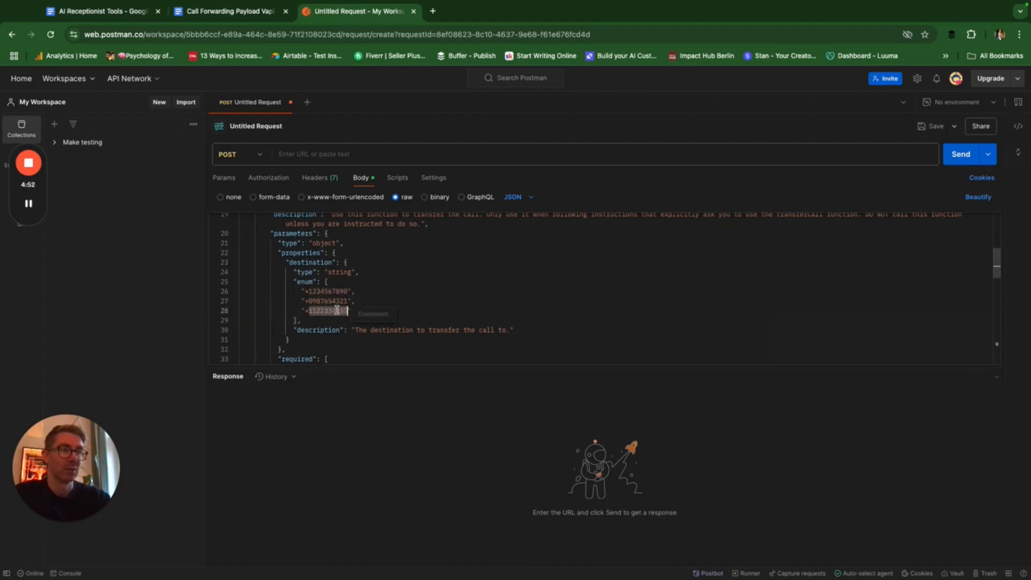
click(348, 310)
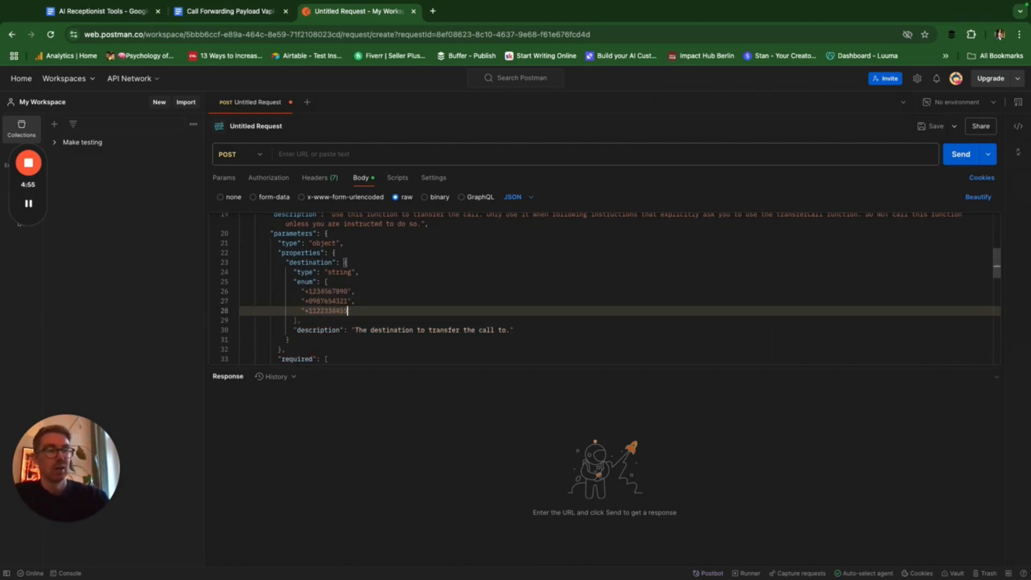
key(BackSpace)
key(BackSpace)
key(BackSpace)
key(BackSpace)
key(BackSpace)
key(BackSpace)
key(BackSpace)
key(BackSpace)
key(BackSpace)
key(BackSpace)
key(BackSpace)
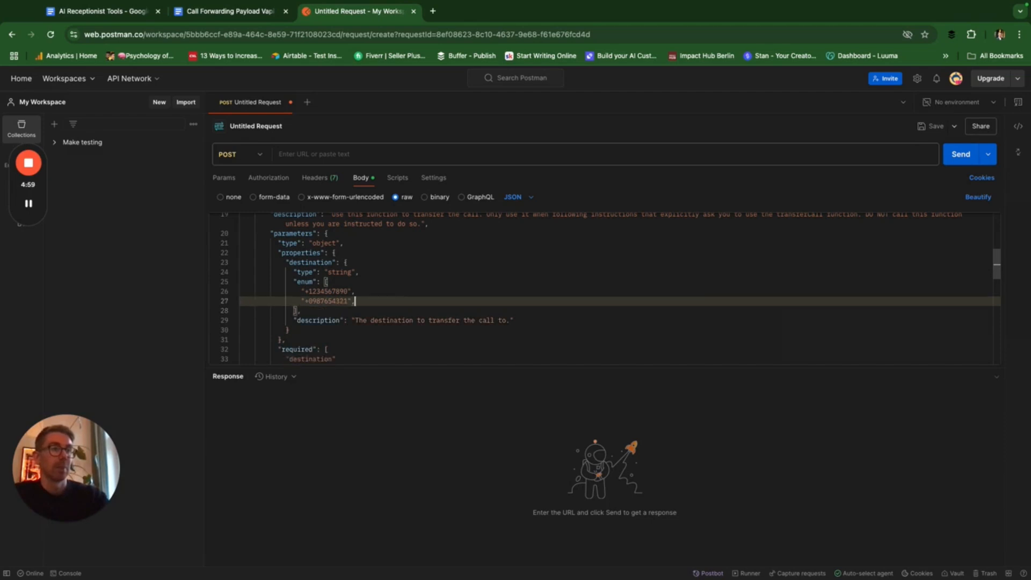
- Replace 'Department A' with 'Anna' in the first request-start message
scroll(390, 309, down, 5)
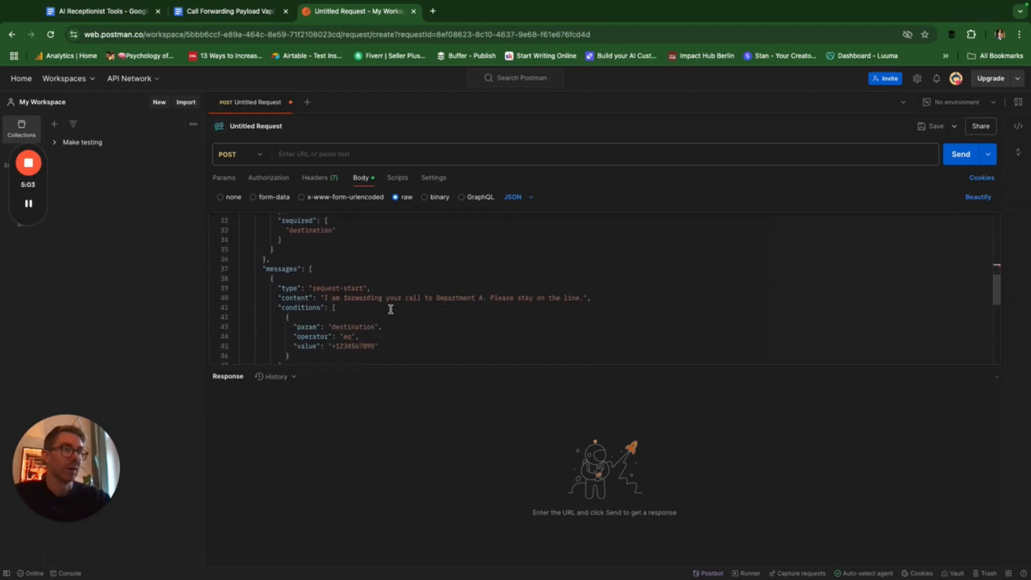
scroll(421, 309, down, 3)
scroll(438, 302, up, 1)
click(482, 262)
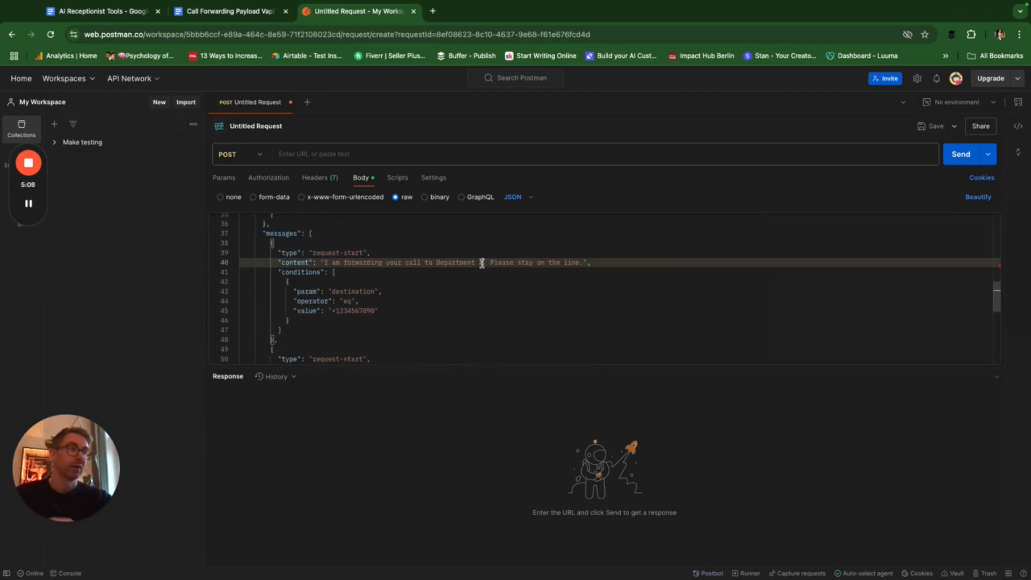
key(BackSpace)
key(BackSpace)
key(BackSpace)
key(BackSpace)
key(BackSpace)
key(BackSpace)
key(BackSpace)
key(BackSpace)
key(BackSpace)
key(BackSpace)
key(BackSpace)
key(BackSpace)
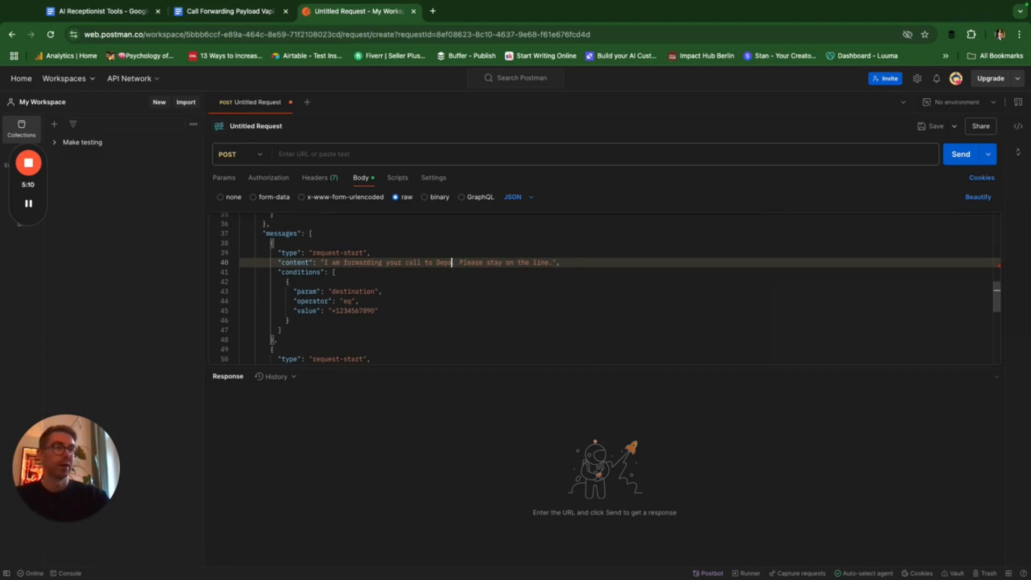
text(Anna)
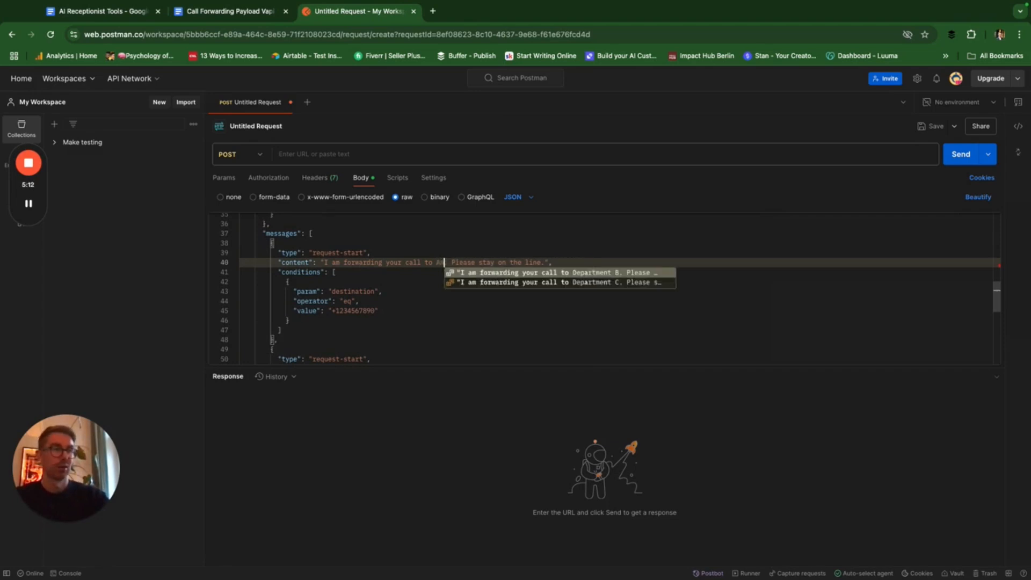
double_click(354, 310)
- Replace 'Department B' with 'David' in the second request-start message
scroll(353, 311, down, 1)
scroll(353, 311, down, 3)
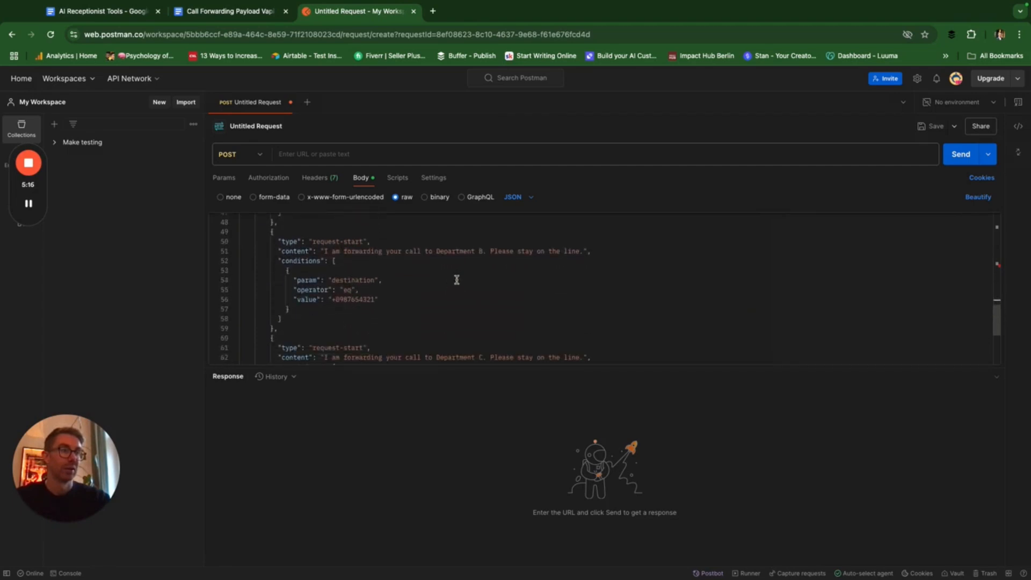
click(482, 251)
key(BackSpace)
key(BackSpace)
key(BackSpace)
key(BackSpace)
key(BackSpace)
key(BackSpace)
key(BackSpace)
key(BackSpace)
key(BackSpace)
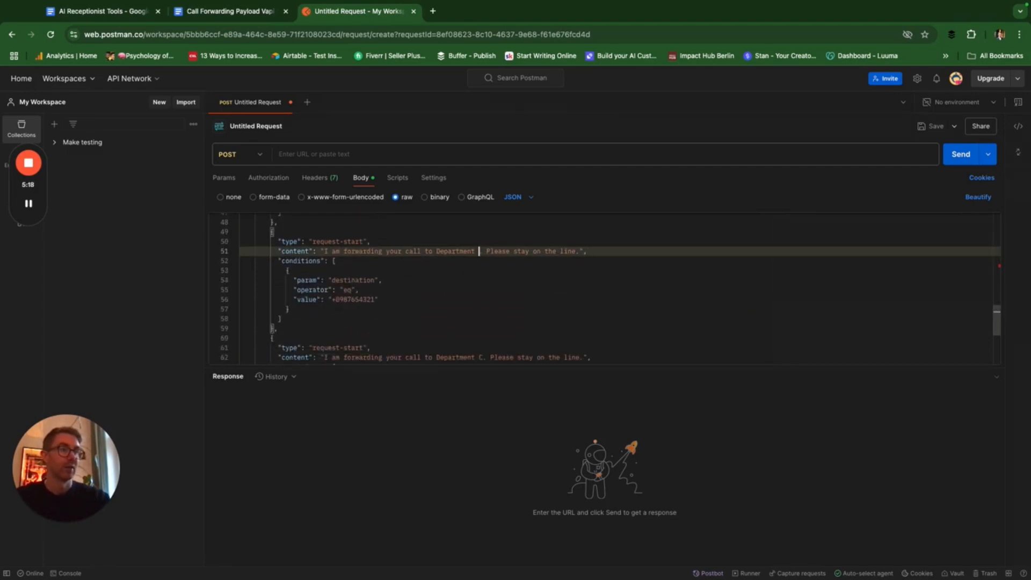
key(BackSpace)
key(BackSpace)
key(BackSpace)
key(BackSpace)
text(David)
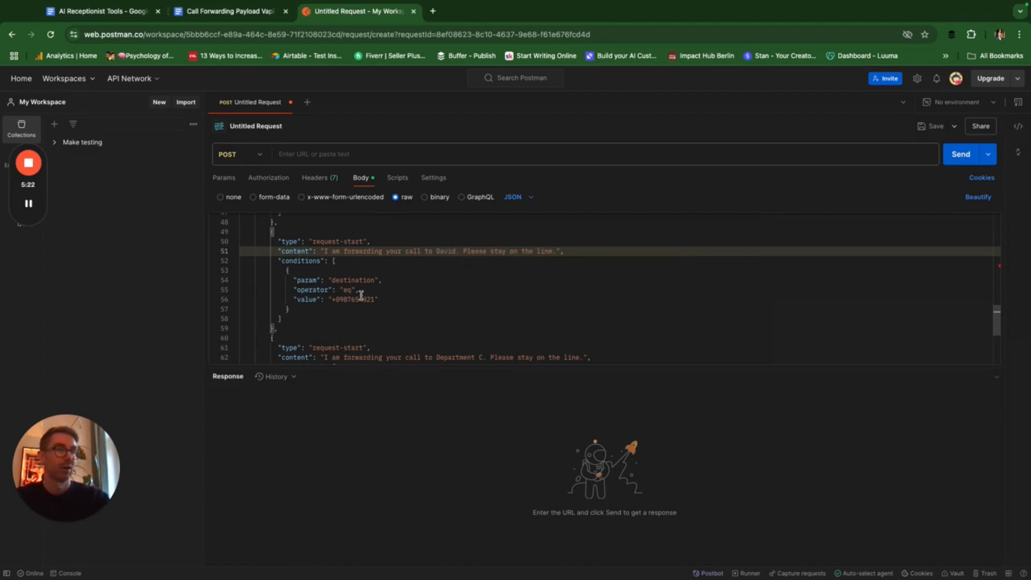
double_click(352, 299)
- Delete the Department C message block and its leftover blank lines
scroll(351, 300, down, 5)
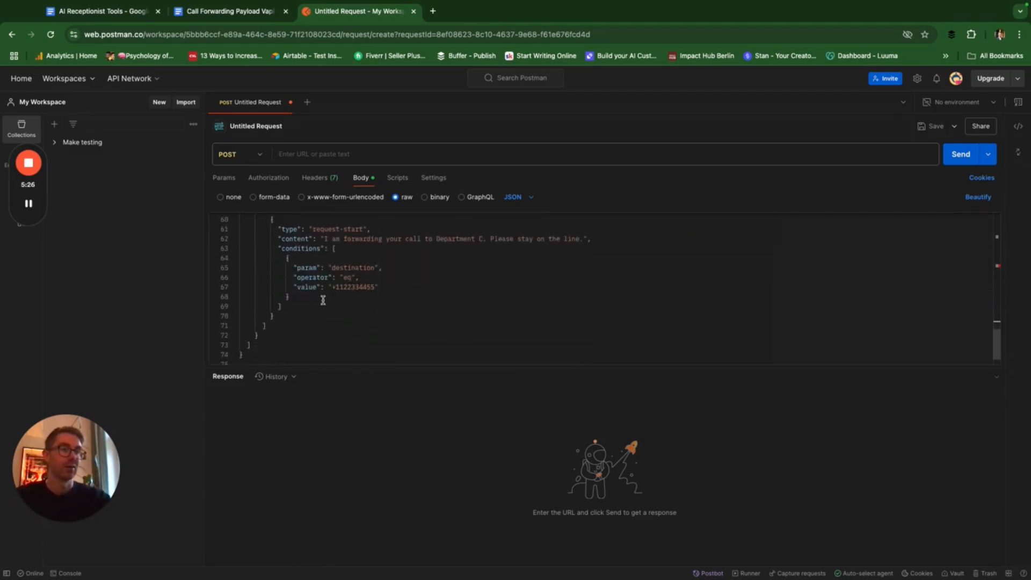
scroll(323, 299, down, 1)
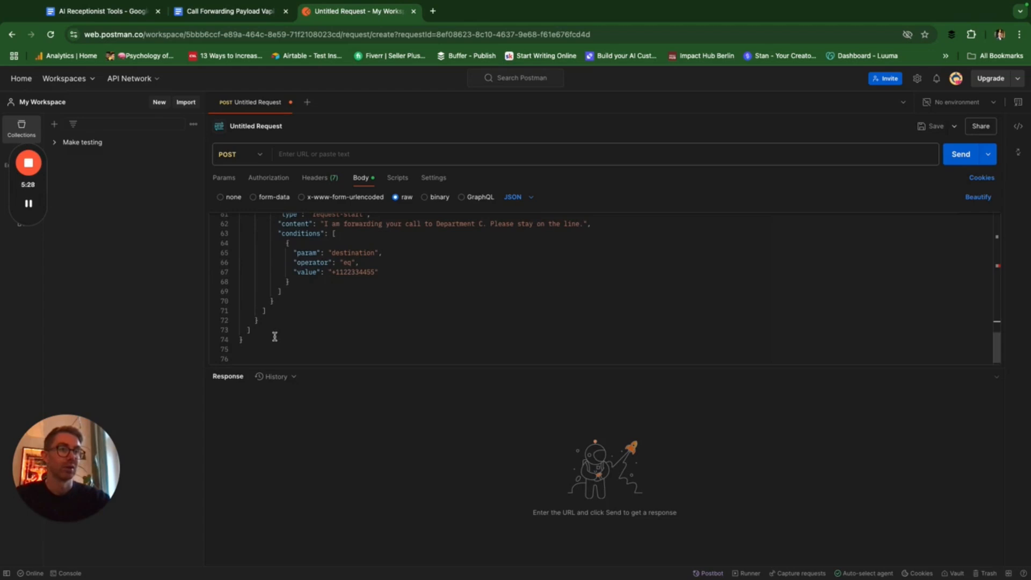
drag(274, 330, 262, 310)
scroll(248, 277, up, 4)
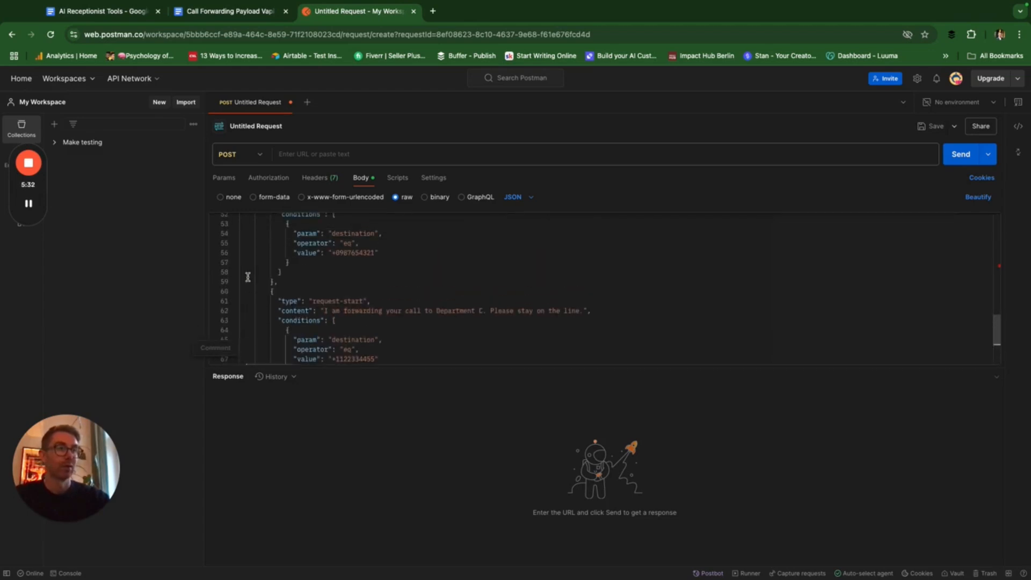
drag(247, 276, 225, 283)
key(BackSpace)
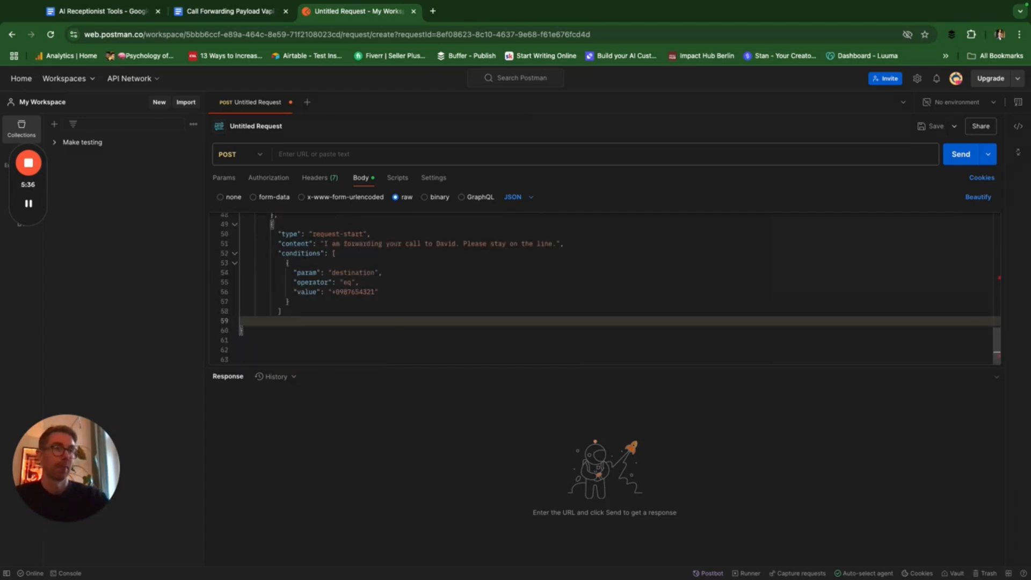
key(Down)
key(Right)
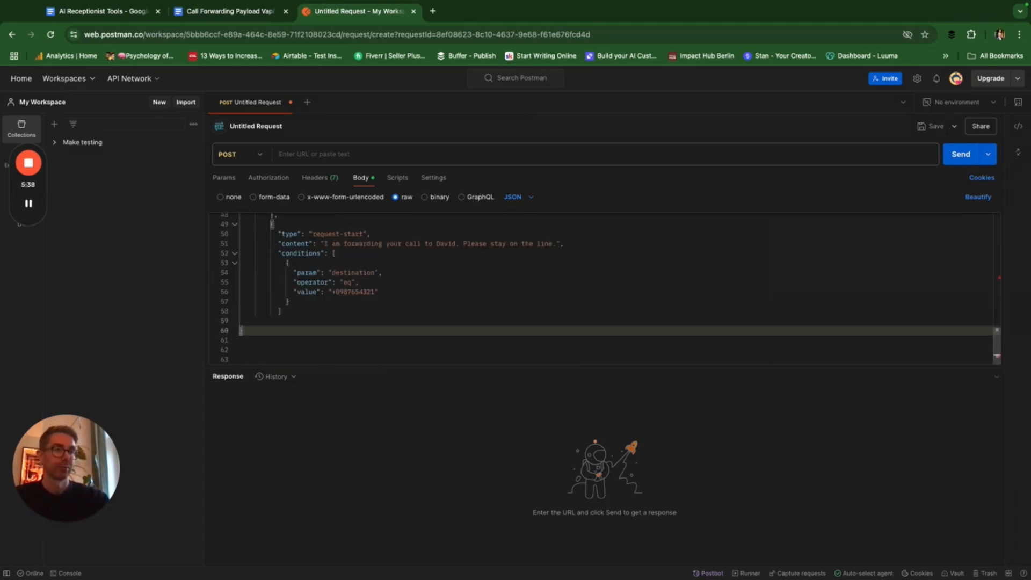
key(BackSpace)
key(BackSpace)
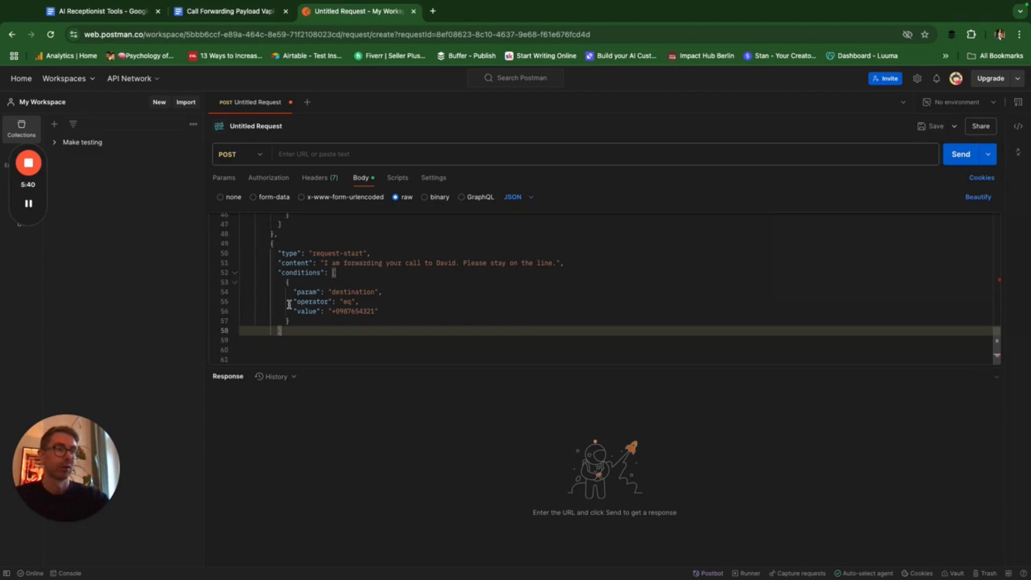
scroll(386, 264, up, 6)
scroll(386, 264, up, 9)
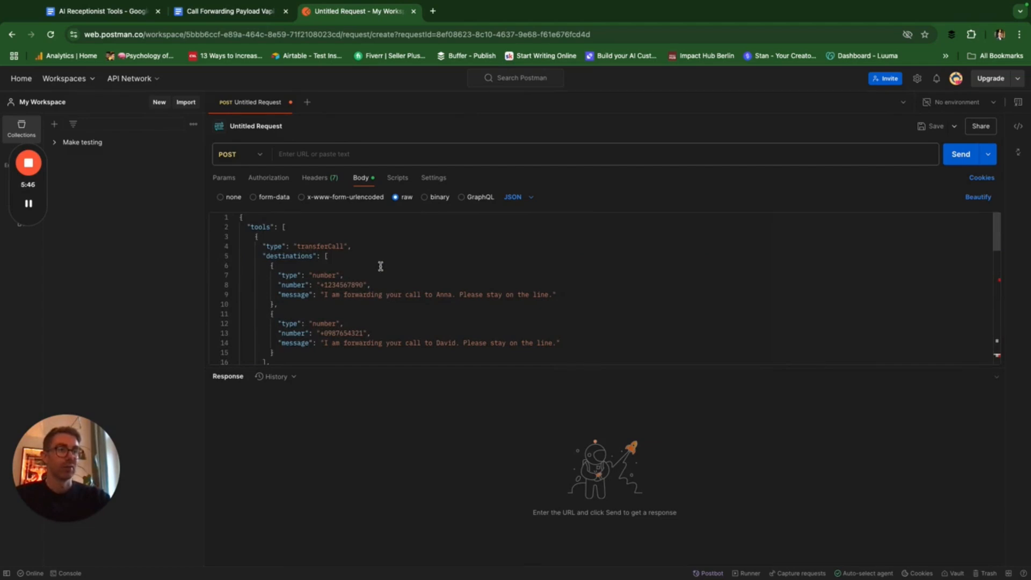
scroll(341, 285, down, 1)
double_click(339, 270)
double_click(445, 280)
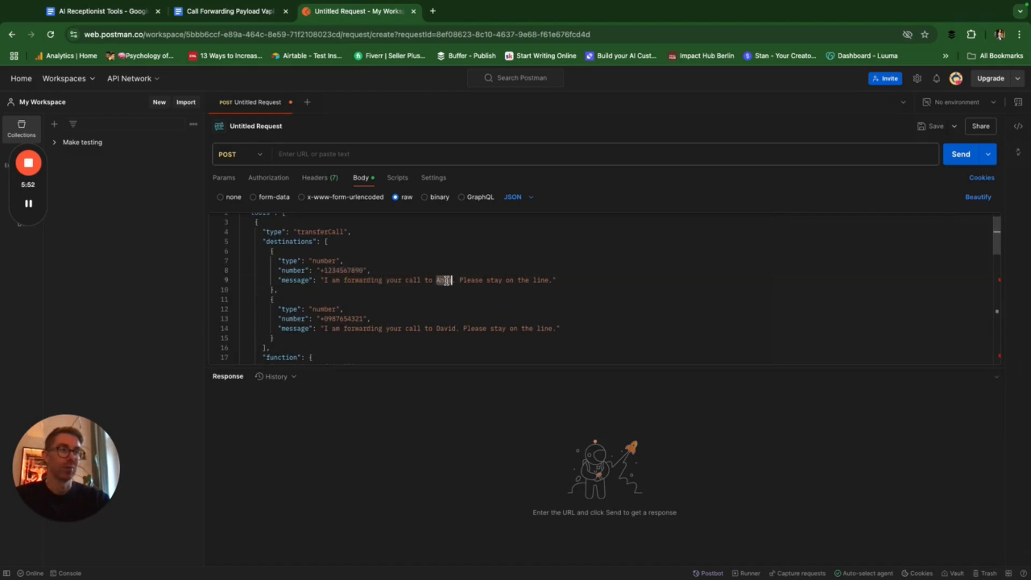
scroll(446, 279, down, 5)
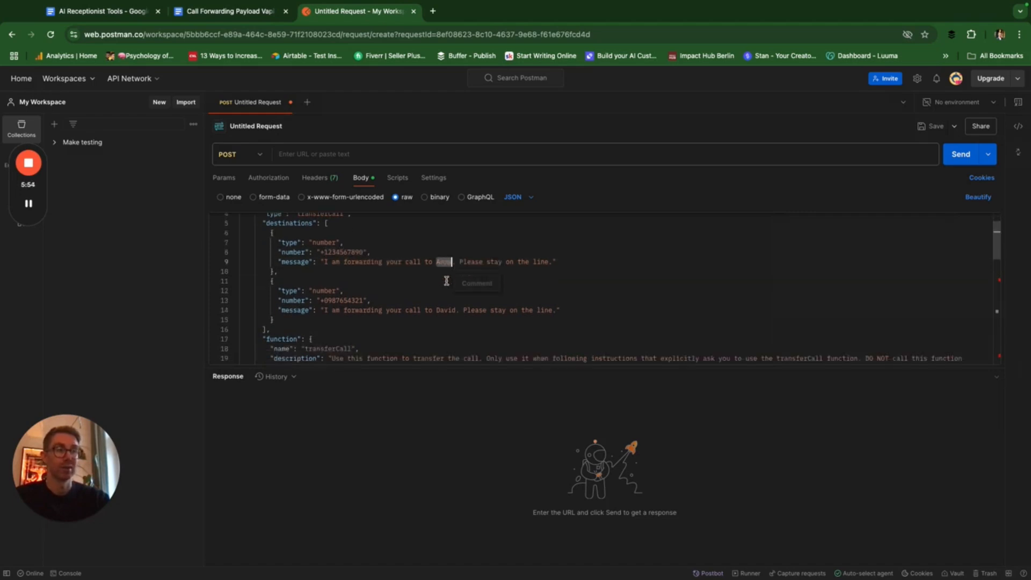
scroll(446, 280, down, 6)
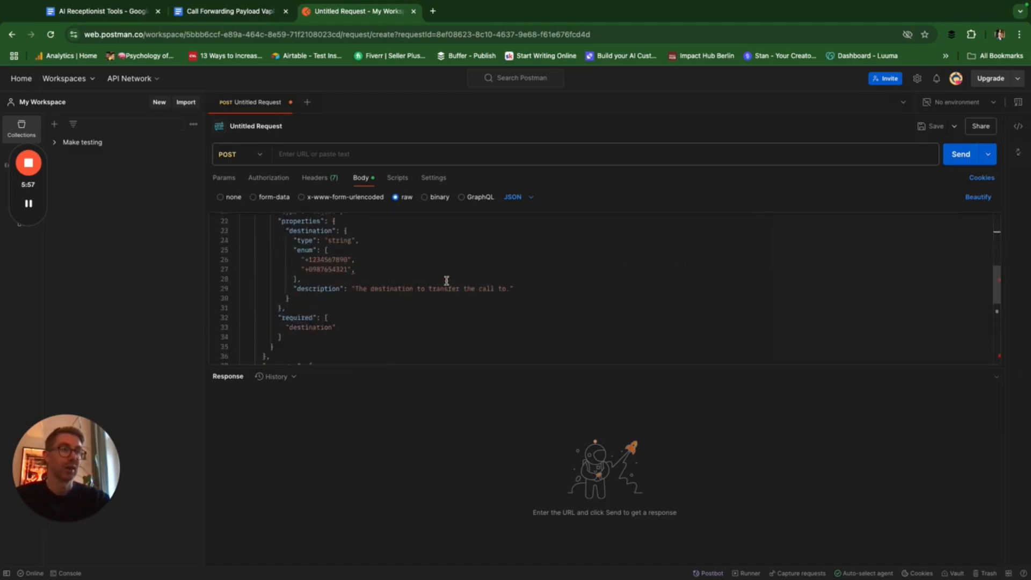
scroll(400, 265, down, 5)
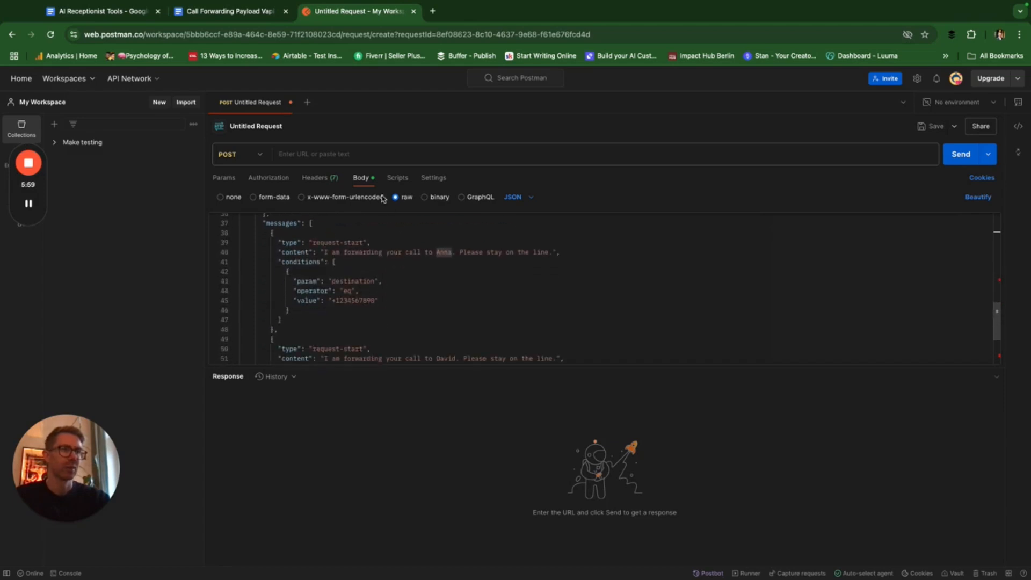
scroll(382, 237, up, 15)
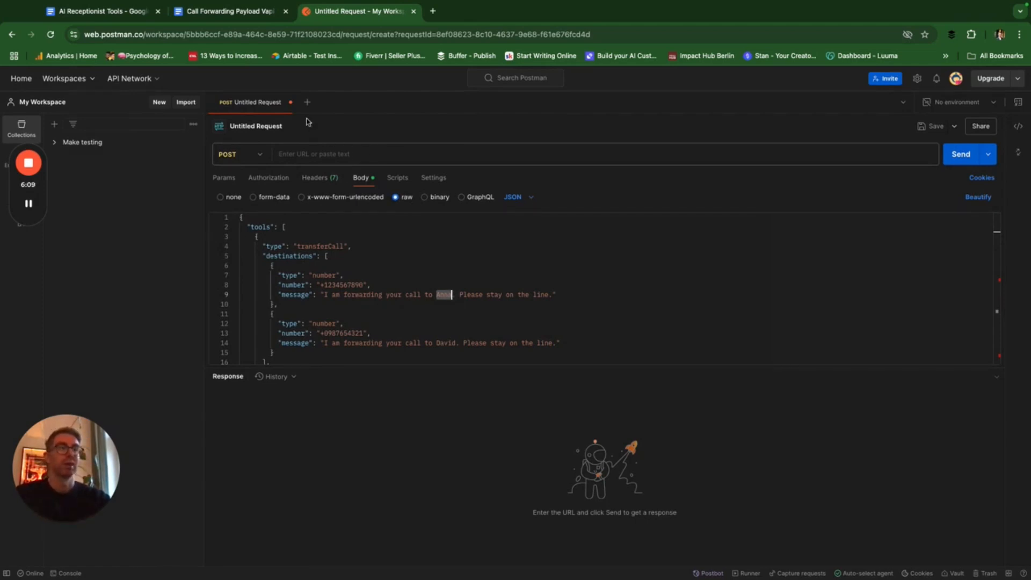
click(120, 13)
drag(562, 338, 473, 338)
key(super+c)
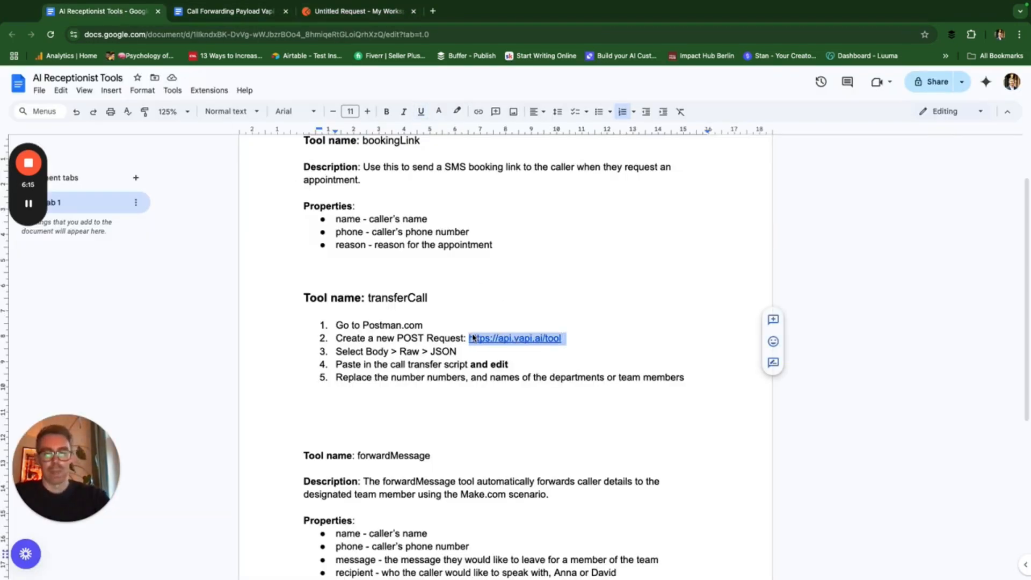
click(343, 12)
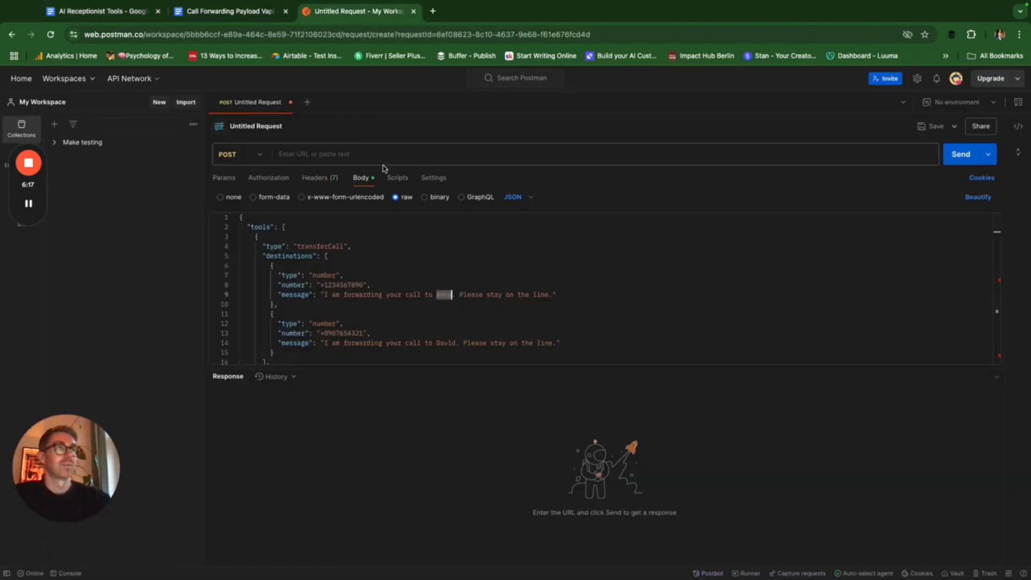
click(345, 155)
key(super+v)
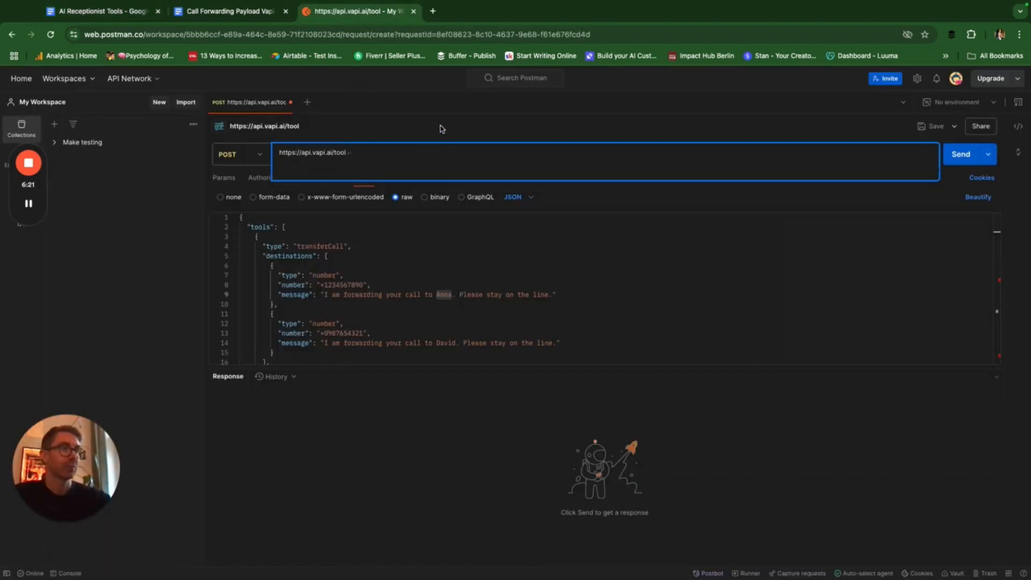
click(441, 128)
click(267, 178)
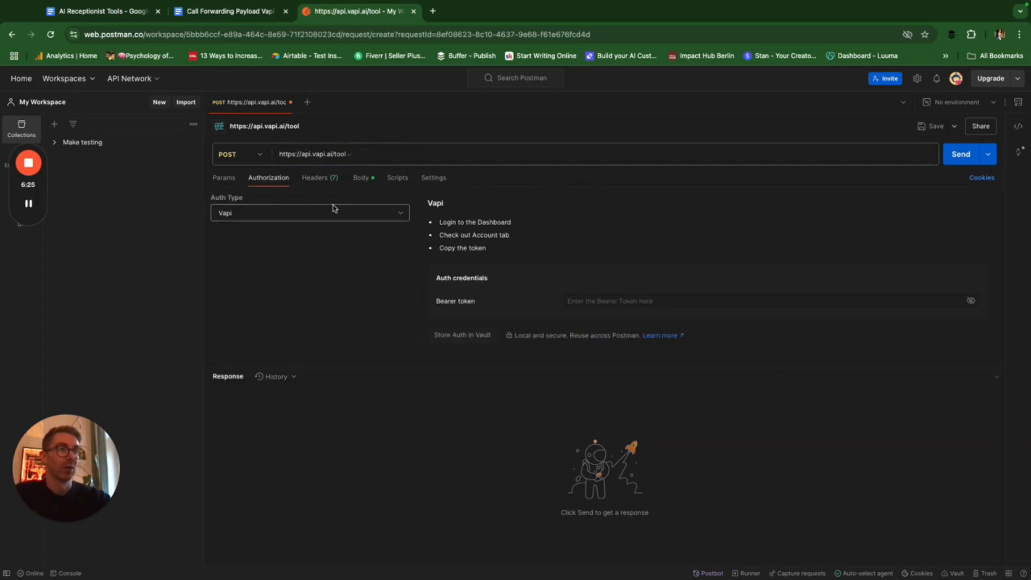
- Set the Postman request's authorization to Bearer Token and bring up the Vapi Create Tool docs
click(334, 213)
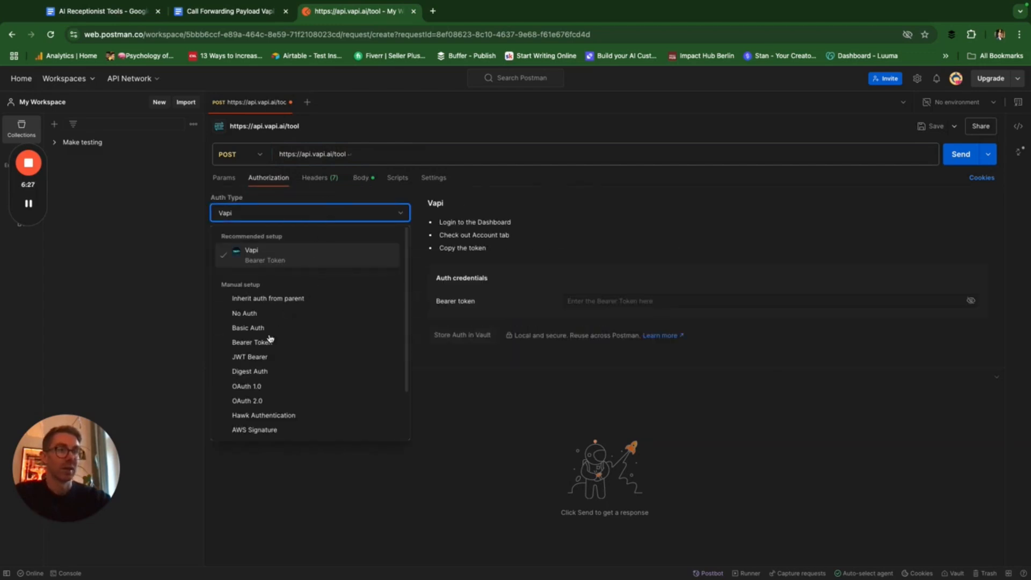
click(265, 344)
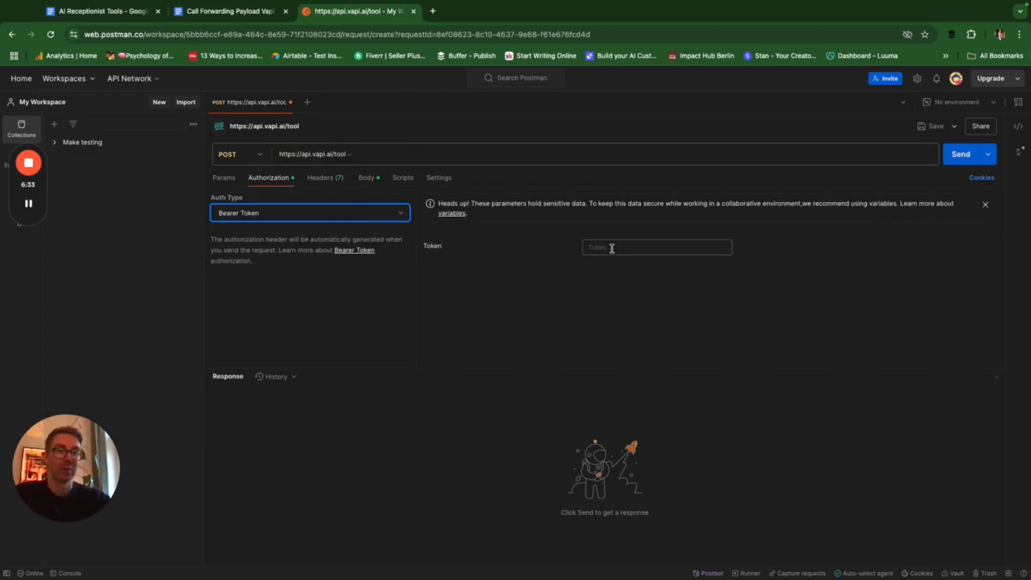
key(ctrl+Left)
key(ctrl+Right)
key(ctrl+Right)
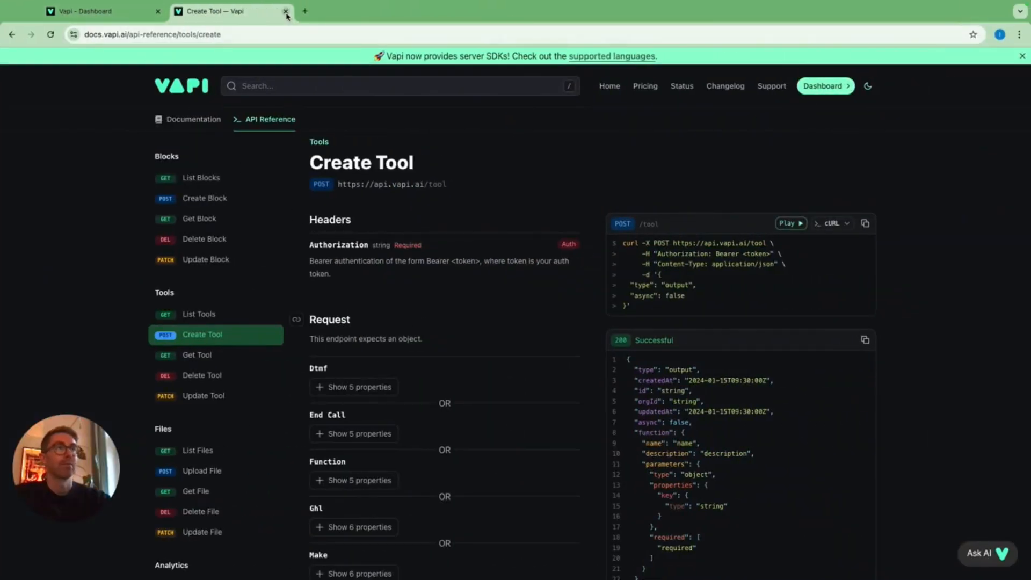
- Copy the organization's private API key from Vapi's API Keys page
click(285, 12)
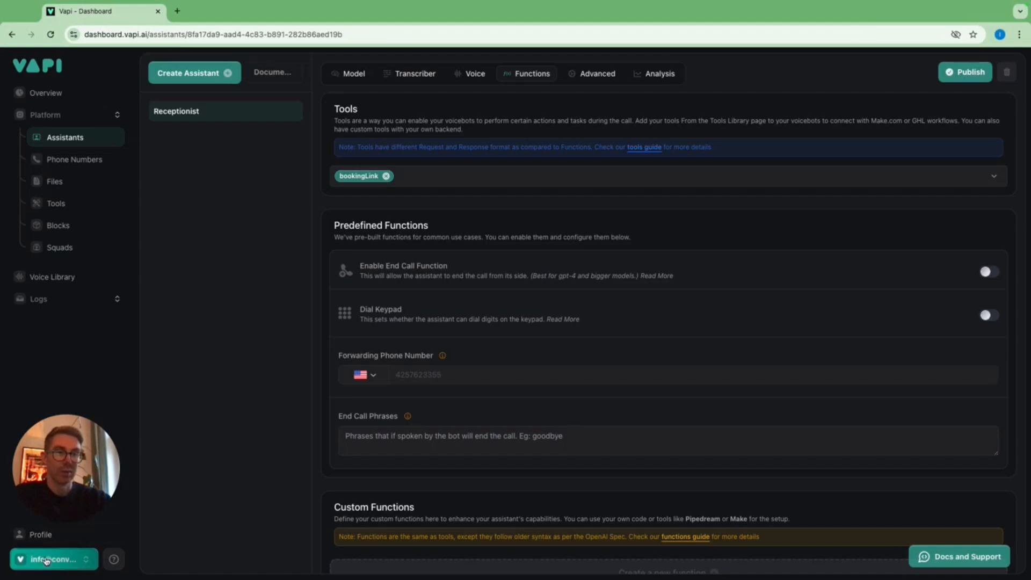
click(47, 560)
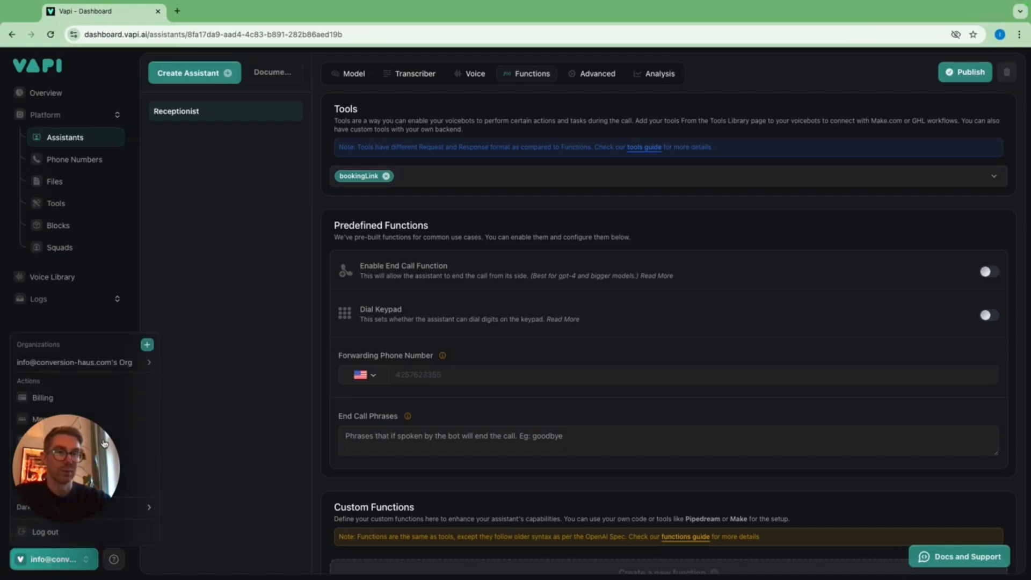
drag(100, 444, 98, 230)
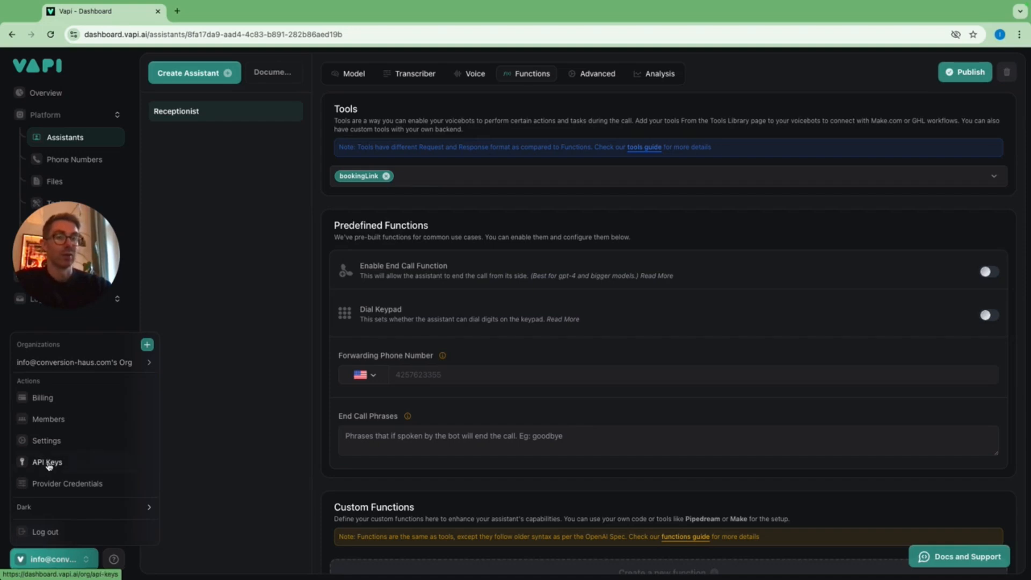
click(47, 464)
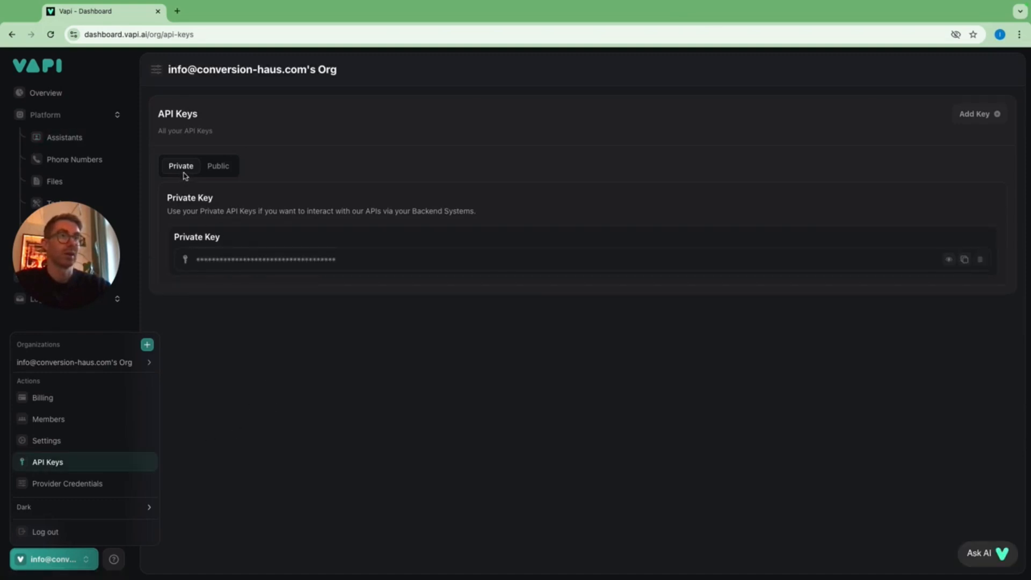
click(964, 261)
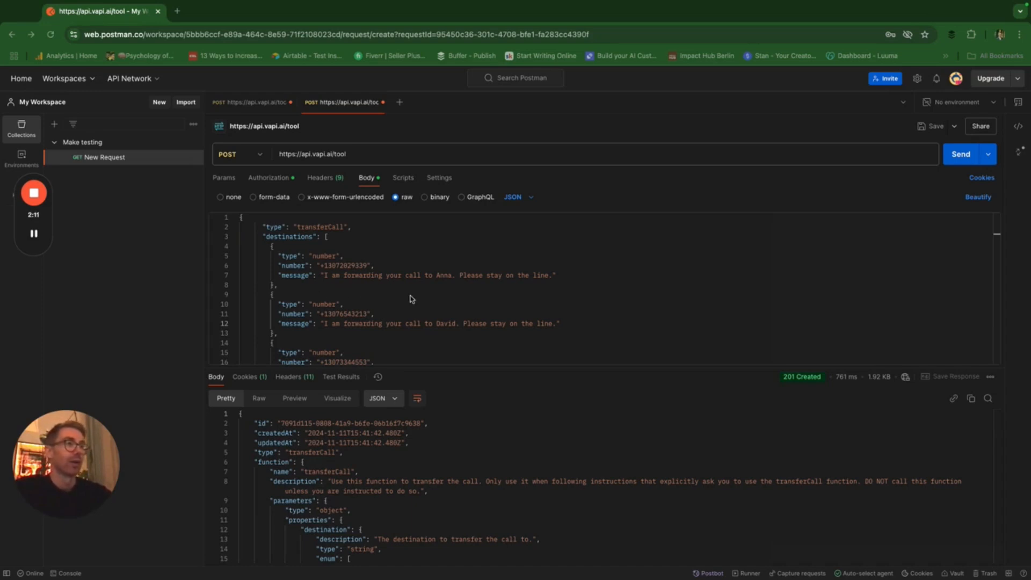
- Inspect the transferCall tool in Vapi's Tools list, then close the Miro board tab
scroll(558, 314, down, 1)
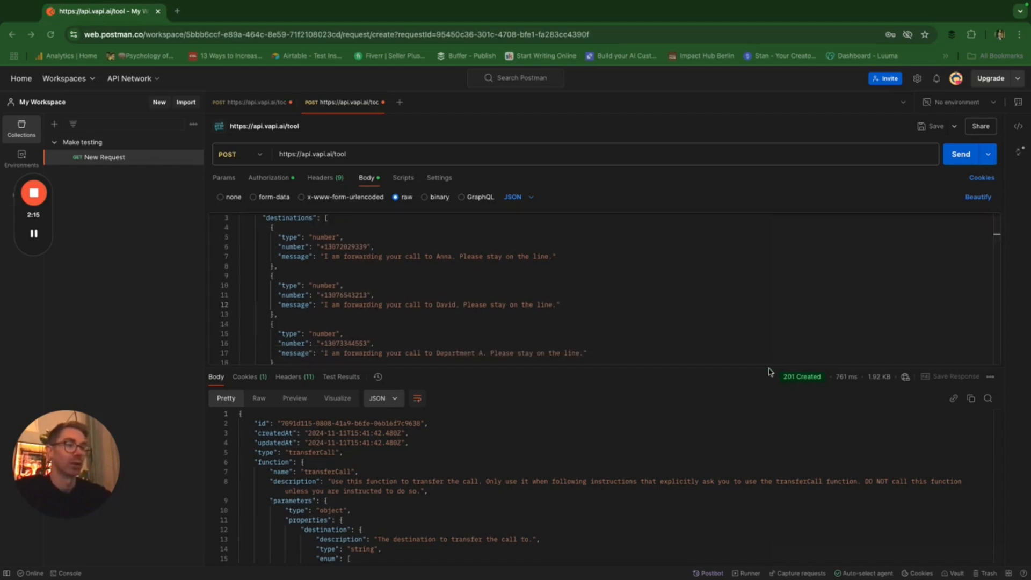
key(ctrl+Left)
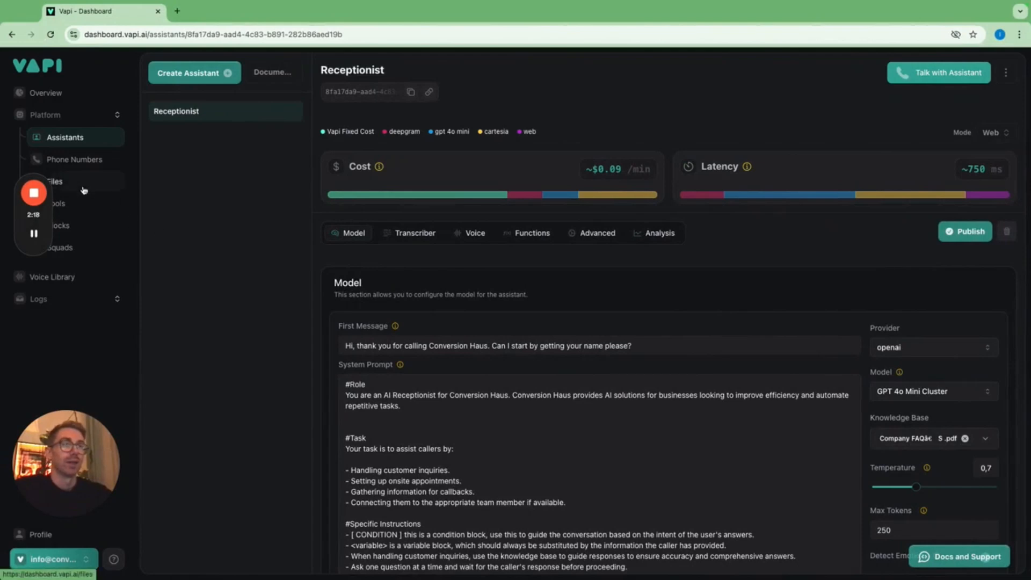
click(83, 203)
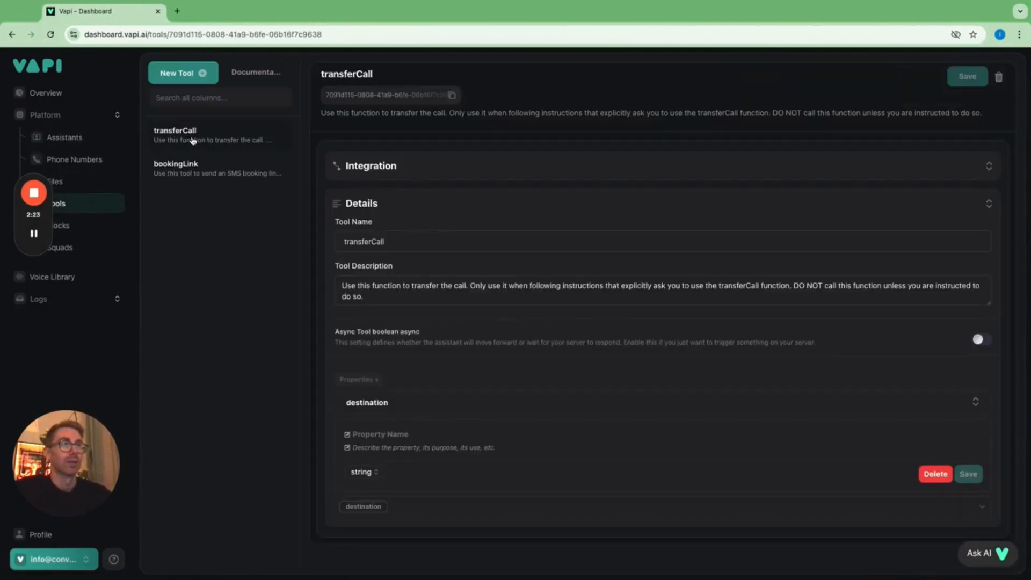
click(197, 141)
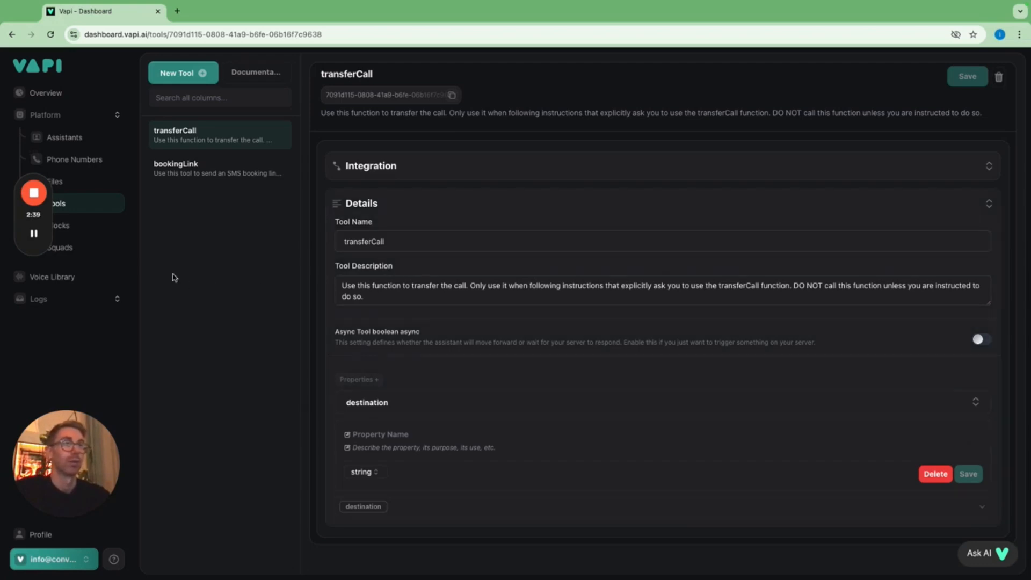
click(34, 233)
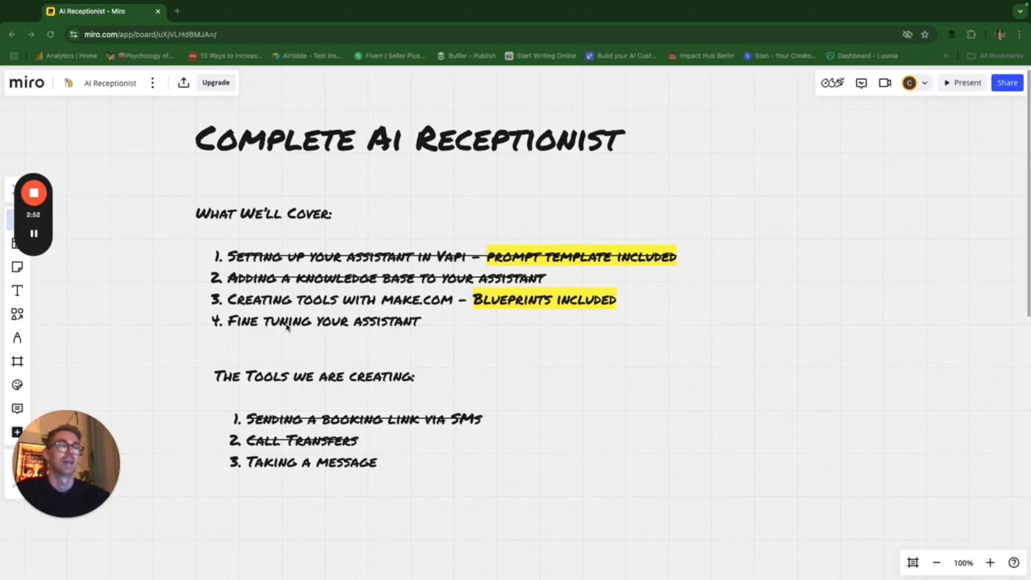
click(157, 12)
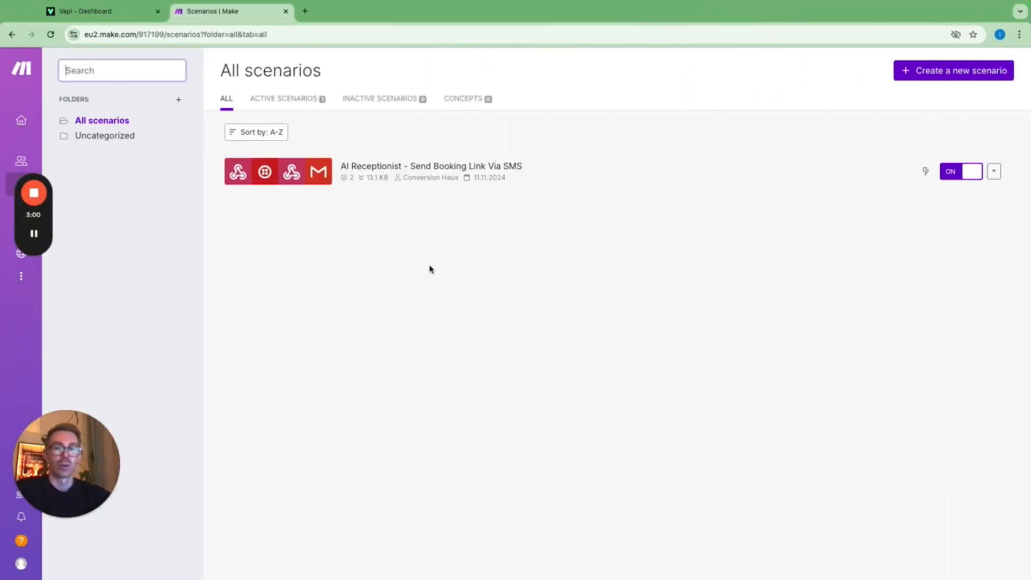
- Start a blank Make scenario and import the Call Transfer - Take A Message blueprint
click(969, 76)
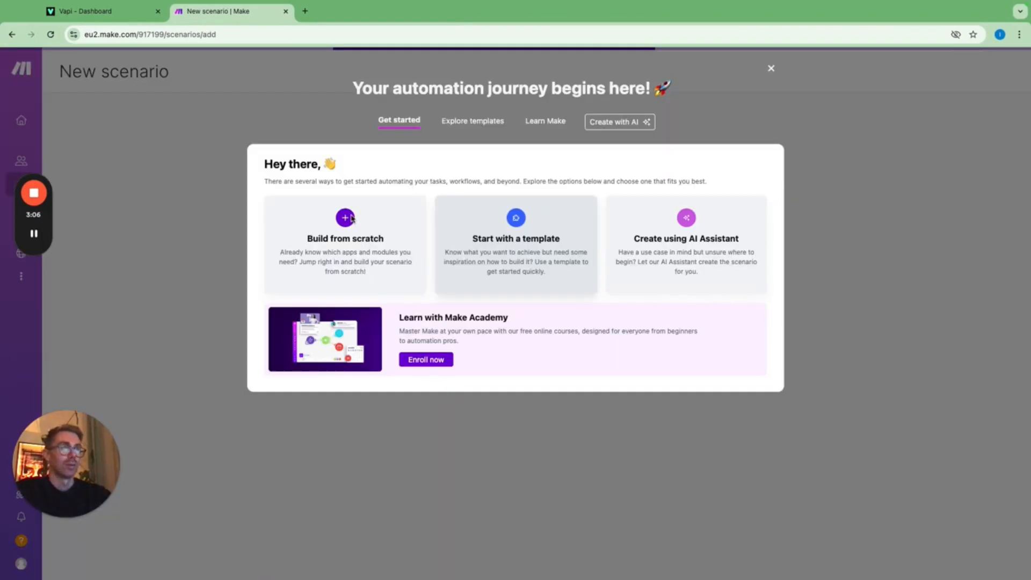
click(347, 217)
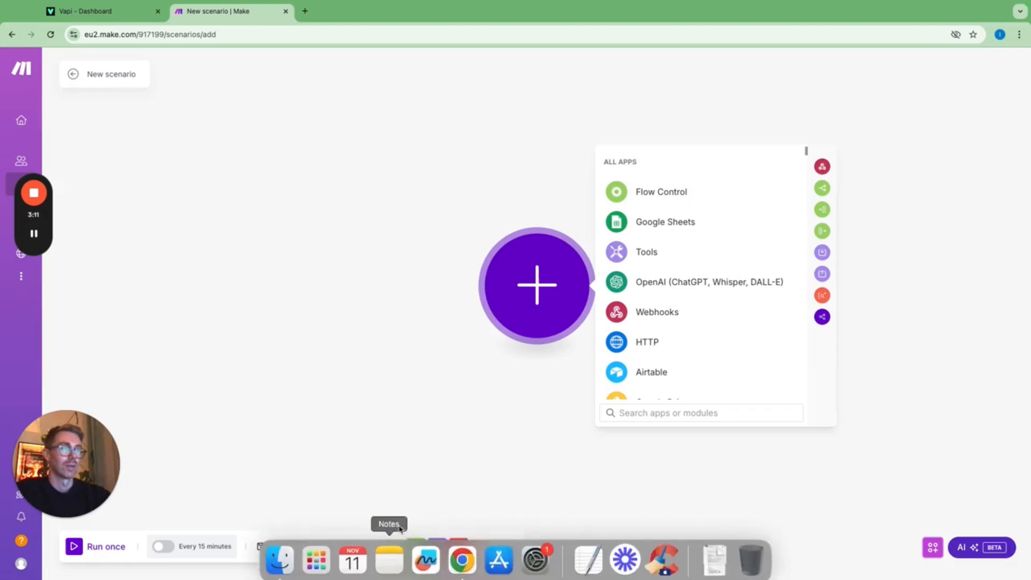
click(391, 547)
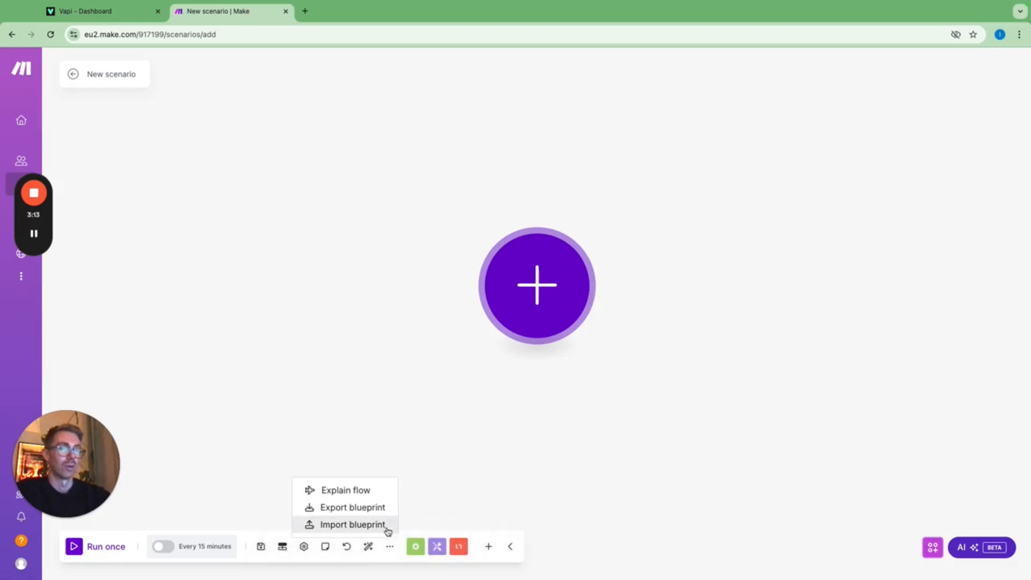
click(384, 527)
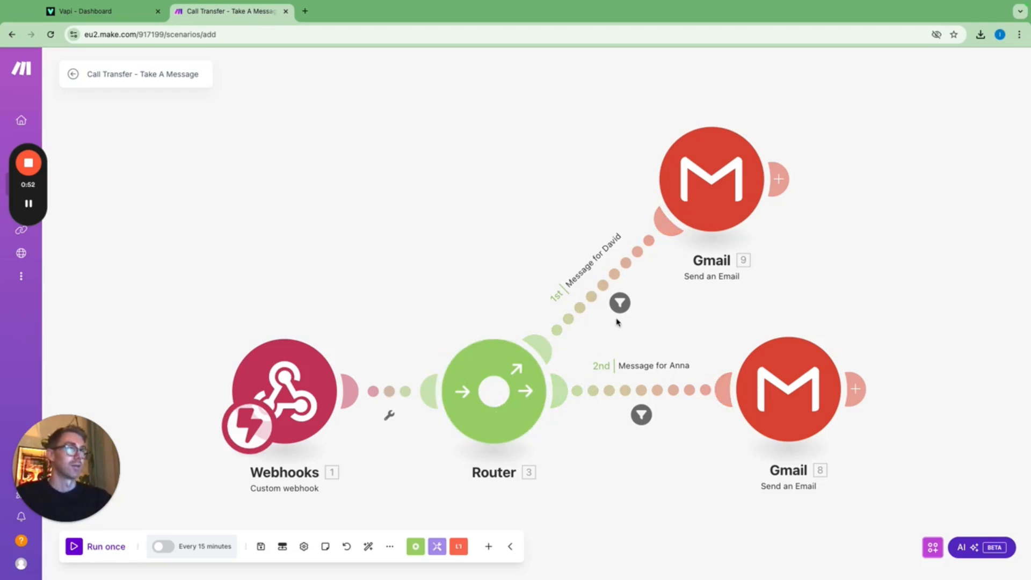
- Create a 'Leave a Message' webhook for the scenario trigger and copy its address
click(300, 397)
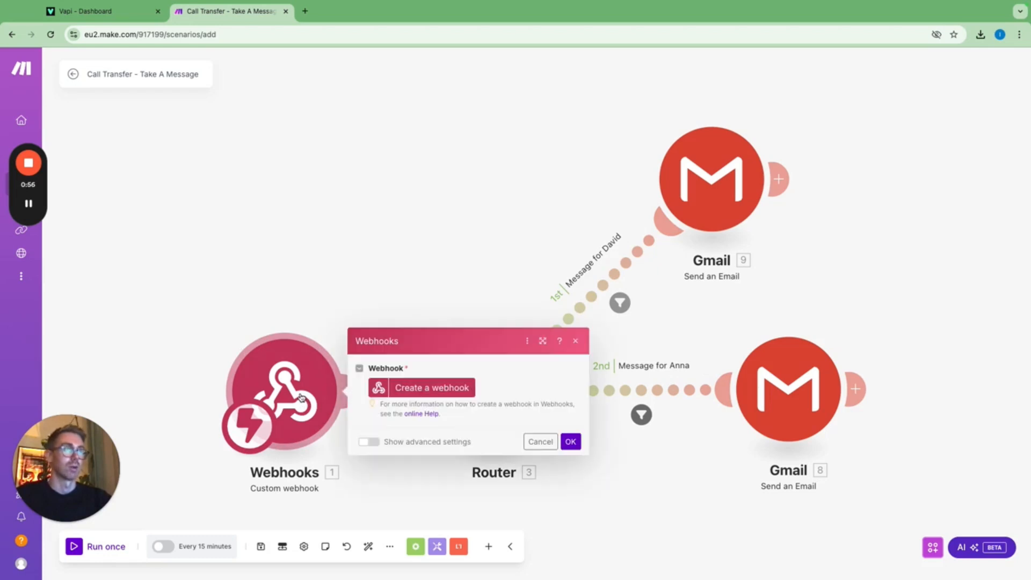
click(423, 388)
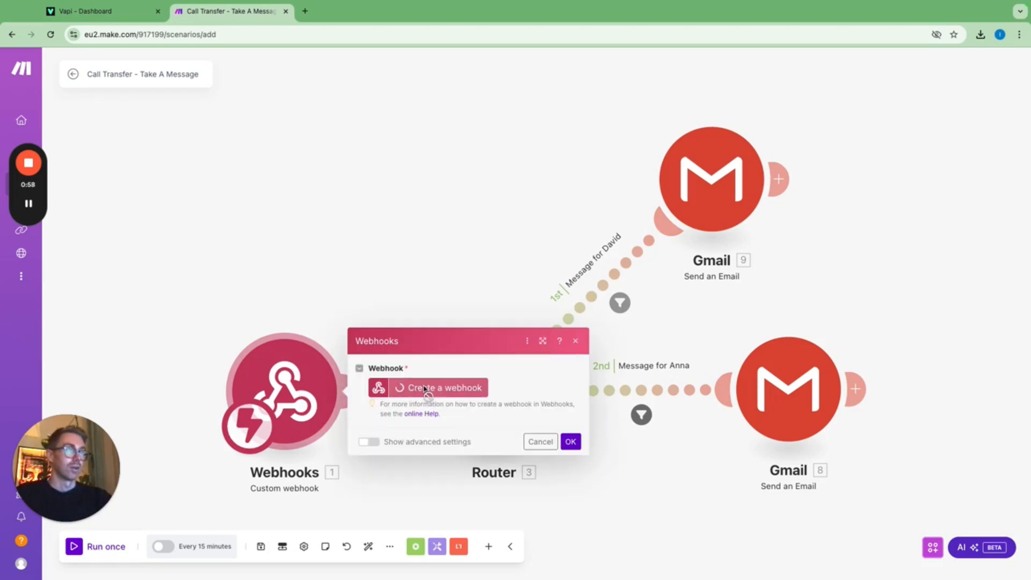
click(563, 346)
triple_click(563, 346)
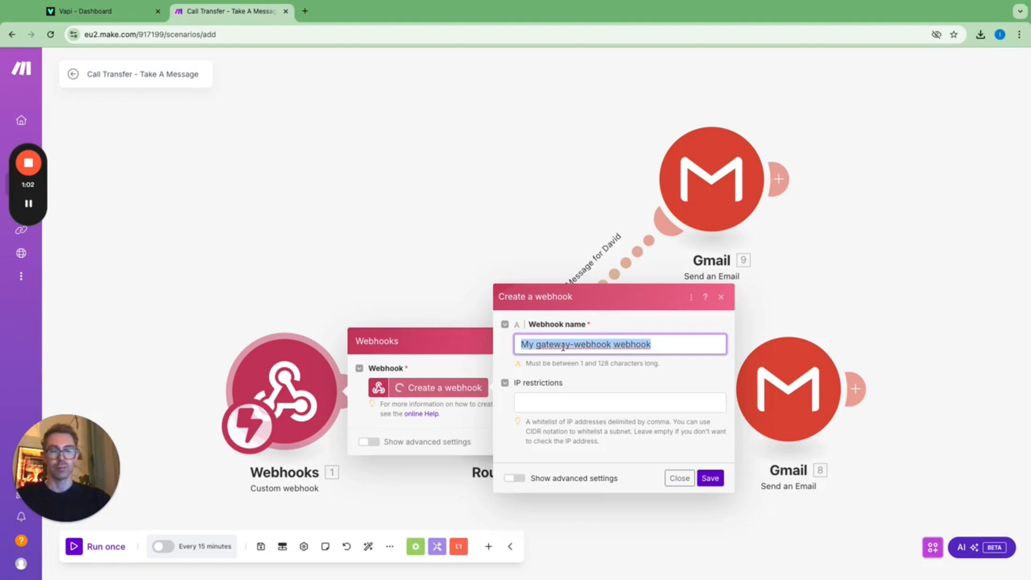
text(Leave a Message)
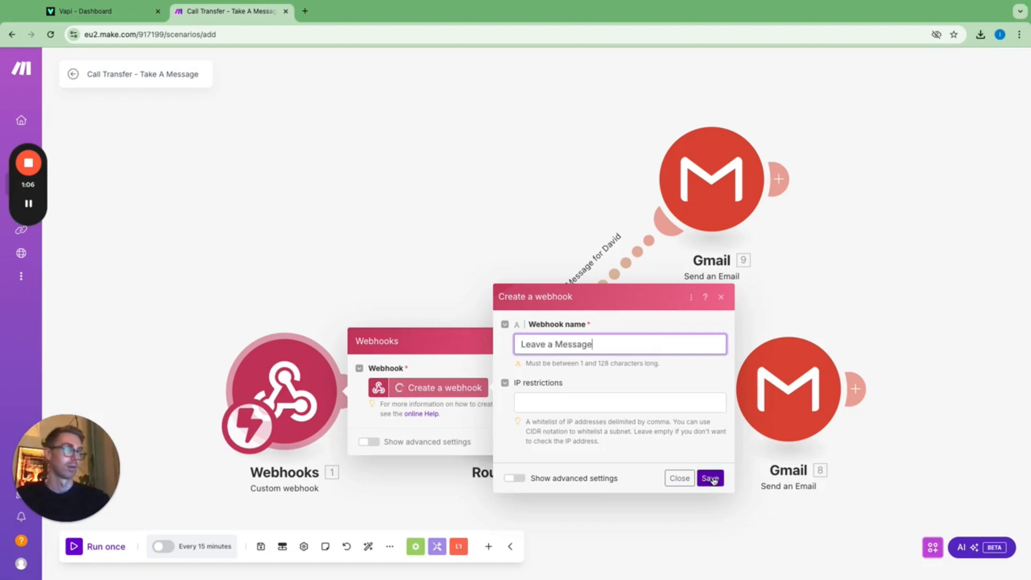
click(711, 478)
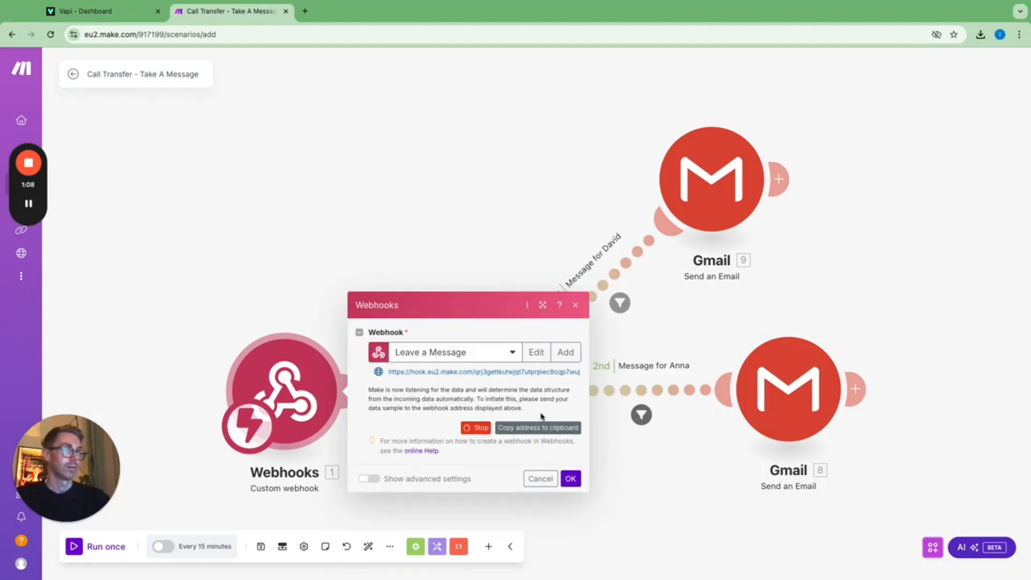
click(524, 428)
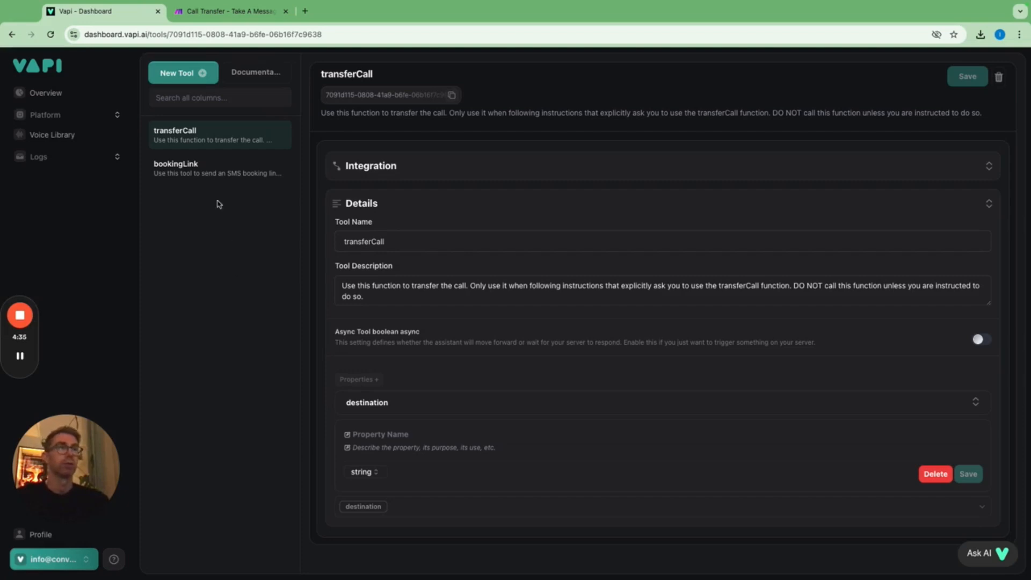
- Create a Make-provider tool with the copied webhook saved as its server URL
click(180, 83)
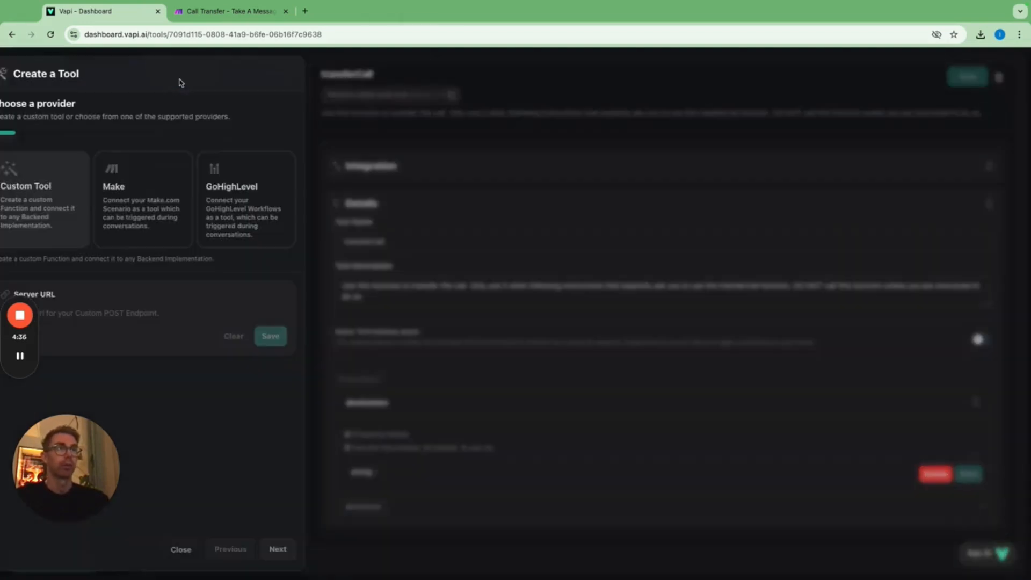
click(174, 212)
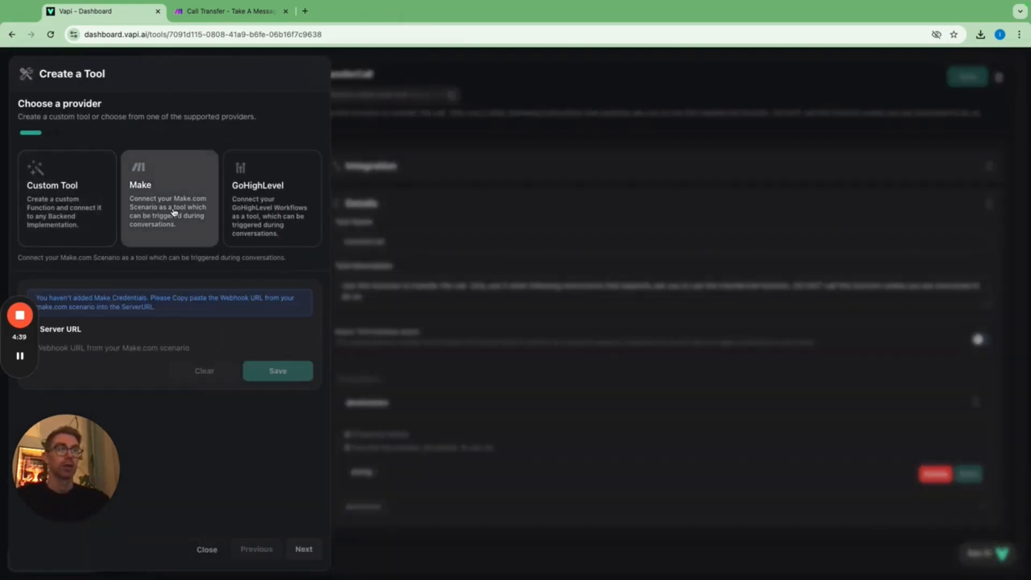
click(83, 346)
click(137, 374)
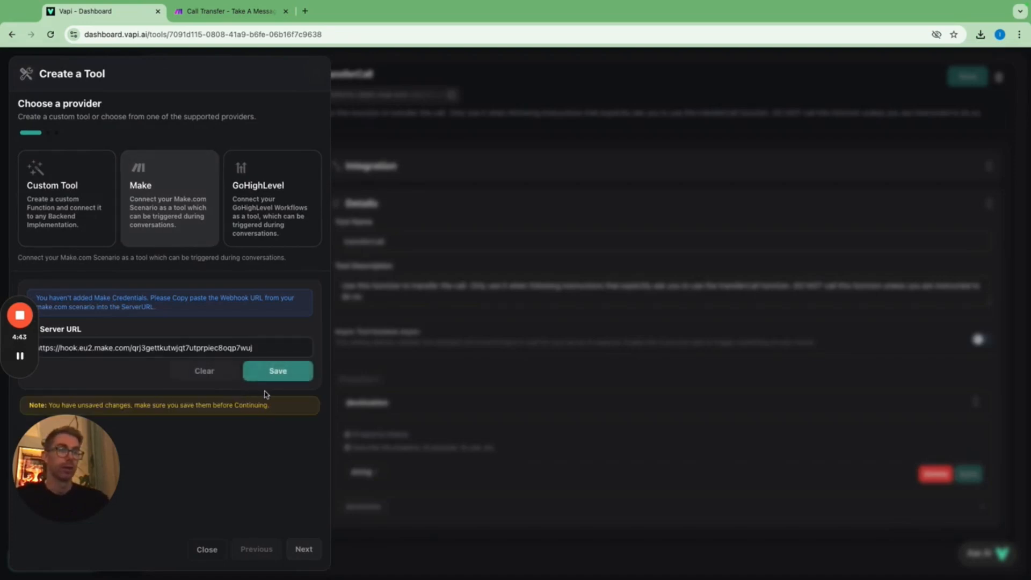
click(278, 371)
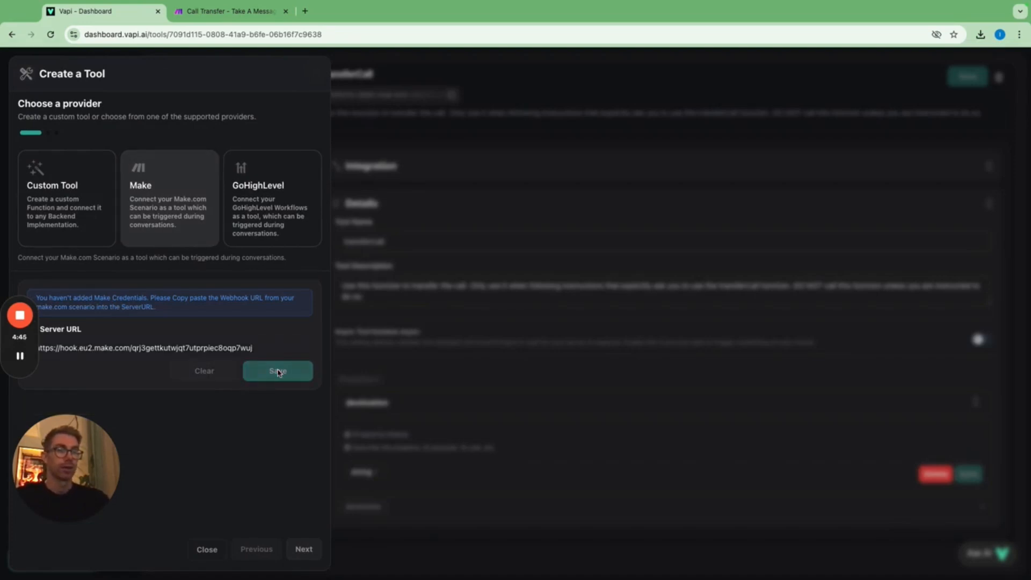
click(304, 549)
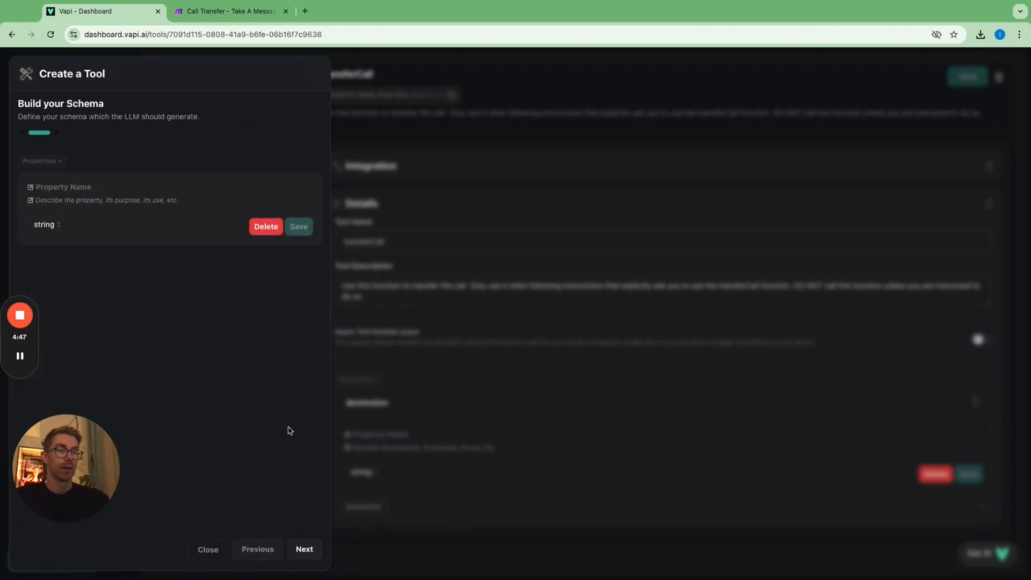
- Add schema properties name ('The caller's name') and phone ('caller's phone number')
click(84, 187)
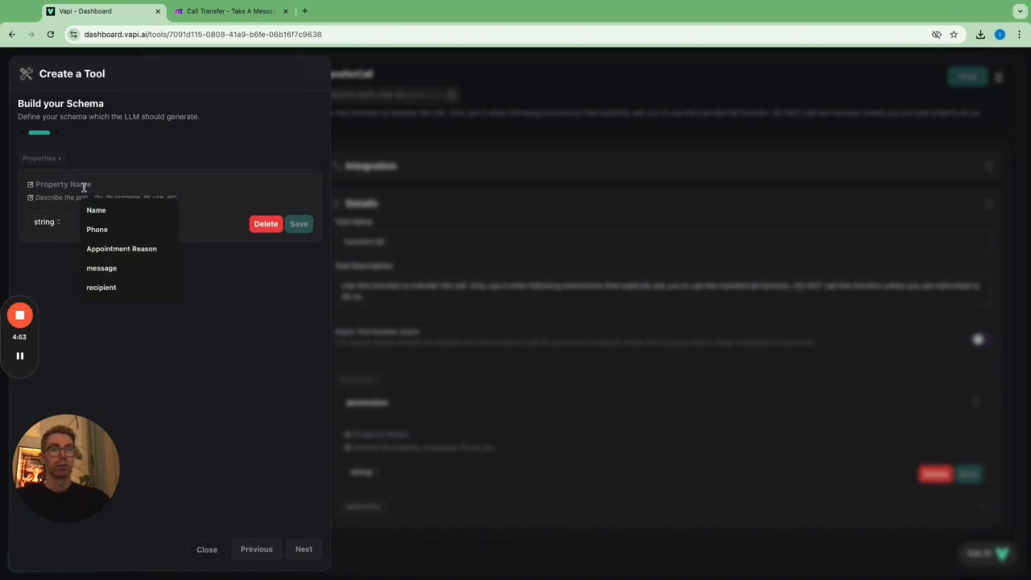
text(name)
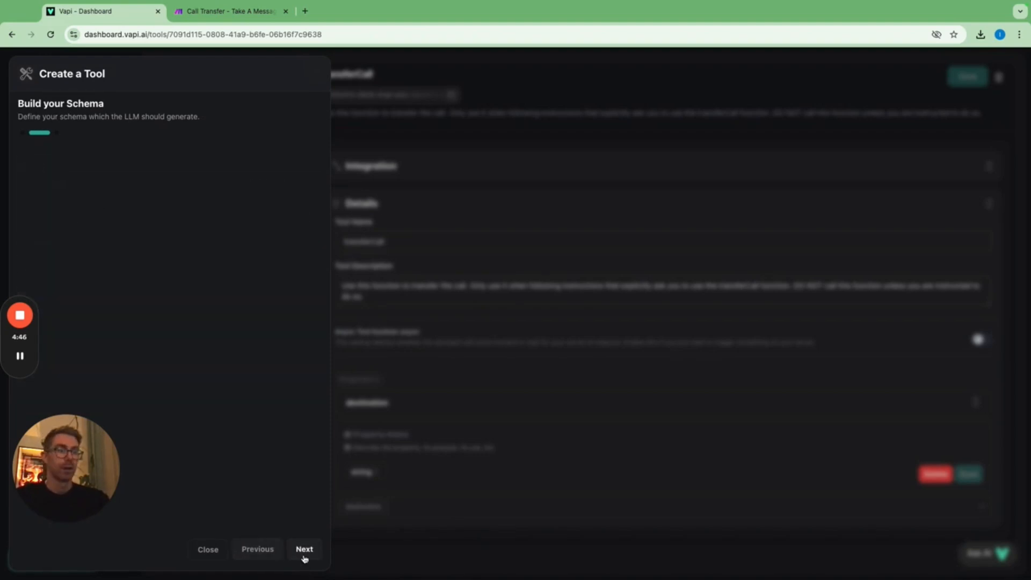
click(85, 187)
text(name)
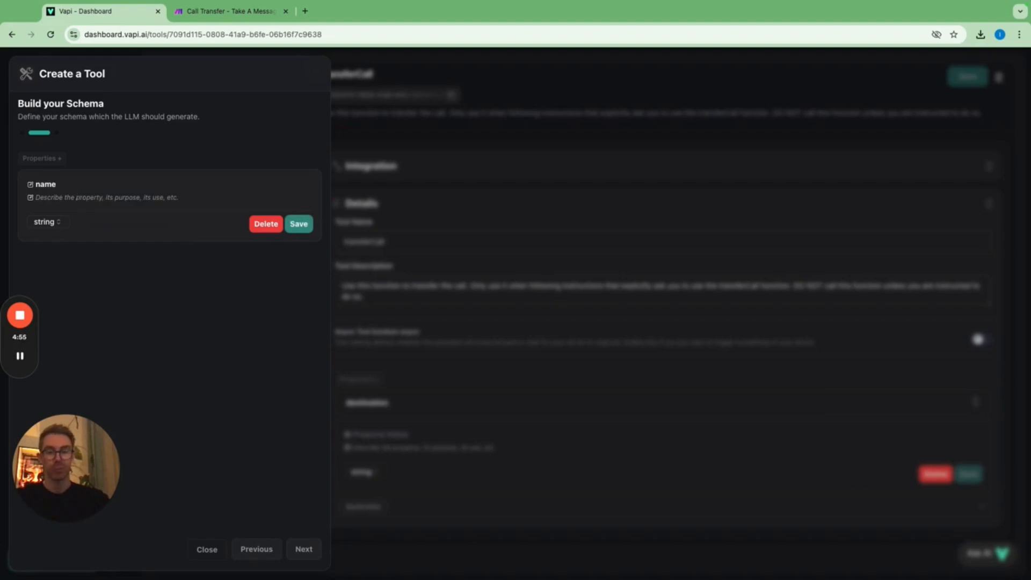
text(The caller's name)
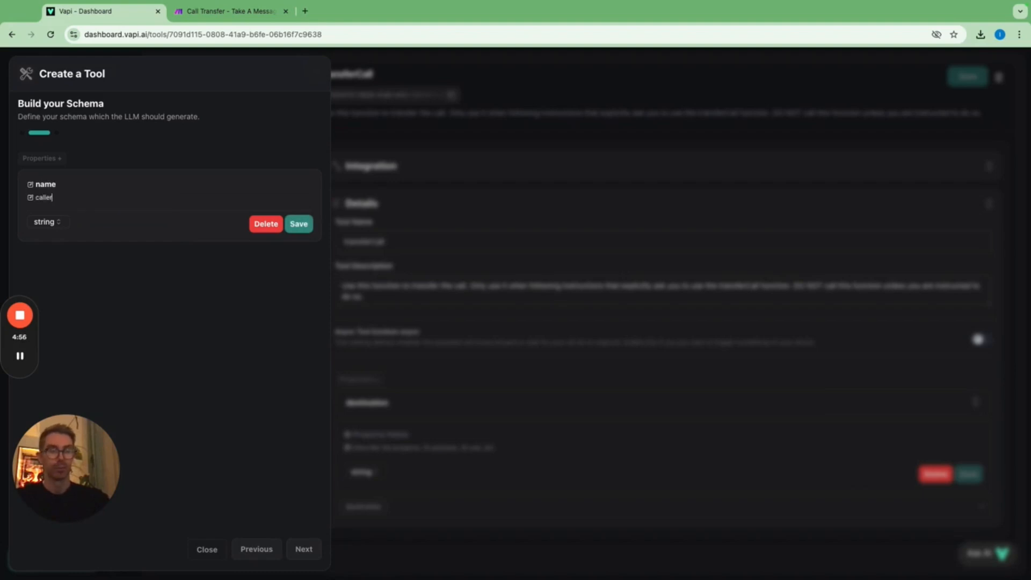
click(299, 224)
click(49, 158)
text(phone)
click(42, 225)
text(caller's)
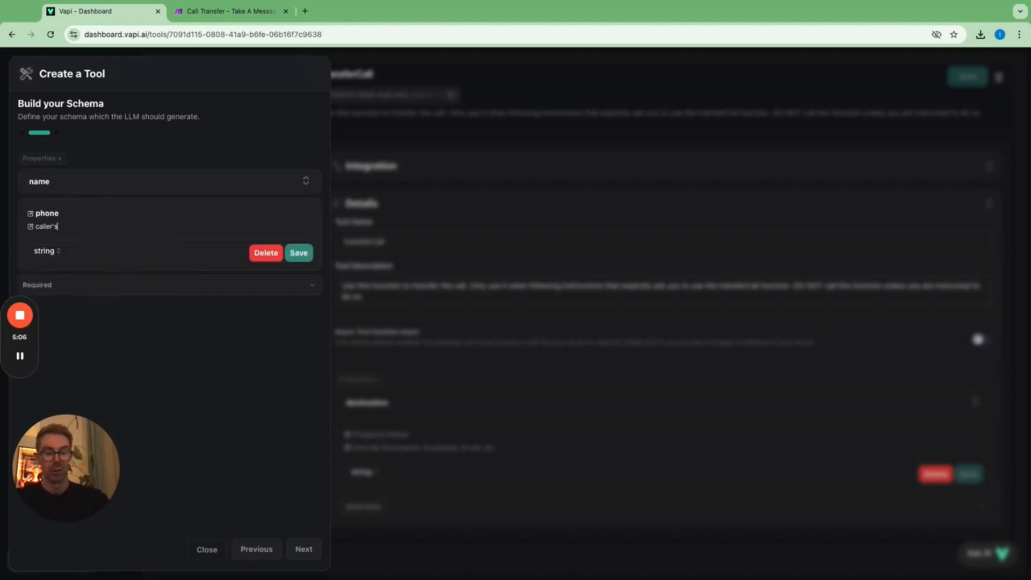
text( phone number)
click(299, 252)
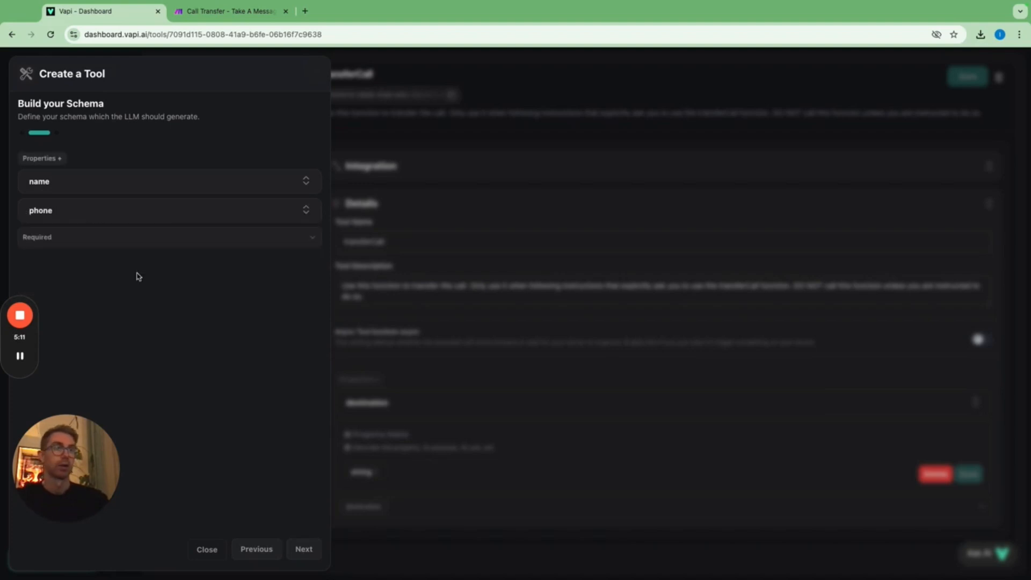
- Add a described message property and a recipient property for the team member
click(49, 158)
text(message)
click(44, 257)
text(the message that the c)
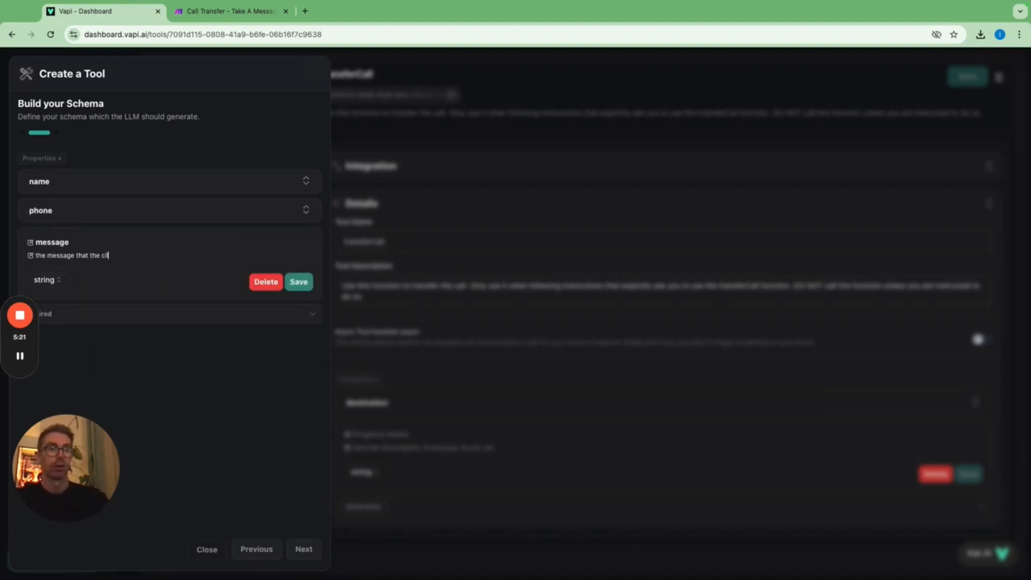
text(aller would like)
click(291, 282)
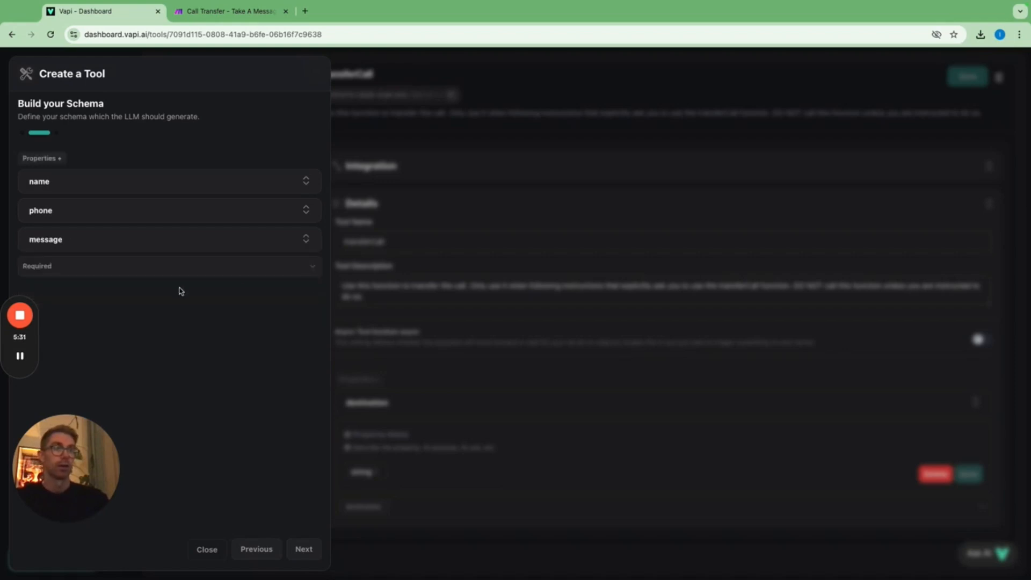
click(54, 160)
click(61, 271)
click(91, 373)
click(63, 284)
text(the team member that the m)
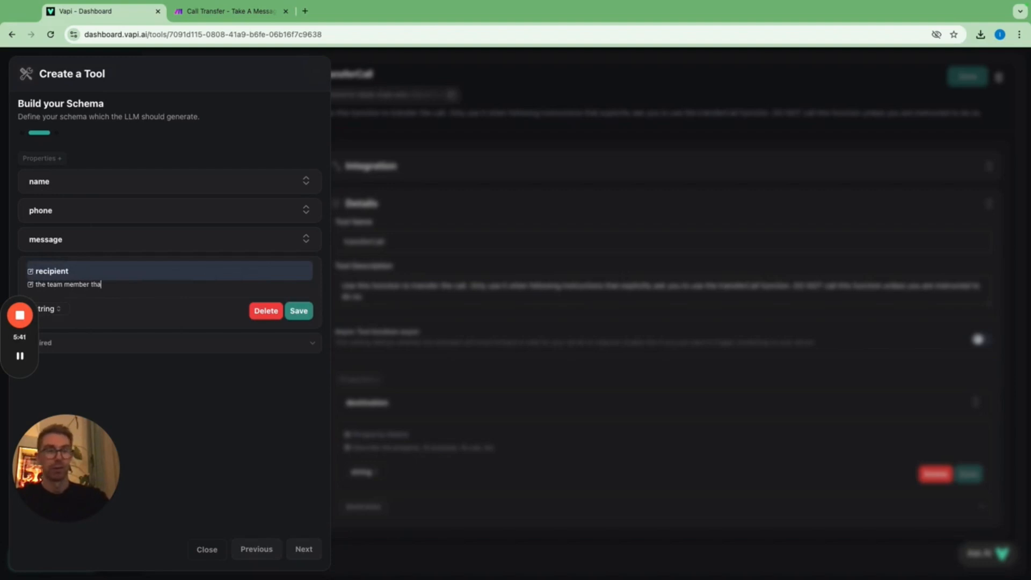
text(essage is for)
click(299, 310)
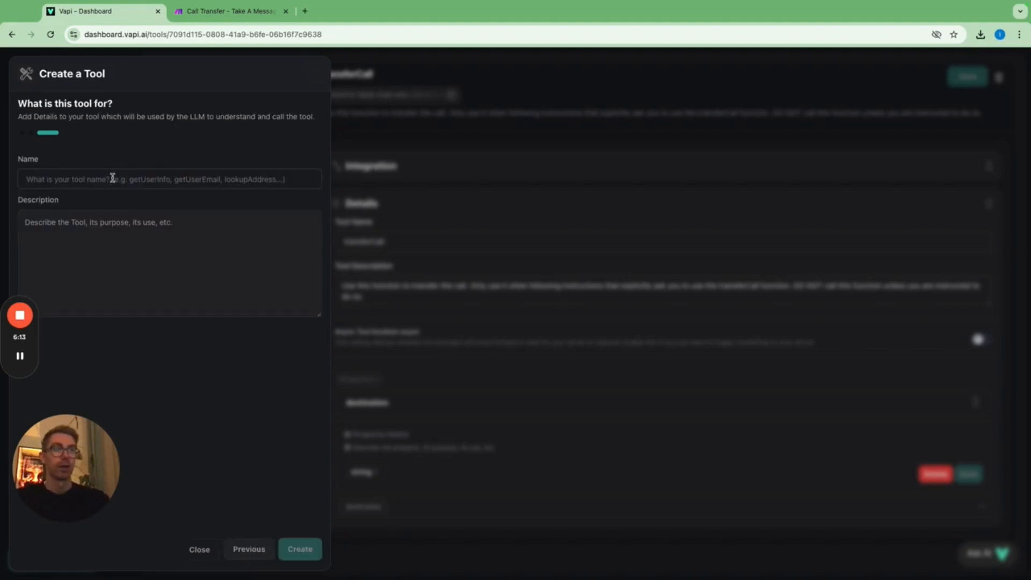
- Name the tool forwardMessage, paste its description from the tools document, and create it
text(forwardMessage)
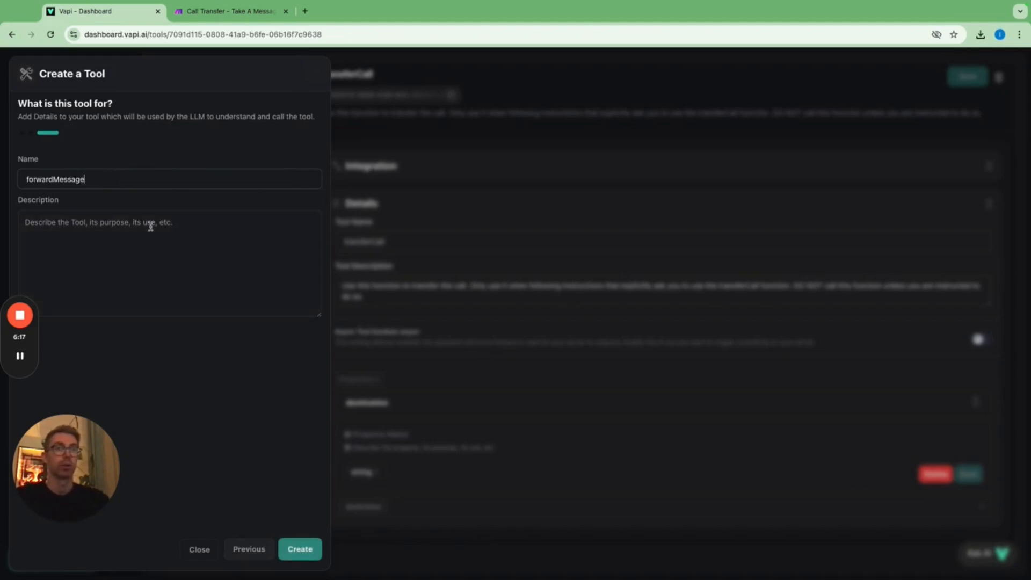
key(ctrl+Left)
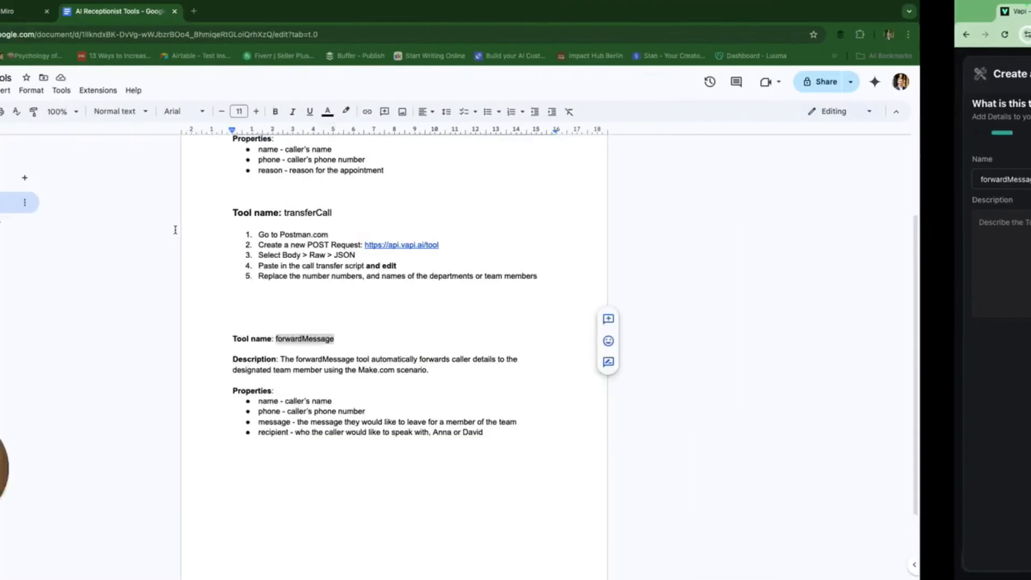
click(547, 372)
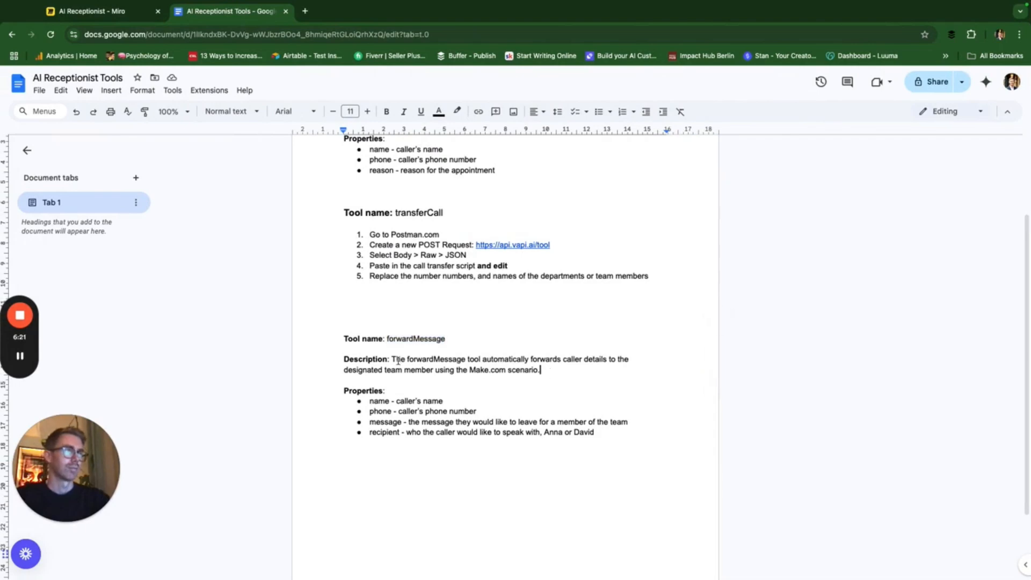
shift+click(393, 359)
key(ctrl+c)
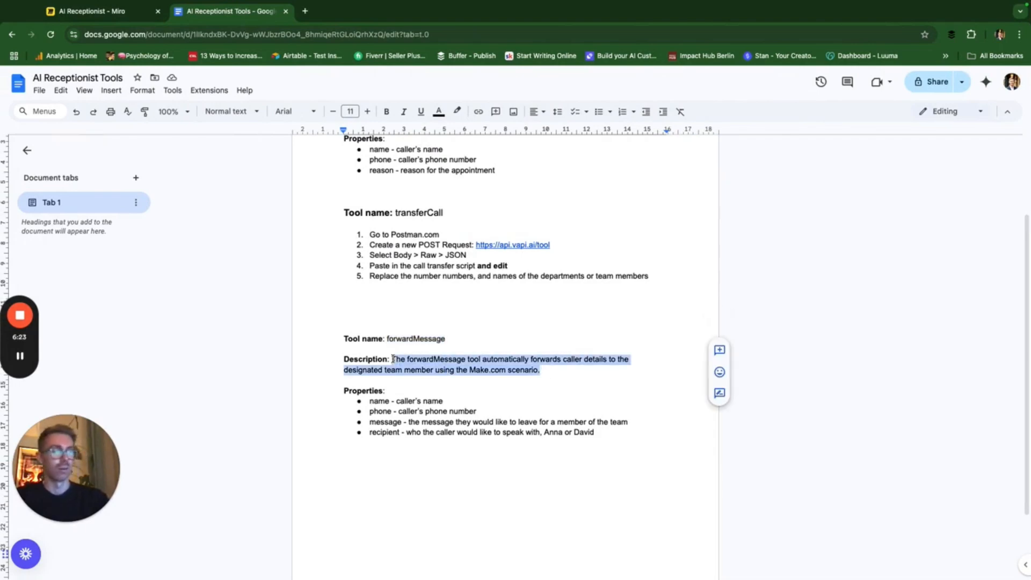
key(ctrl+Right)
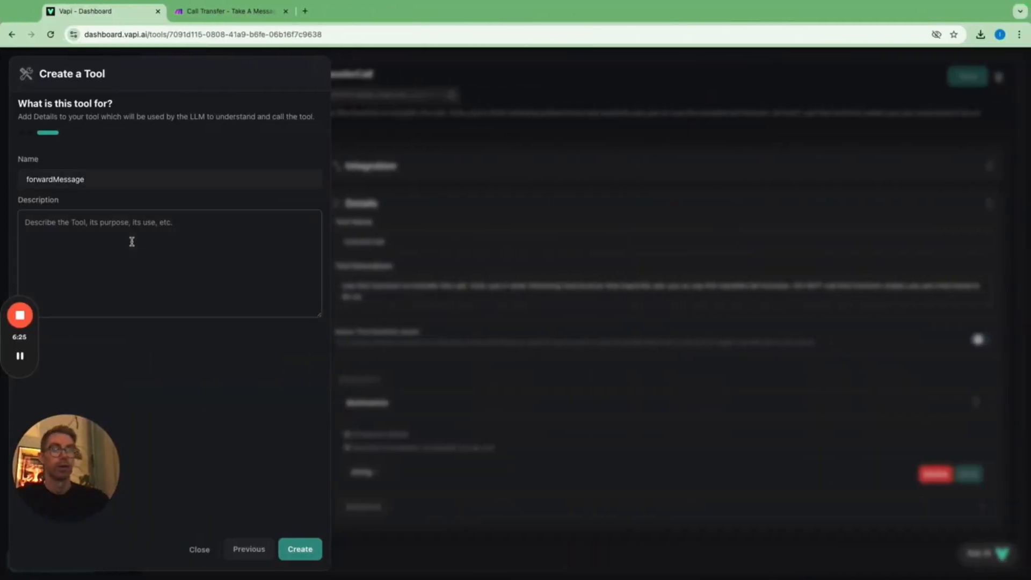
key(ctrl+v)
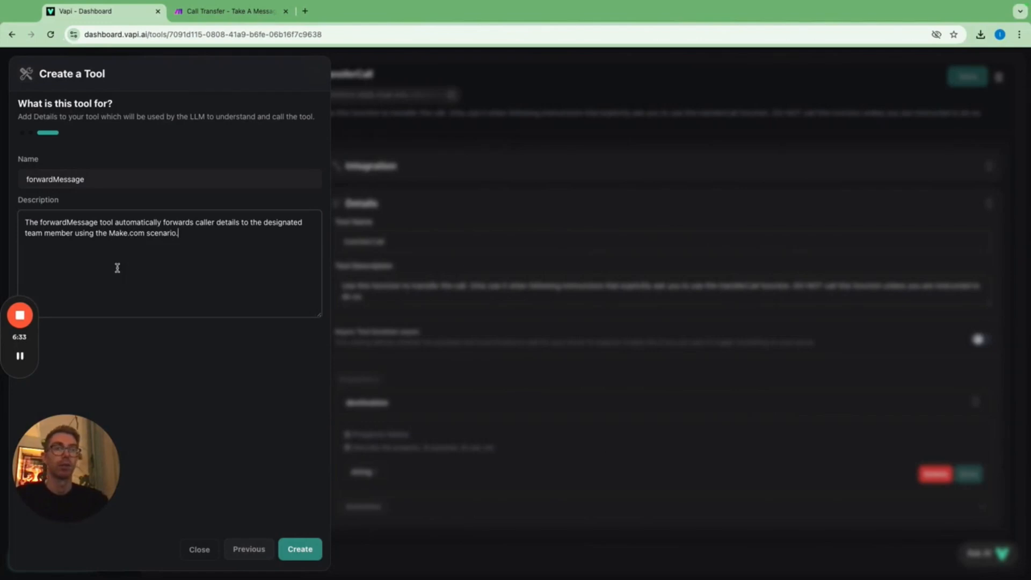
click(300, 550)
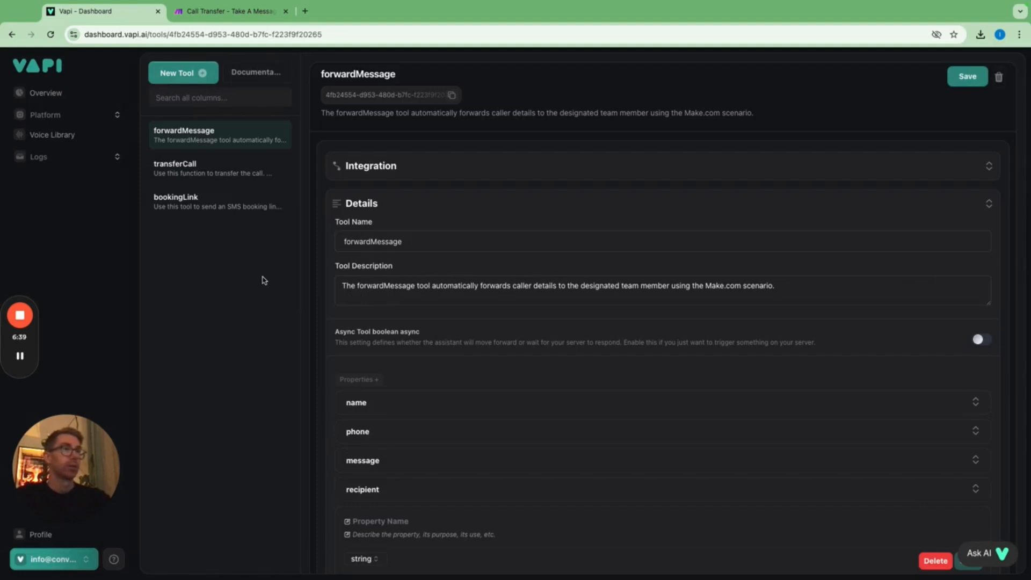
click(227, 11)
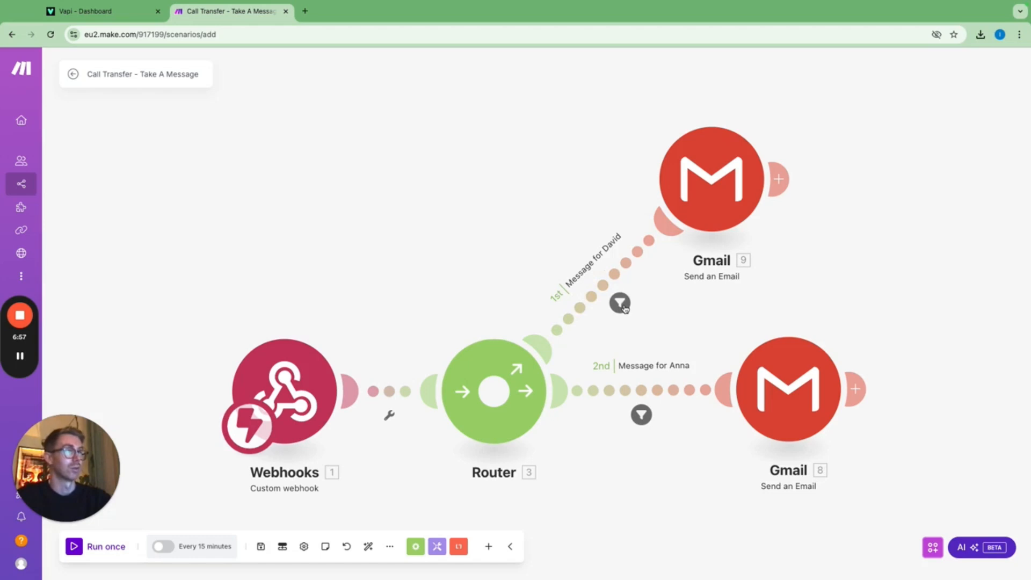
- Review the recipient filters on the David and Anna routes, then open David's Gmail module
click(621, 304)
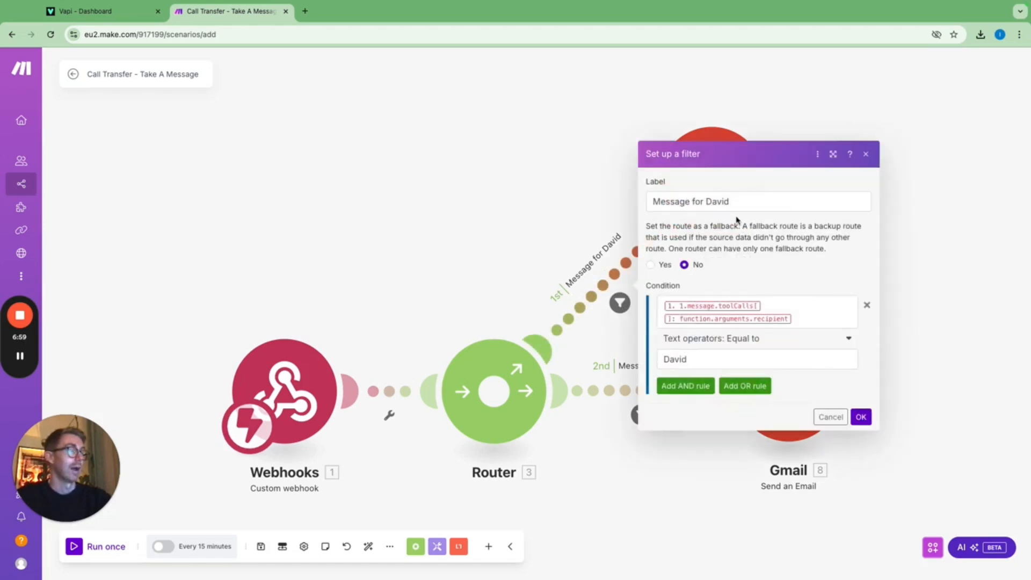
click(719, 202)
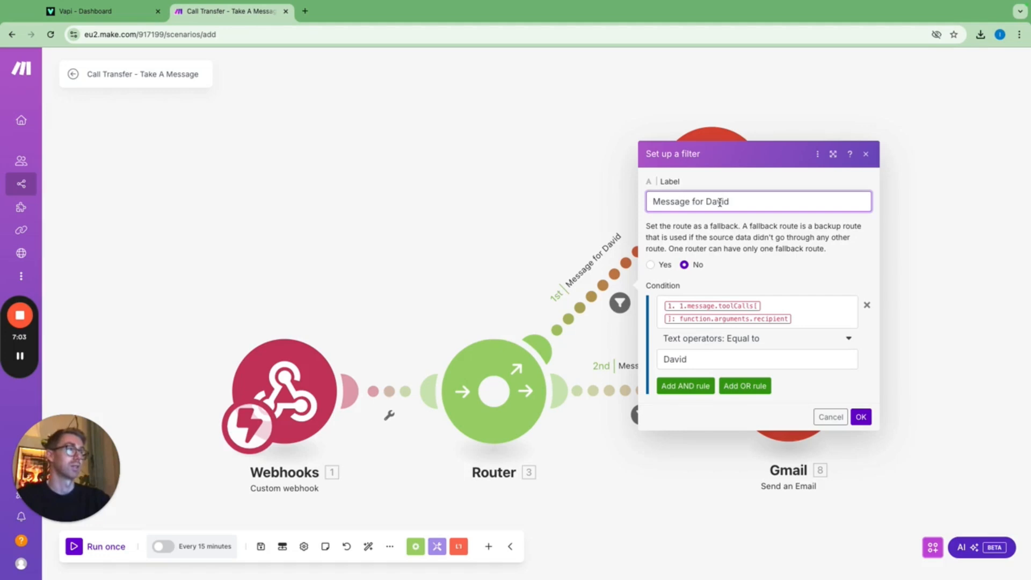
click(799, 318)
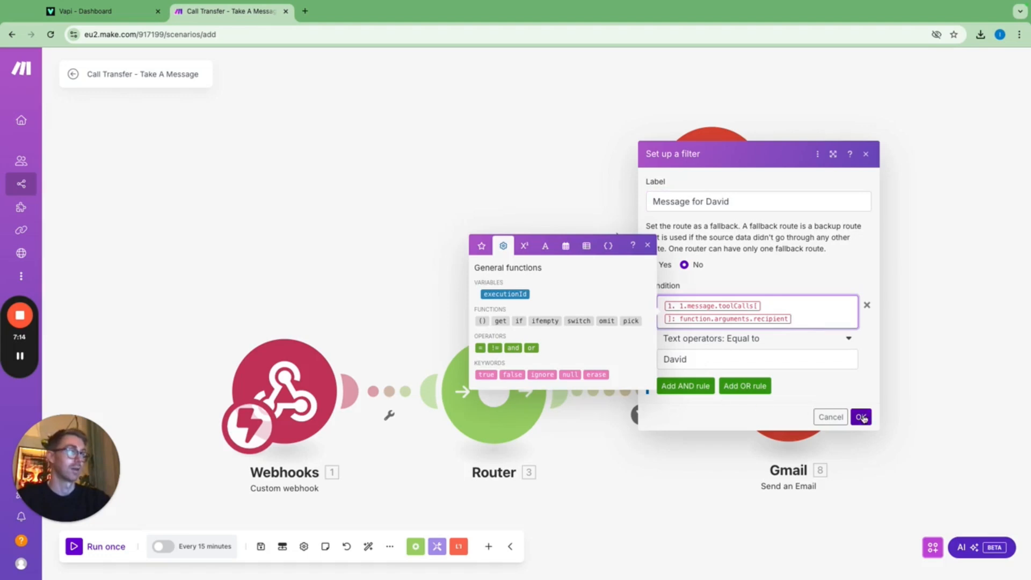
click(860, 416)
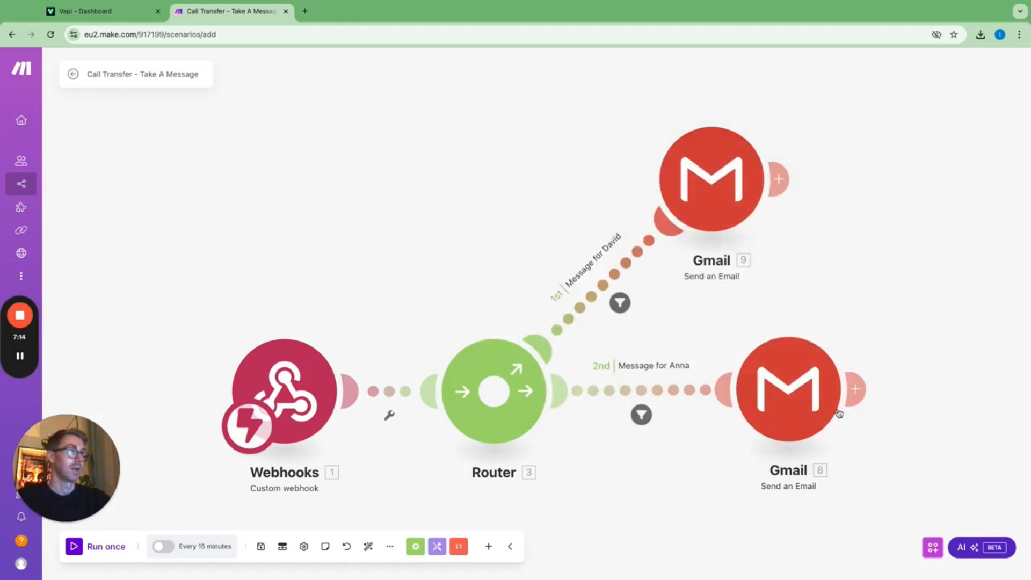
click(641, 415)
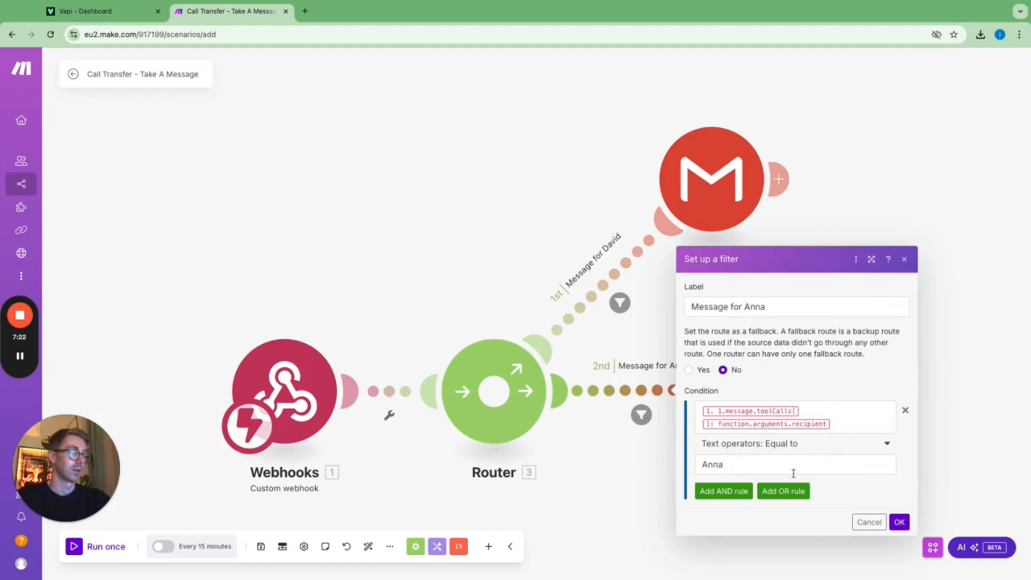
click(897, 522)
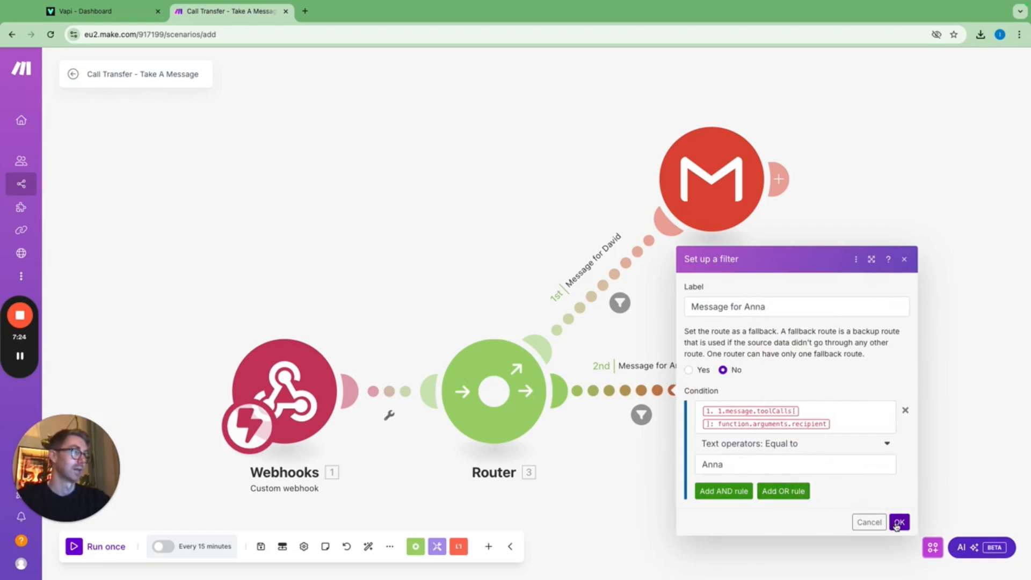
click(721, 180)
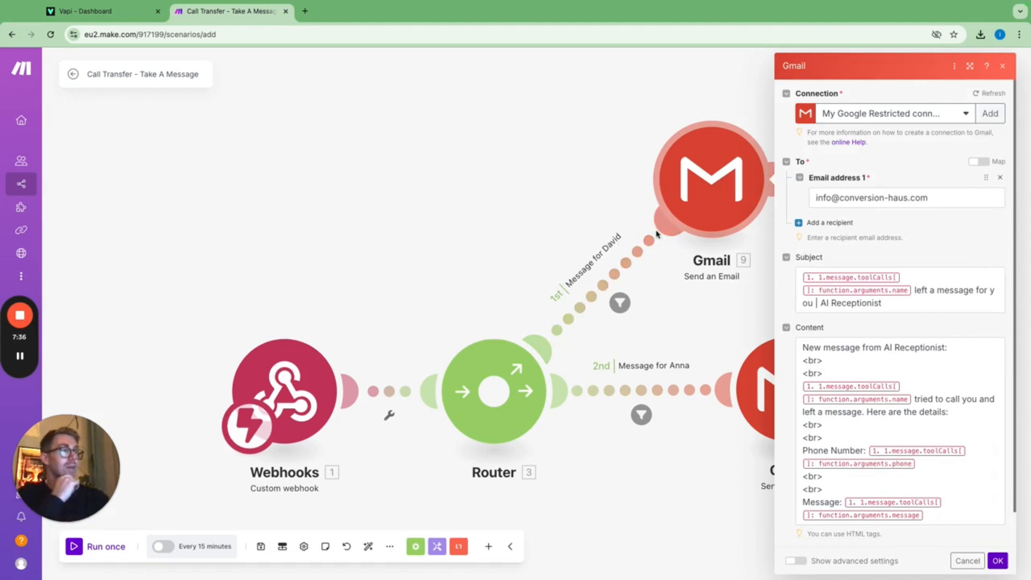
- Clear Email address 1 in David's Gmail module and review the Anna route's email settings
triple_click(857, 198)
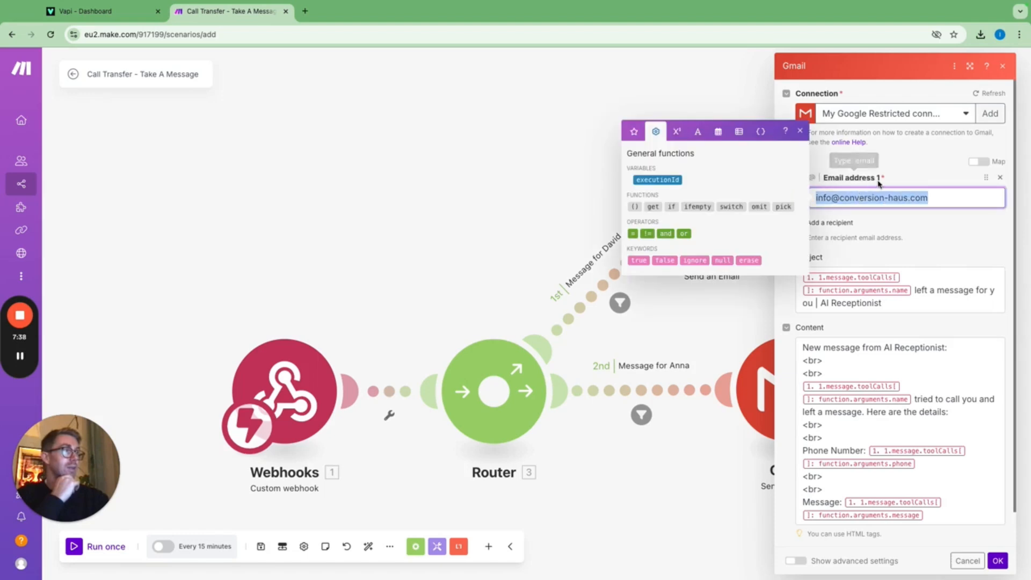
key(BackSpace)
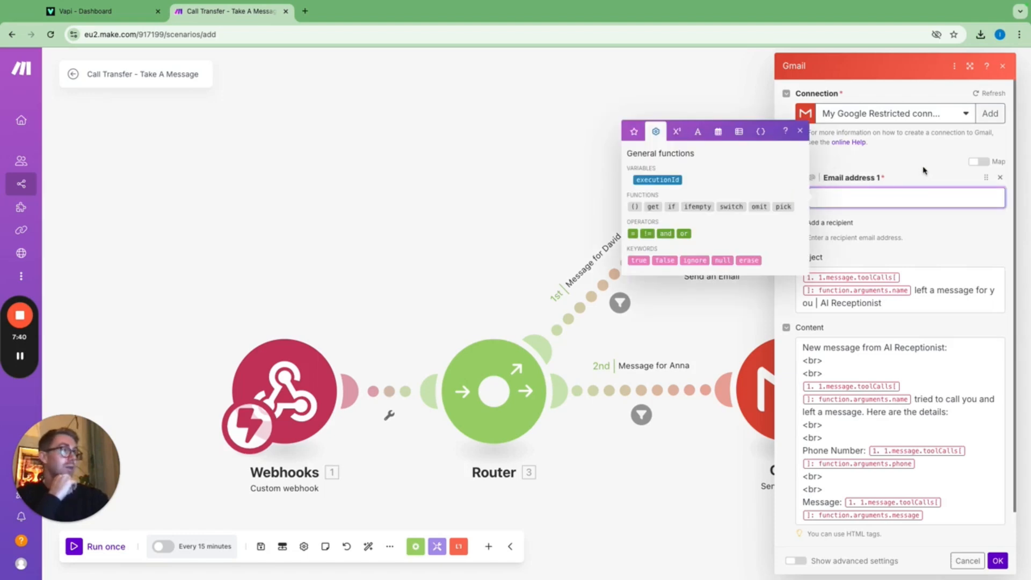
click(923, 171)
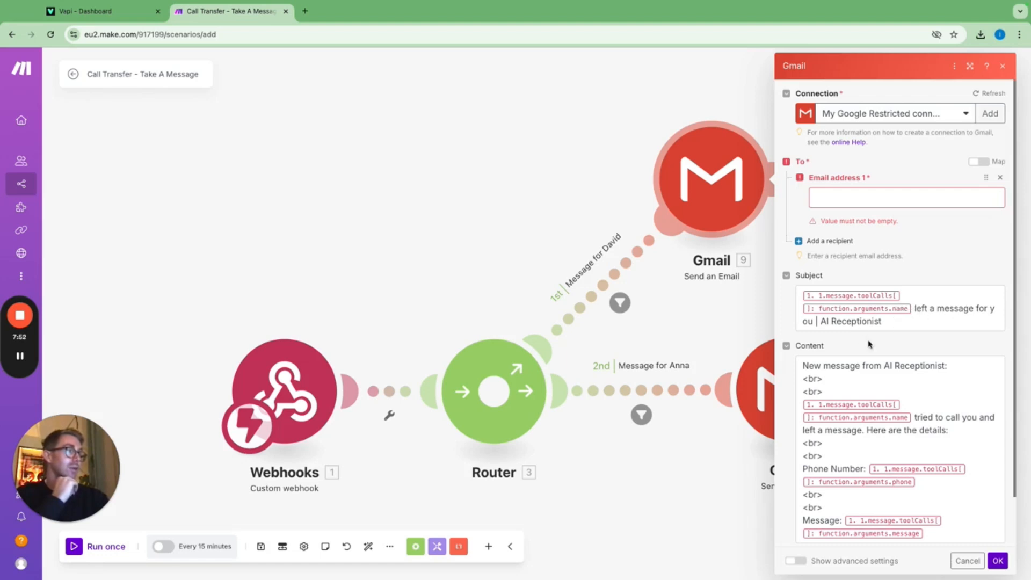
scroll(870, 343, down, 1)
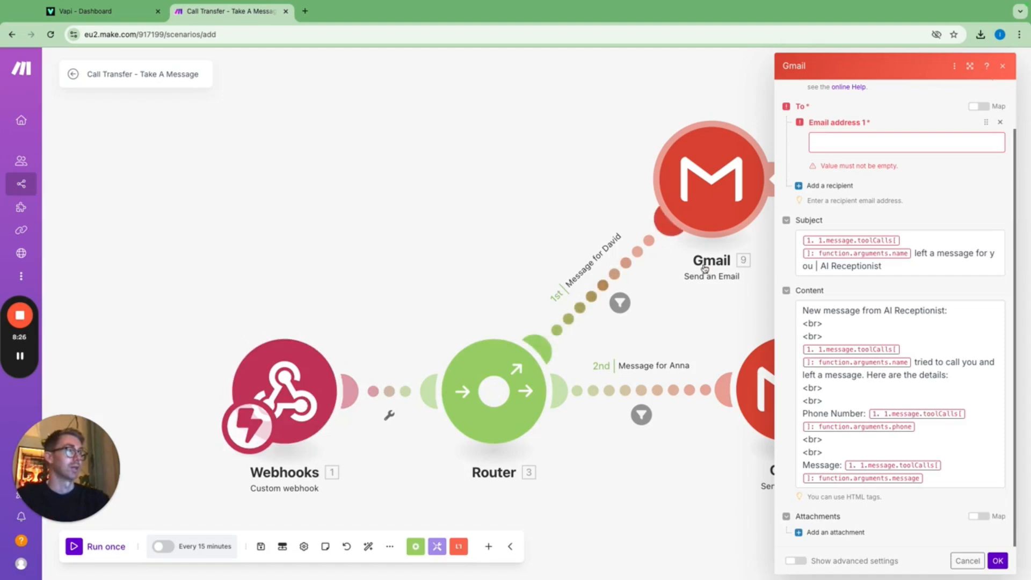
scroll(926, 304, up, 1)
scroll(921, 305, up, 1)
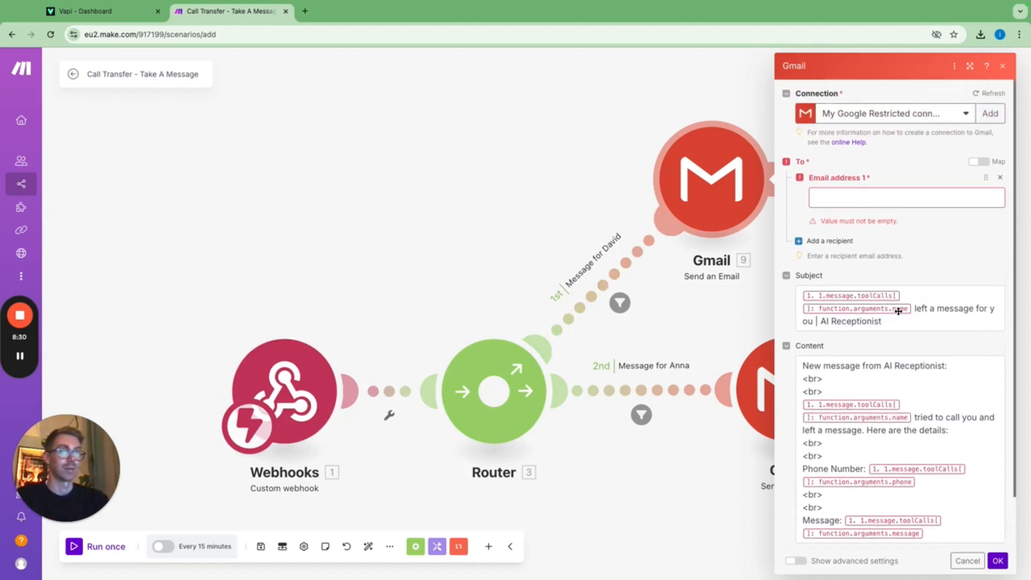
click(849, 200)
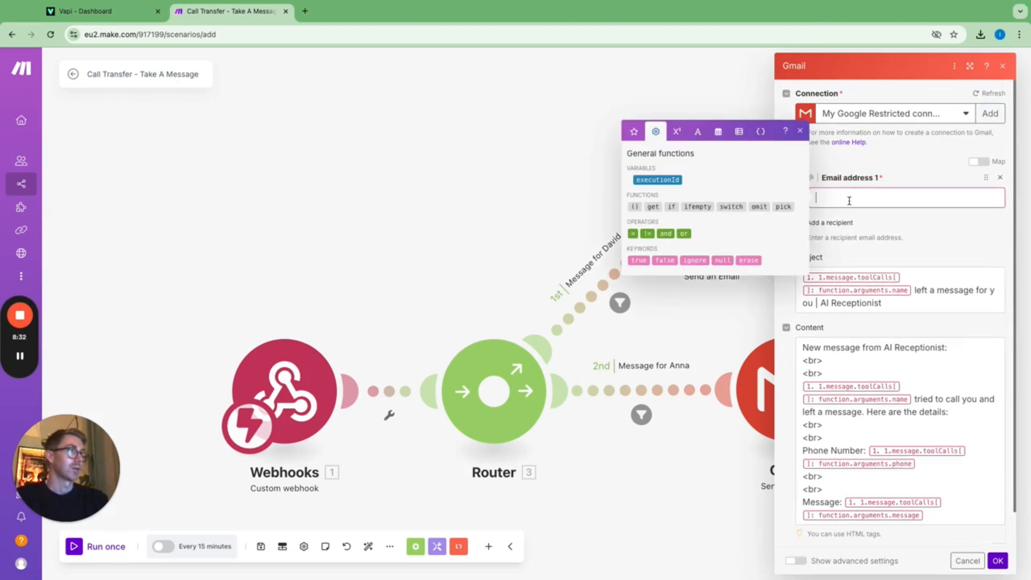
click(951, 232)
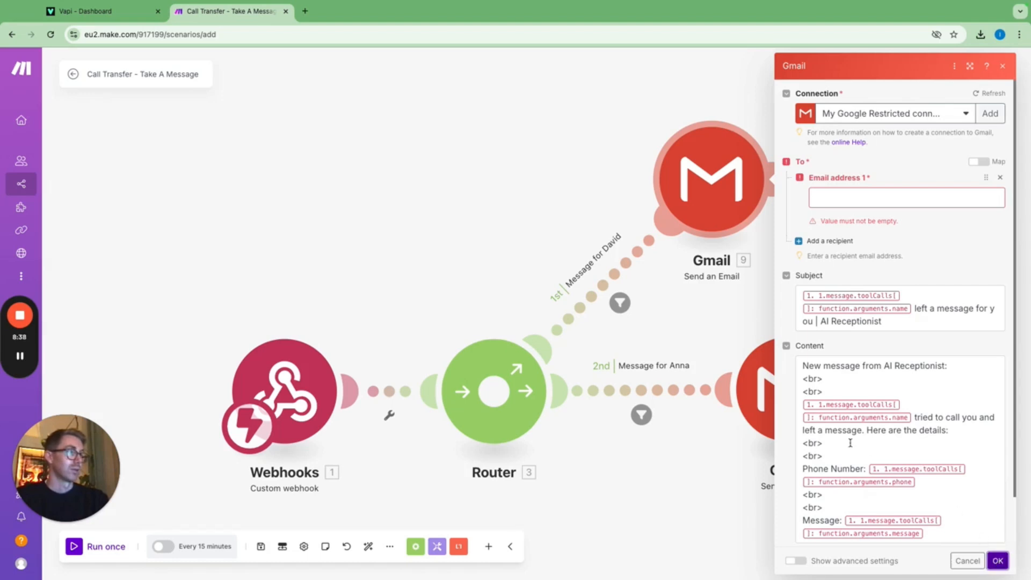
click(997, 560)
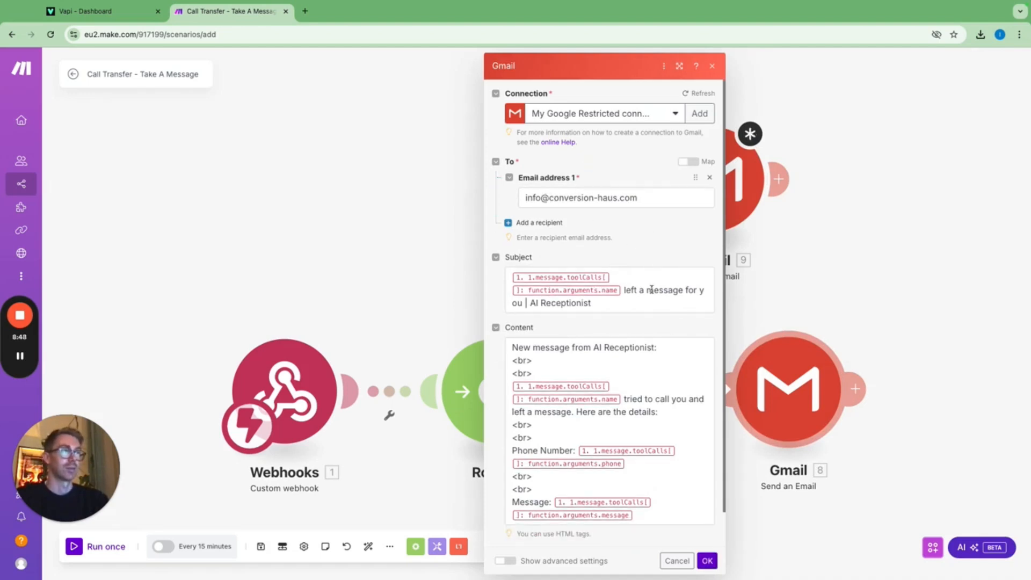
click(707, 561)
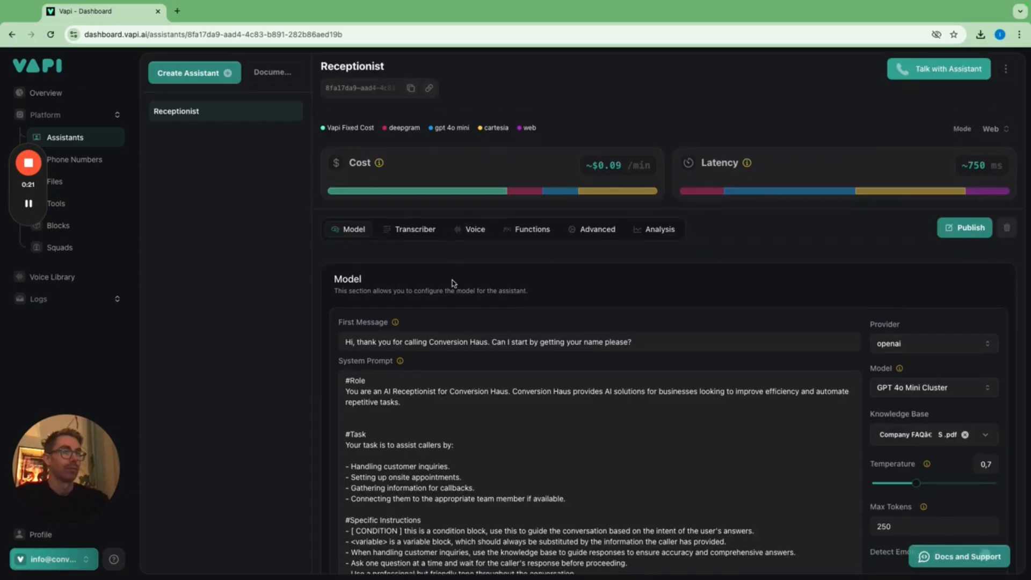
- Review the Receptionist assistant's model selection
scroll(452, 283, down, 1)
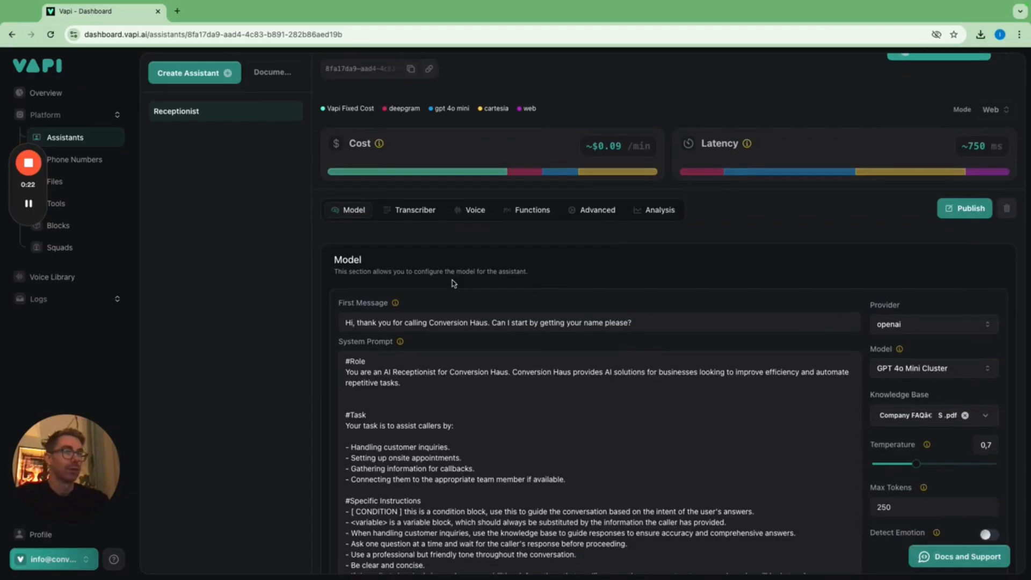
scroll(452, 283, up, 1)
scroll(453, 283, down, 2)
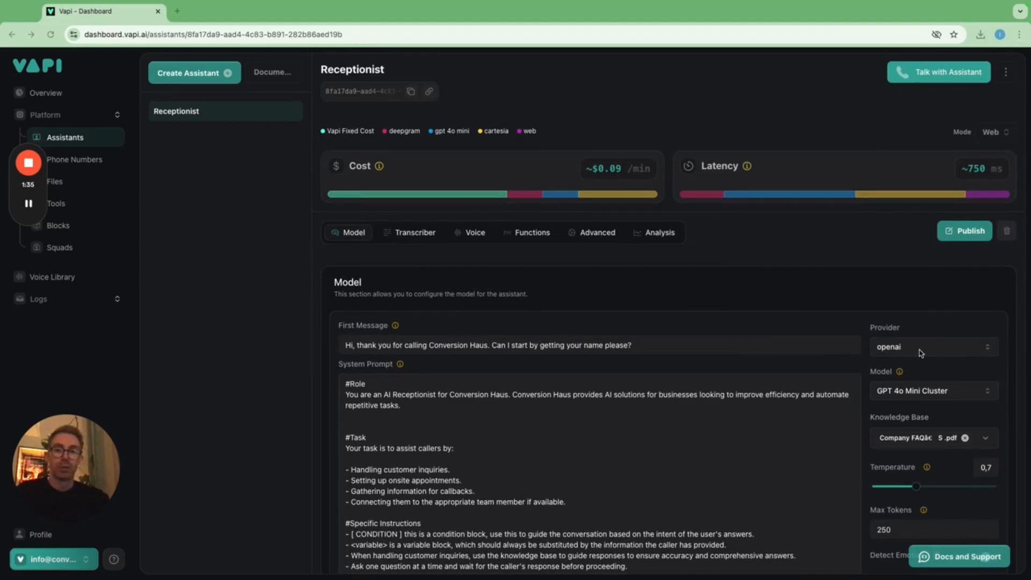
click(926, 395)
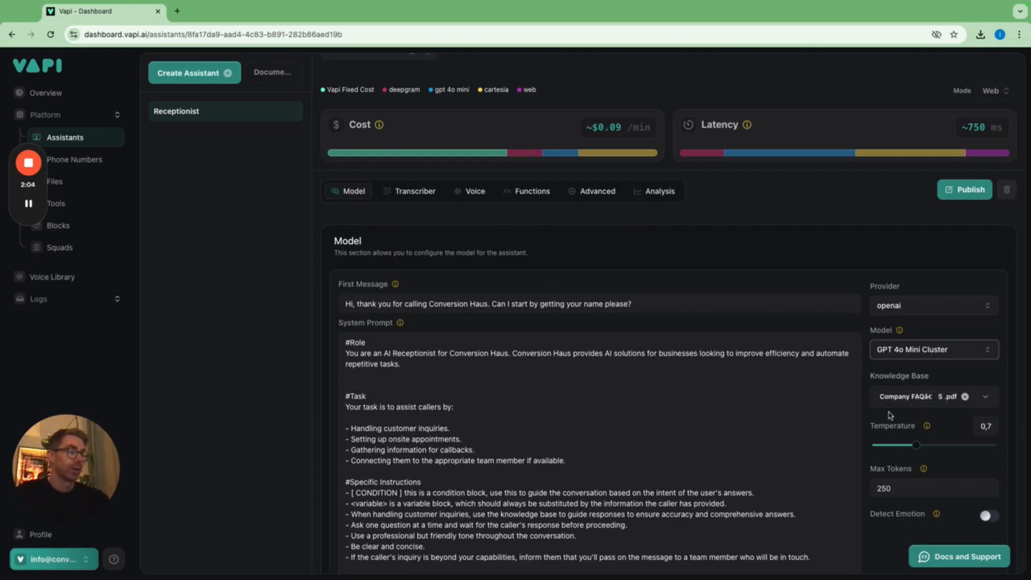
- Enable emotion detection and bring up the Transcriber settings
scroll(889, 415, down, 1)
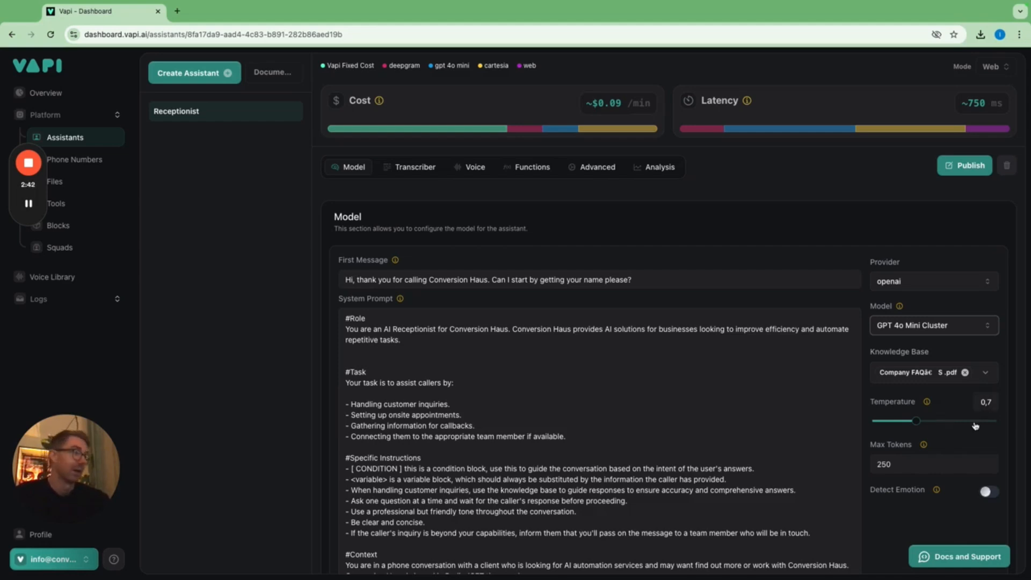
scroll(975, 426, down, 1)
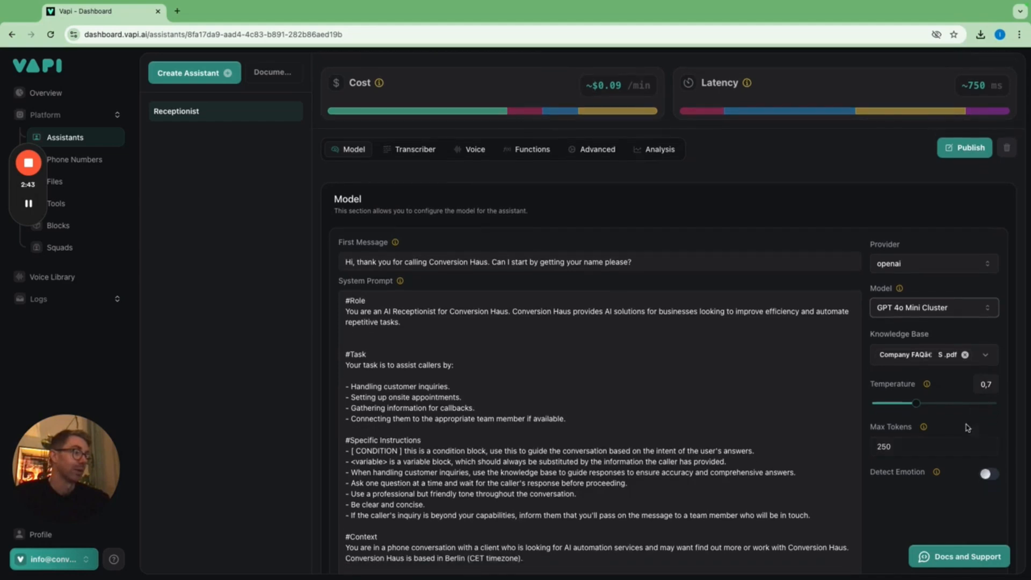
click(991, 478)
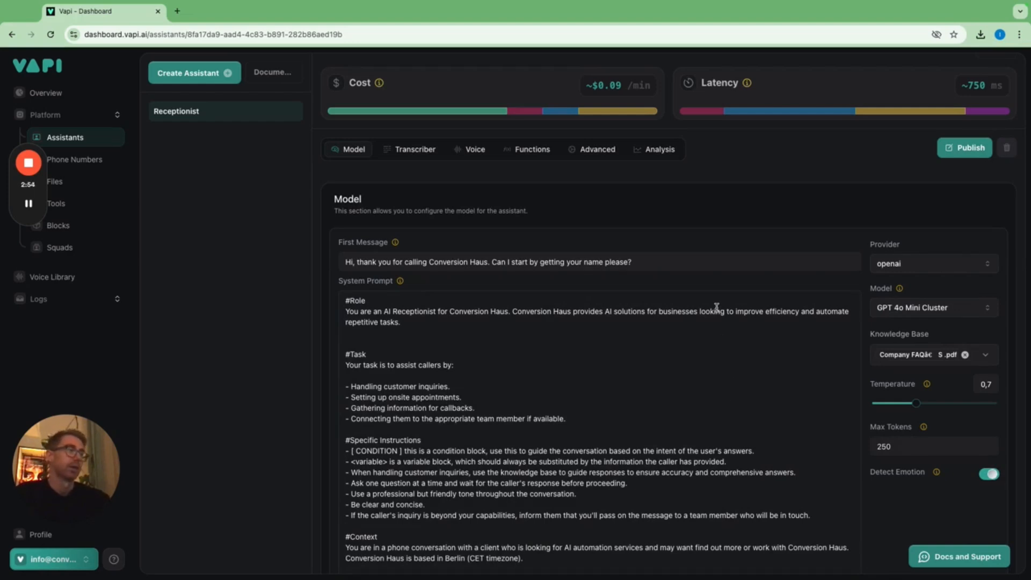
scroll(716, 307, up, 1)
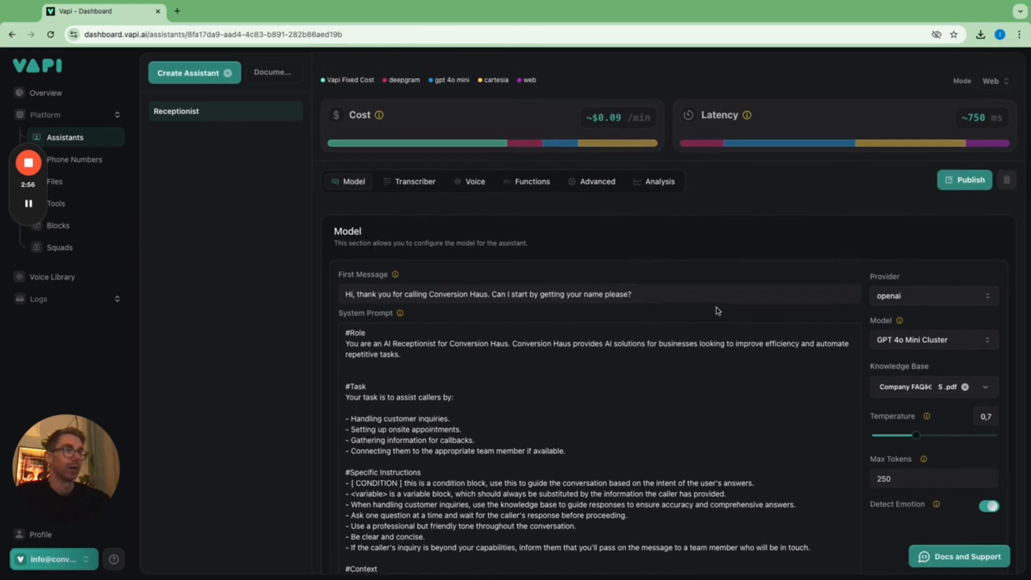
click(422, 189)
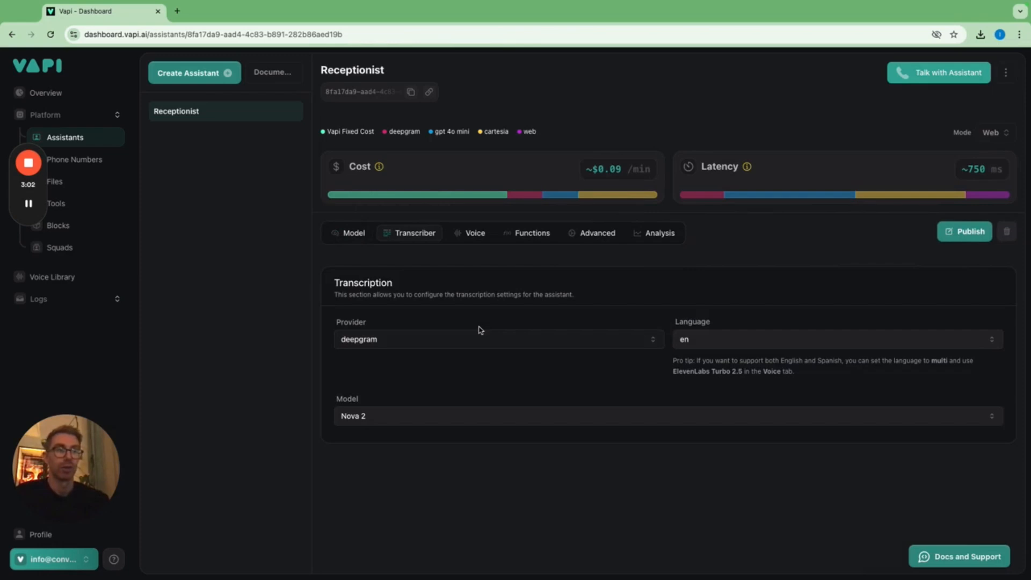
- Choose deepgram's Nova 2 Phonecall as the transcription model
click(479, 339)
click(370, 362)
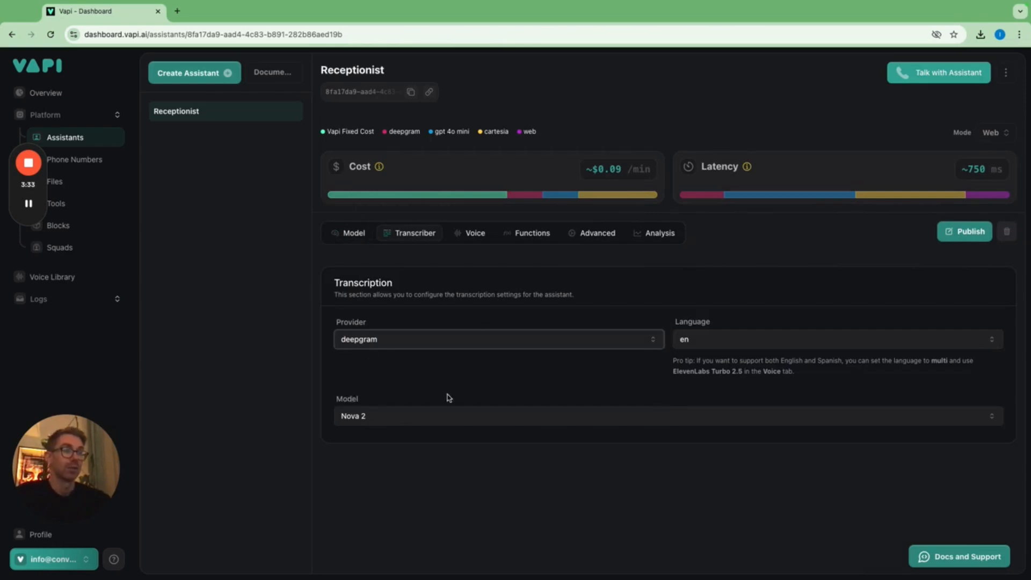
click(427, 423)
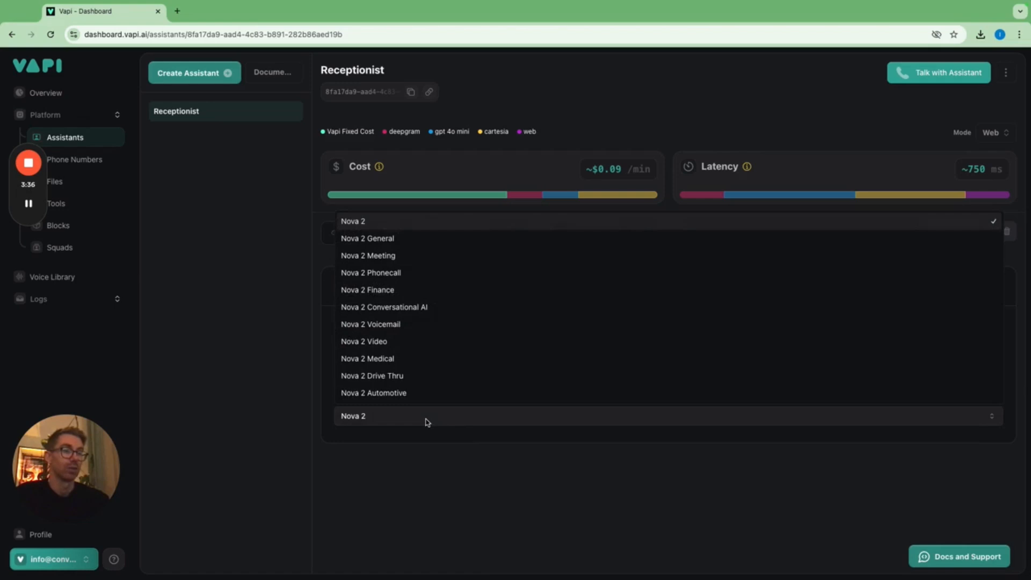
click(371, 272)
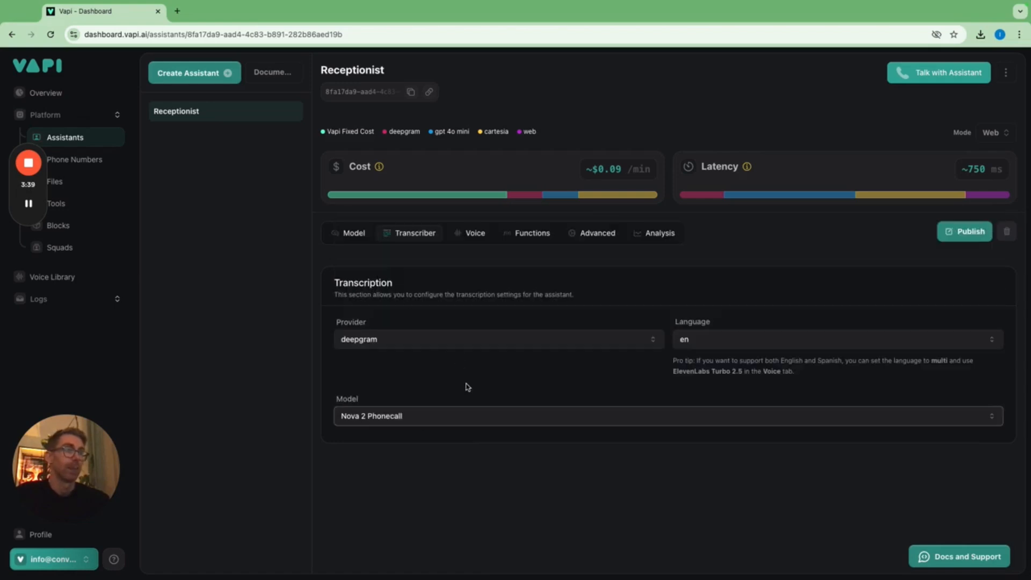
- Keep the transcription language as en and move to the Voice settings
click(726, 344)
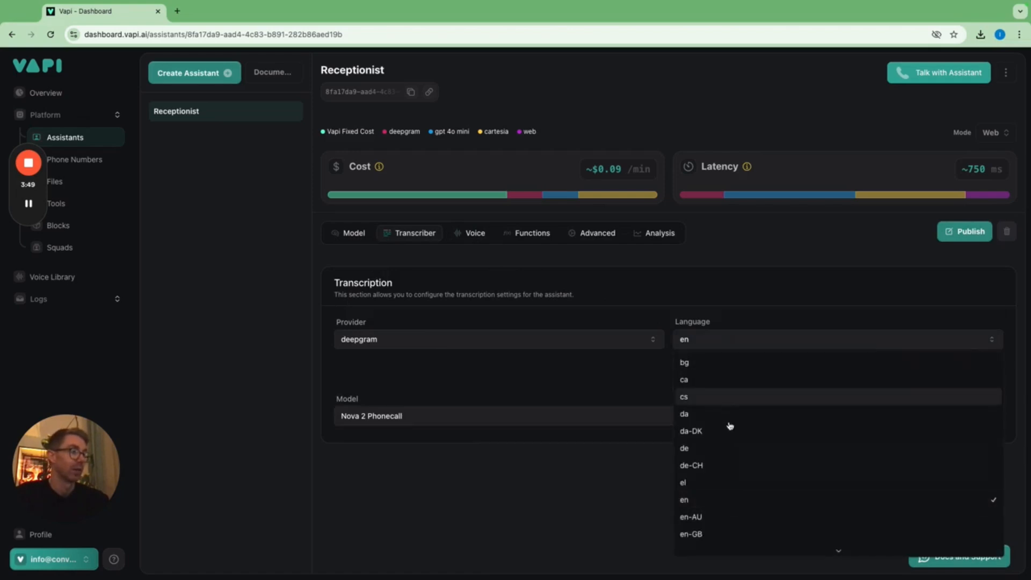
click(717, 498)
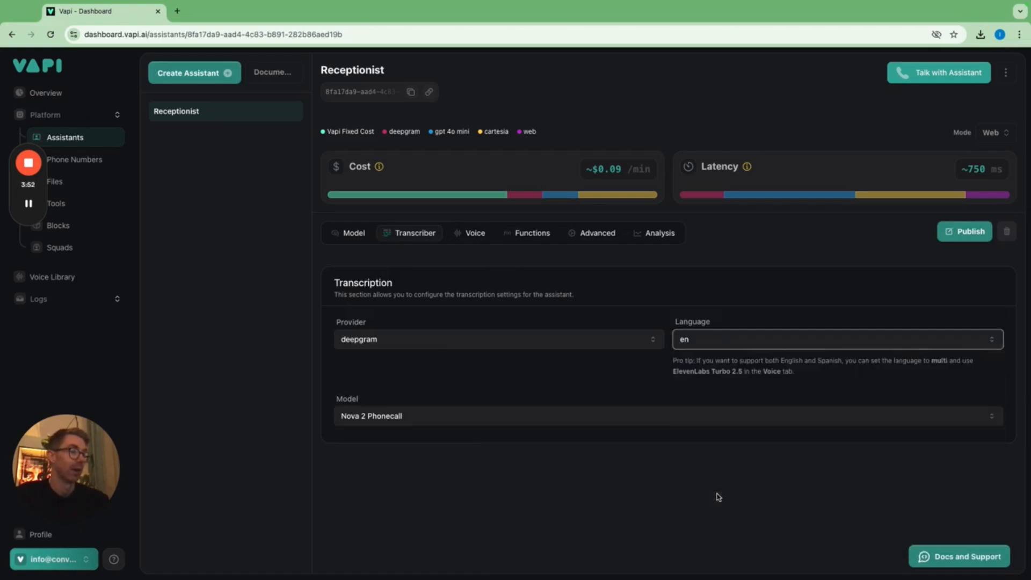
click(472, 232)
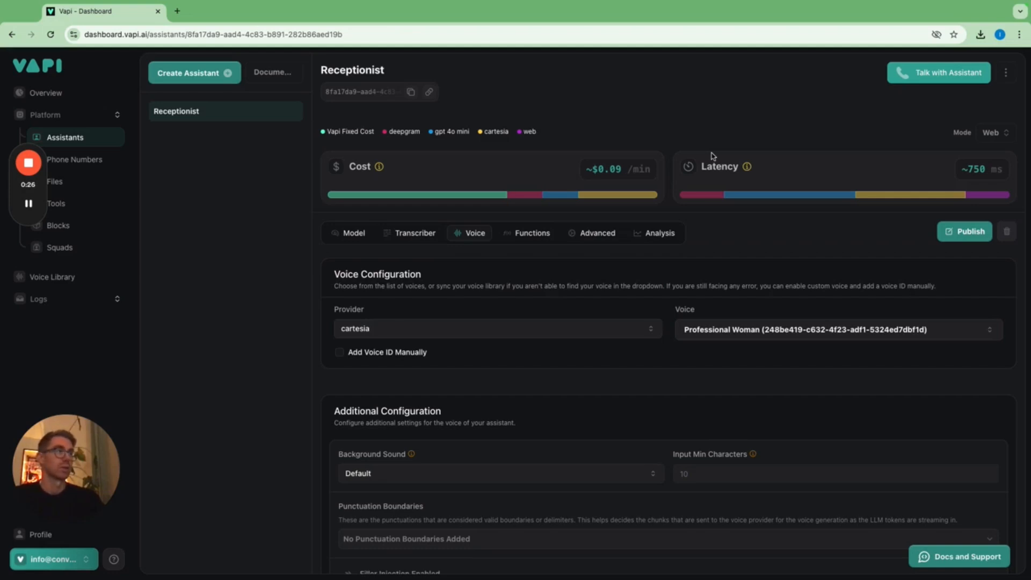
- Change the voice provider from cartesia to 11labs, which defaults to the Sarah voice
scroll(713, 155, down, 1)
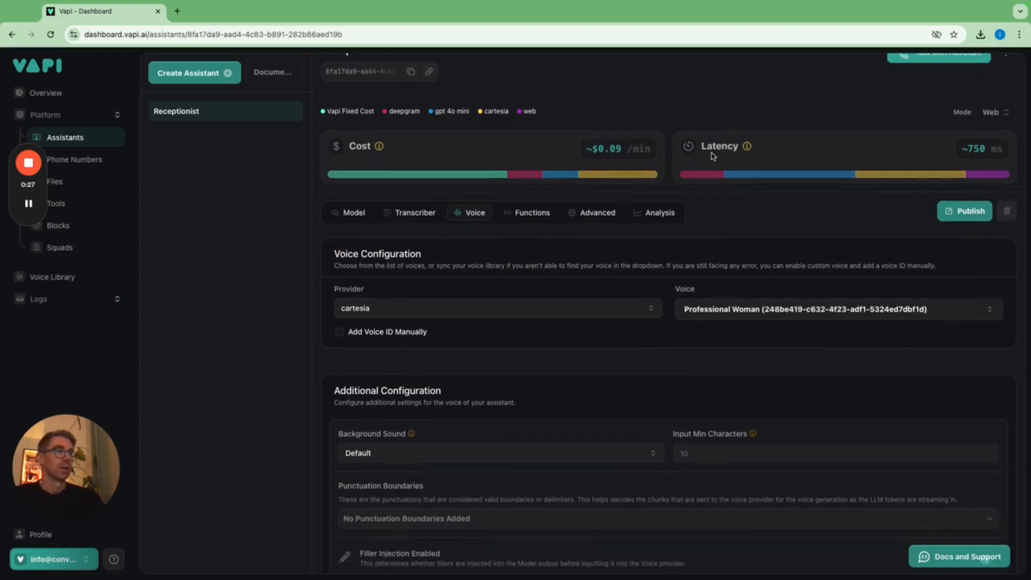
click(480, 310)
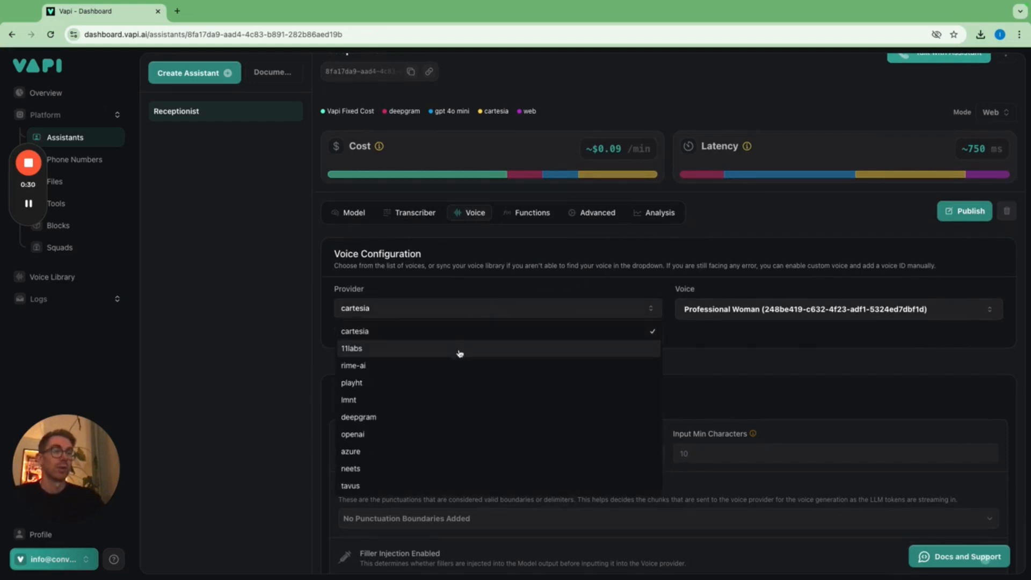
click(501, 249)
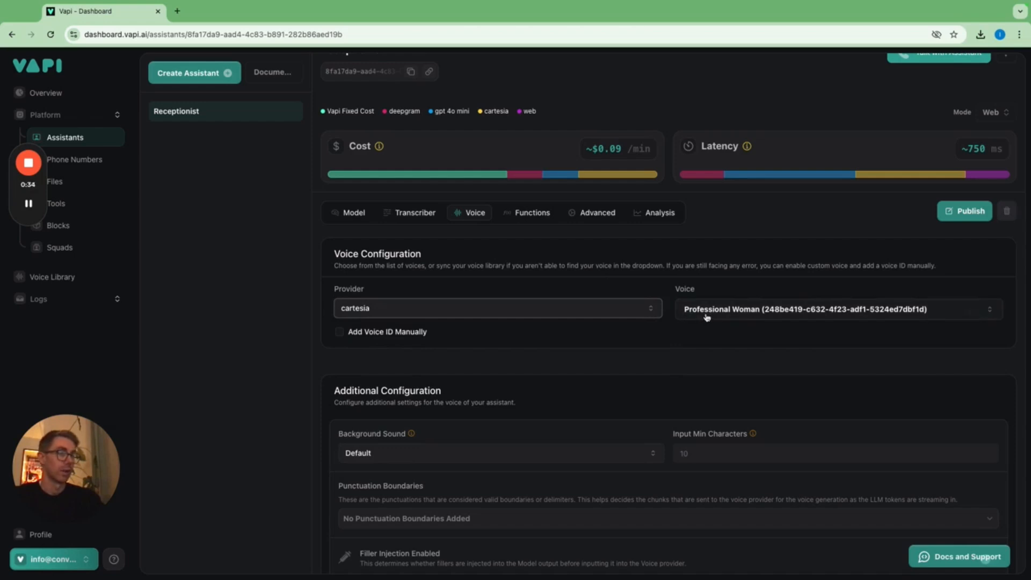
click(492, 310)
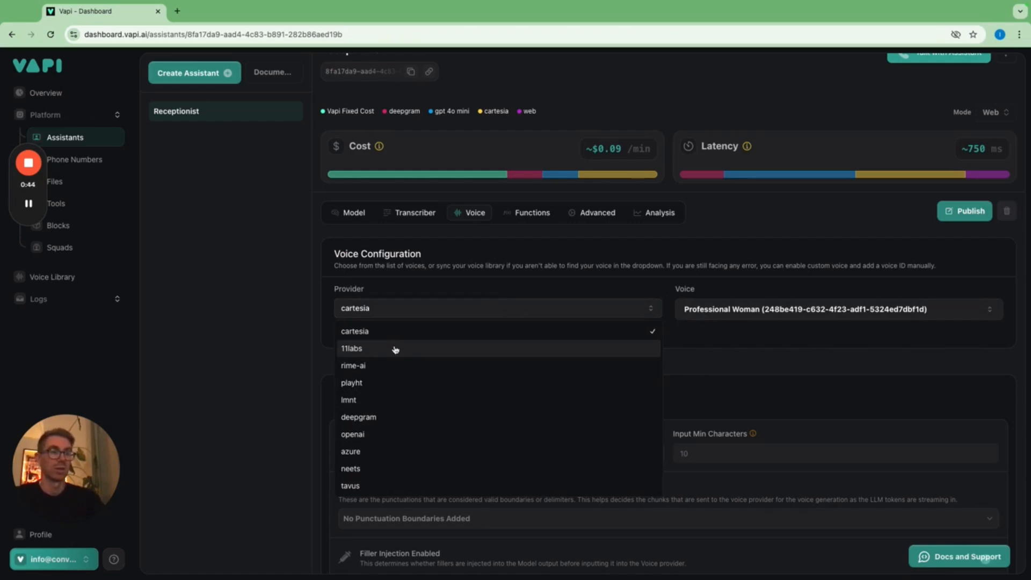
click(395, 349)
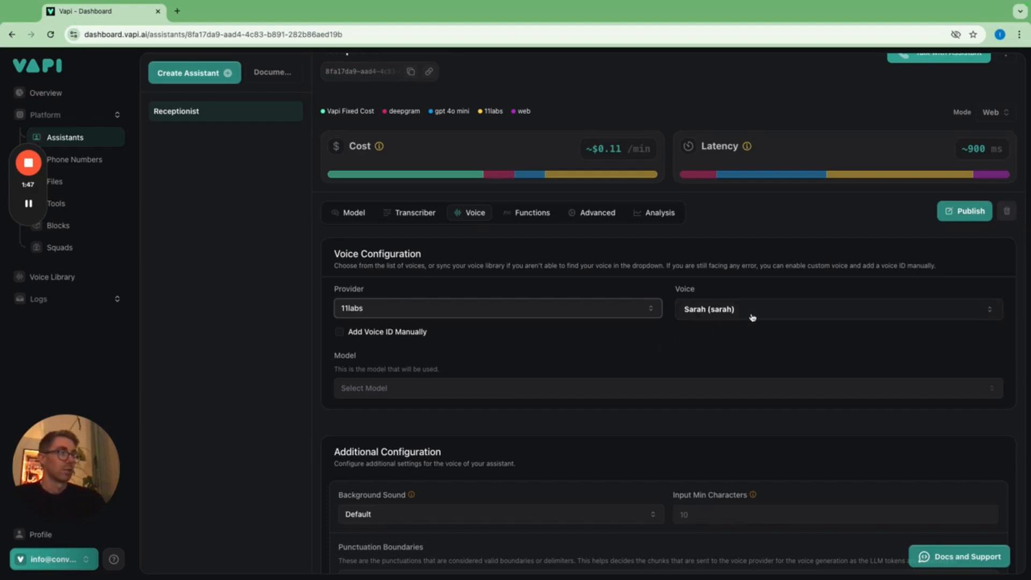
- Select the 11labs voice Emily - Calm yet charismatic with the Eleven Turbo V2 model
click(796, 314)
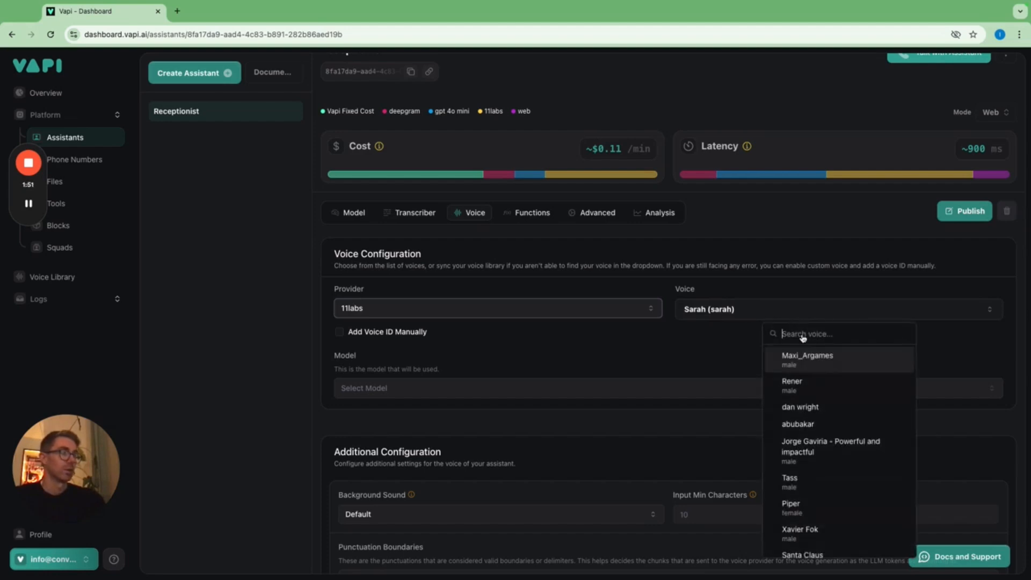
key(Escape)
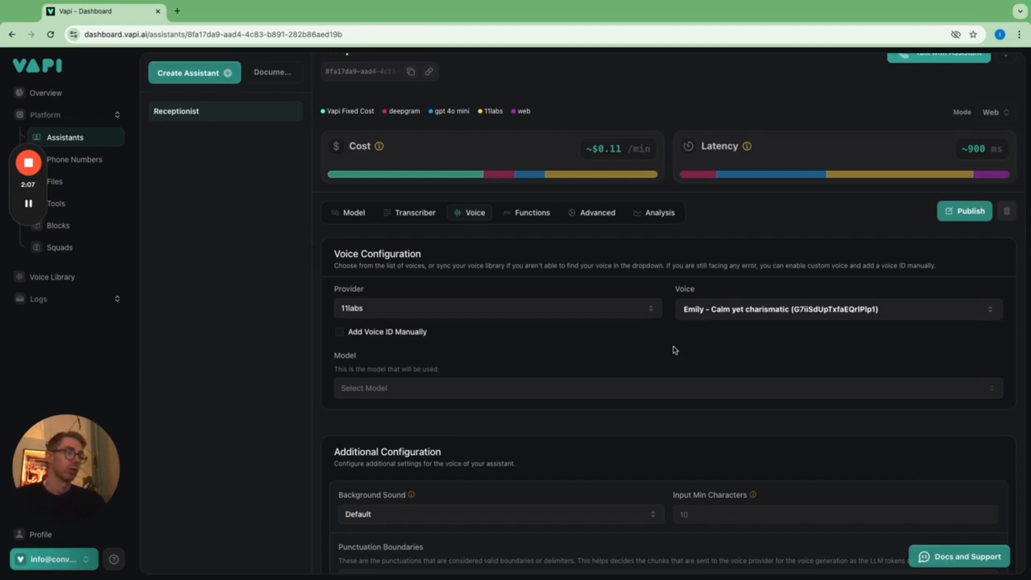
click(441, 387)
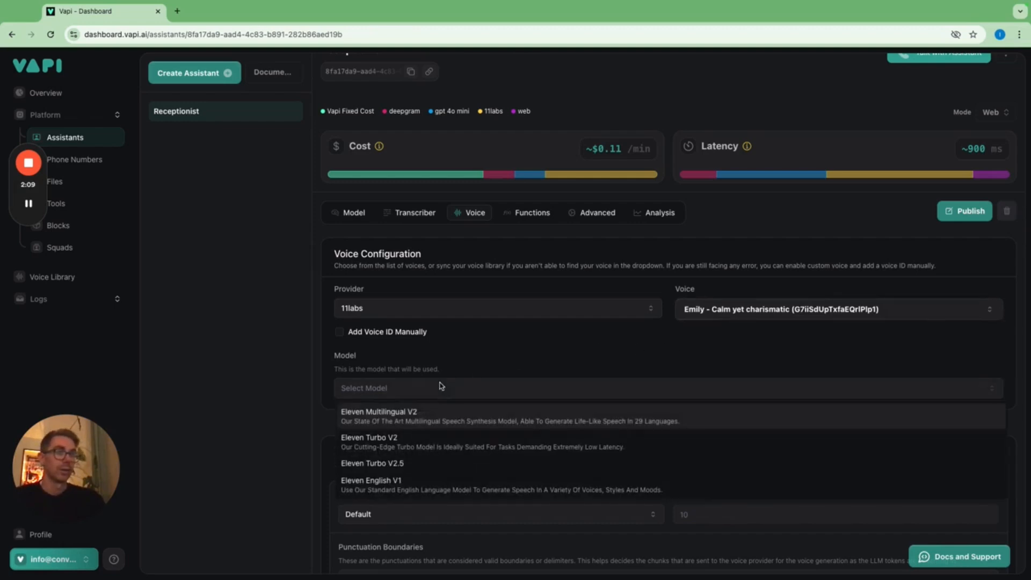
click(384, 439)
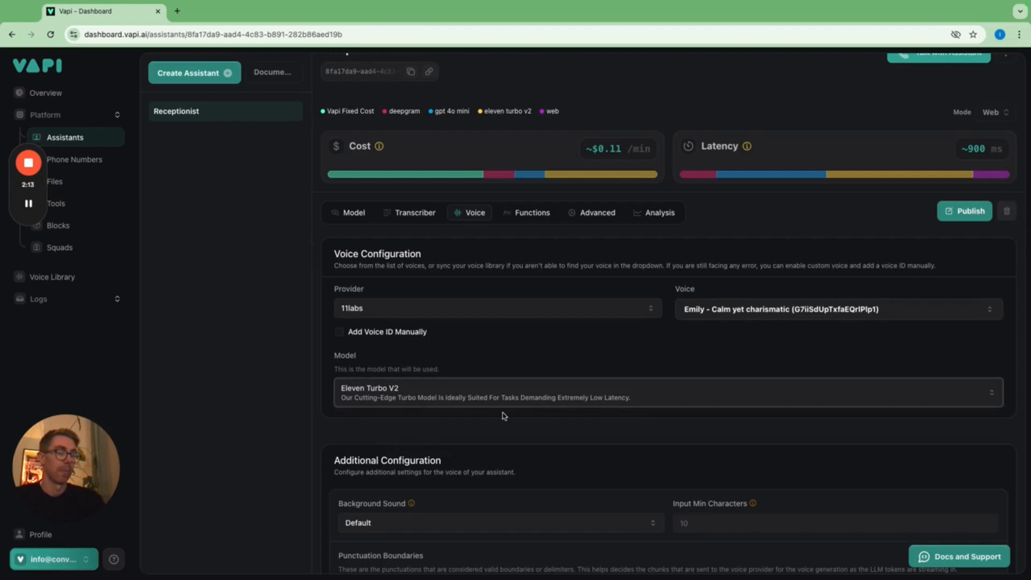
scroll(504, 416, down, 5)
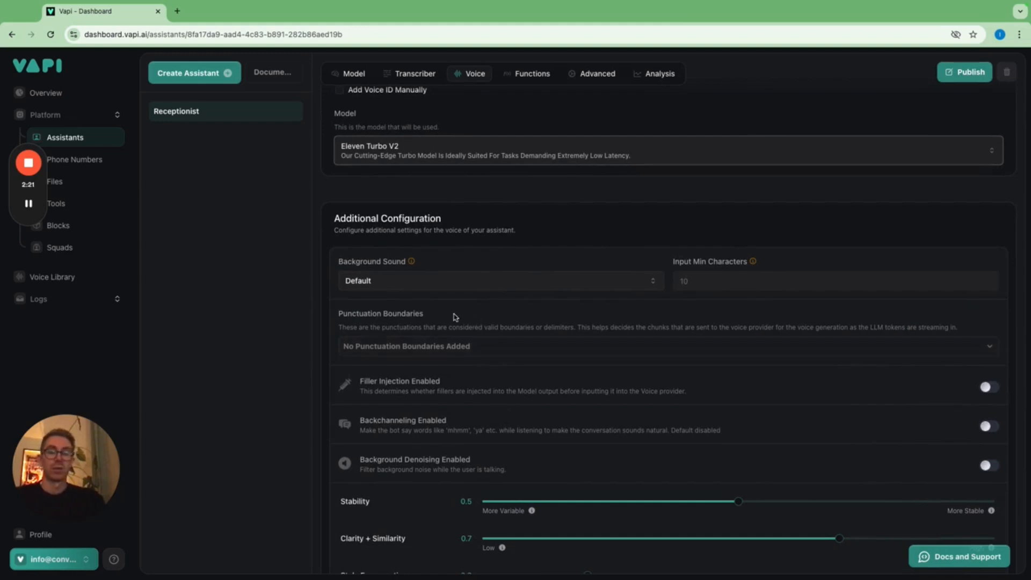
click(441, 289)
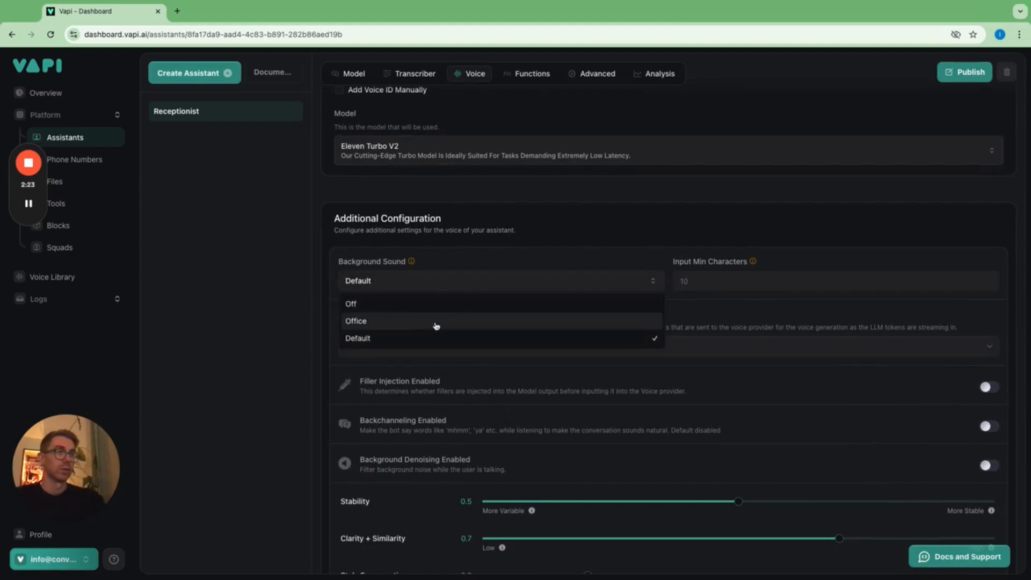
click(561, 215)
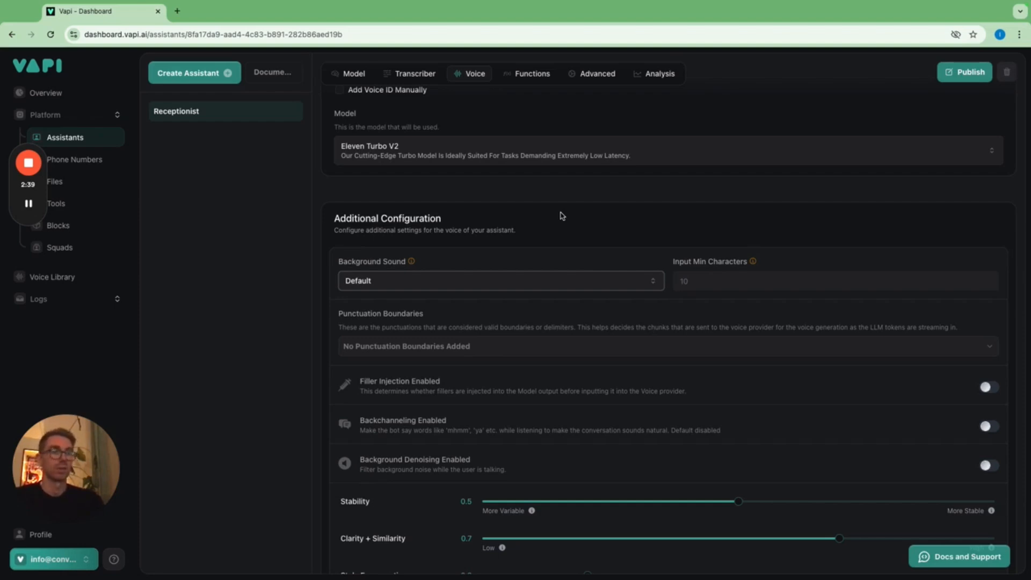
scroll(562, 237, down, 2)
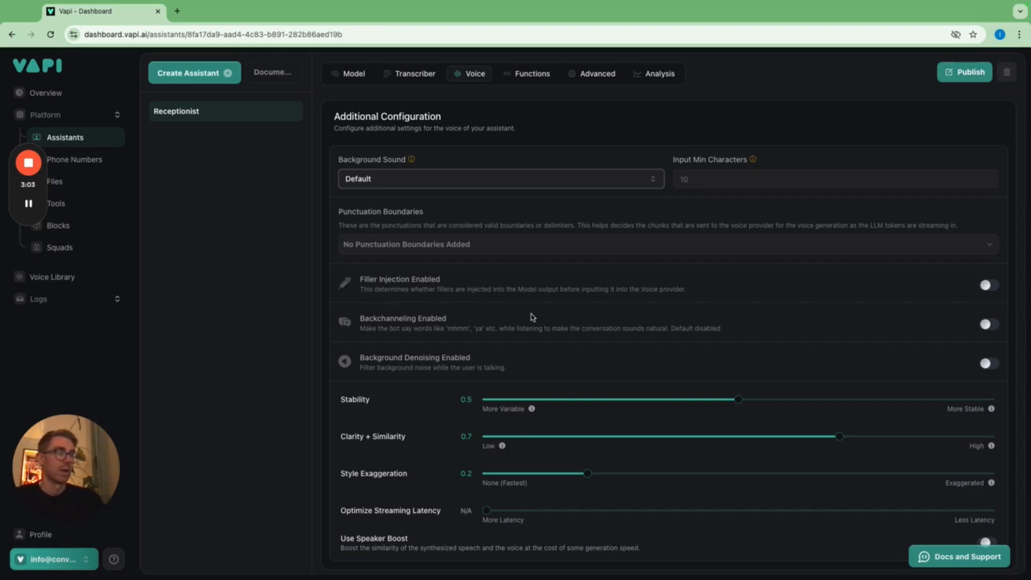
scroll(531, 317, down, 1)
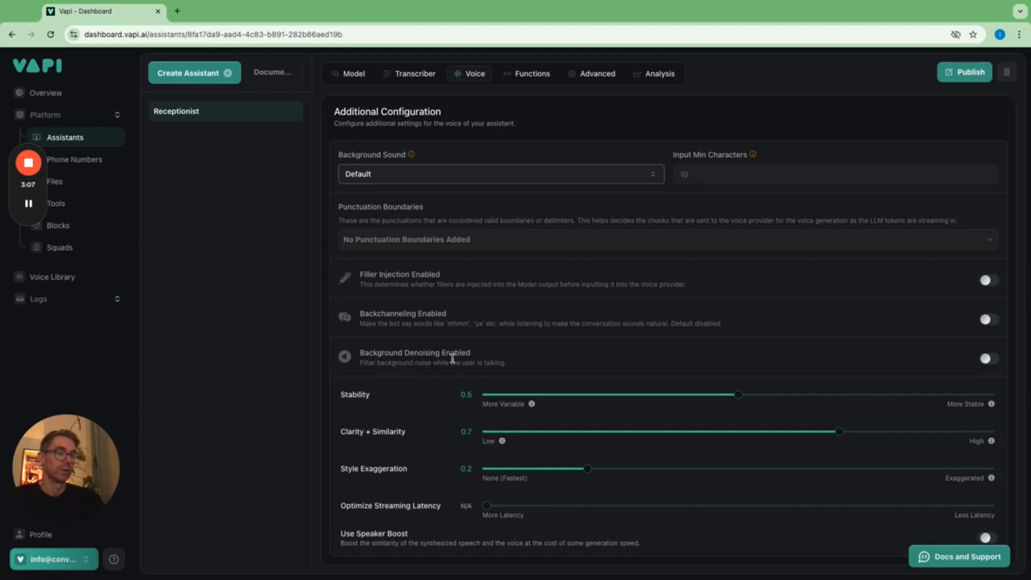
- Turn on background denoising and keep voice stability at 0.5
click(986, 361)
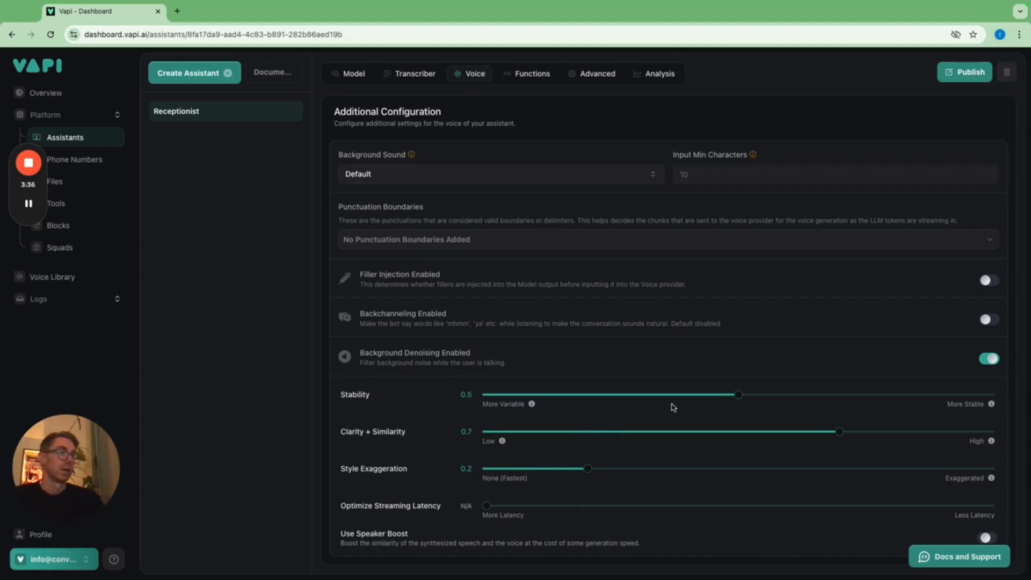
mouse_move(740, 400)
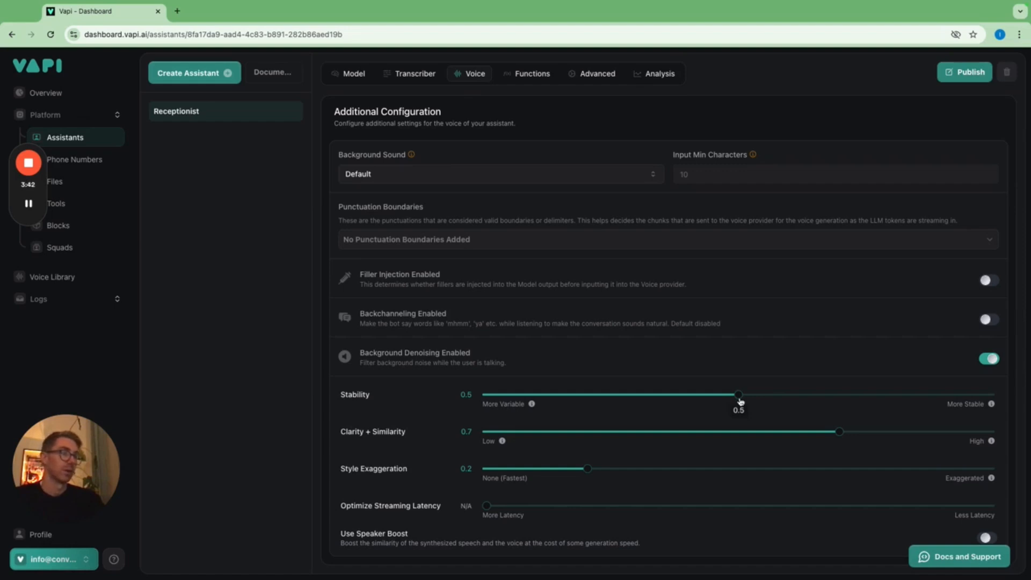
click(693, 397)
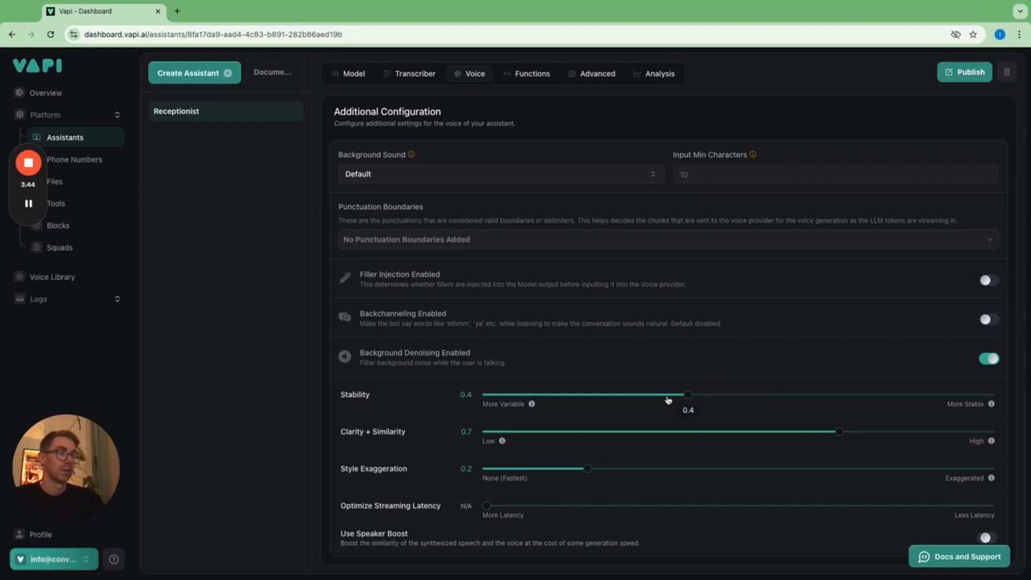
drag(688, 399, 726, 399)
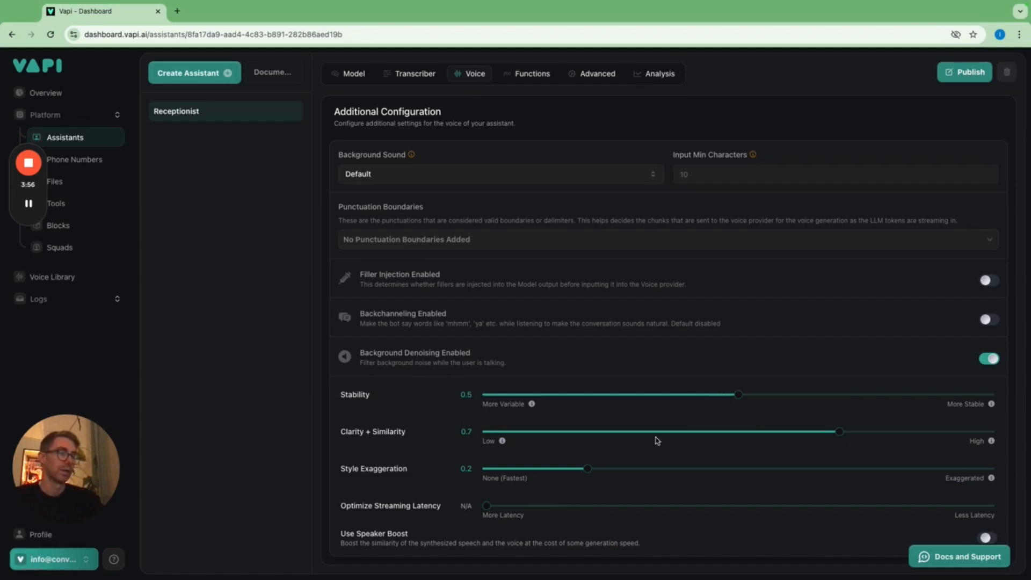
- Set Clarity + Similarity to 0.6 and Style Exaggeration to 0.3
mouse_move(840, 439)
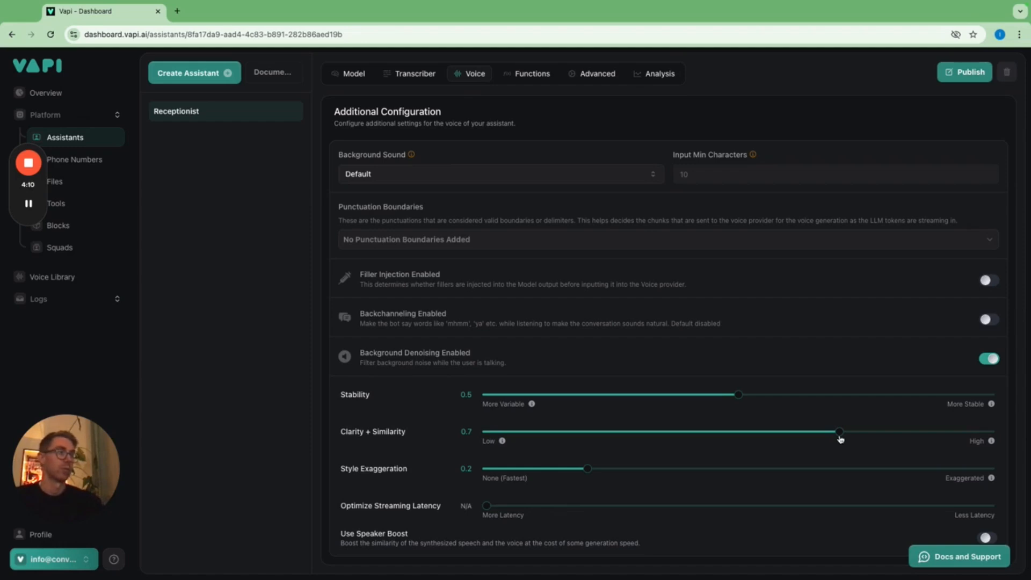
drag(840, 439, 820, 436)
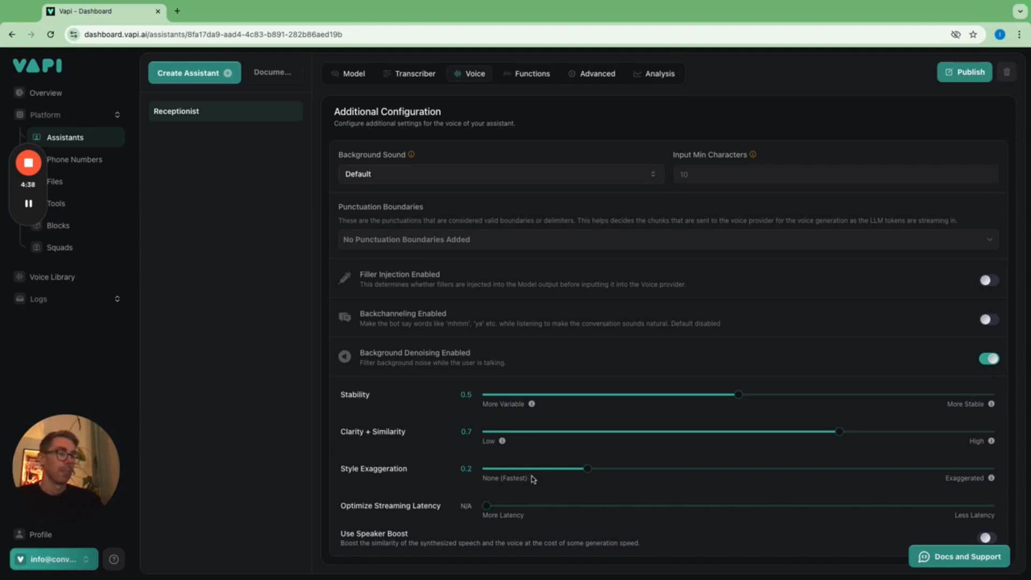
mouse_move(586, 475)
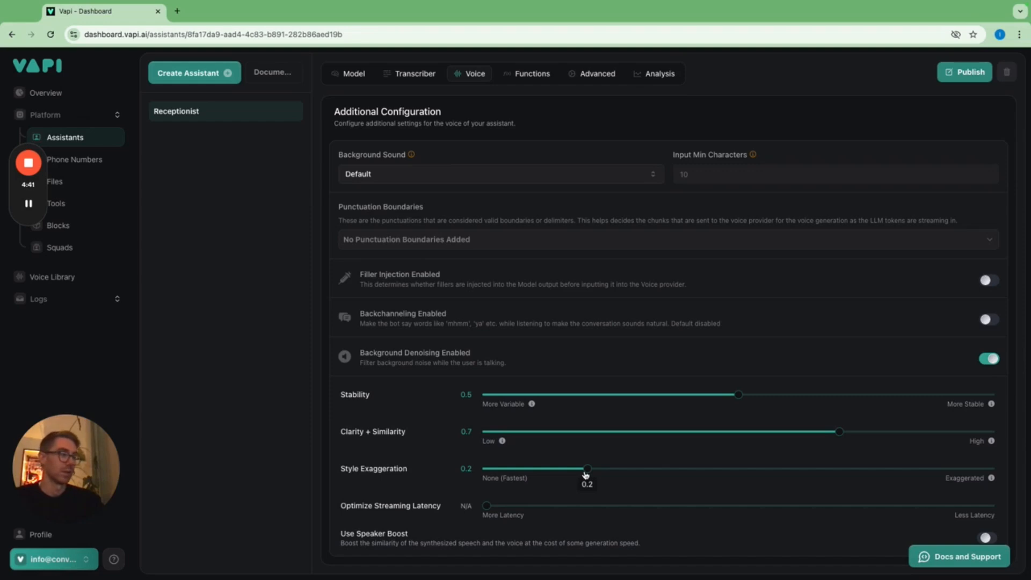
mouse_move(587, 471)
mouse_down()
mouse_move(618, 473)
mouse_move(600, 473)
mouse_up()
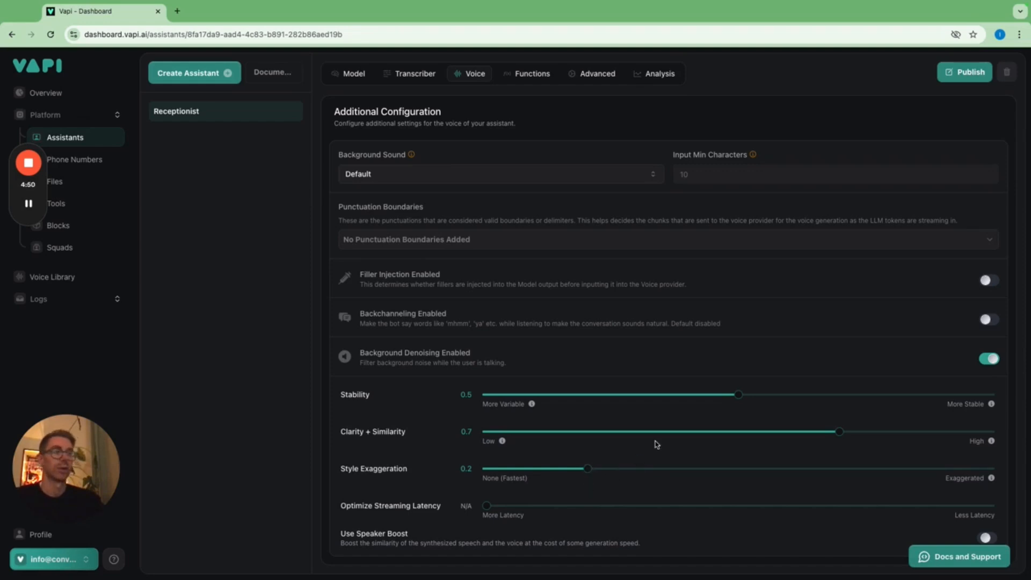
- Scroll through the Additional Configuration and back to the top of the Voice settings
scroll(656, 444, up, 1)
scroll(656, 444, down, 1)
scroll(656, 445, up, 3)
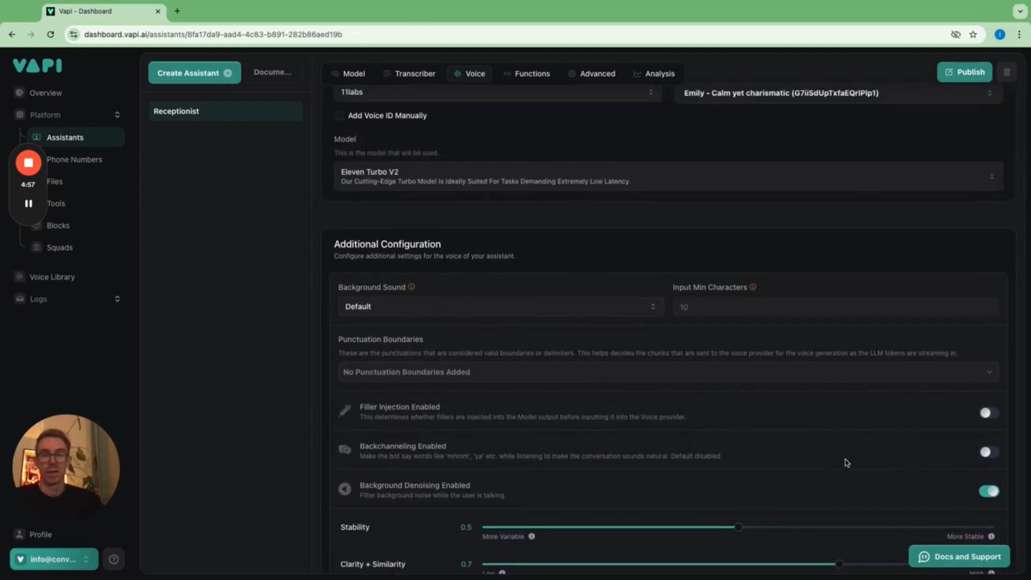
scroll(846, 463, down, 1)
scroll(846, 463, down, 2)
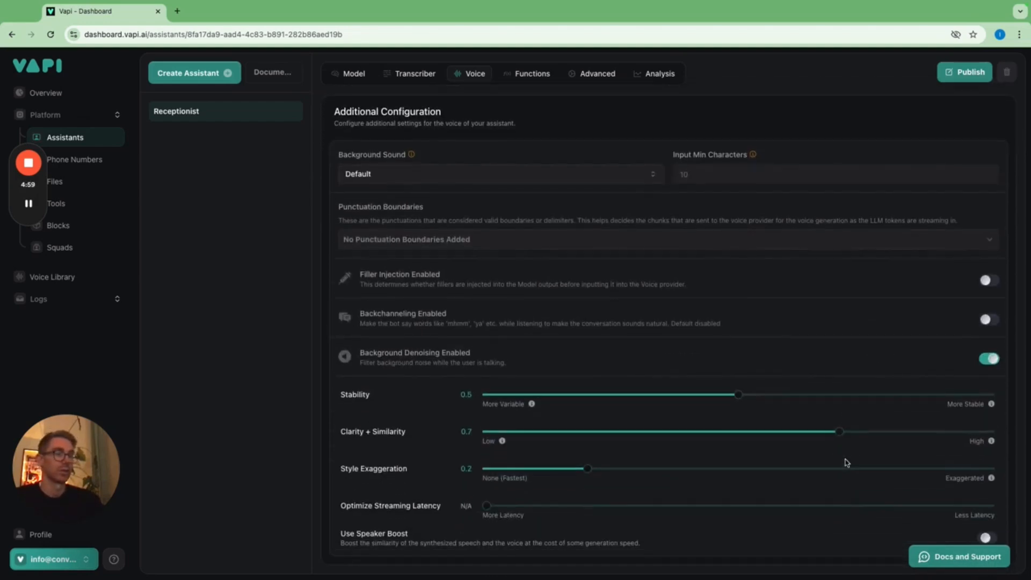
scroll(846, 463, up, 1)
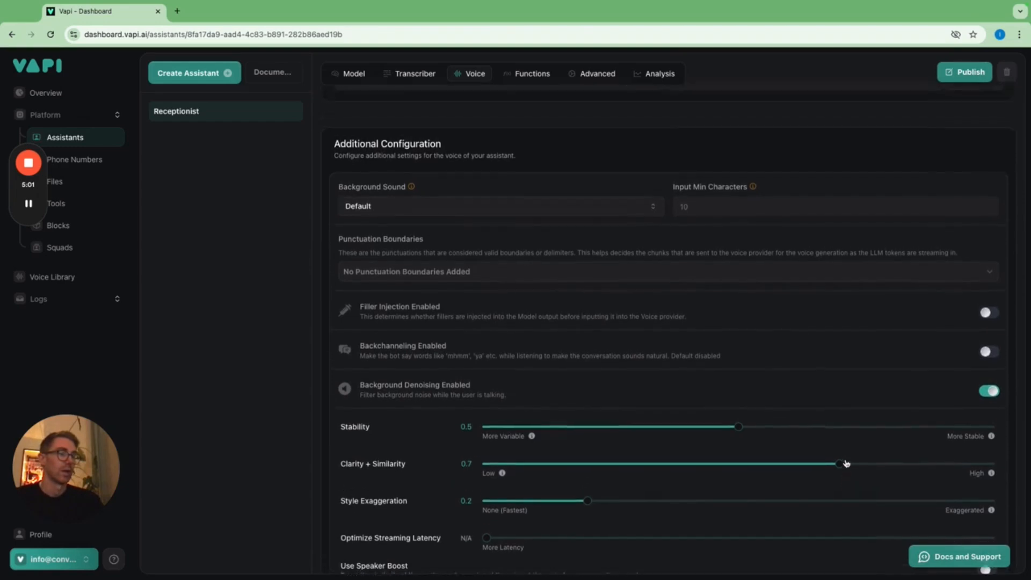
scroll(846, 463, up, 3)
scroll(846, 462, up, 3)
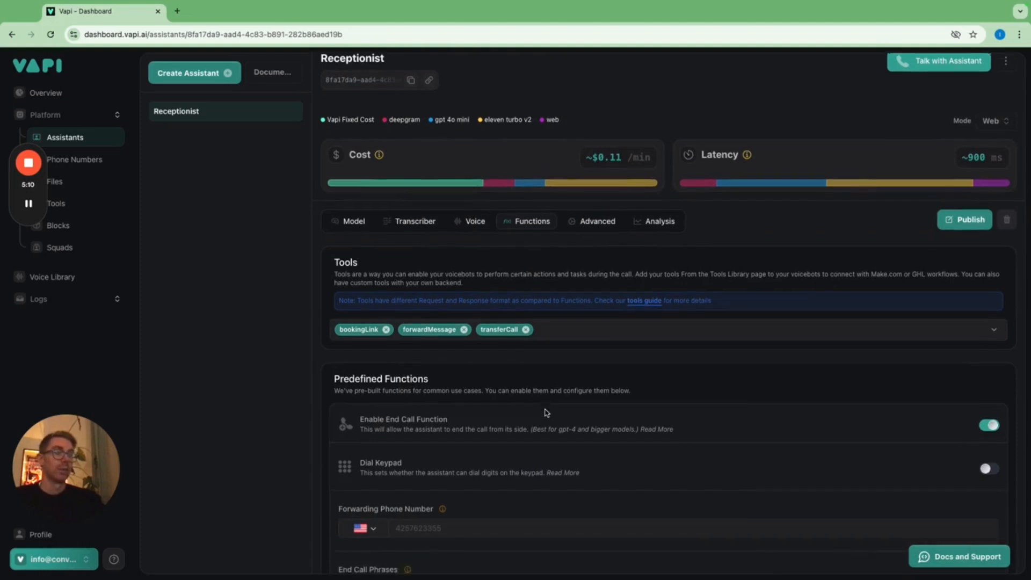
- Look over the bookingLink, forwardMessage and transferCall tools and end-call function, then open Advanced settings
scroll(546, 412, down, 1)
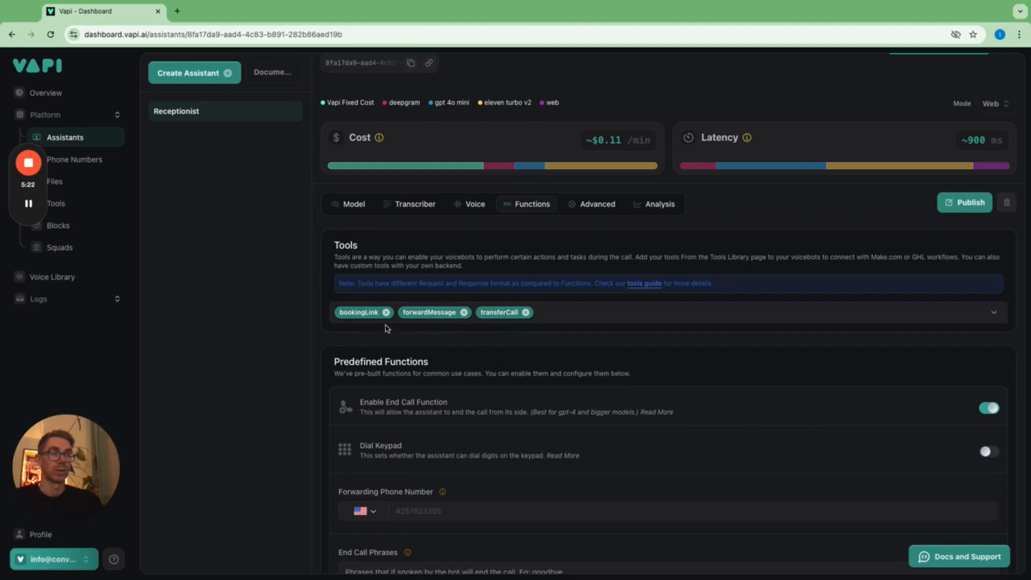
scroll(472, 346, down, 1)
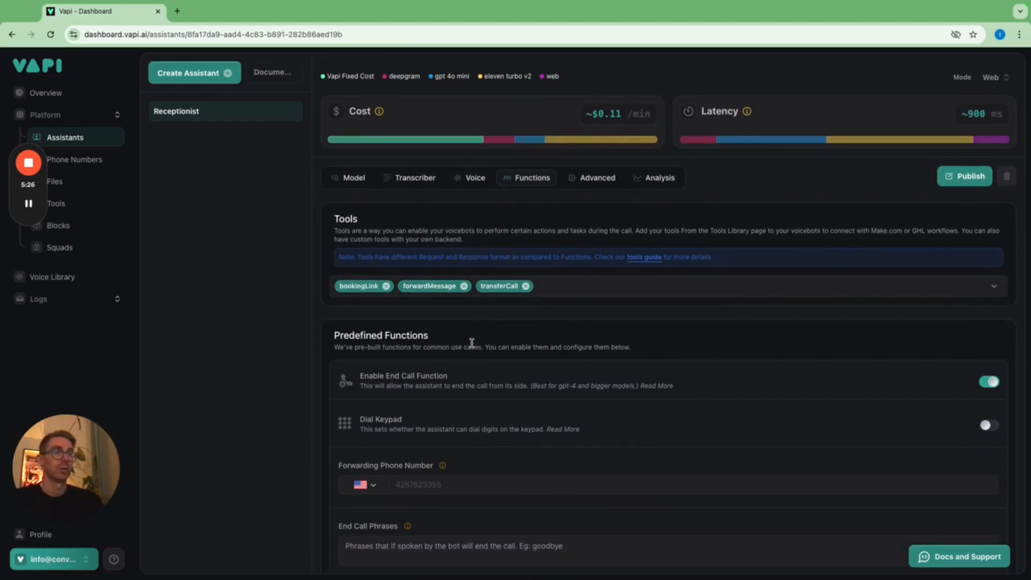
scroll(472, 343, down, 1)
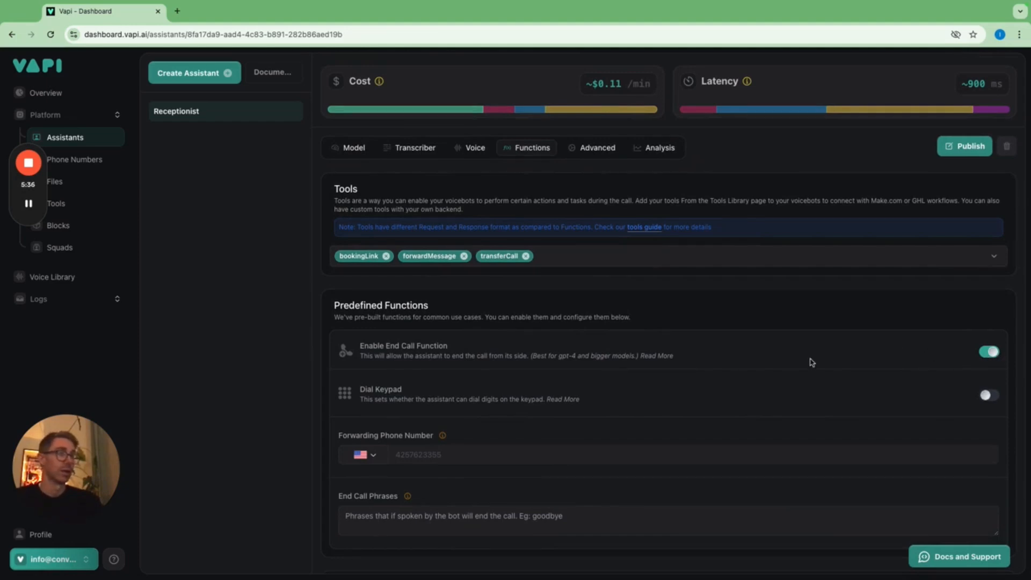
scroll(483, 446, down, 1)
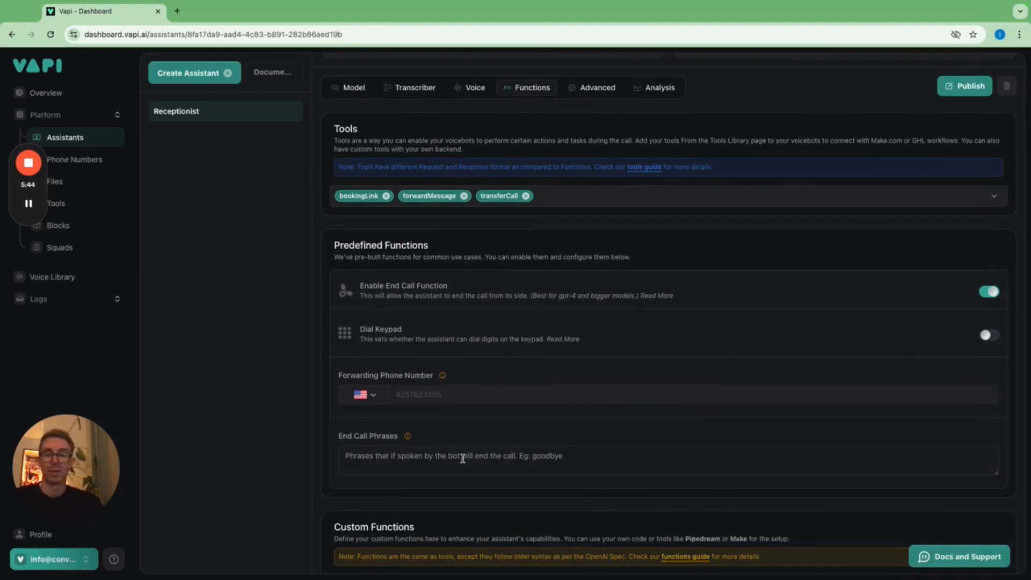
scroll(462, 458, up, 3)
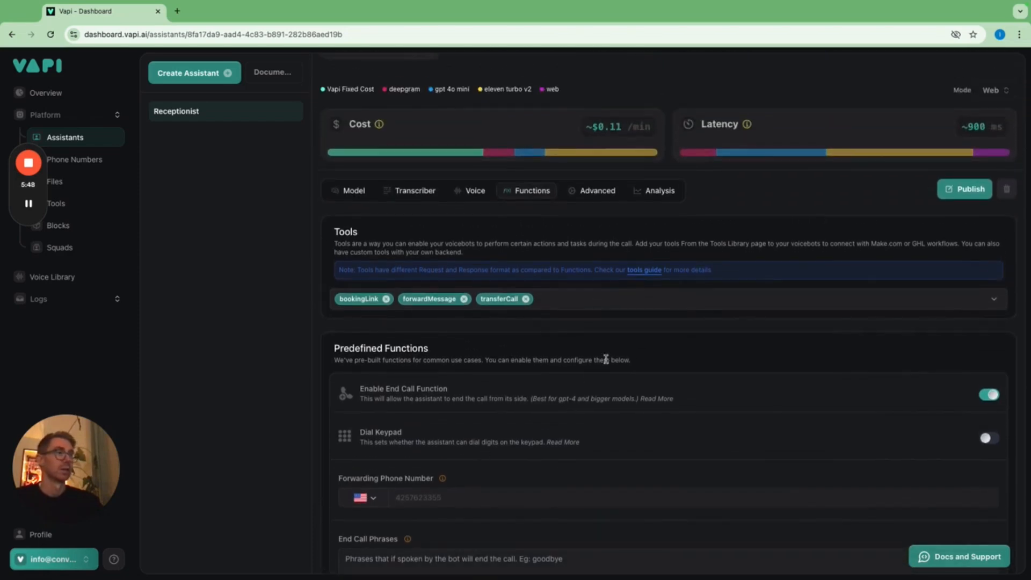
click(597, 190)
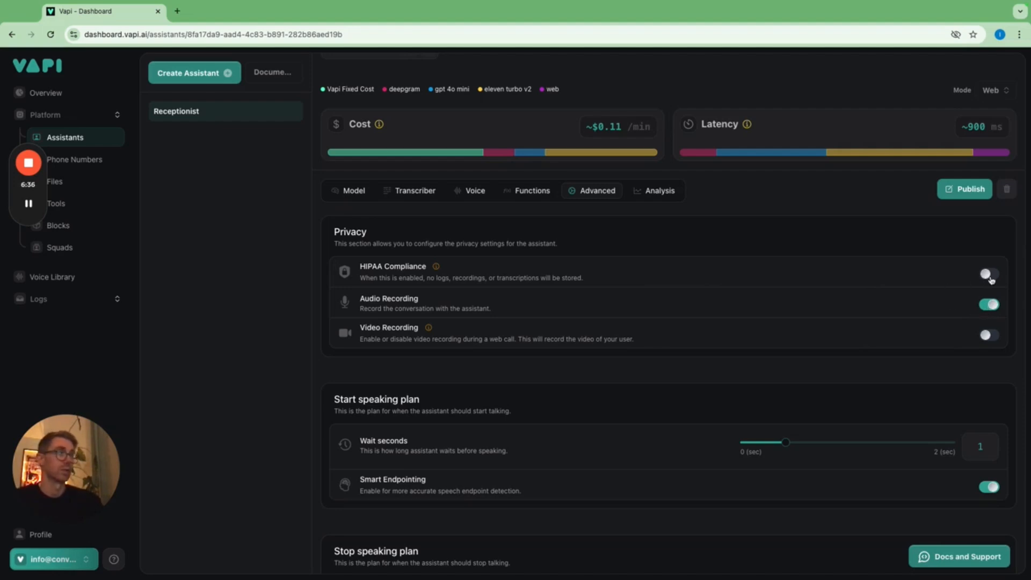
scroll(840, 302, down, 2)
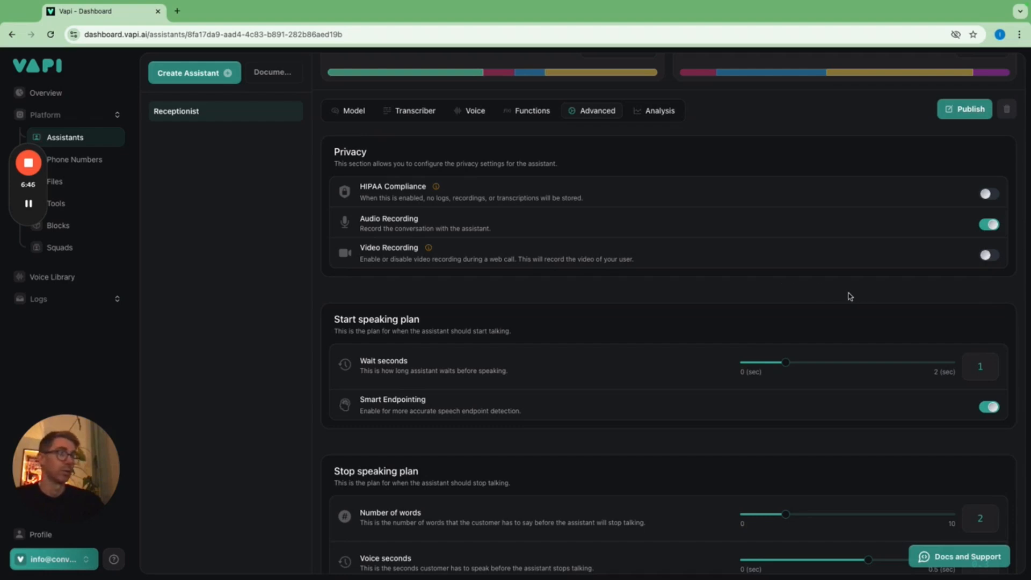
scroll(847, 294, down, 3)
scroll(770, 310, up, 1)
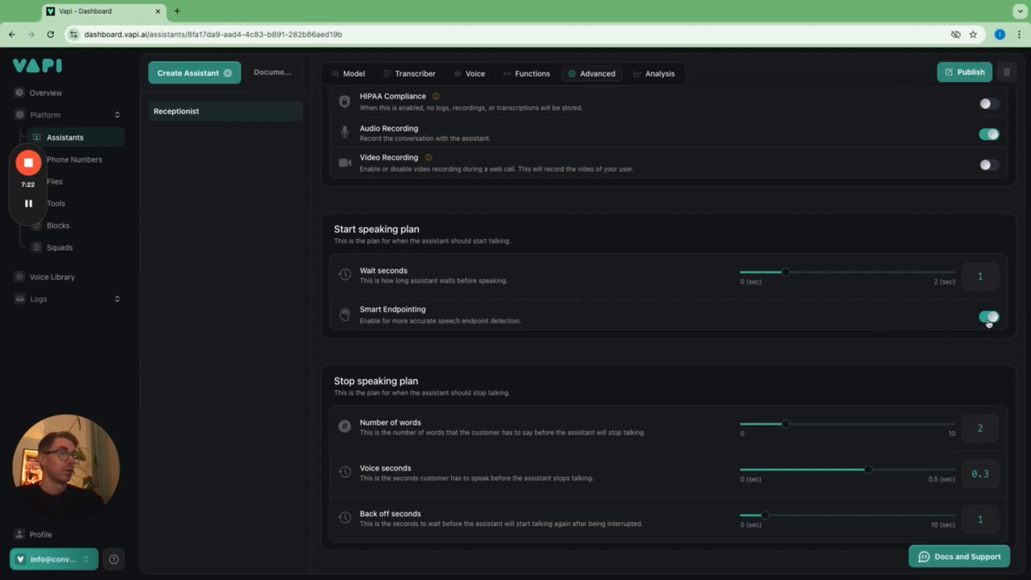
click(988, 319)
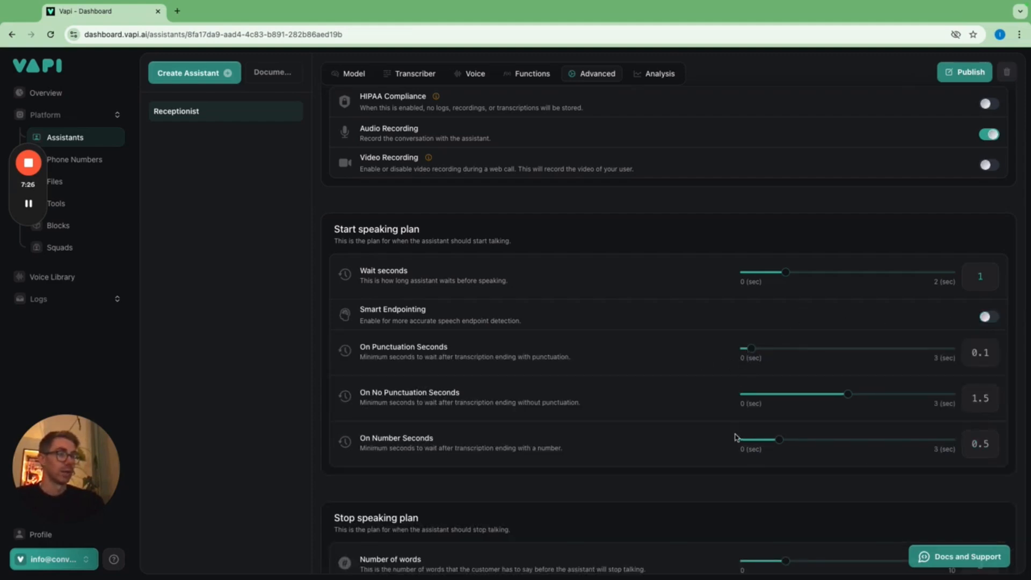
click(988, 317)
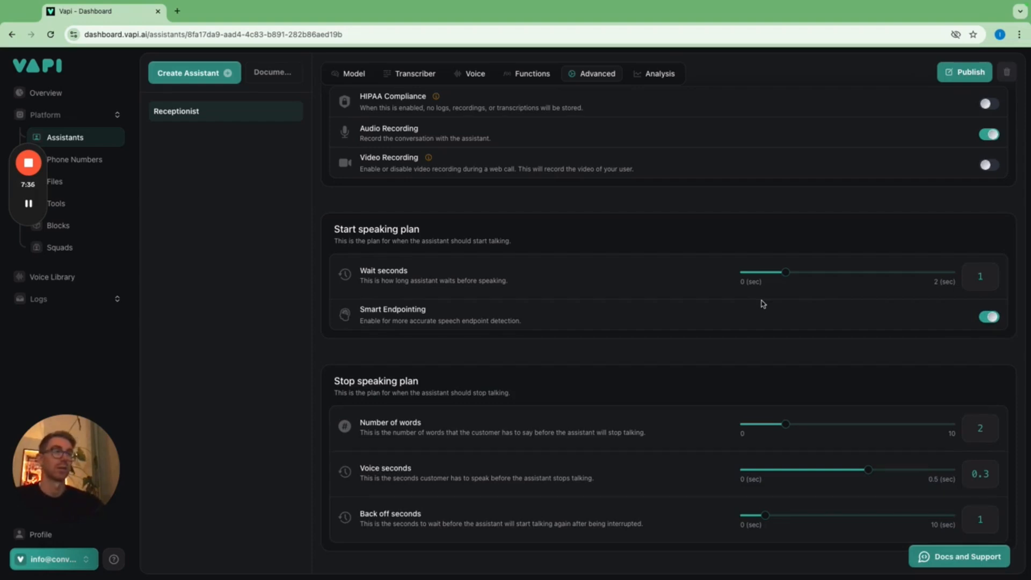
scroll(703, 304, down, 1)
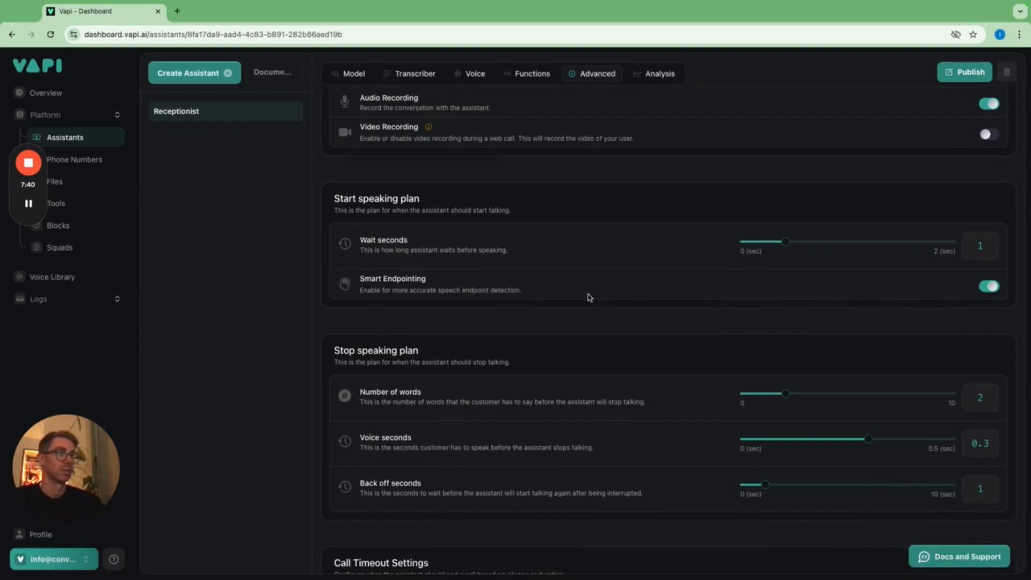
scroll(573, 292, down, 4)
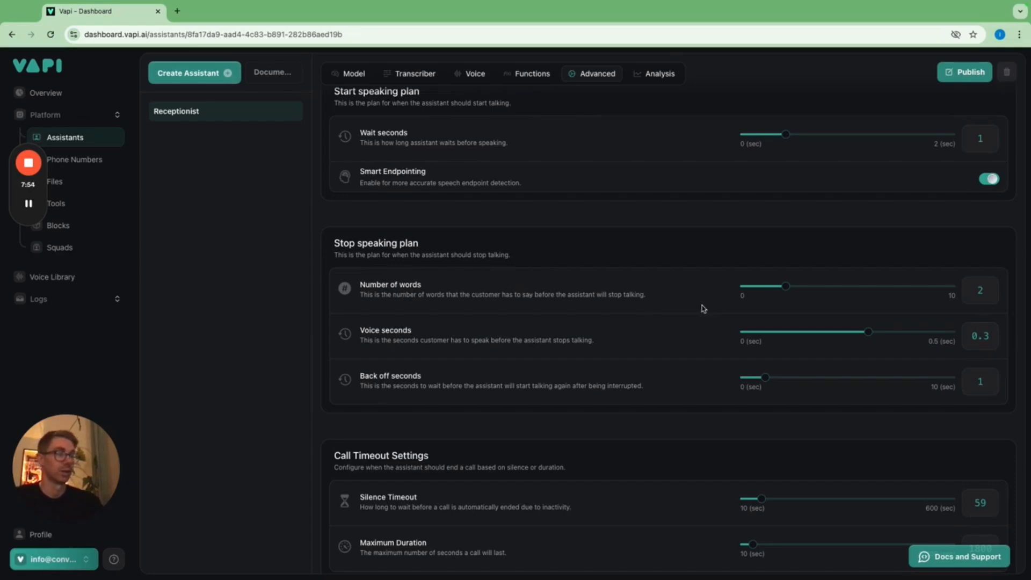
drag(783, 291, 769, 293)
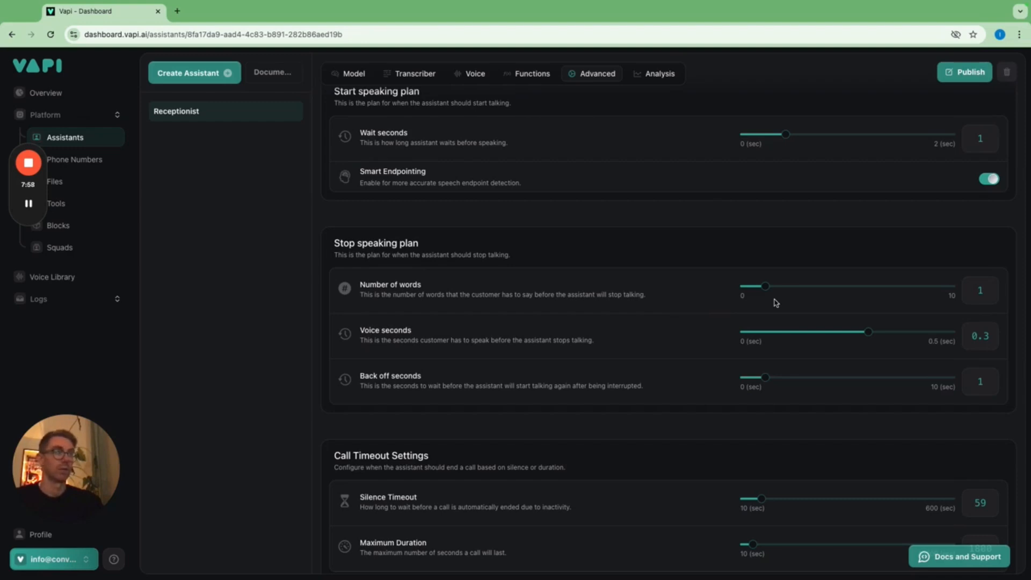
drag(766, 292, 781, 290)
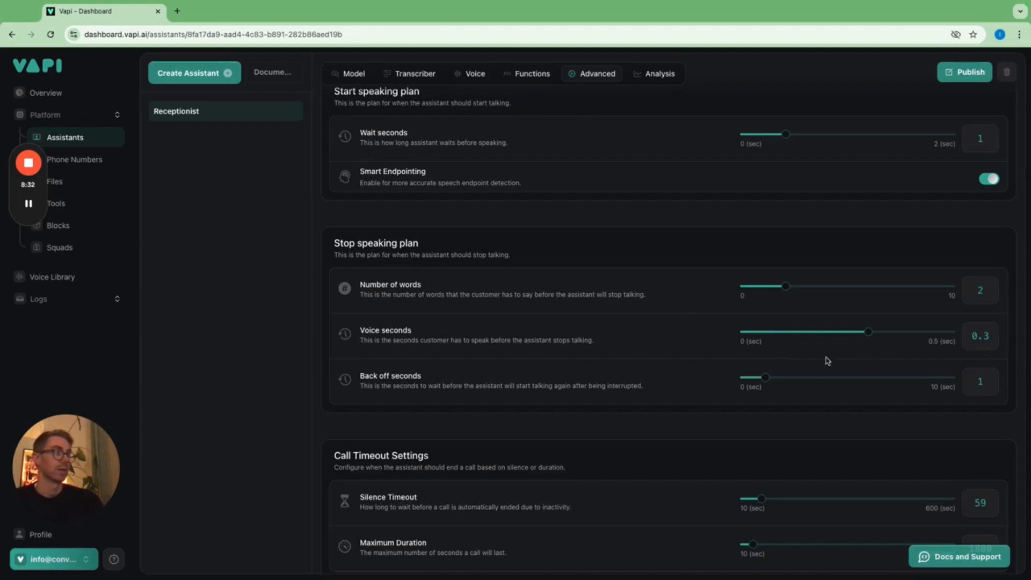
scroll(827, 360, down, 1)
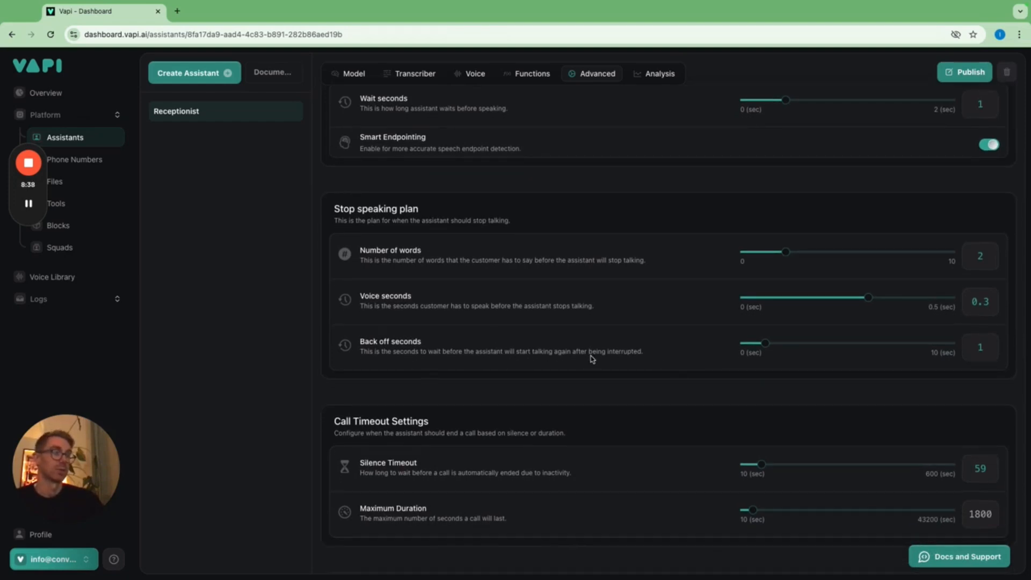
drag(766, 347, 768, 348)
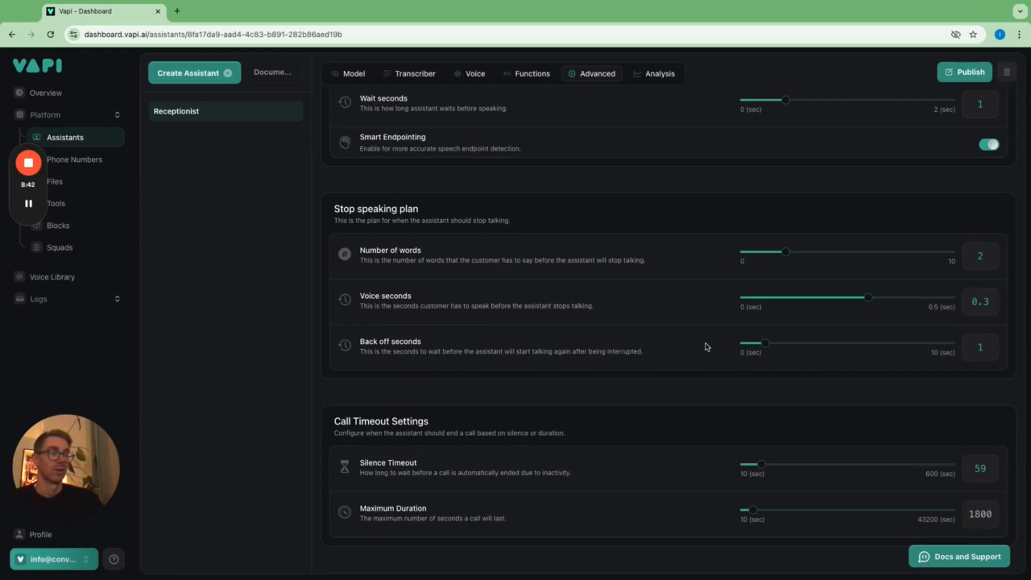
- Raise the Silence Timeout to 74 seconds
scroll(706, 346, down, 2)
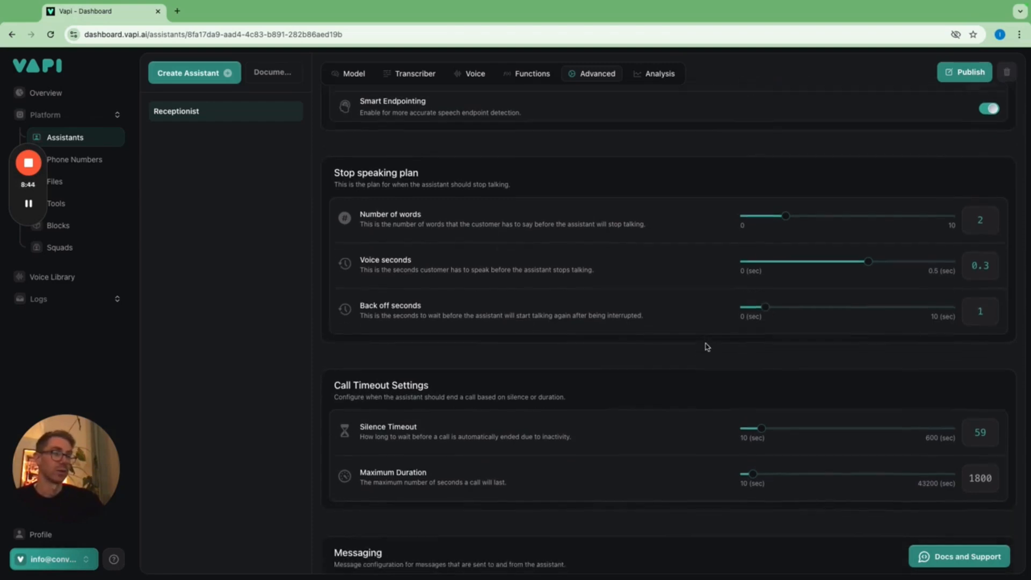
scroll(706, 346, down, 1)
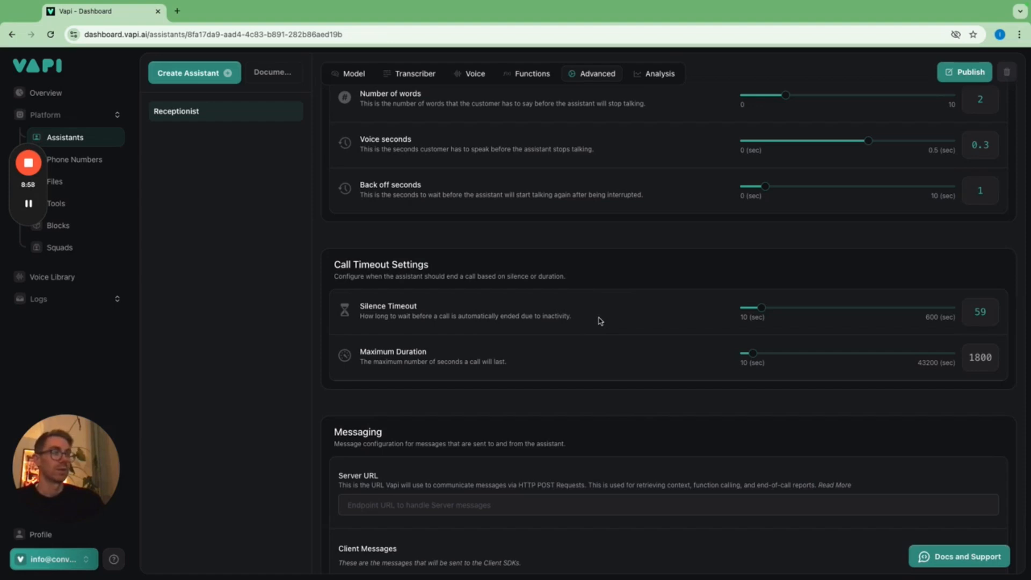
mouse_move(761, 313)
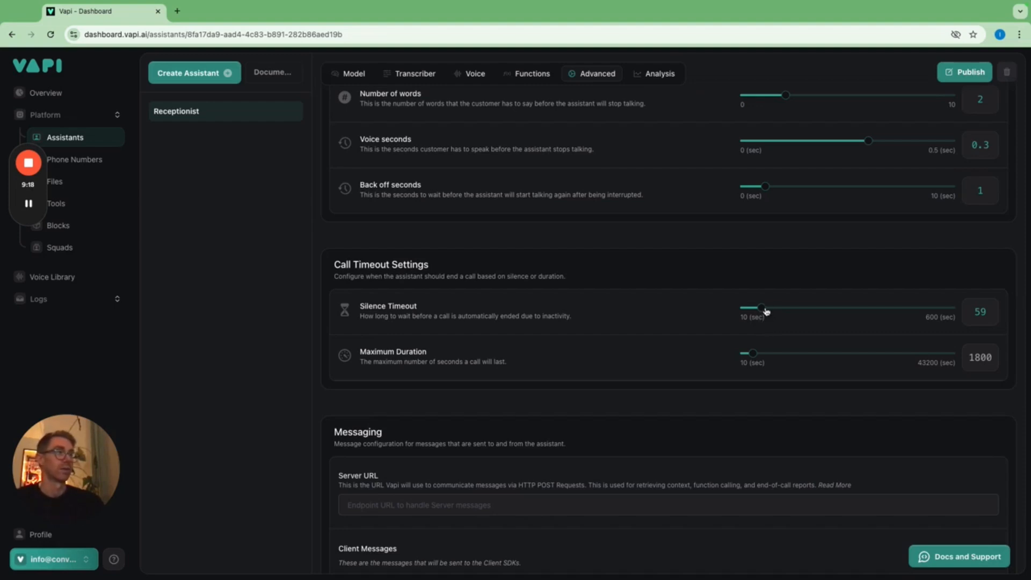
click(768, 312)
drag(768, 313, 765, 314)
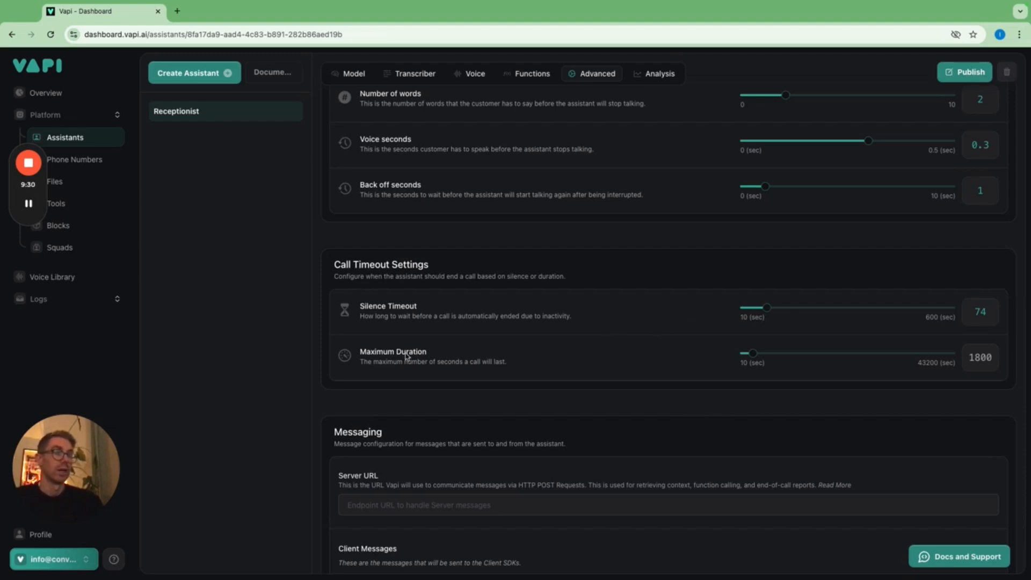
- Reduce the Maximum Duration from 1800 to 671 seconds
double_click(981, 359)
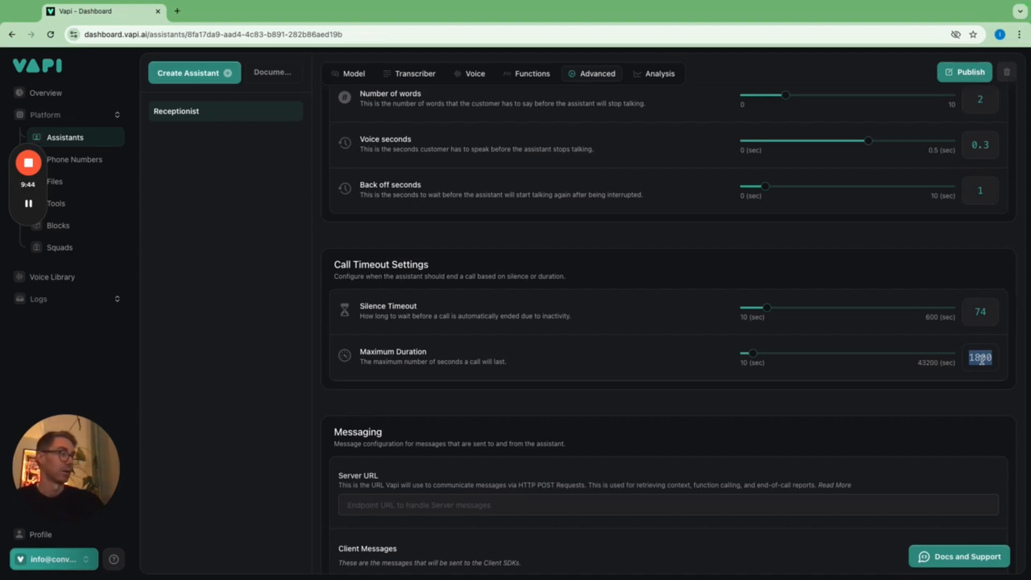
drag(751, 357, 745, 358)
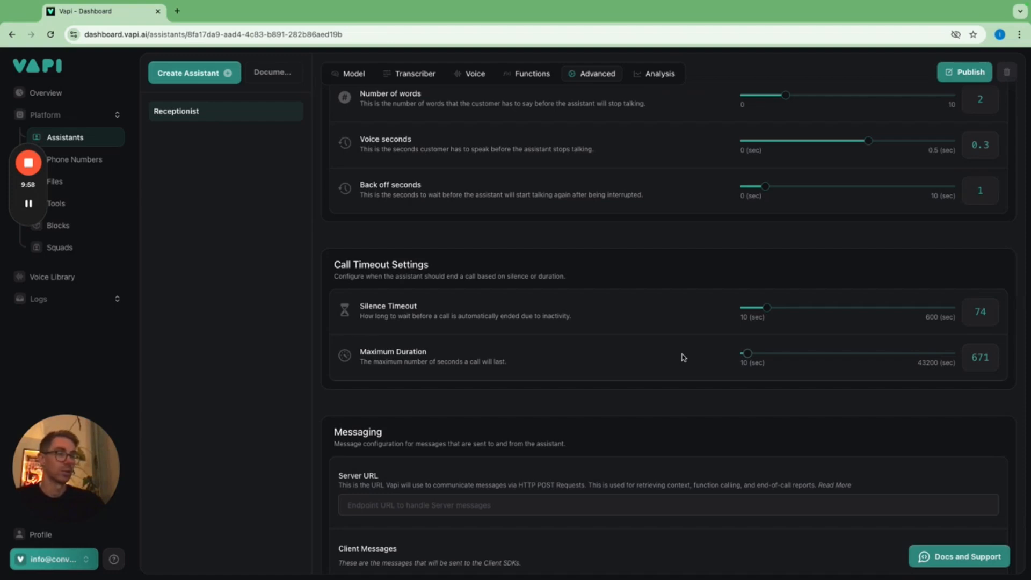
scroll(682, 358, down, 1)
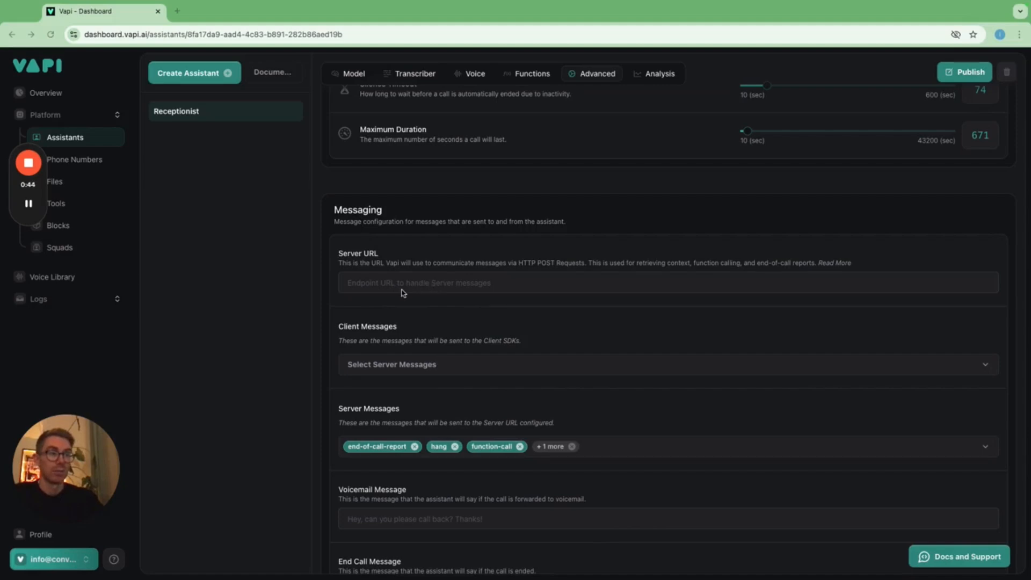
scroll(448, 314, down, 1)
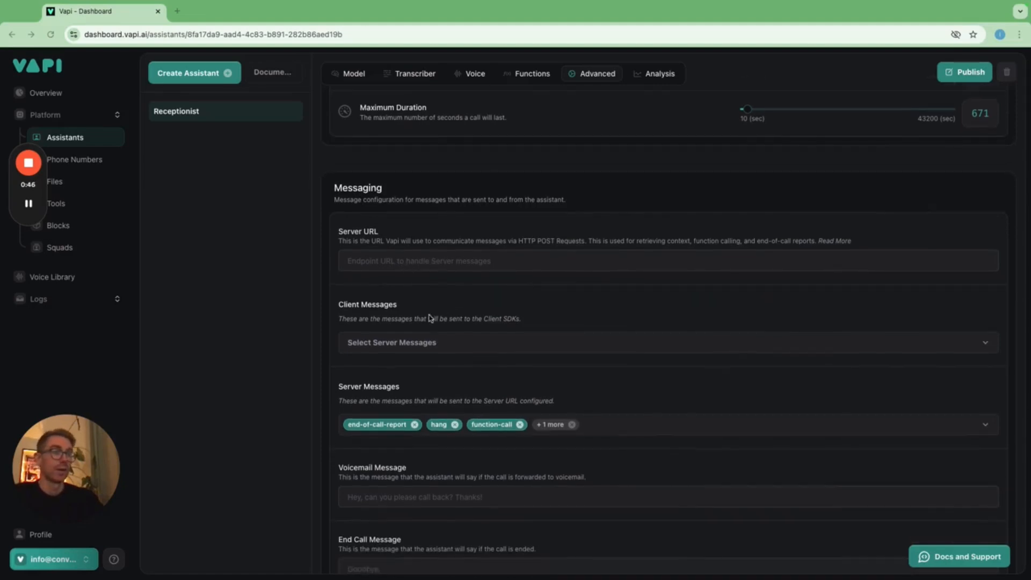
scroll(408, 363, down, 2)
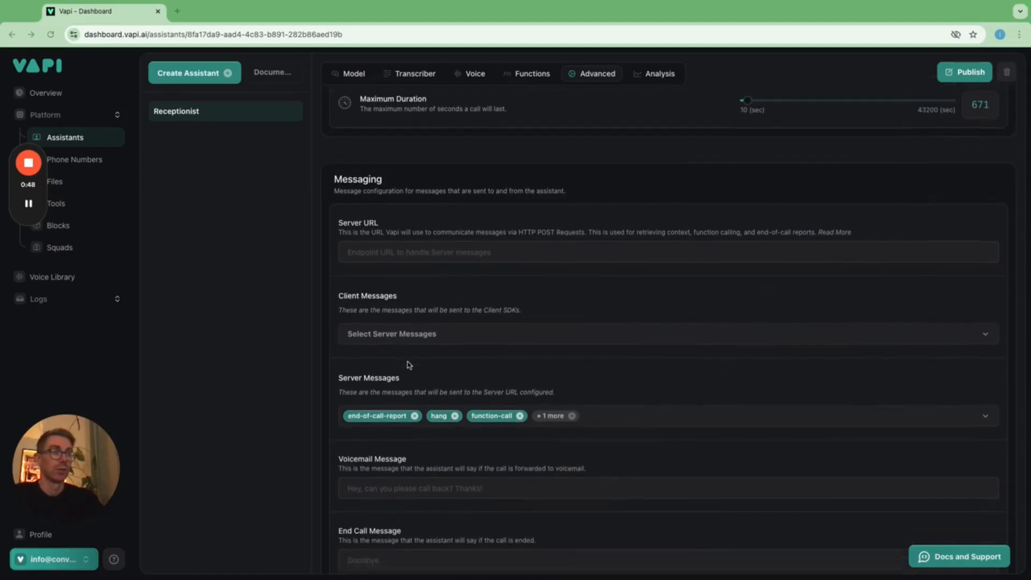
scroll(427, 334, down, 2)
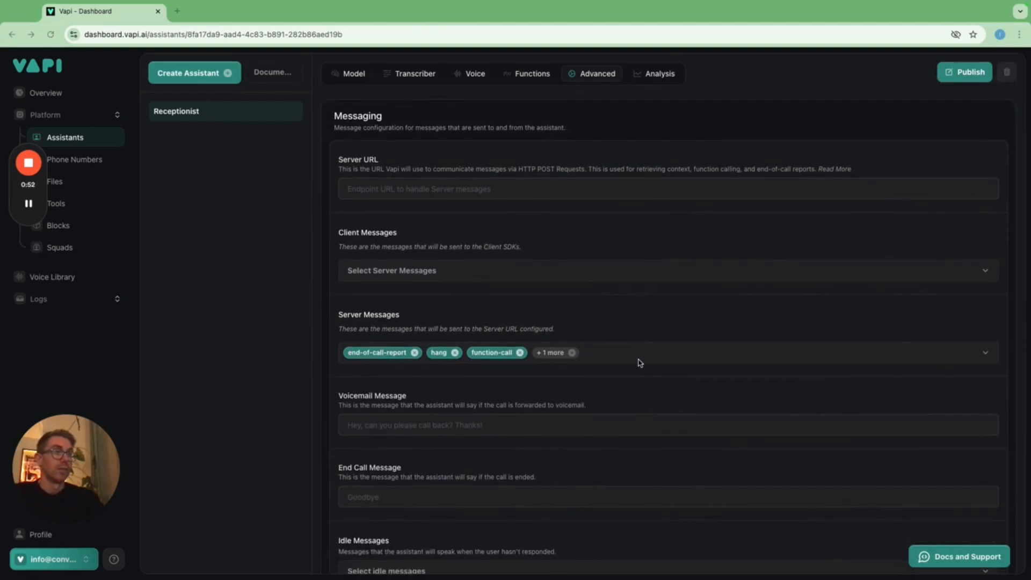
scroll(640, 363, up, 1)
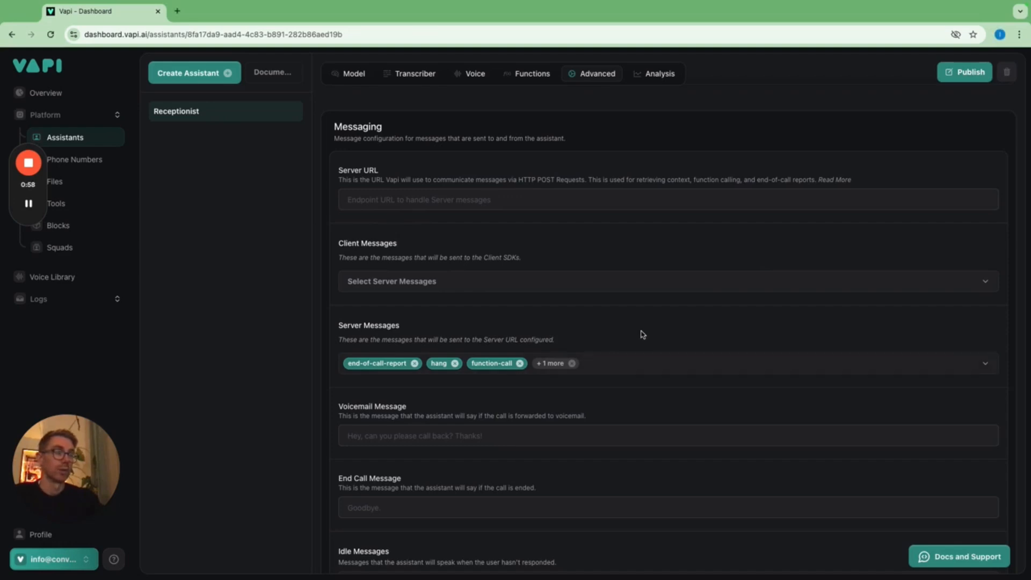
scroll(661, 330, down, 1)
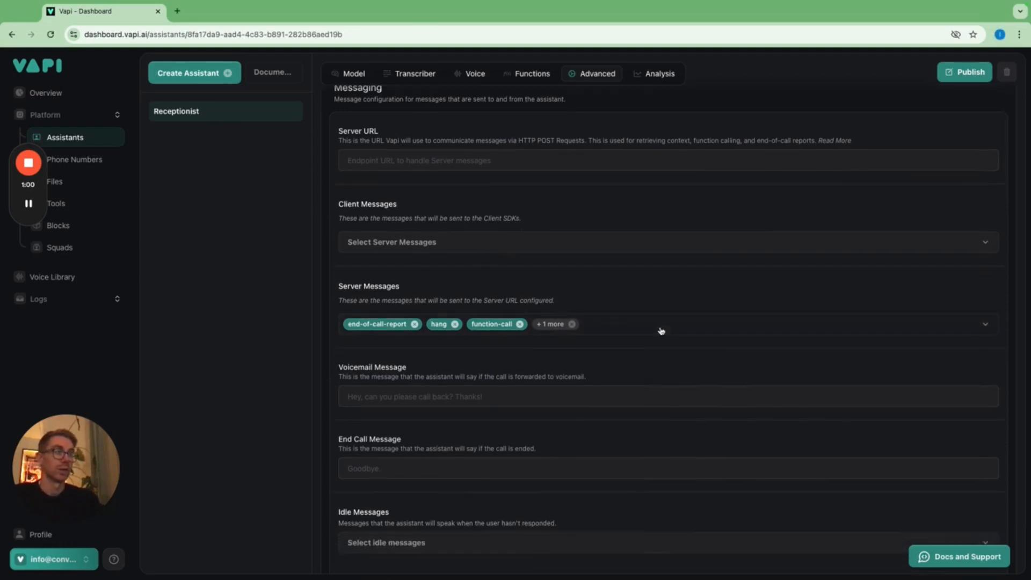
scroll(613, 364, down, 1)
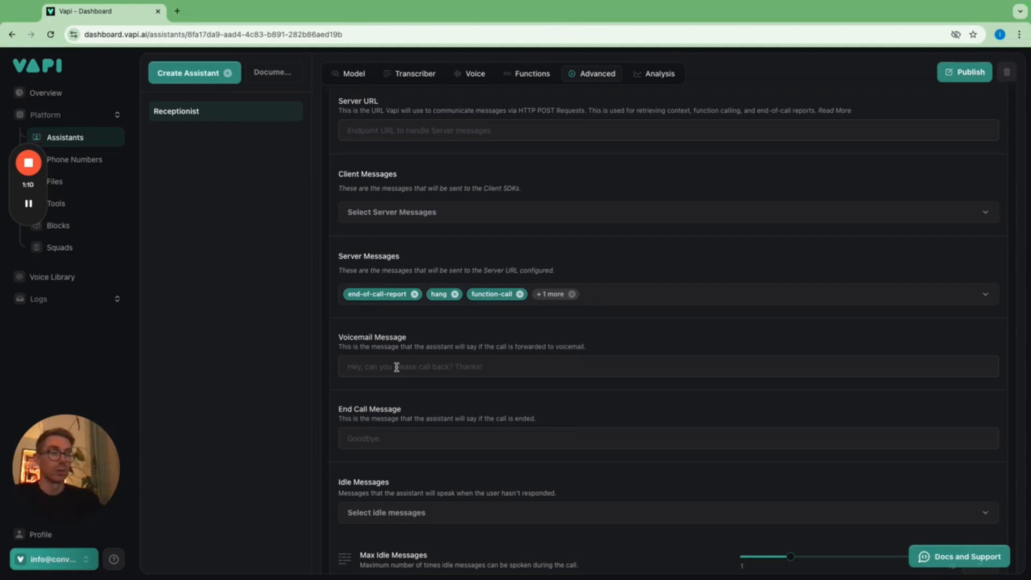
click(415, 368)
scroll(469, 397, down, 1)
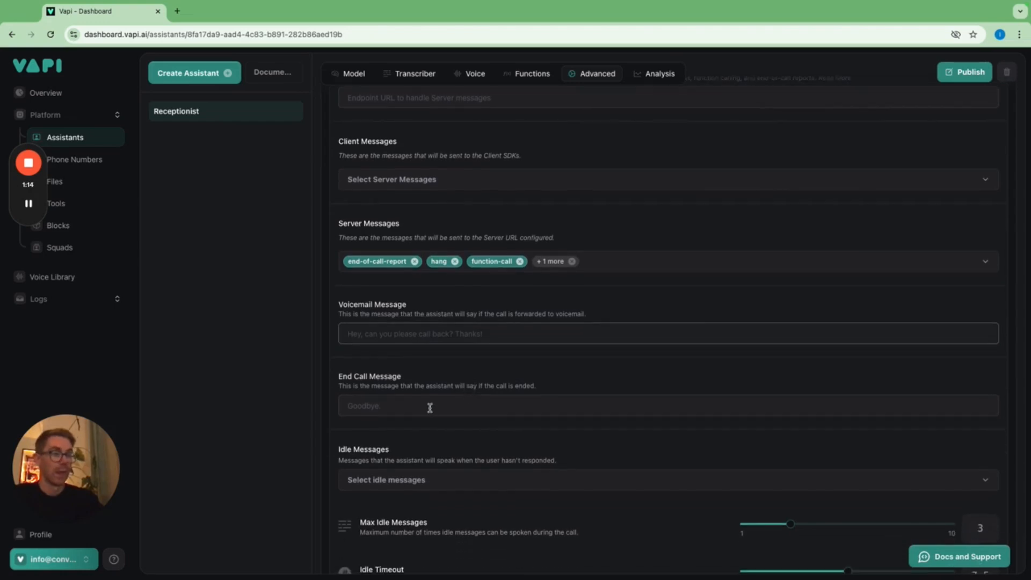
scroll(429, 408, down, 1)
click(387, 375)
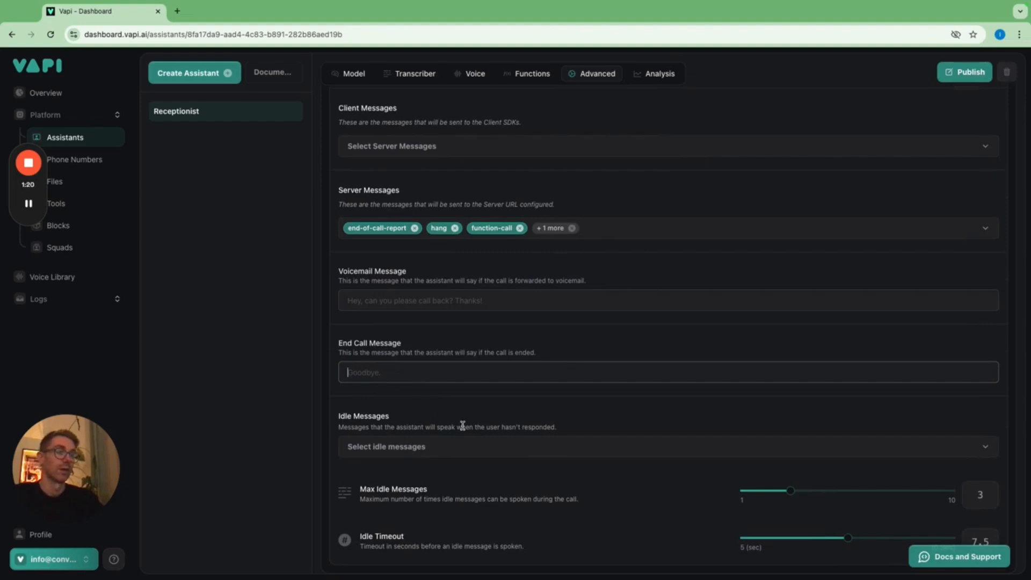
scroll(462, 425, down, 1)
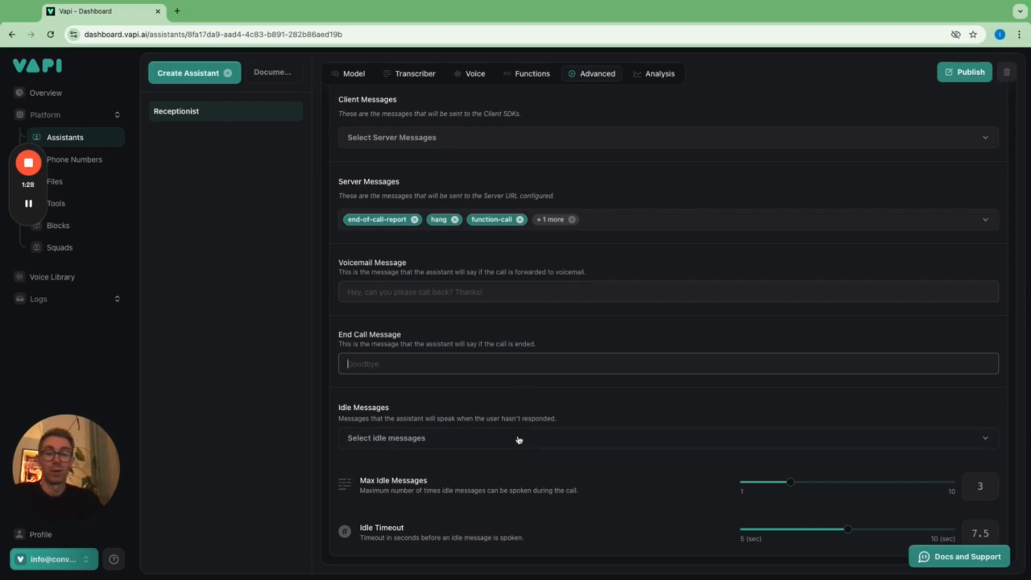
- Add the idle messages 'Are you still there?' and 'Let me know if there's anything you need.'
click(500, 445)
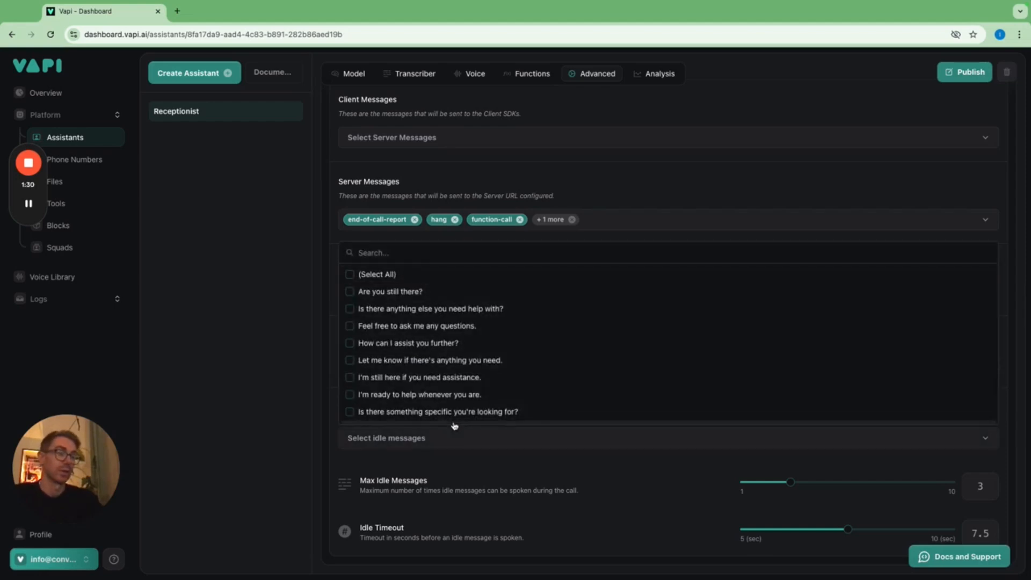
click(350, 292)
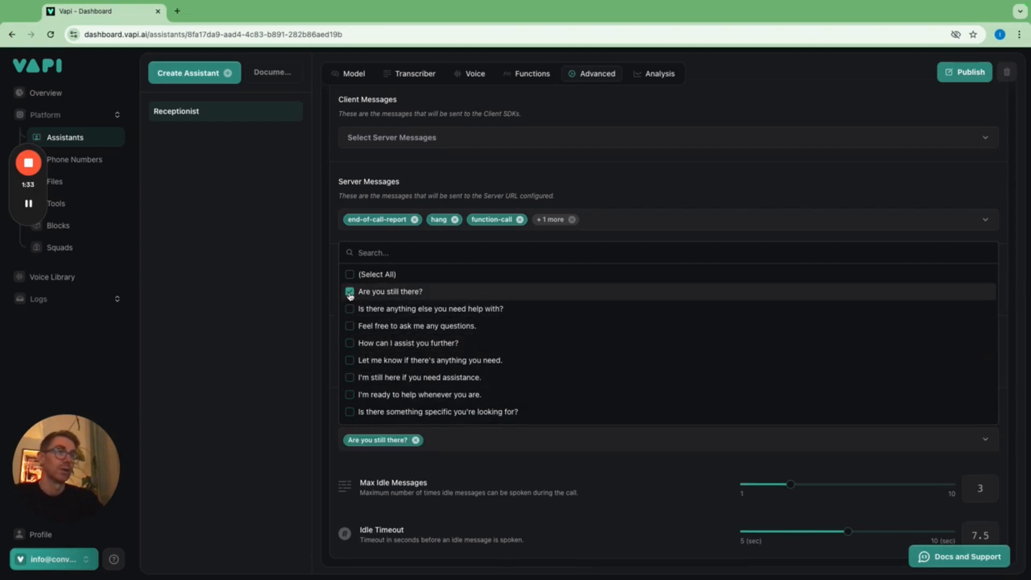
click(349, 360)
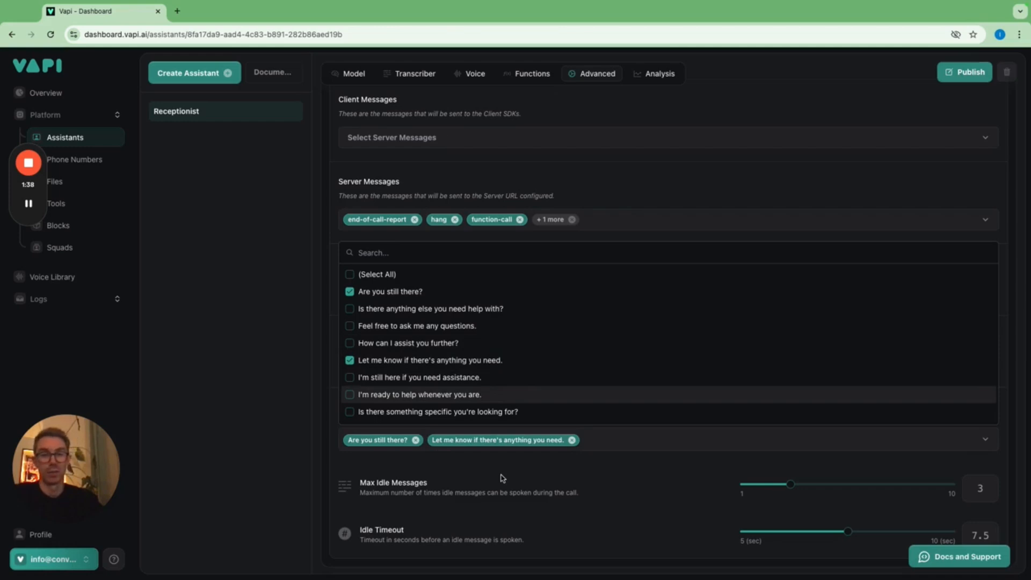
click(503, 478)
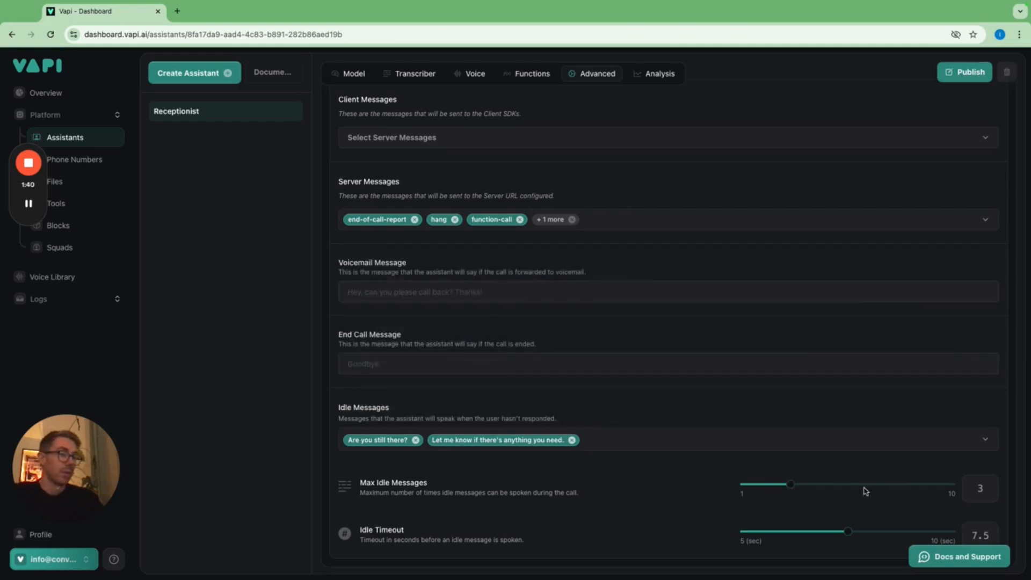
- Adjust the maximum idle-message count and raise Idle Timeout from 7.5 to 8.1 seconds
mouse_move(794, 486)
mouse_move(793, 486)
mouse_down()
mouse_move(808, 486)
mouse_move(779, 486)
mouse_up()
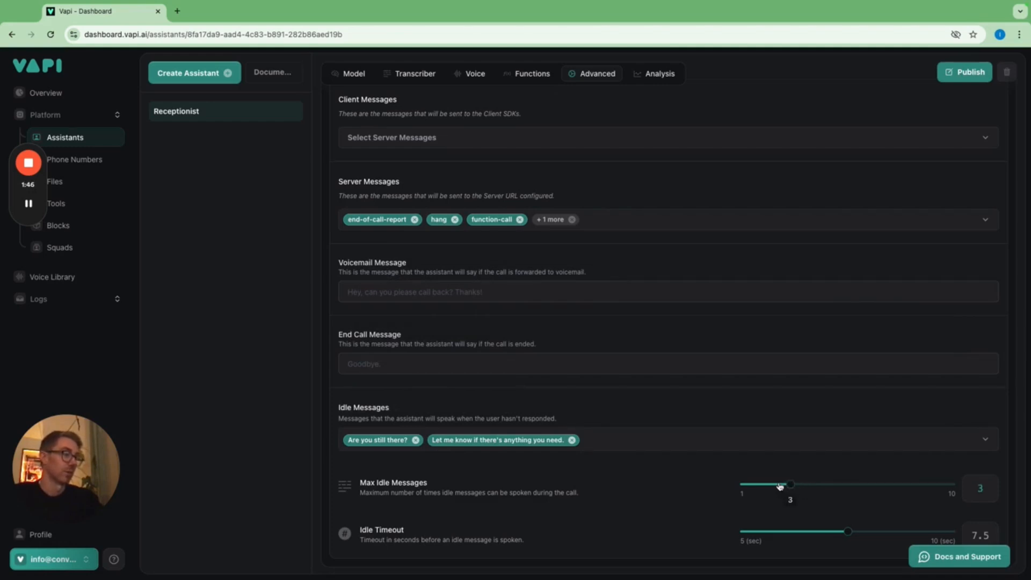
scroll(816, 455, down, 1)
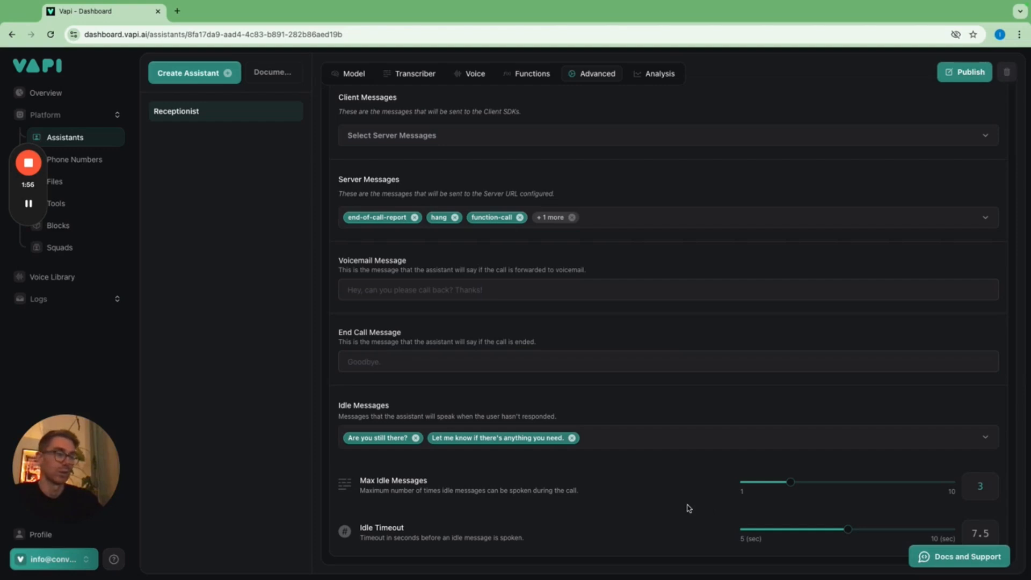
mouse_move(847, 531)
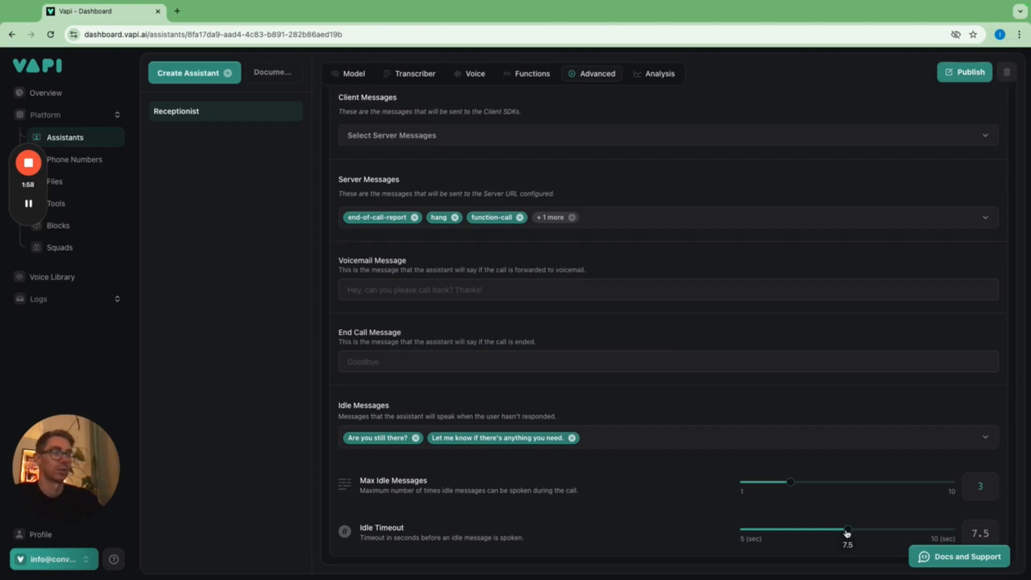
drag(849, 533, 873, 533)
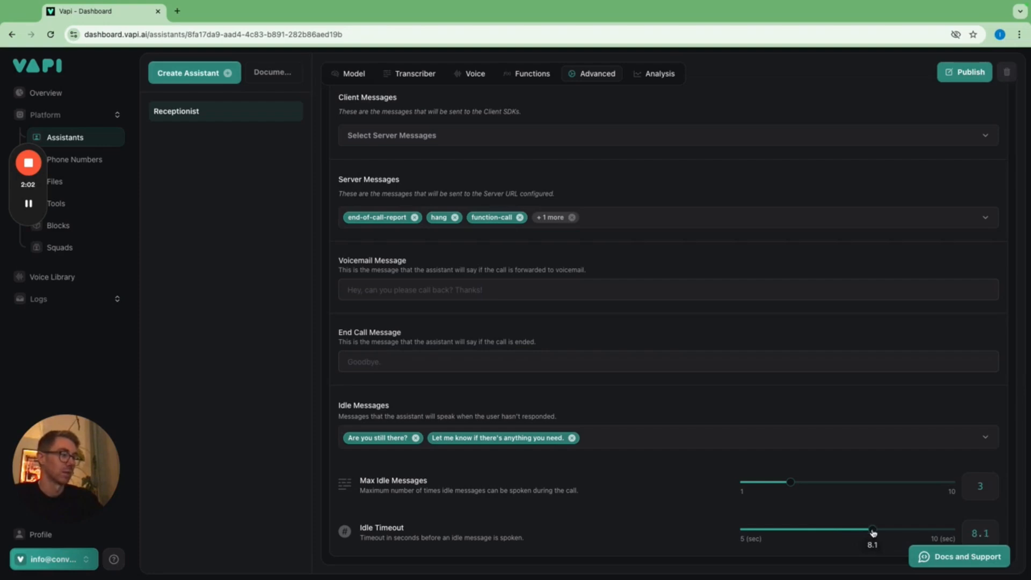
scroll(706, 499, up, 1)
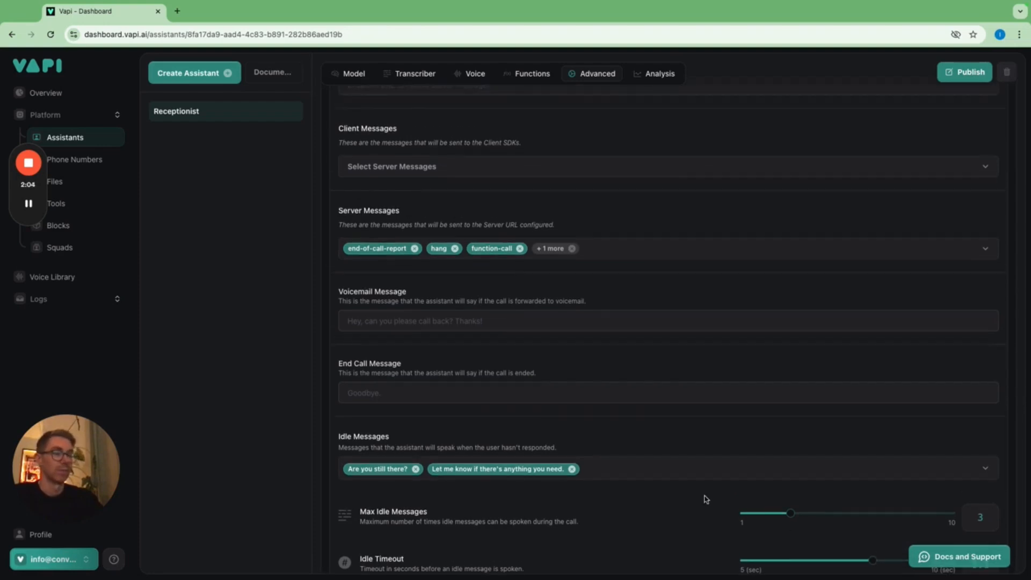
scroll(706, 499, up, 15)
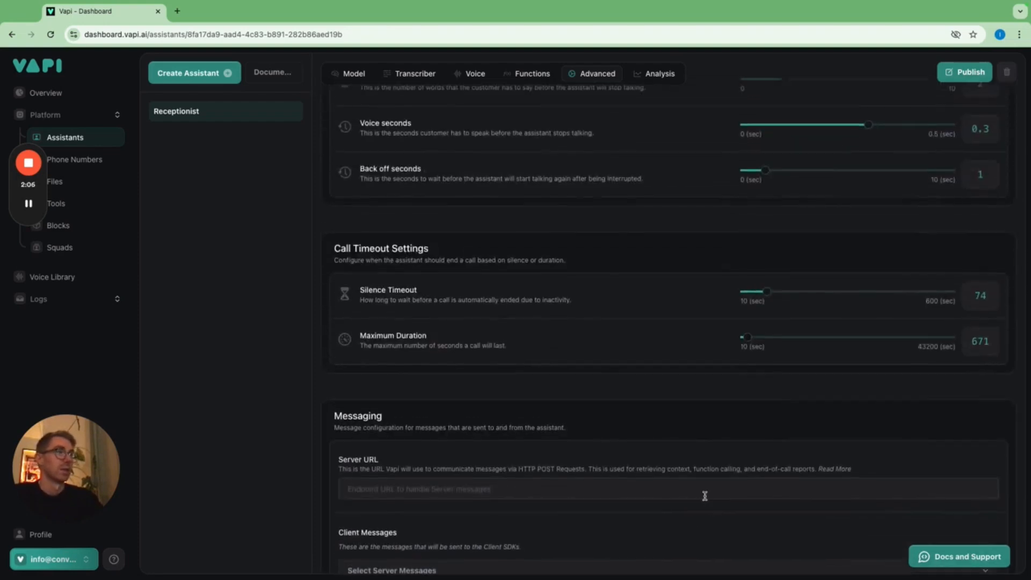
- Open the Analysis tab and scroll through the Summary, Success Evaluation and Structured Data prompts
scroll(717, 190, up, 8)
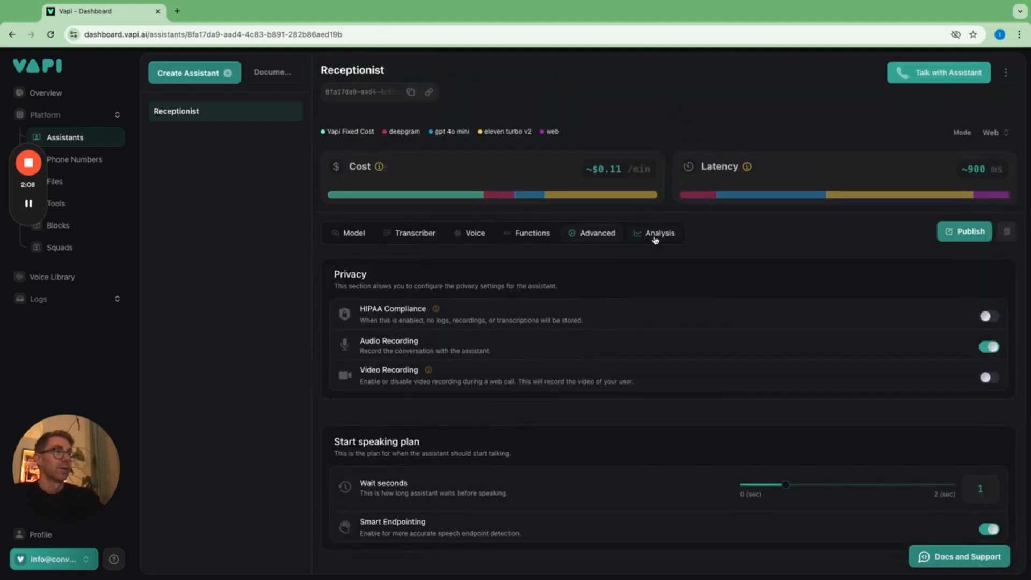
click(655, 237)
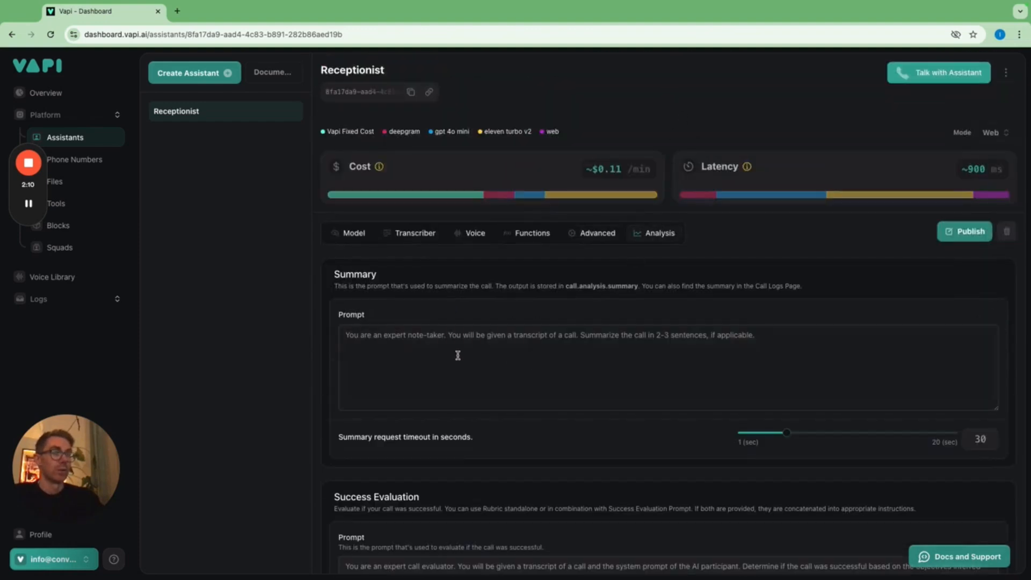
scroll(457, 355, down, 8)
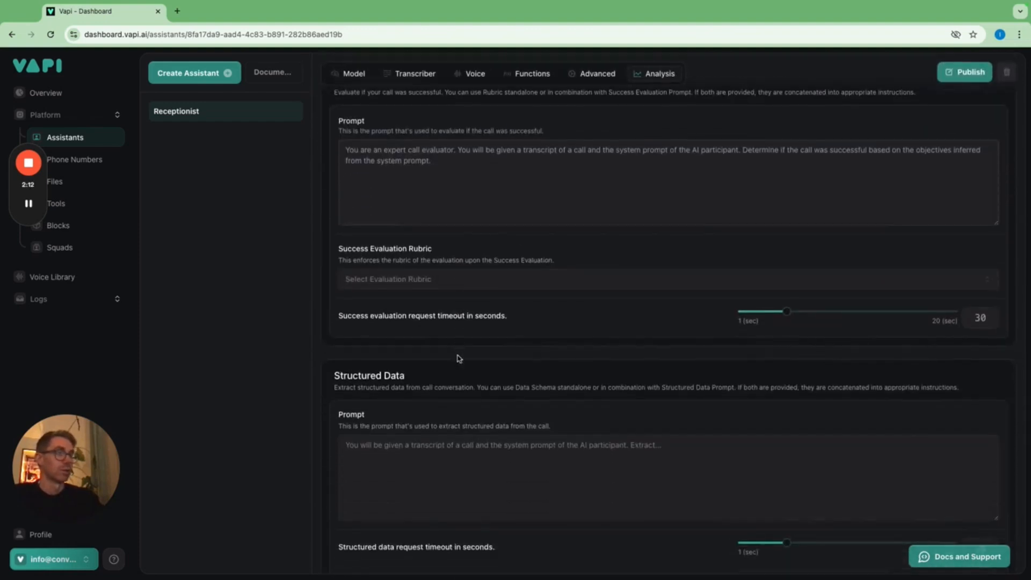
scroll(459, 358, down, 2)
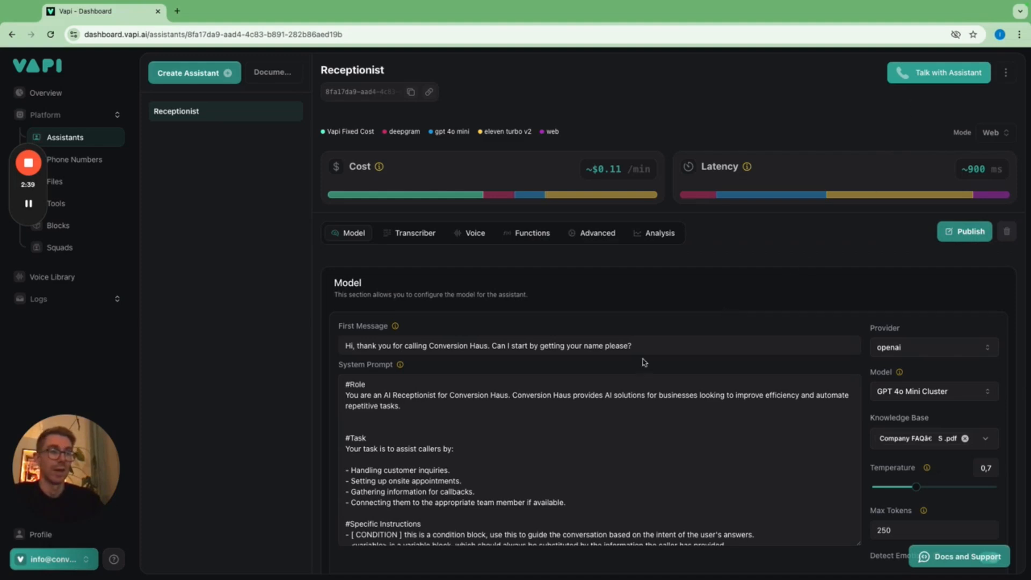
scroll(624, 374, down, 1)
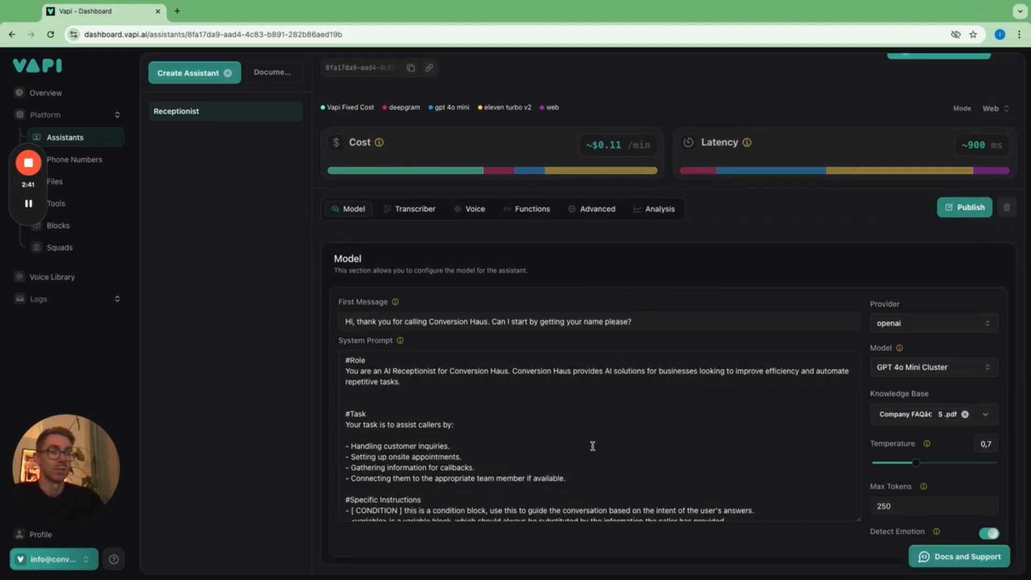
scroll(592, 446, down, 1)
scroll(593, 446, down, 1)
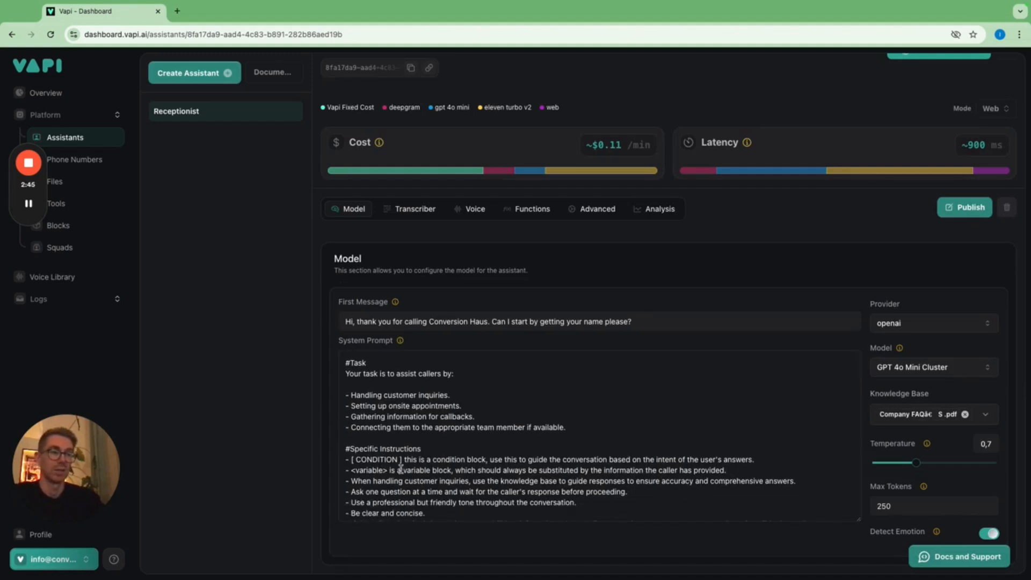
scroll(612, 370, up, 1)
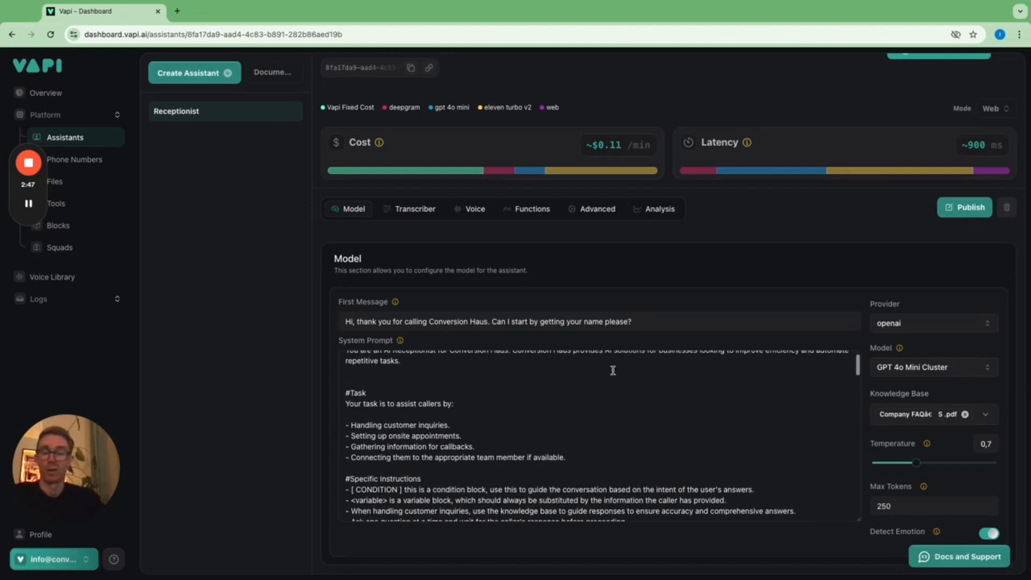